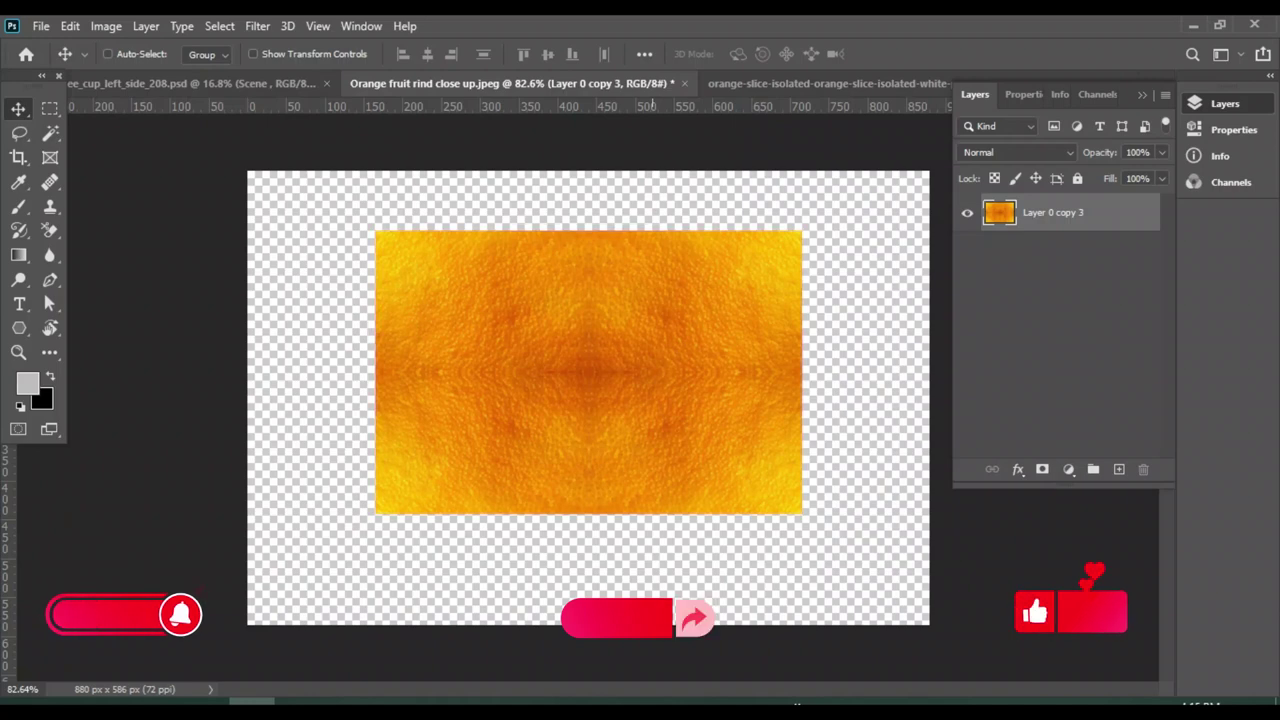
Switch to the teacup document and paste the orange-rind texture into it
{"action": "key", "text": "ctrl+Tab"}
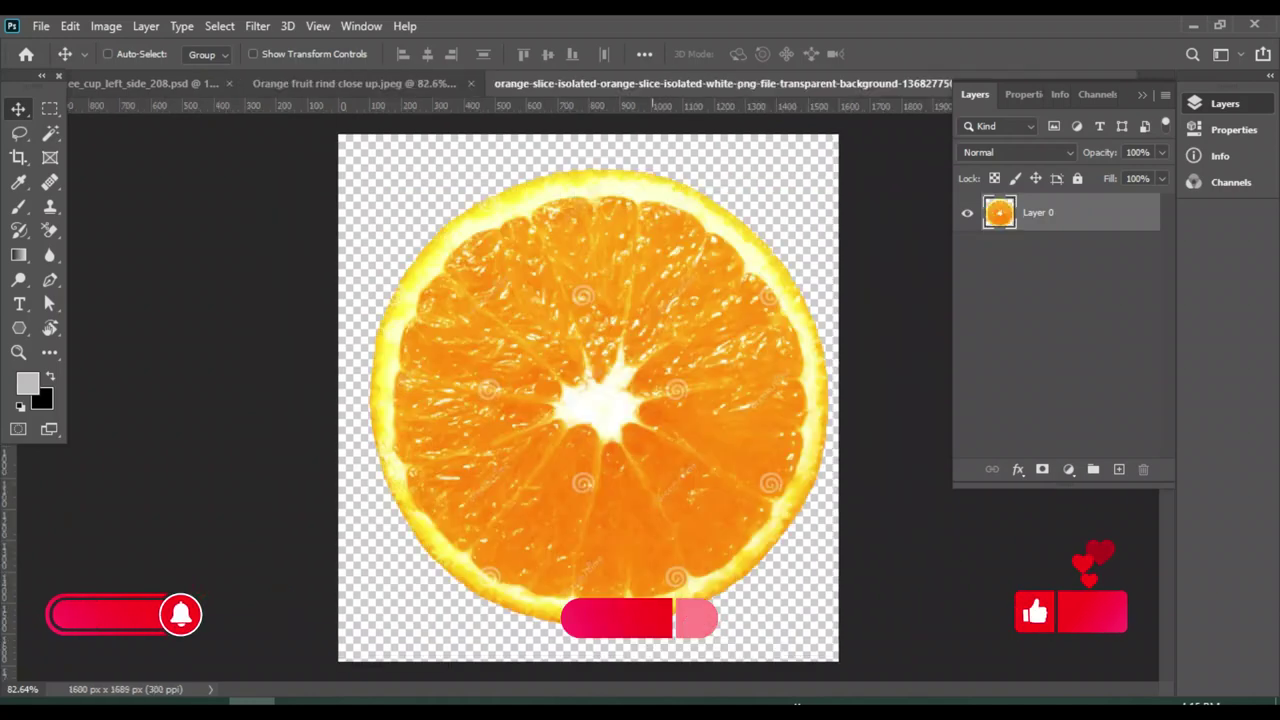
{"action": "key", "text": "ctrl+Tab"}
{"action": "key", "text": "ctrl+v"}
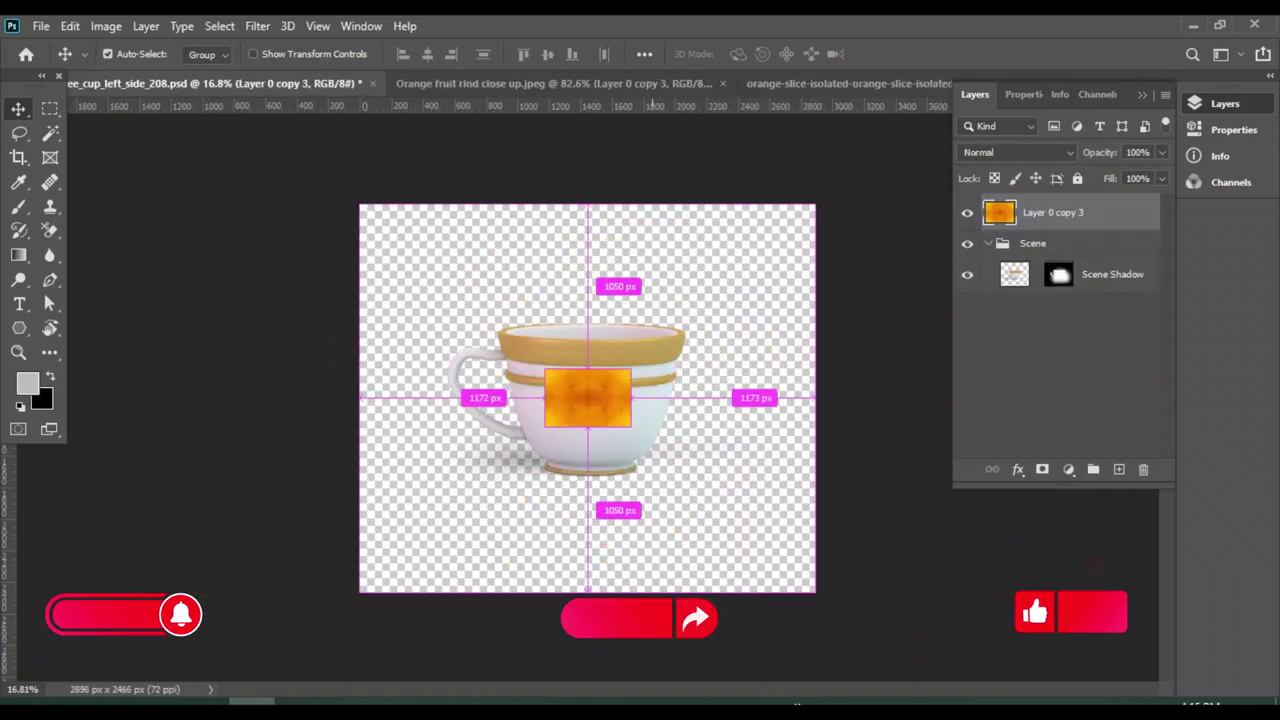
Scale the pasted texture to about 268% and position it over the whole cup body
{"action": "key", "text": "ctrl+t"}
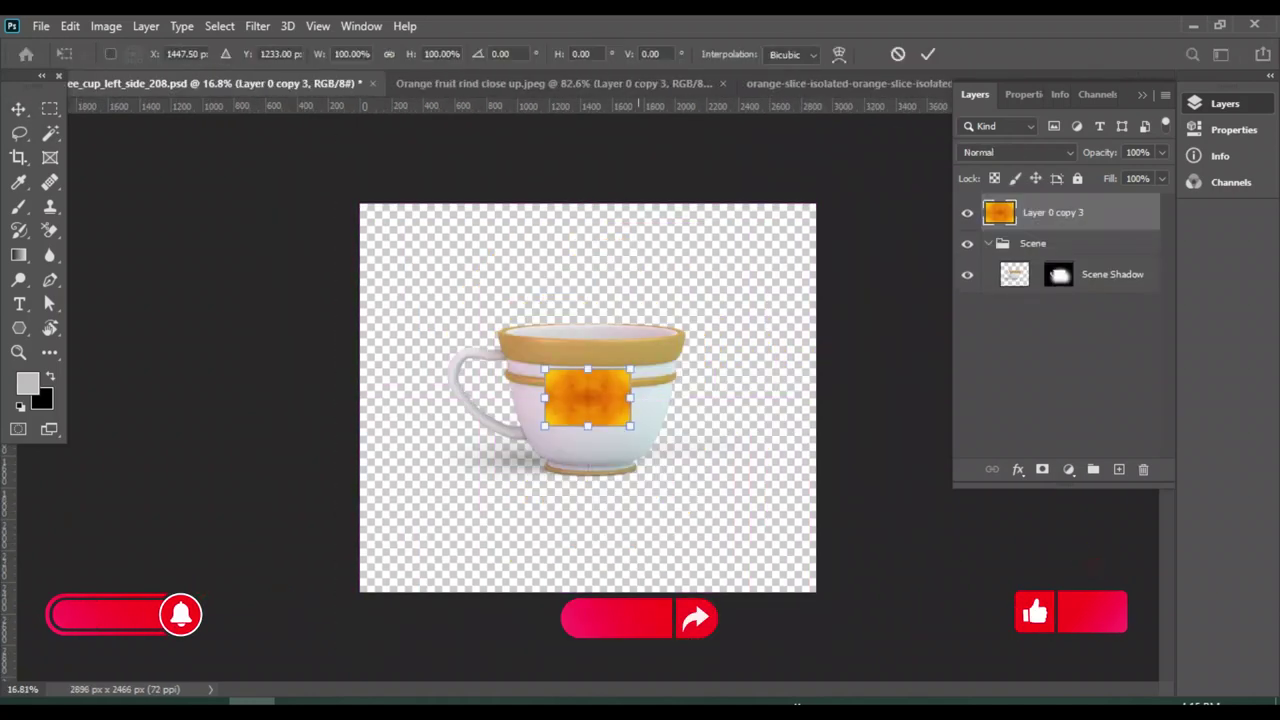
{"action": "left_click_drag", "start_coordinate": [630, 426], "coordinate": [638, 446]}
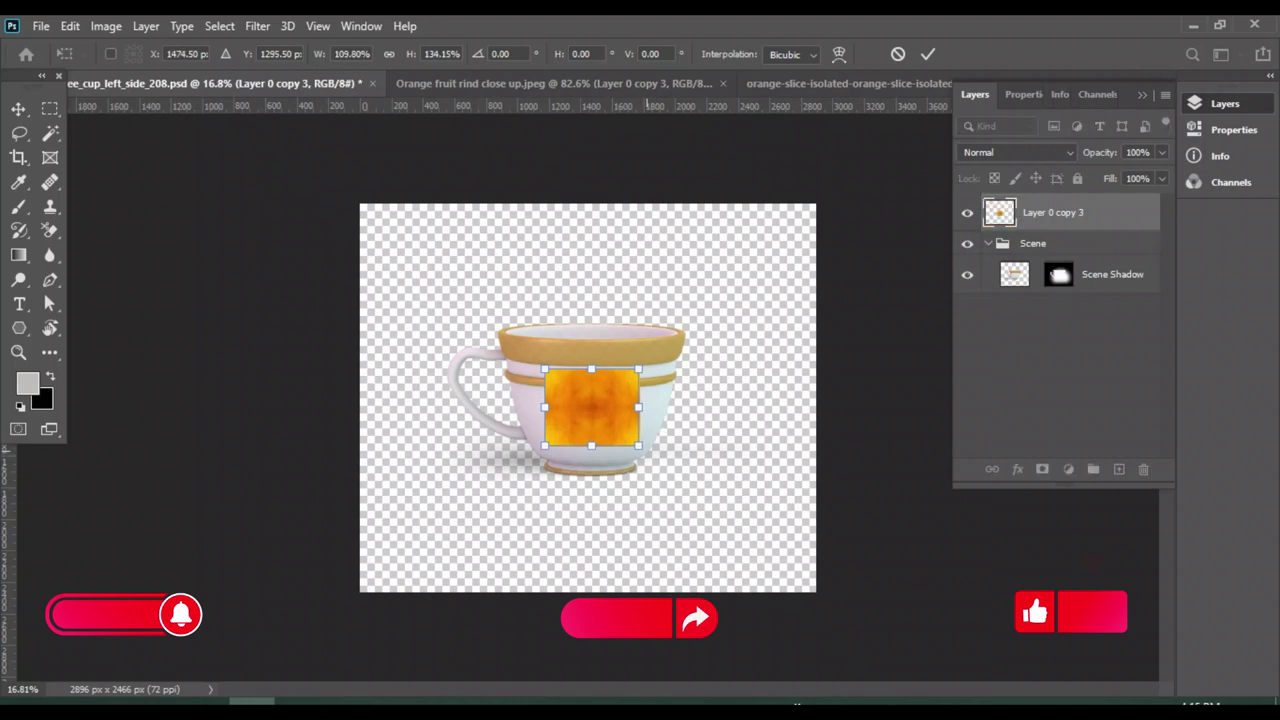
{"action": "key", "text": "ctrl+z"}
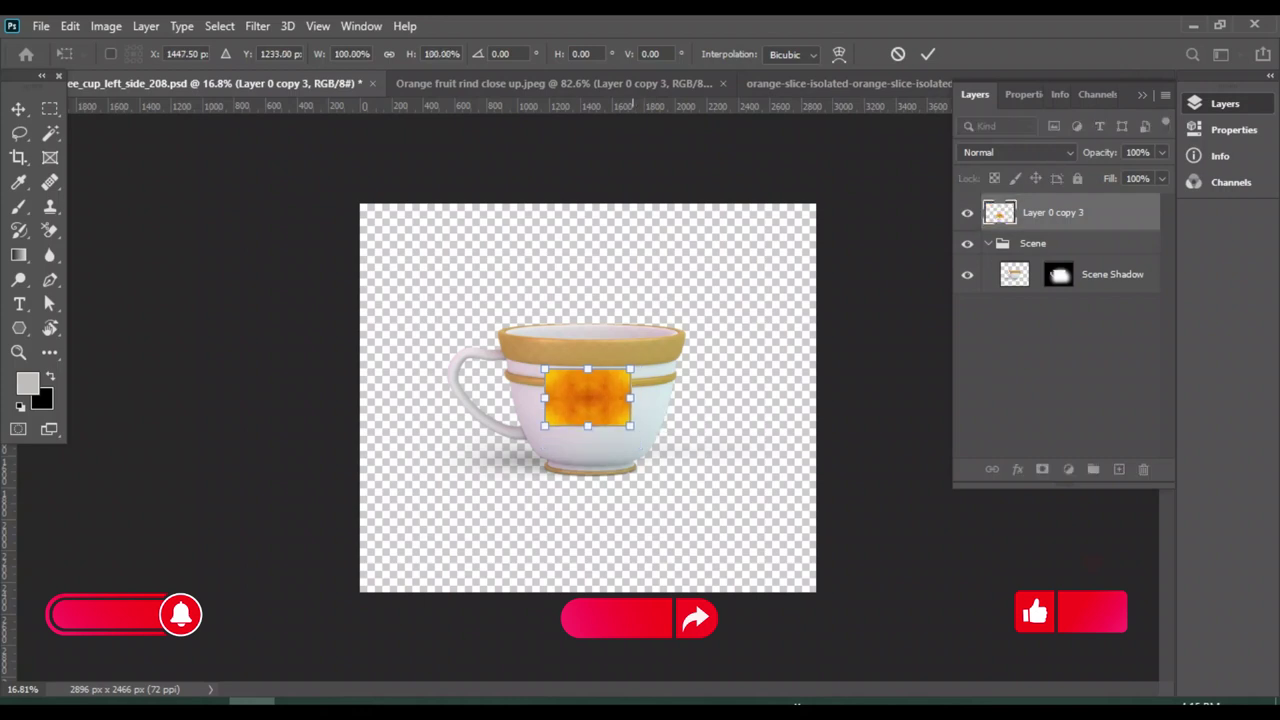
{"action": "left_click_drag", "start_coordinate": [631, 426], "coordinate": [760, 510]}
{"action": "mouse_move", "coordinate": [699, 418]}
{"action": "left_mouse_down"}
{"action": "mouse_move", "coordinate": [575, 372]}
{"action": "mouse_move", "coordinate": [599, 378]}
{"action": "left_mouse_up"}
{"action": "left_click_drag", "start_coordinate": [671, 466], "coordinate": [704, 475]}
{"action": "key", "text": "Return"}
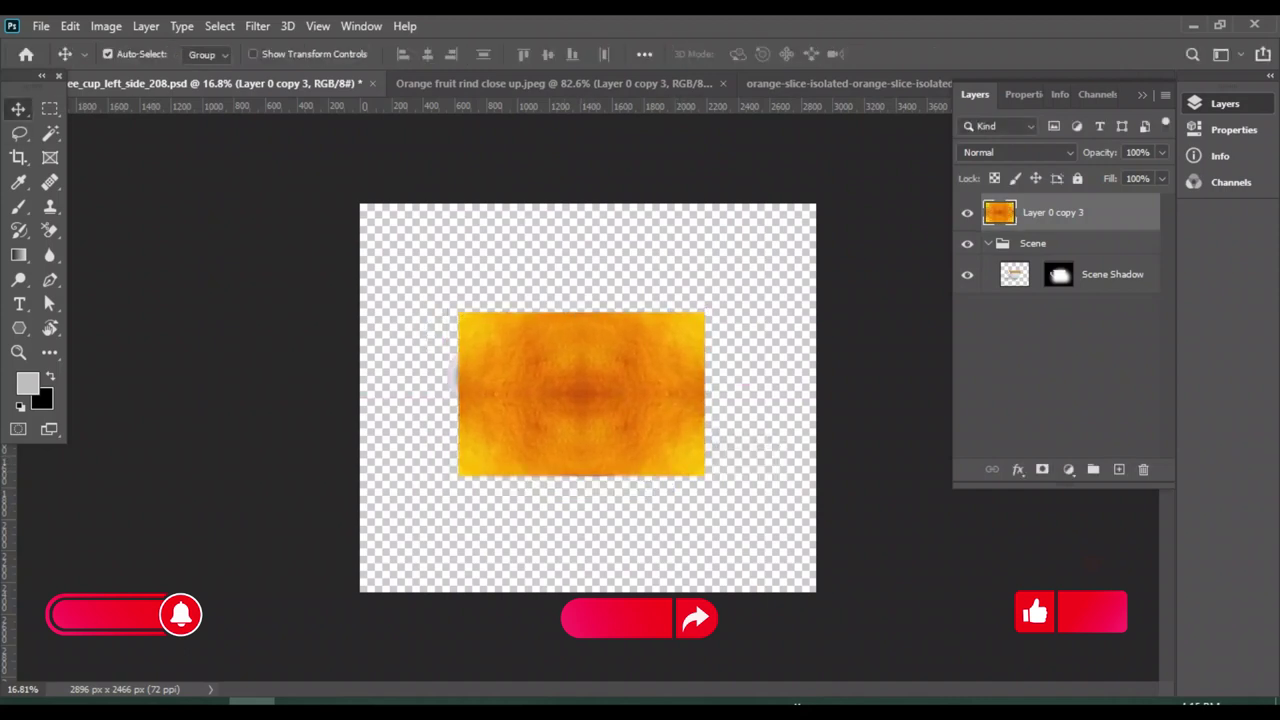
Clip the orange texture to the teacup with a clipping mask and shift it within the cup
{"action": "right_click", "coordinate": [1060, 212]}
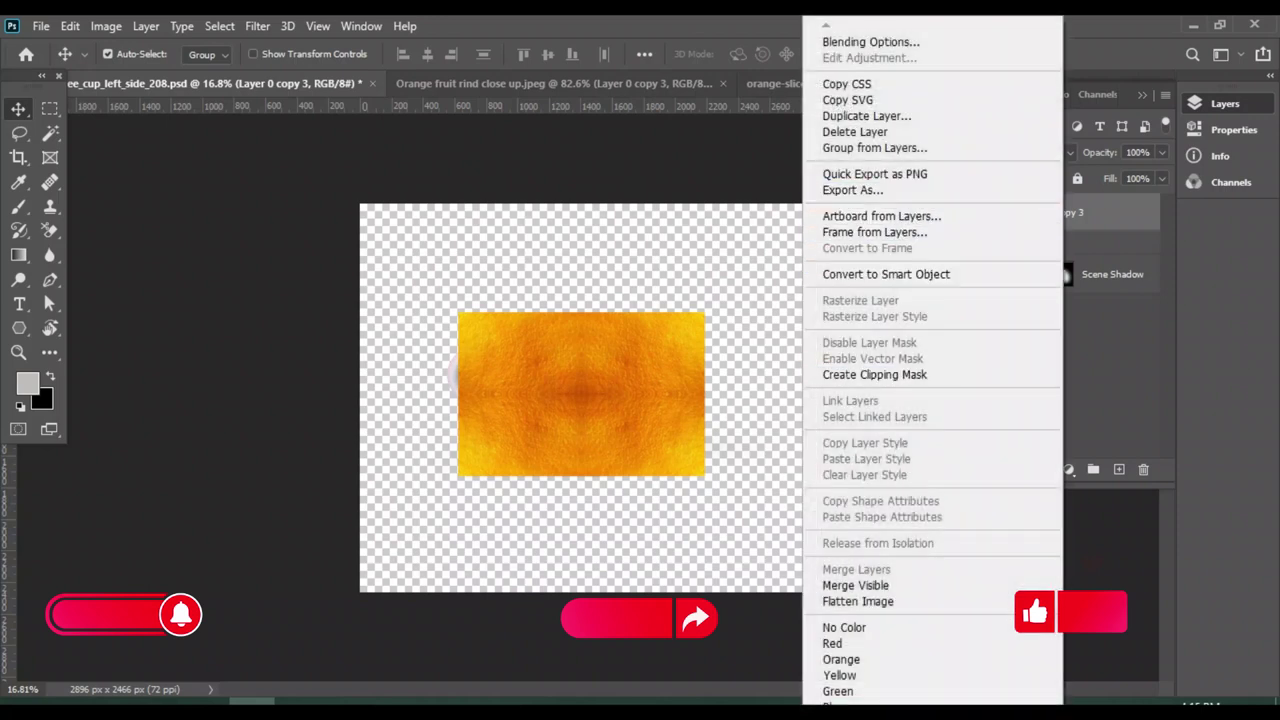
{"action": "left_click", "coordinate": [875, 374]}
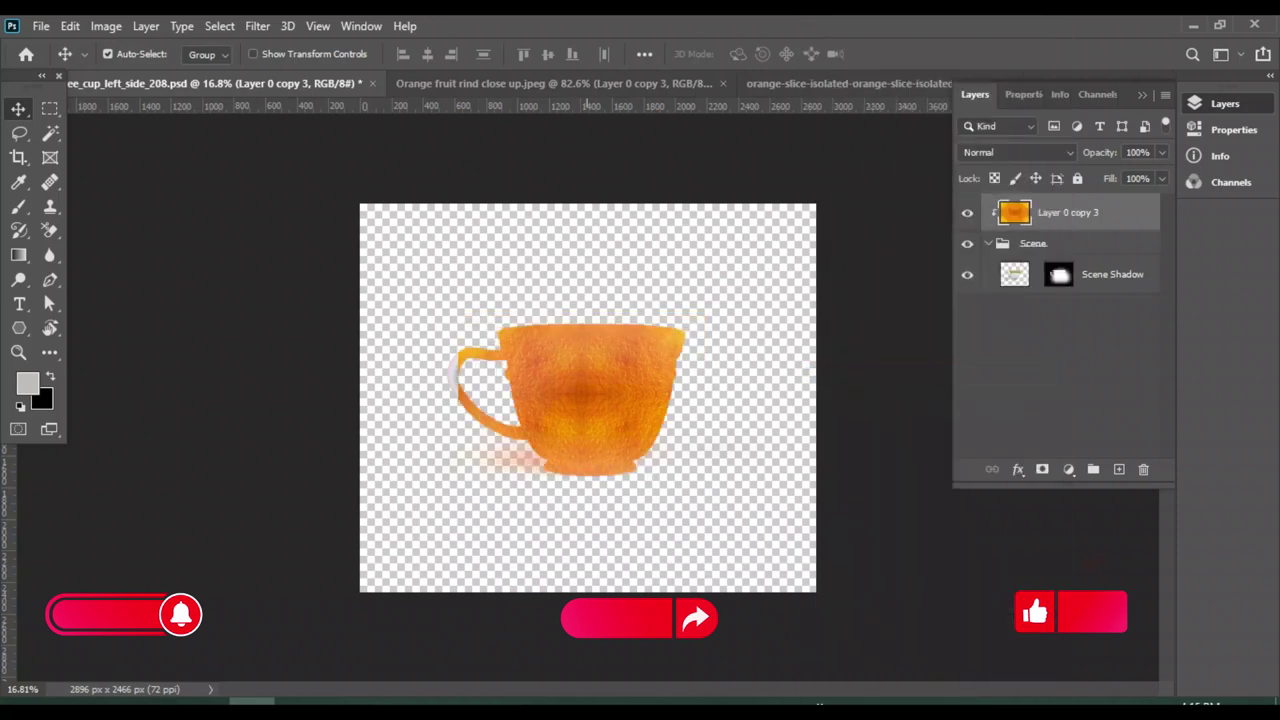
{"action": "left_click_drag", "start_coordinate": [608, 340], "coordinate": [592, 342]}
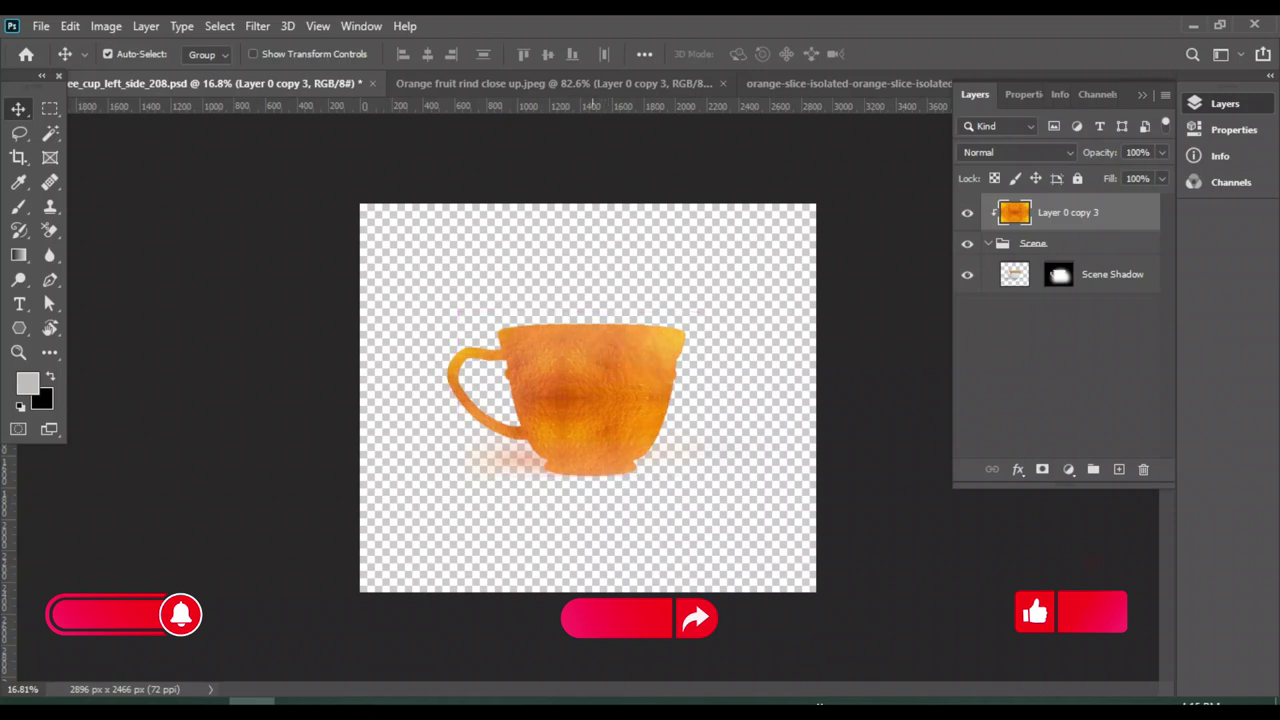
Lower the texture layer to 34% opacity and bring up the orange rind image
{"action": "left_click", "coordinate": [1060, 380]}
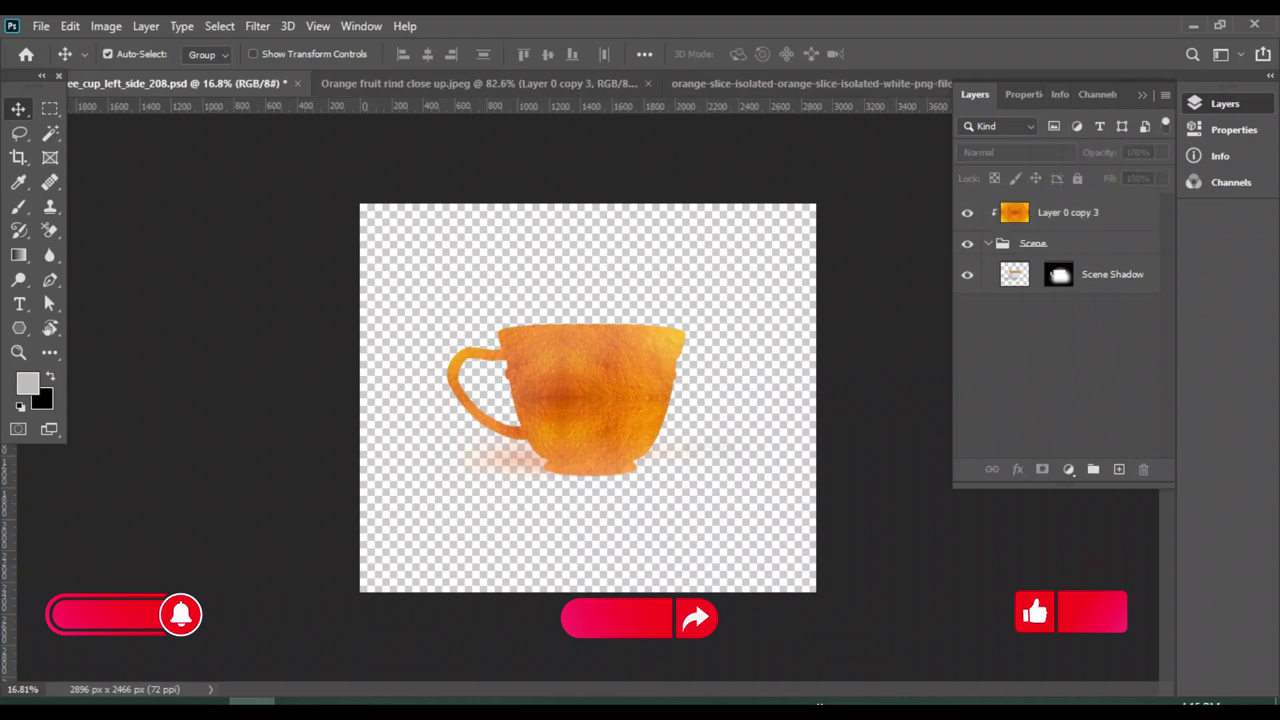
{"action": "left_click", "coordinate": [1068, 212]}
{"action": "left_click", "coordinate": [1161, 152]}
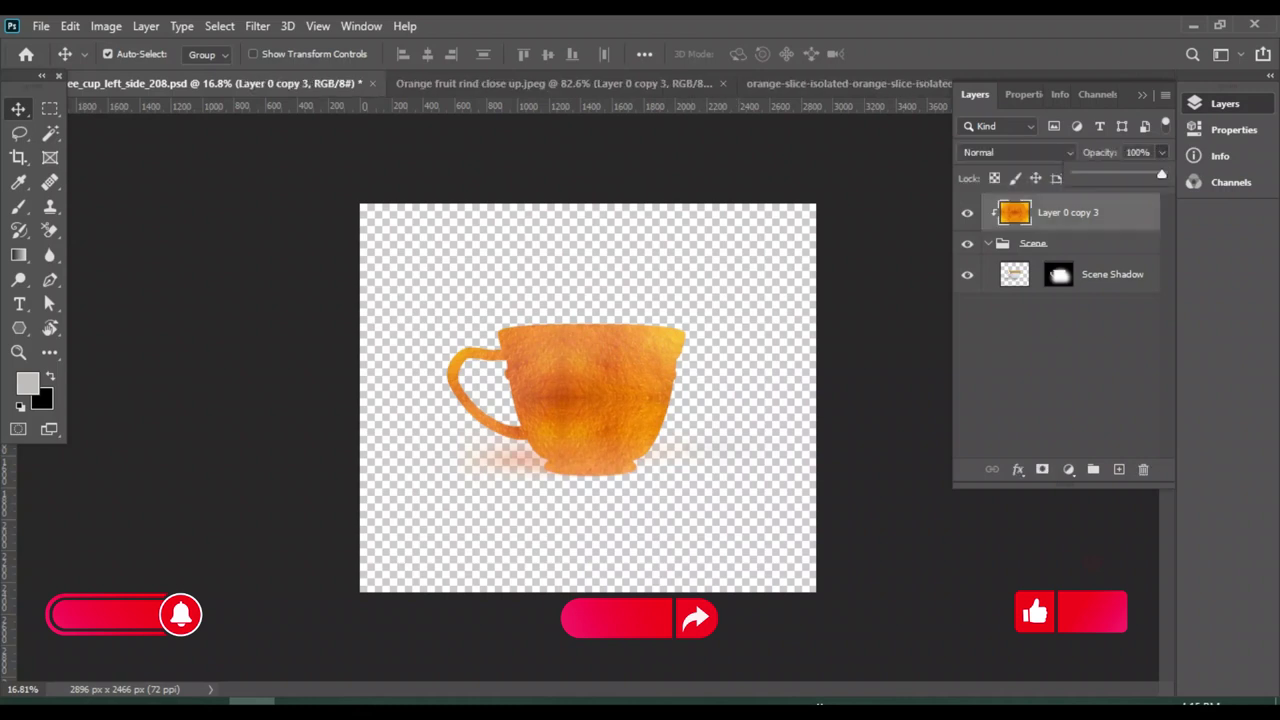
{"action": "left_click_drag", "start_coordinate": [1167, 174], "coordinate": [1104, 174]}
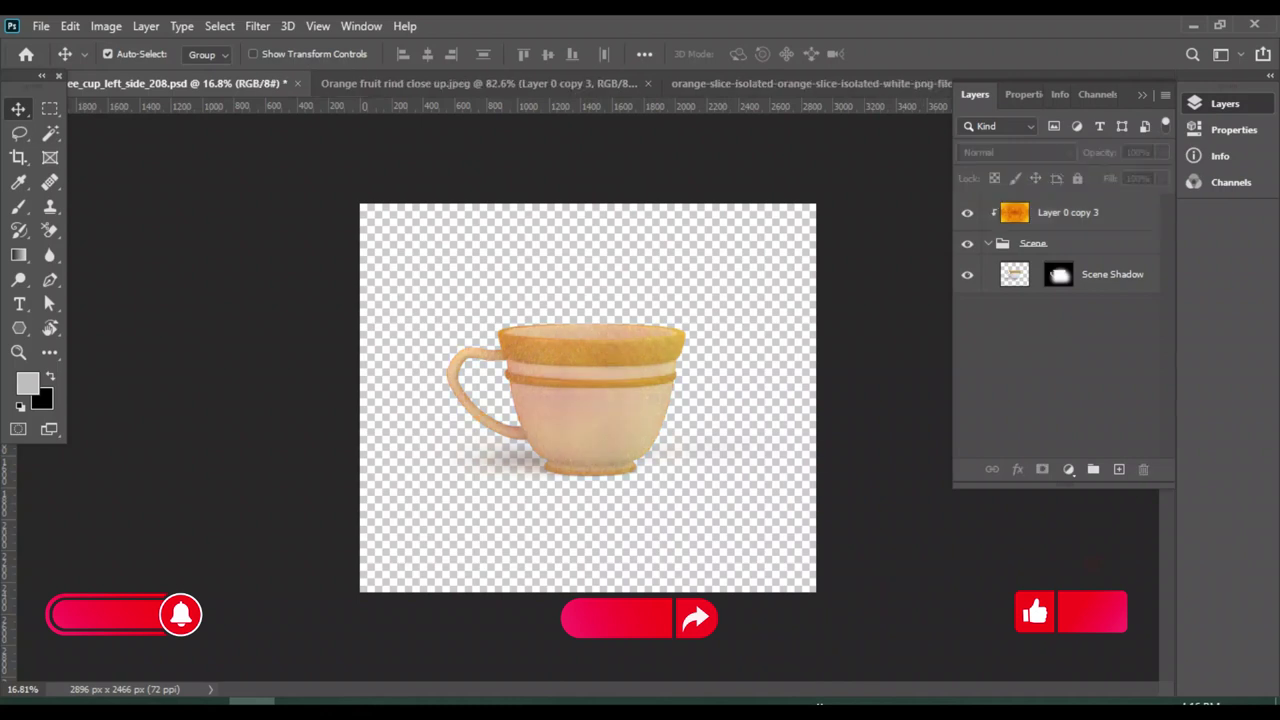
{"action": "left_click", "coordinate": [560, 83]}
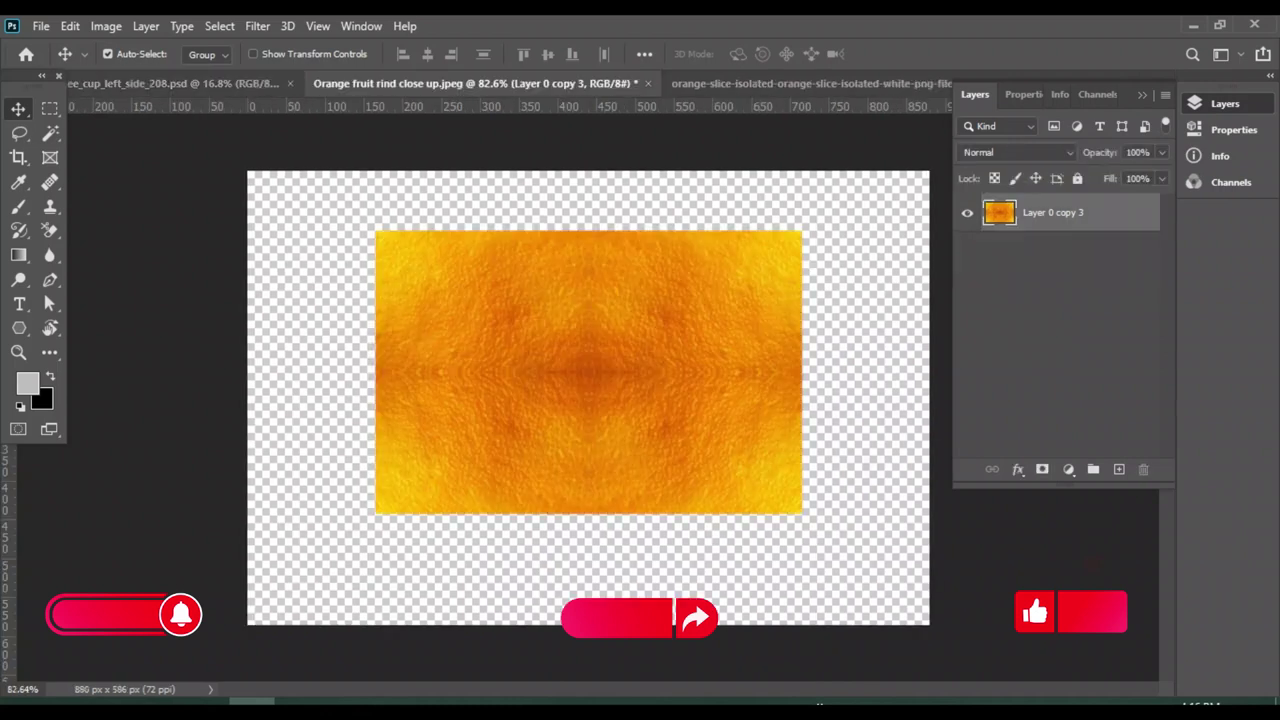
Close the rind image without saving and paste the orange slice into the teacup file
{"action": "left_click", "coordinate": [648, 83]}
{"action": "left_click", "coordinate": [629, 287]}
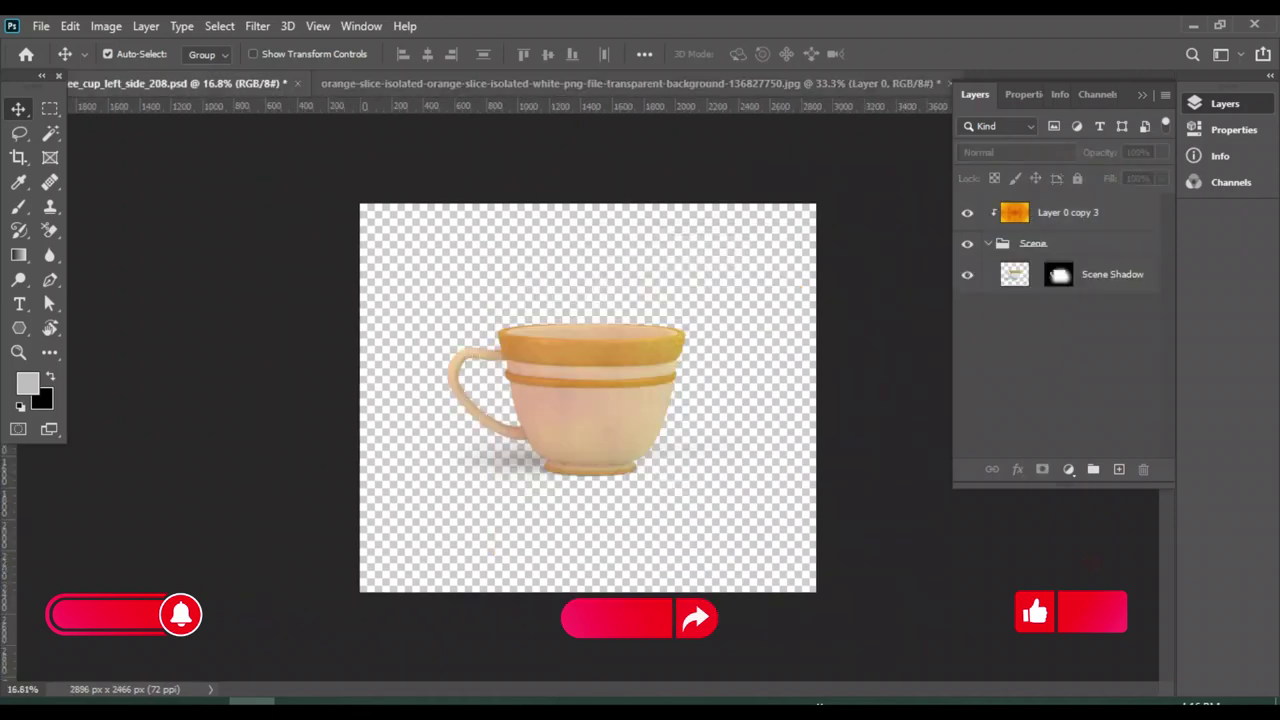
{"action": "left_click", "coordinate": [641, 83]}
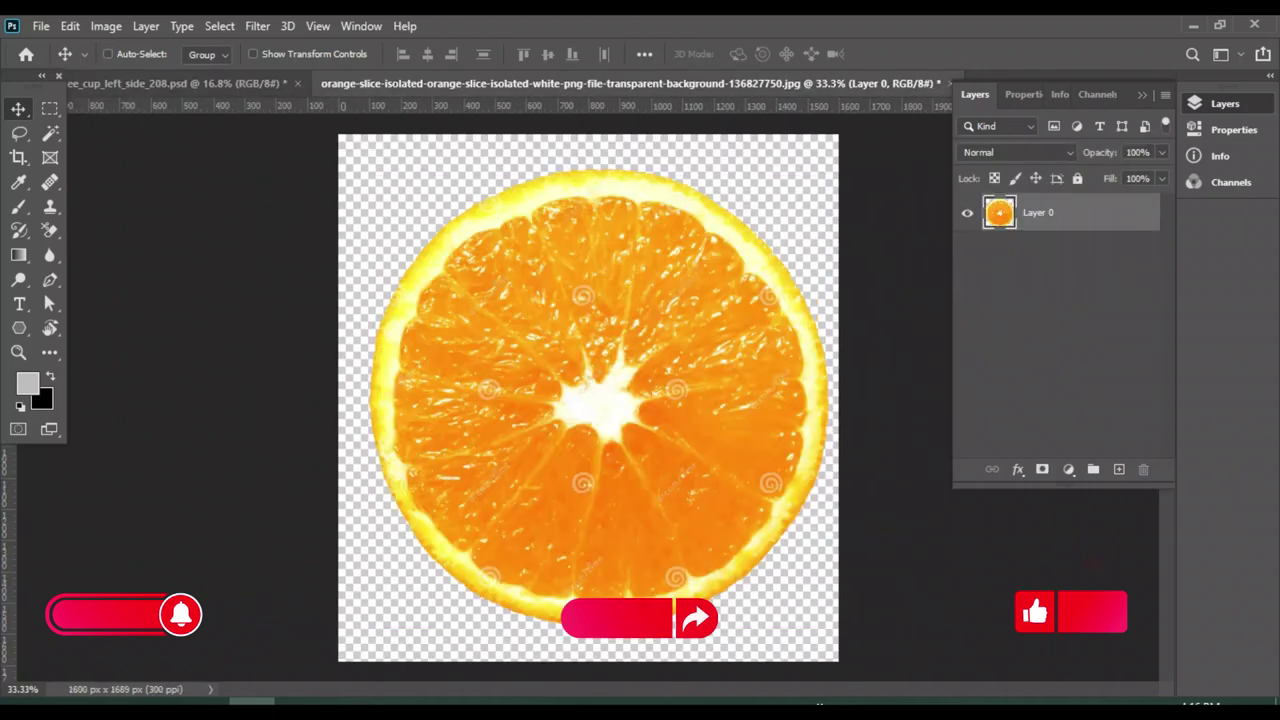
{"action": "key", "text": "ctrl+Tab"}
{"action": "key", "text": "ctrl+v"}
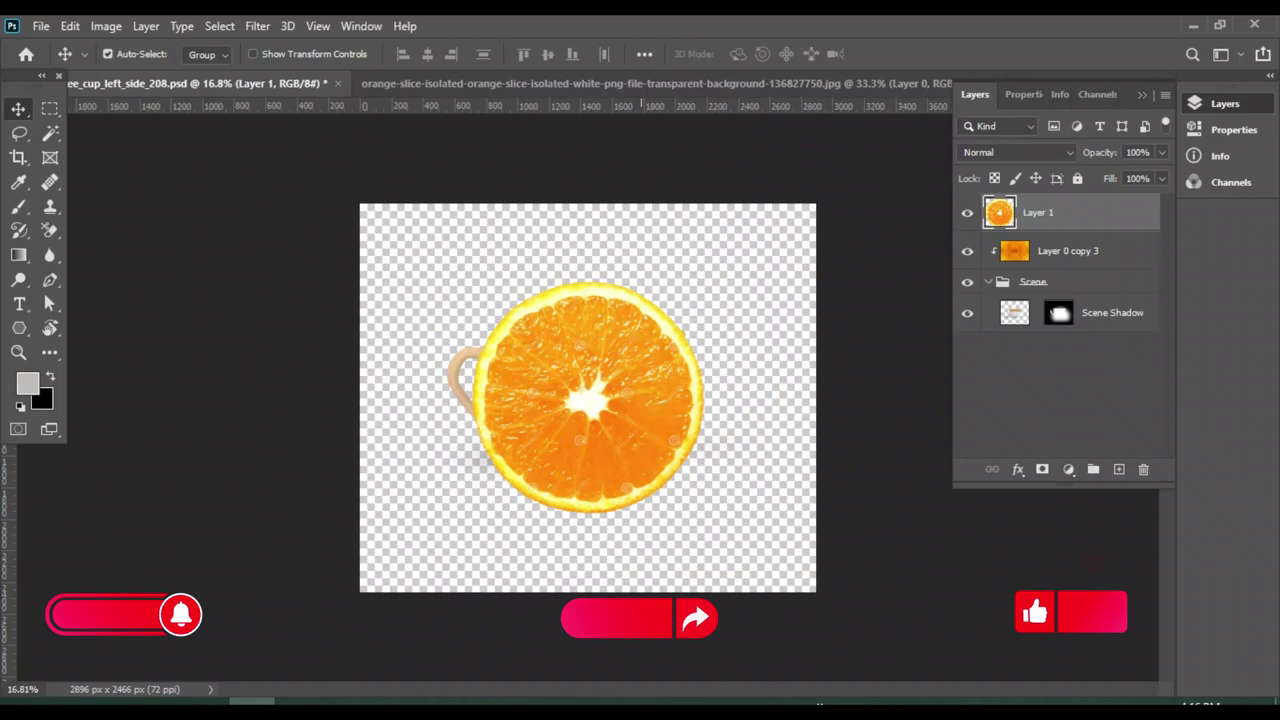
{"action": "scroll", "coordinate": [601, 389], "scroll_direction": "up", "scroll_amount": 2}
Squash and narrow the orange slice so it sits flat on the cup's rim like a lid
{"action": "key", "text": "ctrl+t"}
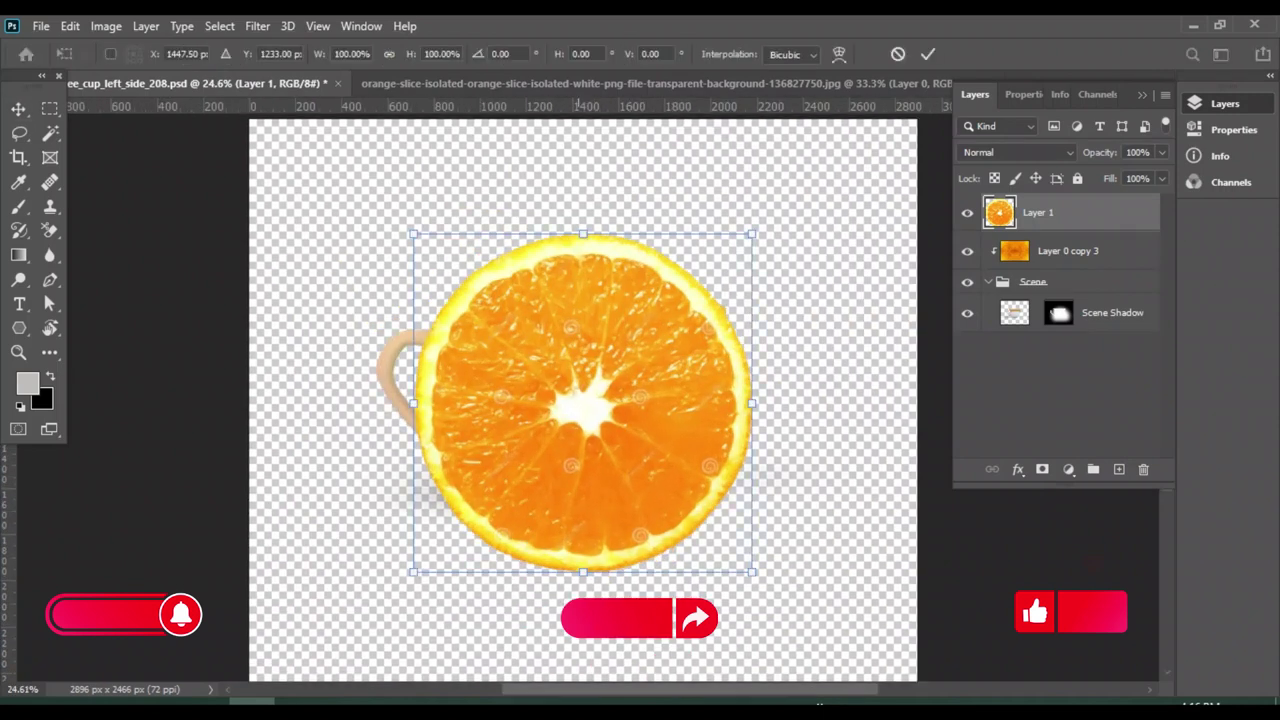
{"action": "left_click_drag", "start_coordinate": [582, 232], "coordinate": [582, 440]}
{"action": "left_click_drag", "start_coordinate": [582, 500], "coordinate": [582, 342]}
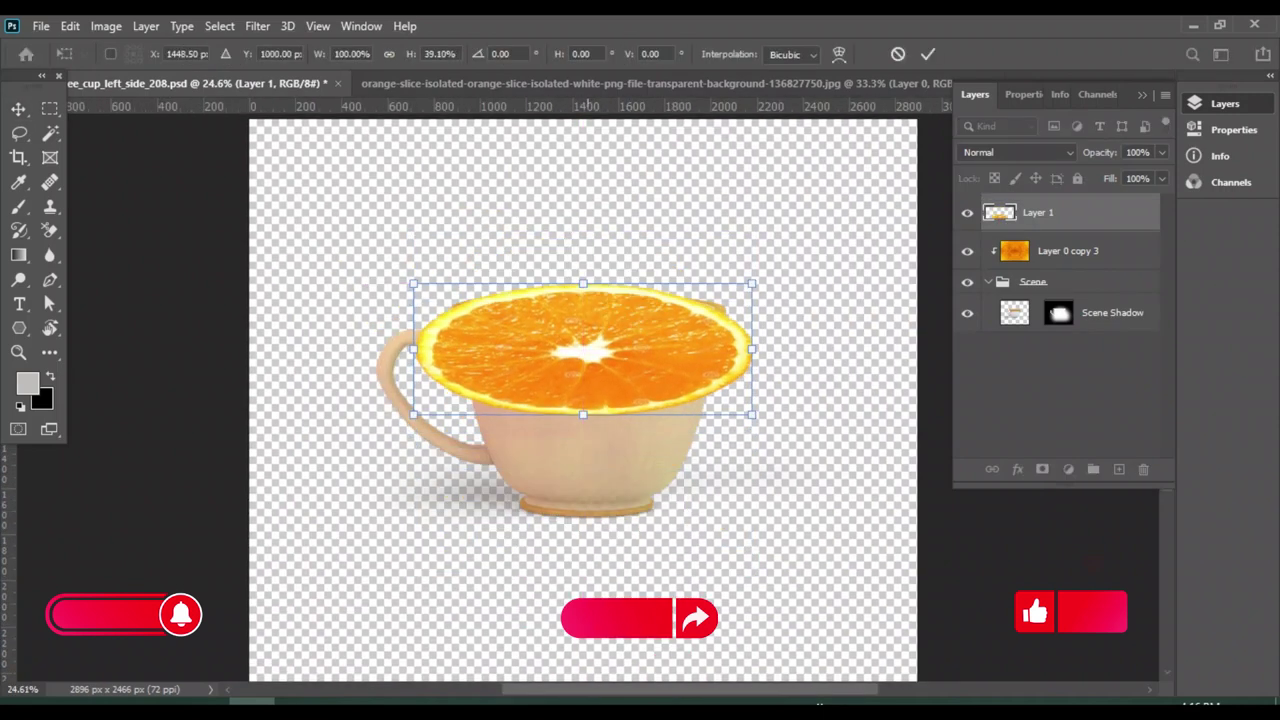
{"action": "mouse_move", "coordinate": [582, 282]}
{"action": "left_mouse_down"}
{"action": "mouse_move", "coordinate": [582, 356]}
{"action": "mouse_move", "coordinate": [613, 312]}
{"action": "left_mouse_up"}
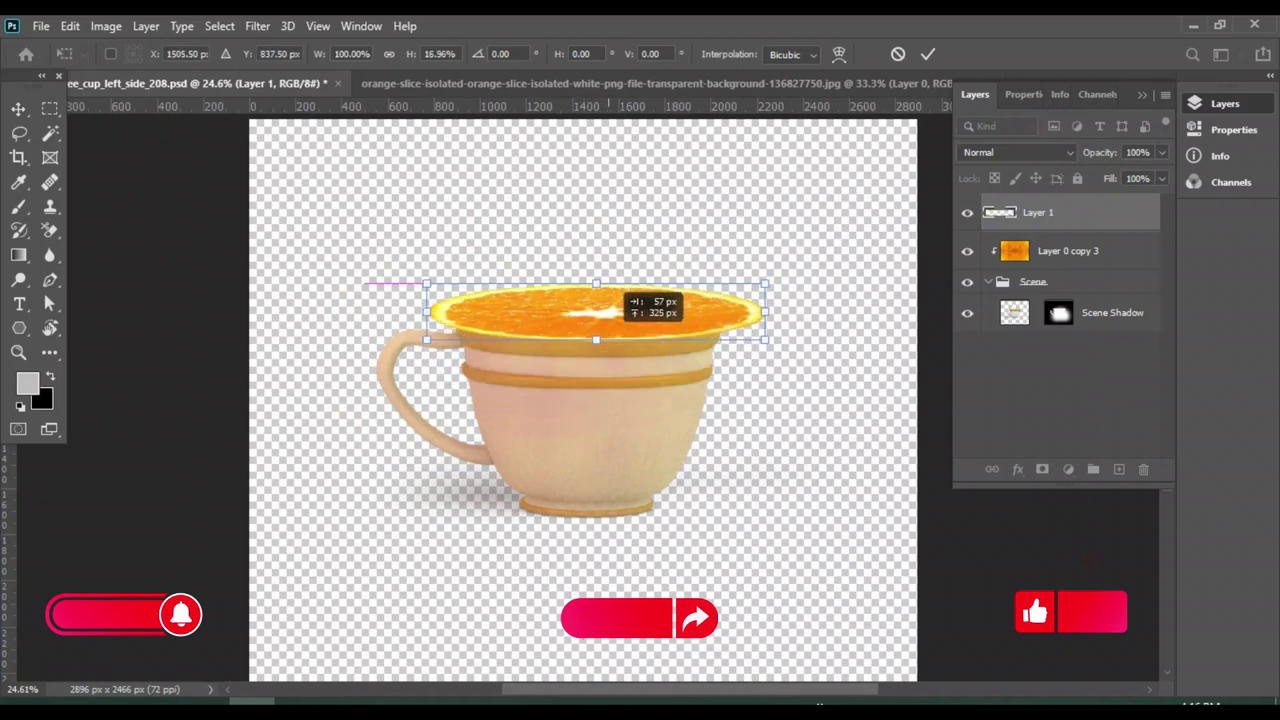
{"action": "scroll", "coordinate": [664, 325], "scroll_direction": "up", "scroll_amount": 2}
{"action": "scroll", "coordinate": [664, 325], "scroll_direction": "up", "scroll_amount": 2}
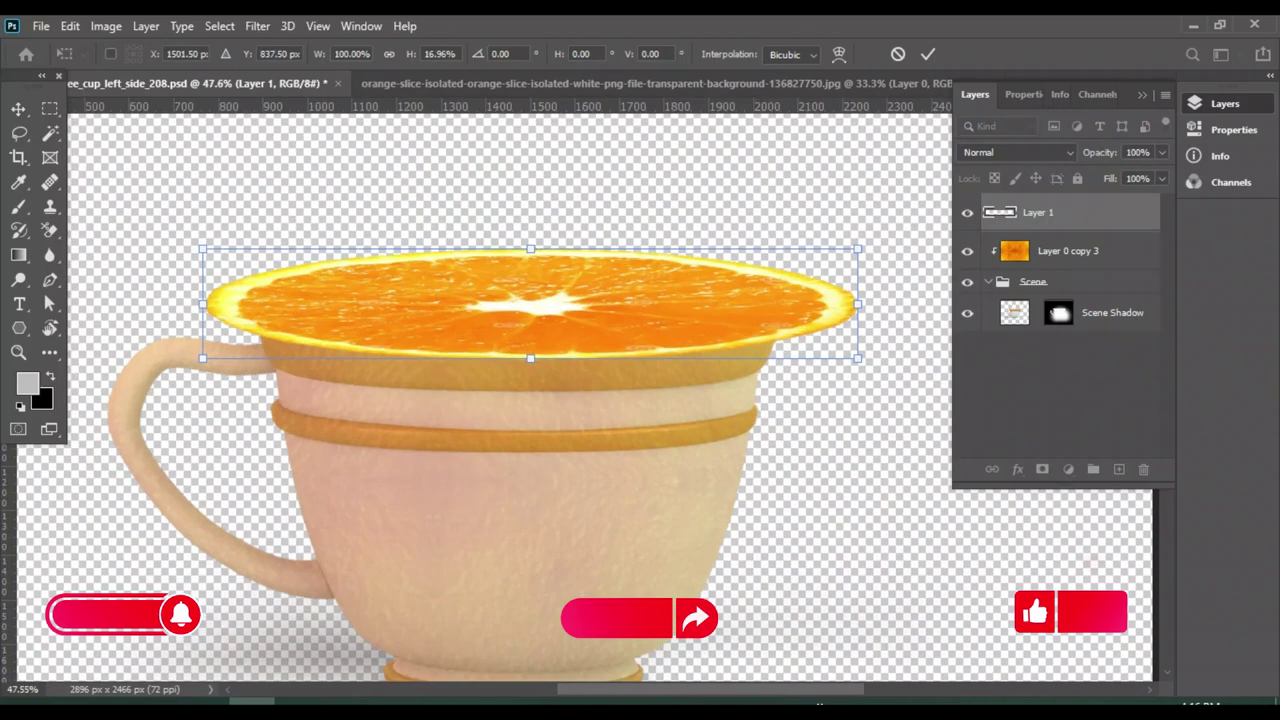
{"action": "left_click_drag", "start_coordinate": [858, 303], "coordinate": [782, 303]}
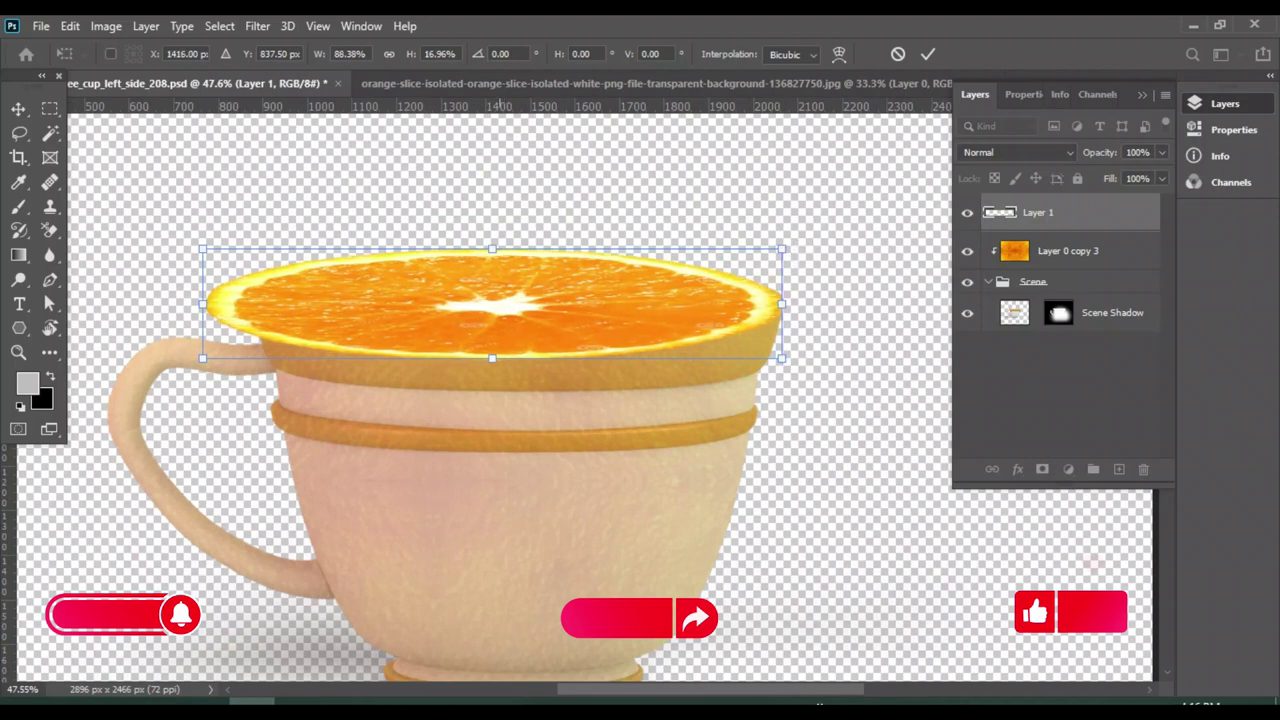
{"action": "left_click_drag", "start_coordinate": [506, 357], "coordinate": [553, 324]}
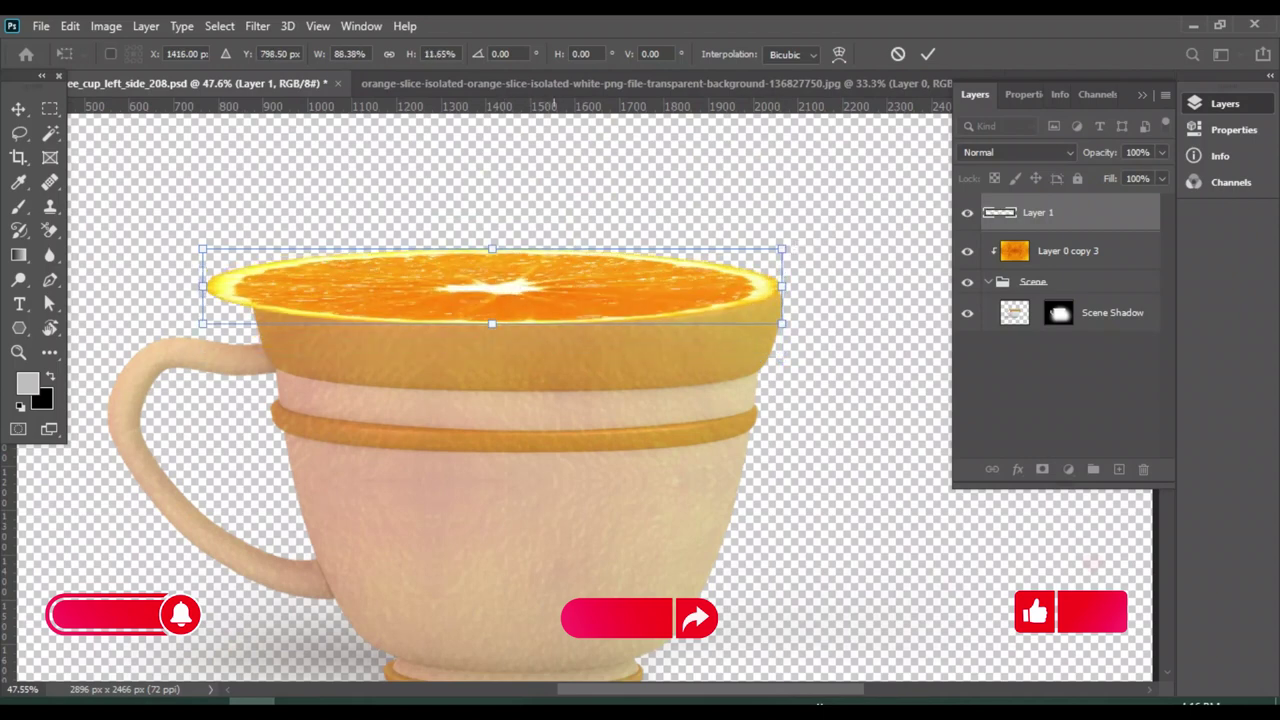
{"action": "mouse_move", "coordinate": [202, 286]}
{"action": "left_mouse_down"}
{"action": "mouse_move", "coordinate": [277, 286]}
{"action": "mouse_move", "coordinate": [254, 286]}
{"action": "left_mouse_up"}
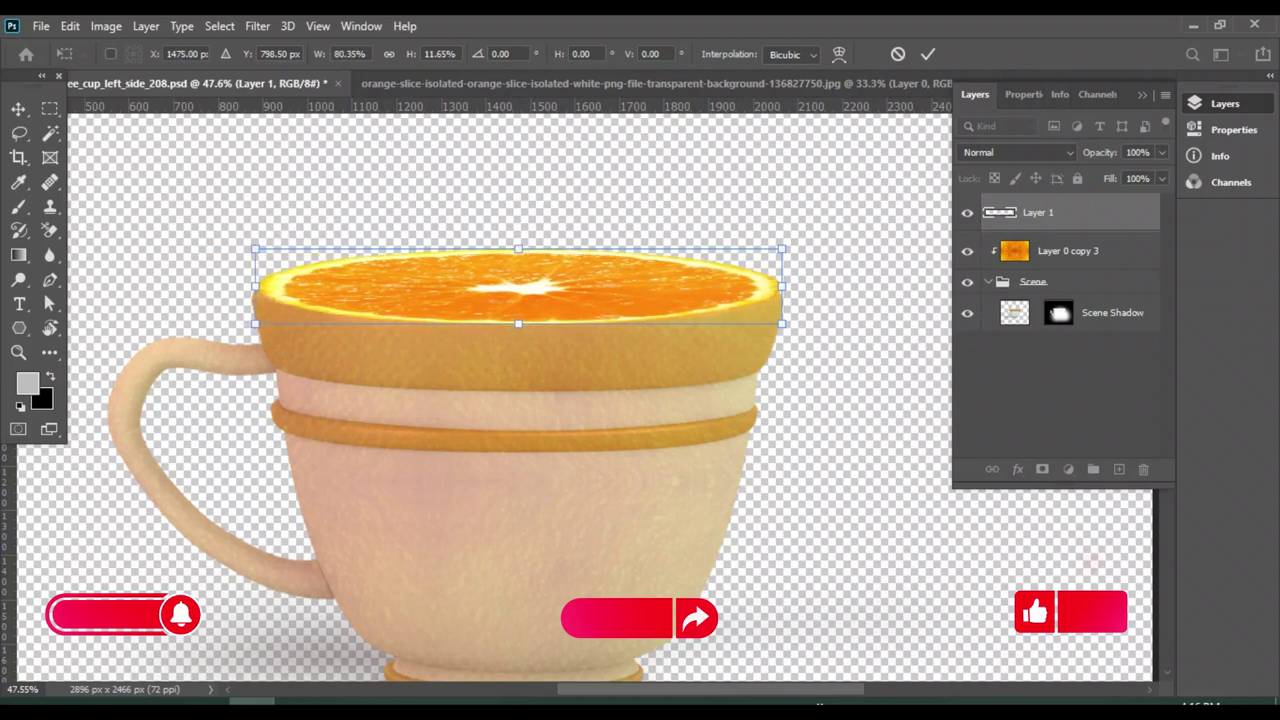
{"action": "left_click_drag", "start_coordinate": [518, 323], "coordinate": [518, 345]}
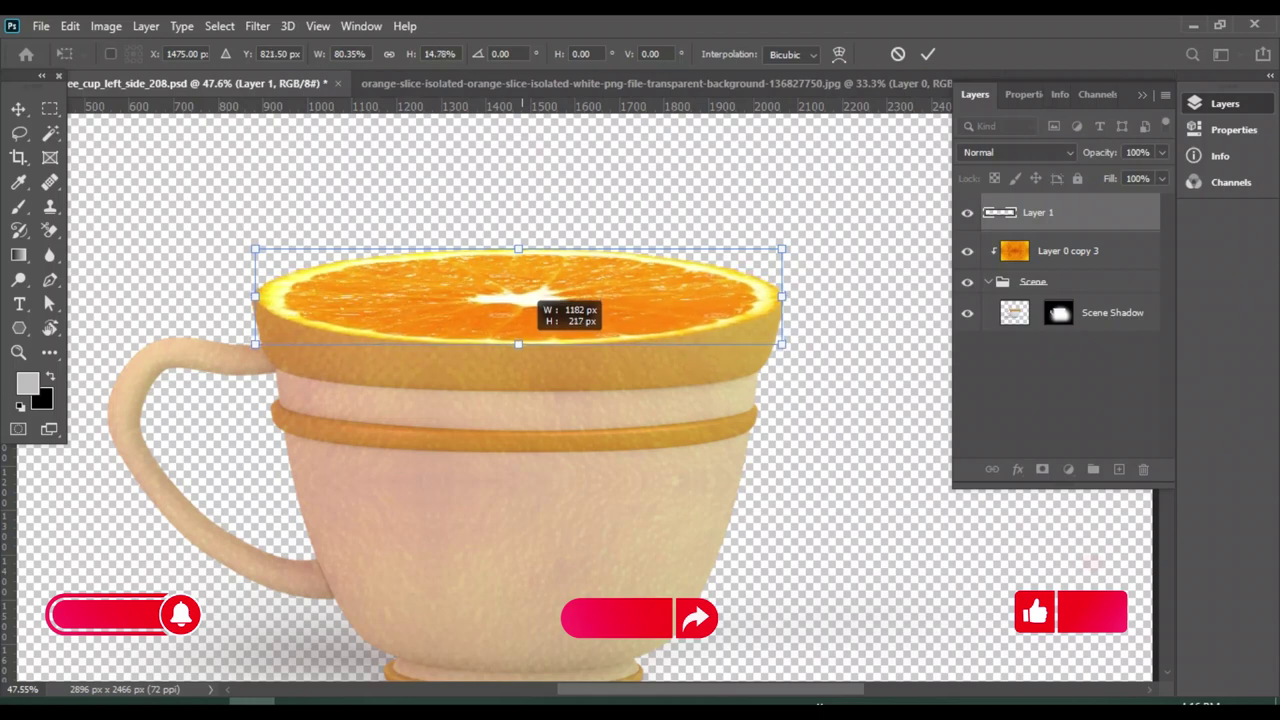
{"action": "key", "text": "Return"}
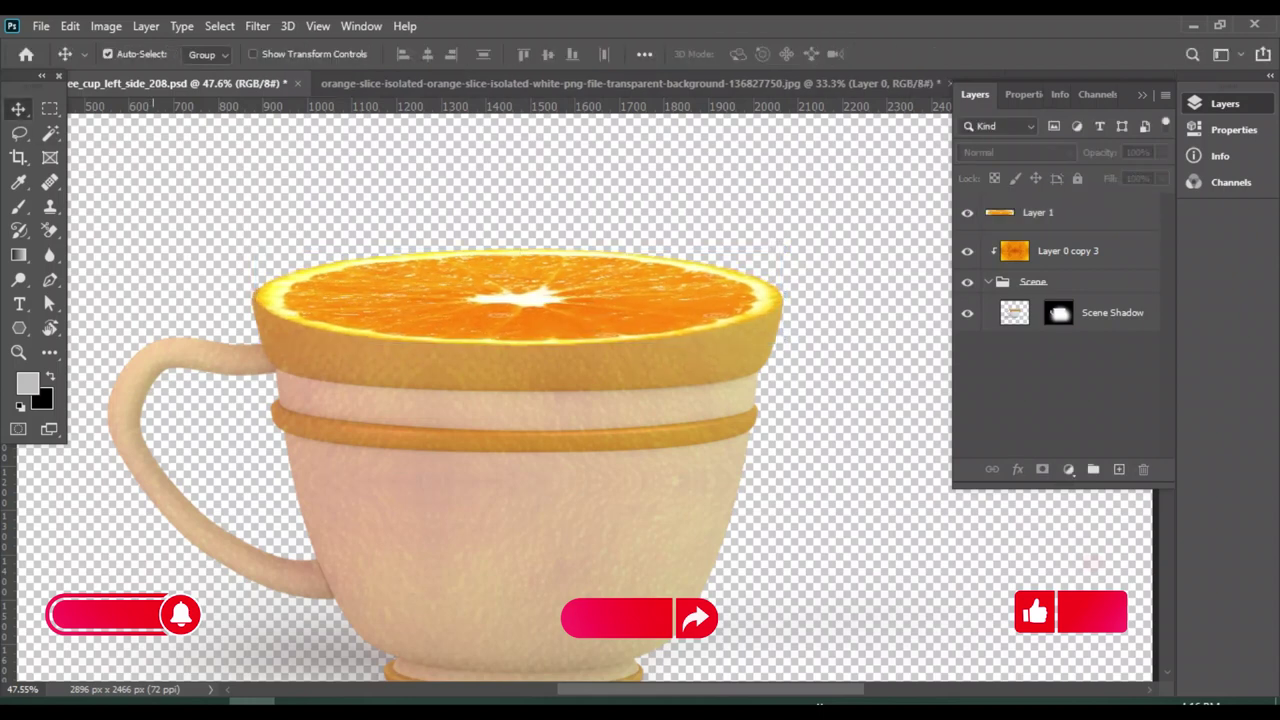
{"action": "scroll", "coordinate": [643, 335], "scroll_direction": "down", "scroll_amount": 5}
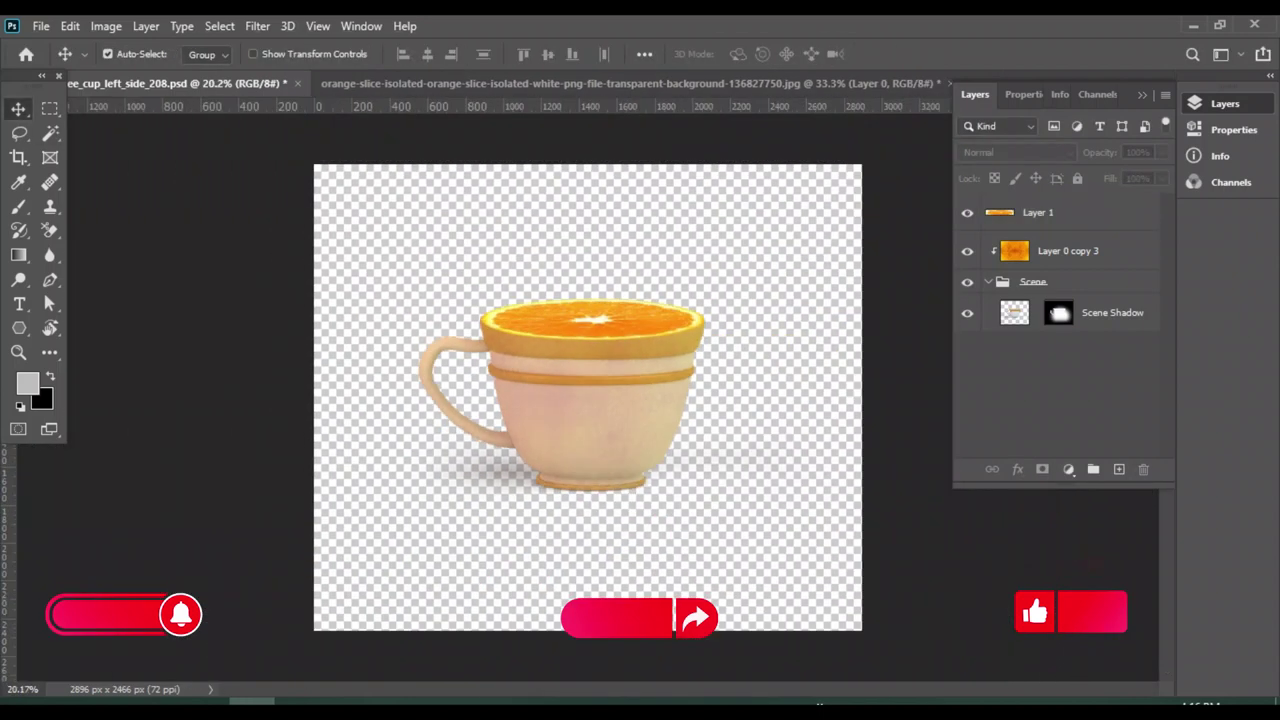
Restore the orange texture layer to full opacity
{"action": "left_click", "coordinate": [1068, 251]}
{"action": "left_click", "coordinate": [1161, 152]}
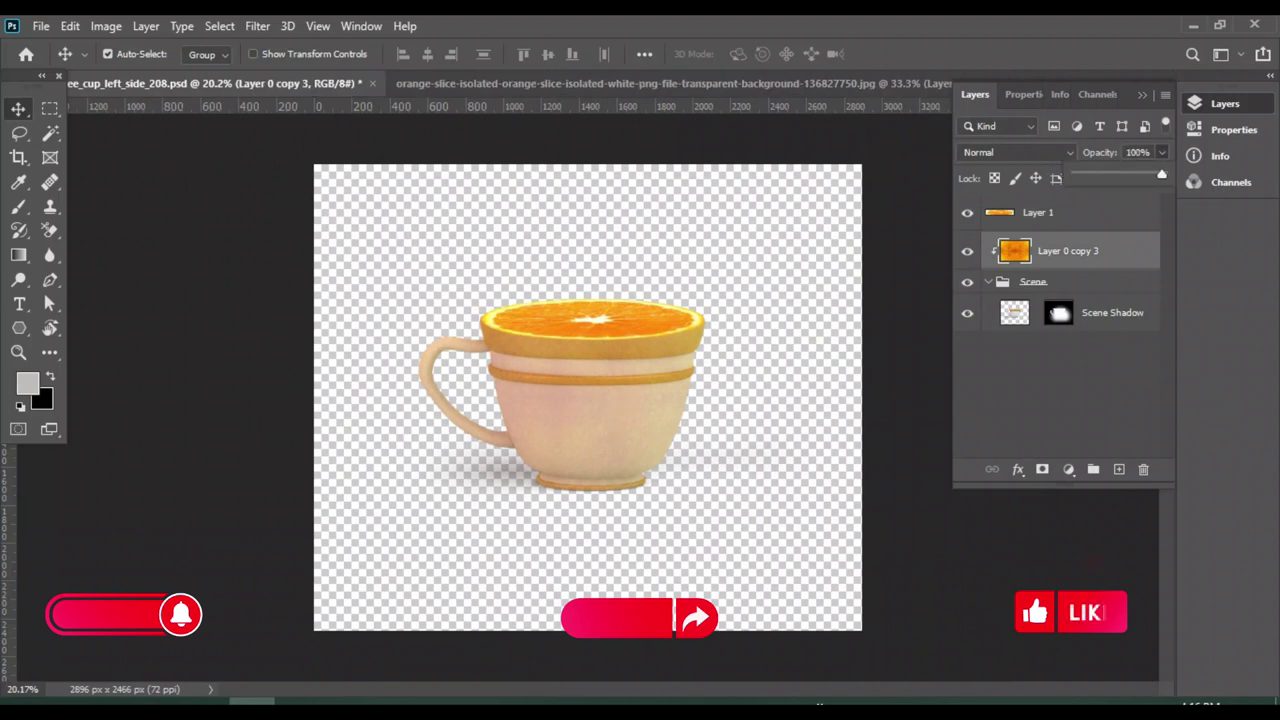
{"action": "left_click_drag", "start_coordinate": [1101, 174], "coordinate": [1161, 174]}
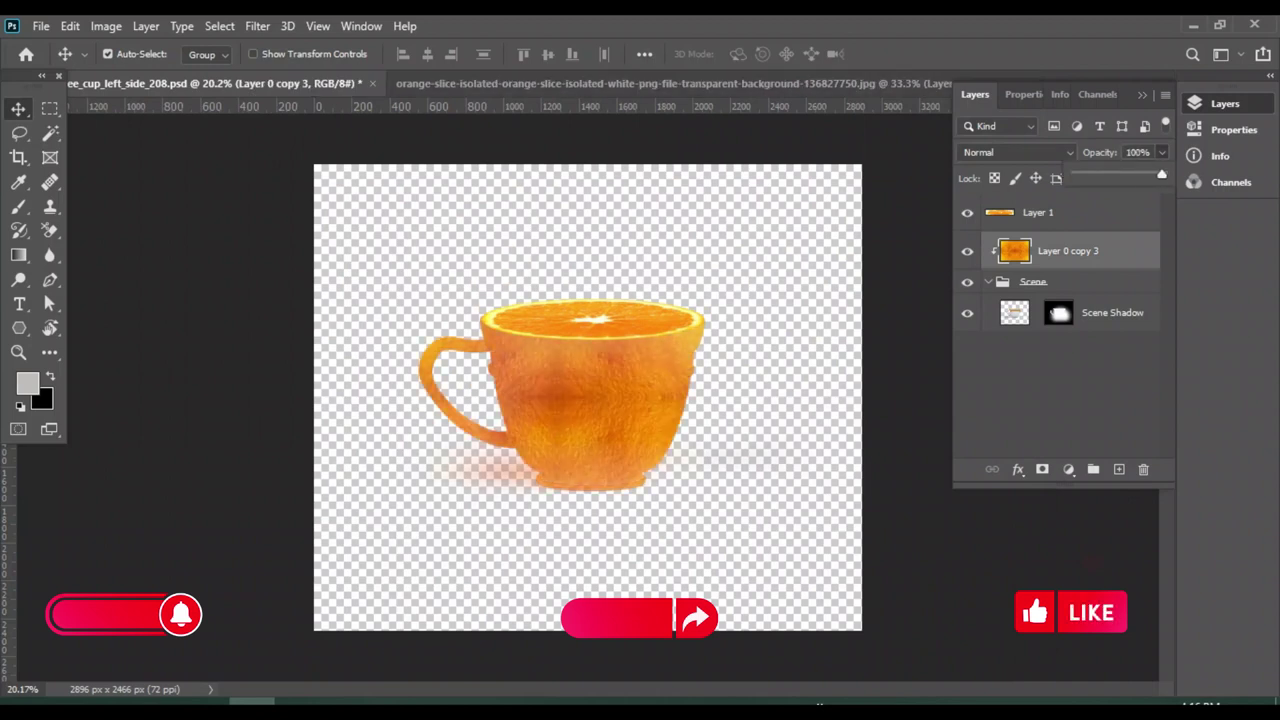
Resize the orange slice to H 118.43% and W 101.27% across the cup's top
{"action": "left_click", "coordinate": [1038, 212]}
{"action": "key", "text": "ctrl+t"}
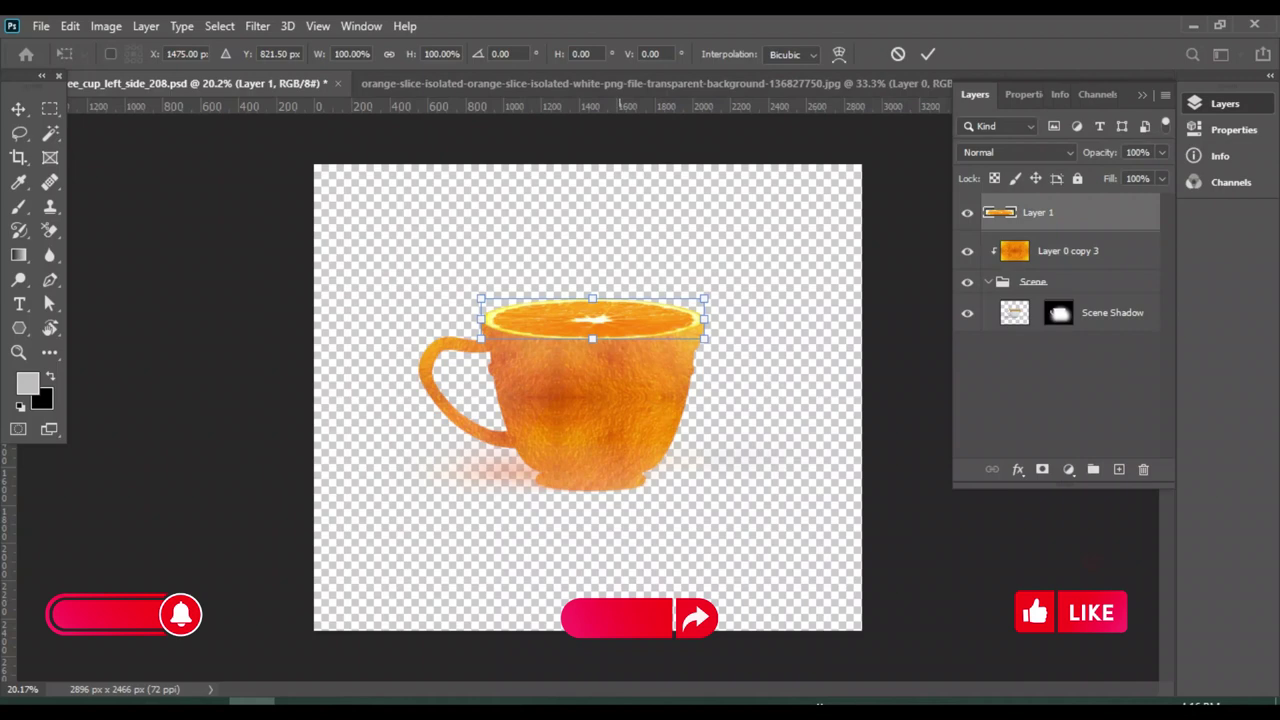
{"action": "left_click_drag", "start_coordinate": [592, 338], "coordinate": [592, 346]}
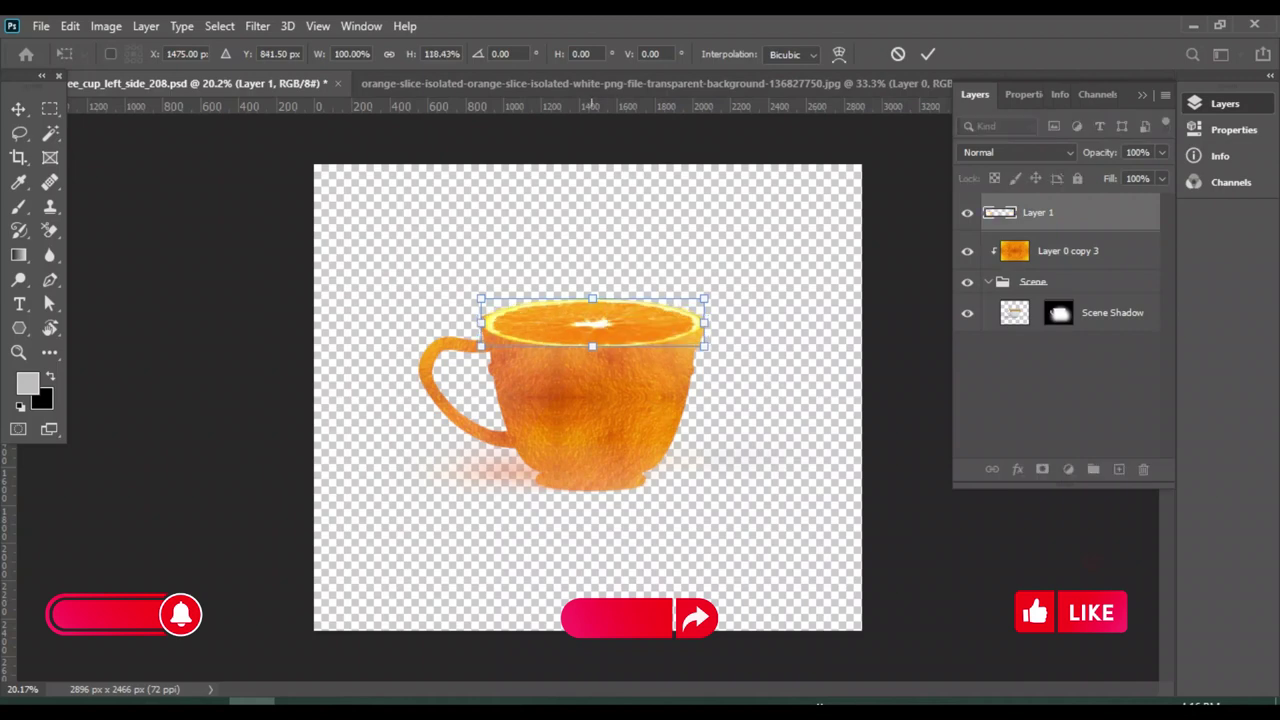
{"action": "scroll", "coordinate": [641, 327], "scroll_direction": "up", "scroll_amount": 3}
{"action": "scroll", "coordinate": [641, 327], "scroll_direction": "up", "scroll_amount": 3}
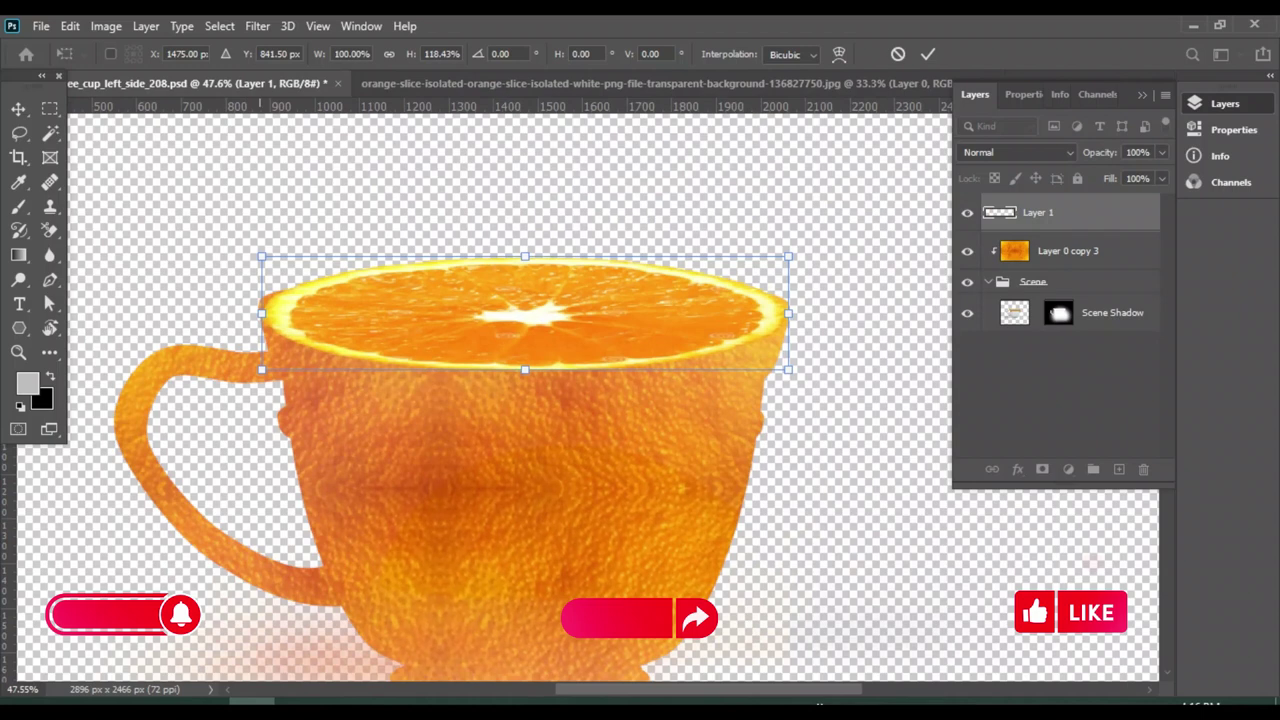
{"action": "left_click_drag", "start_coordinate": [261, 313], "coordinate": [255, 313]}
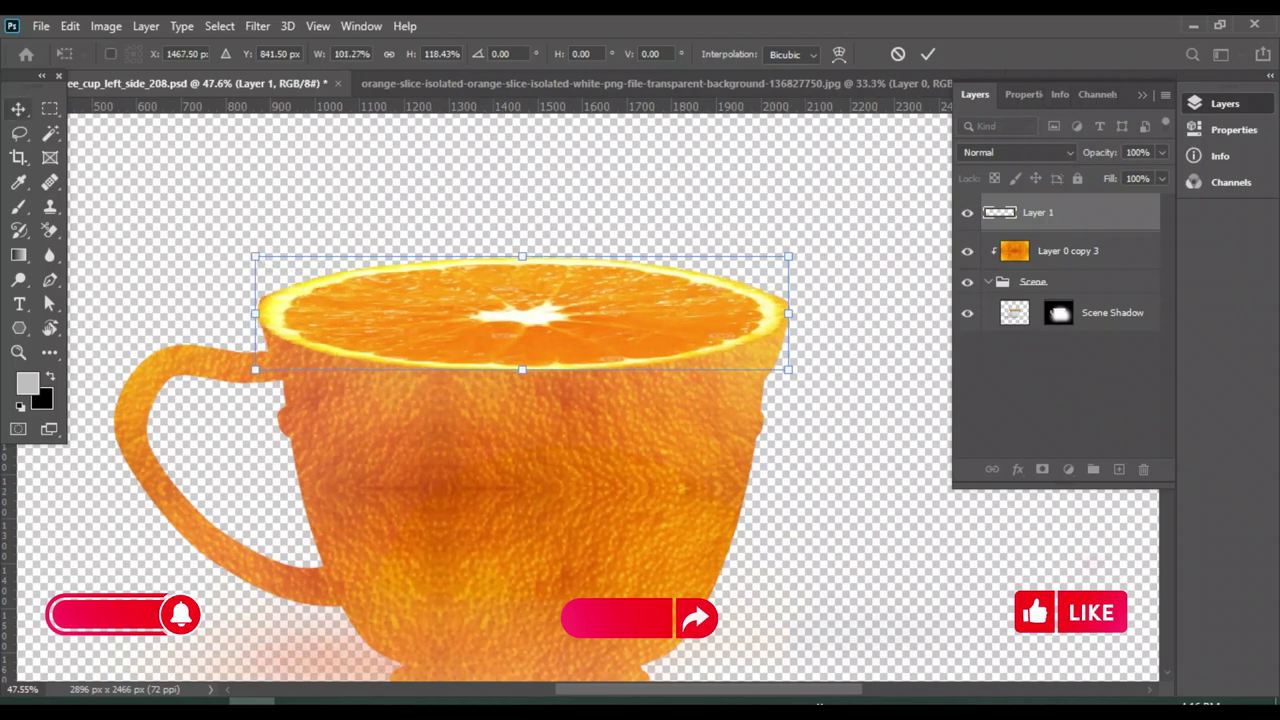
{"action": "key", "text": "Return"}
Select all of the cup's layers together
{"action": "scroll", "coordinate": [612, 510], "scroll_direction": "down", "scroll_amount": 2}
{"action": "scroll", "coordinate": [646, 295], "scroll_direction": "down", "scroll_amount": 2}
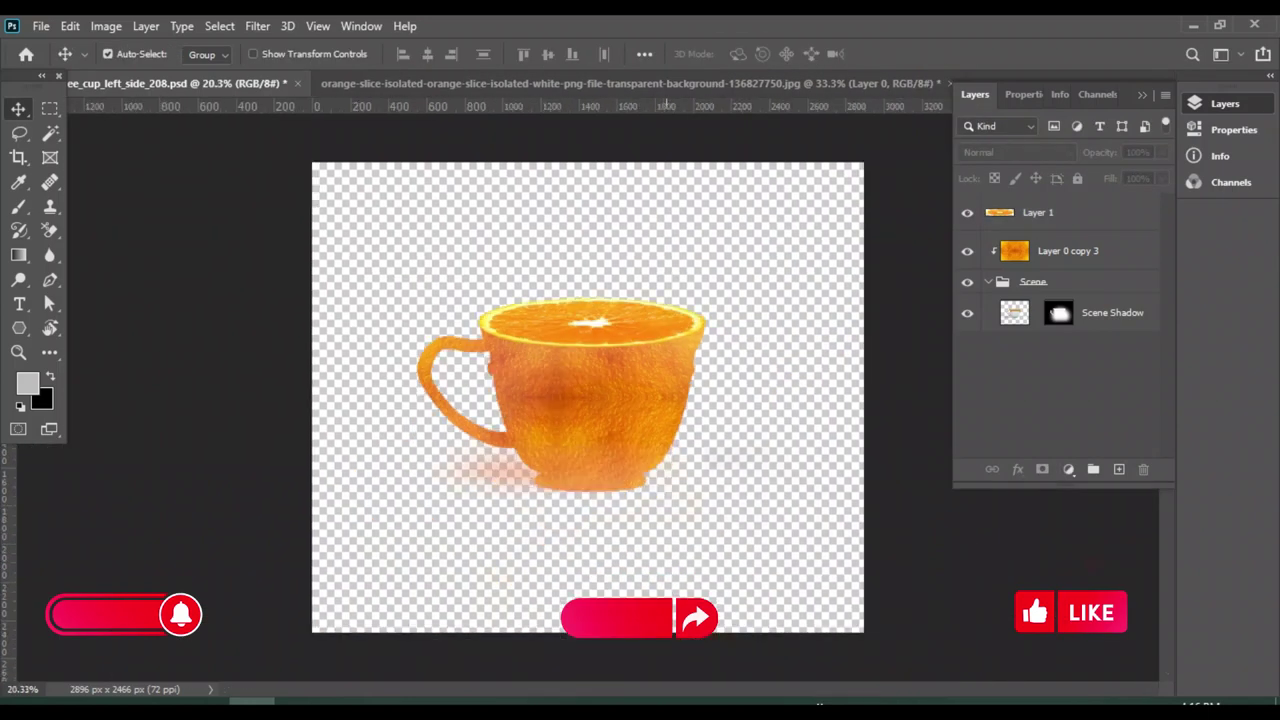
{"action": "left_click_drag", "start_coordinate": [370, 250], "coordinate": [770, 495]}
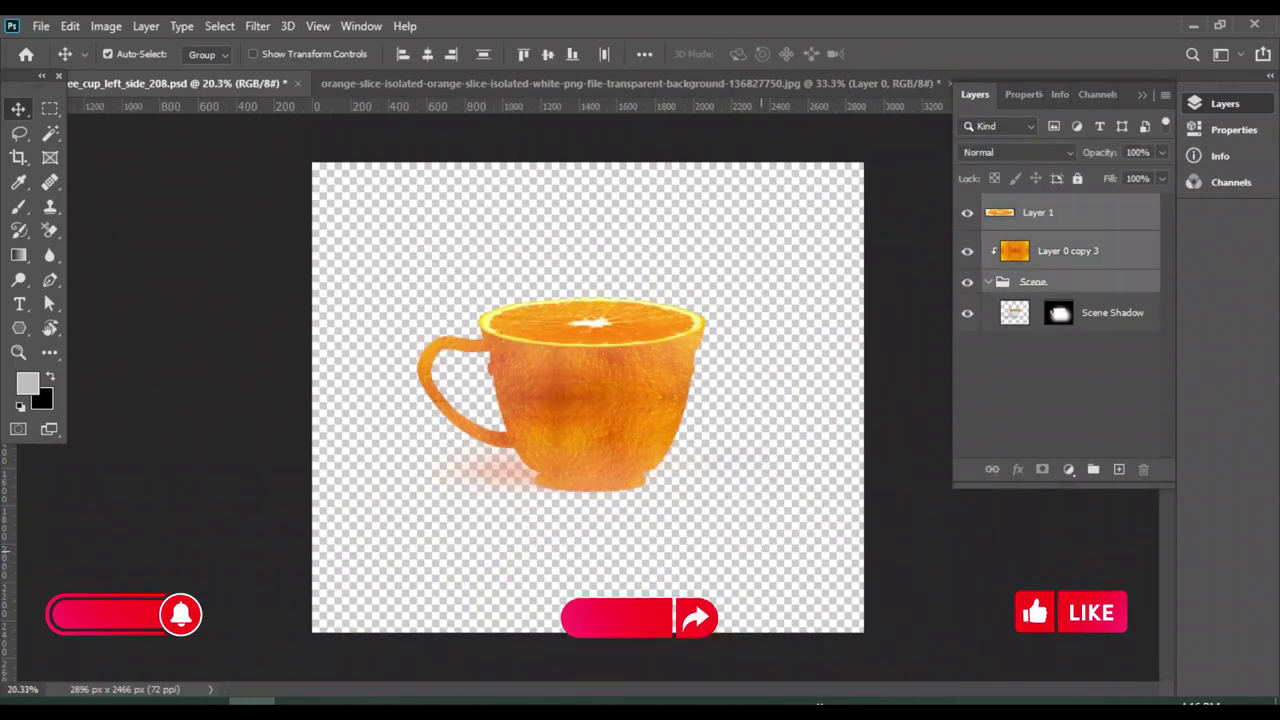
{"action": "key", "text": "ctrl"}
Choose the Burn tool at brush size 300 with Layer 0 copy 3 active
{"action": "left_click", "coordinate": [1060, 400]}
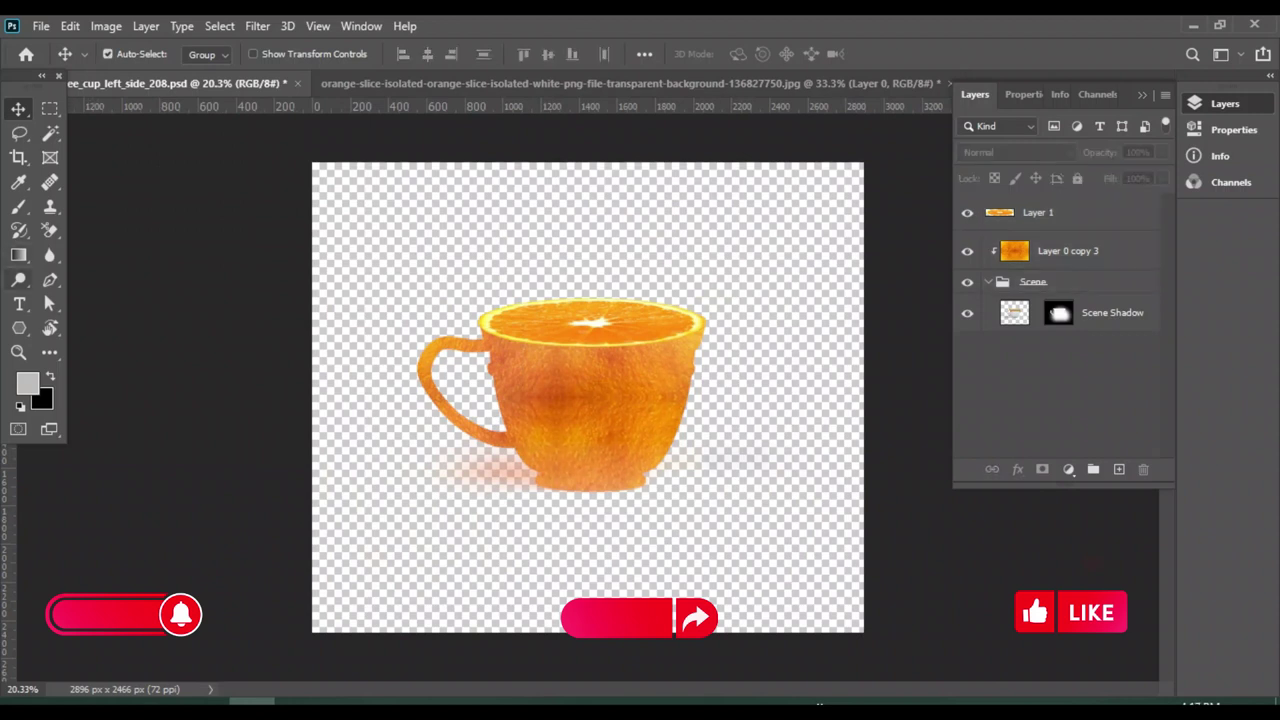
{"action": "left_click", "coordinate": [19, 279]}
{"action": "left_click", "coordinate": [94, 297]}
{"action": "scroll", "coordinate": [542, 305], "scroll_direction": "up", "scroll_amount": 2}
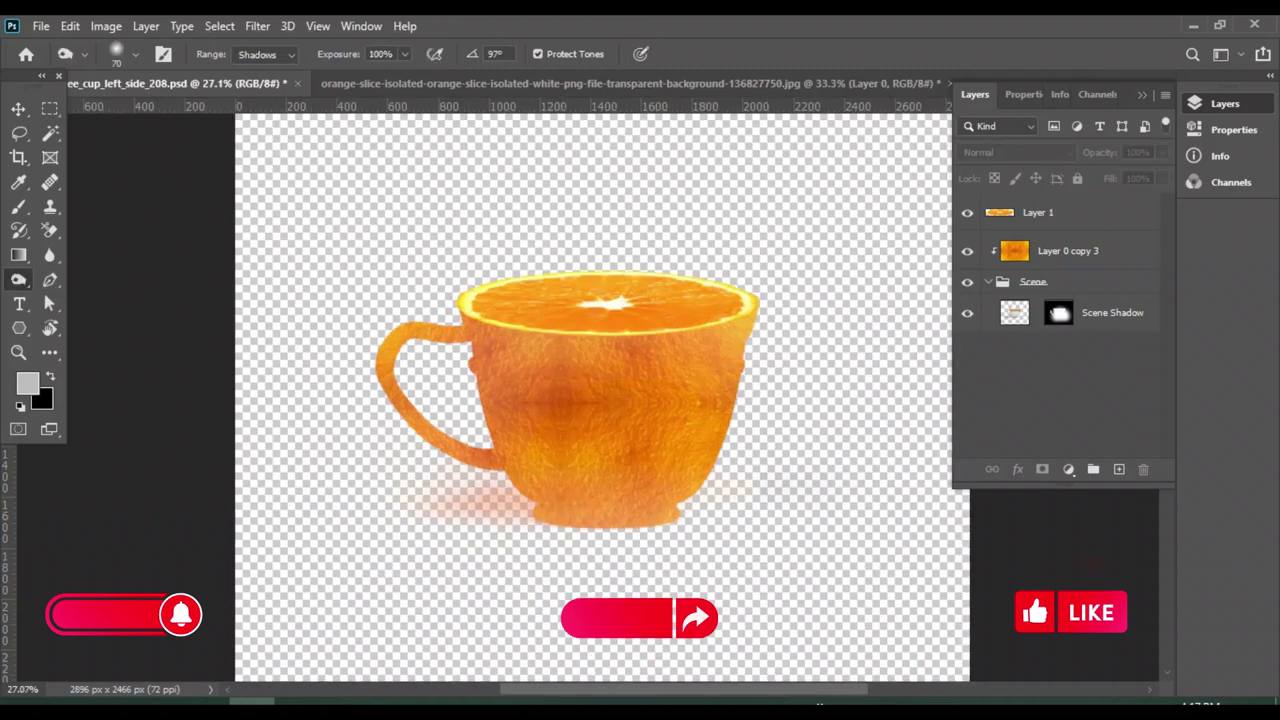
{"action": "left_click", "coordinate": [1068, 251]}
{"action": "scroll", "coordinate": [445, 419], "scroll_direction": "up", "scroll_amount": 2}
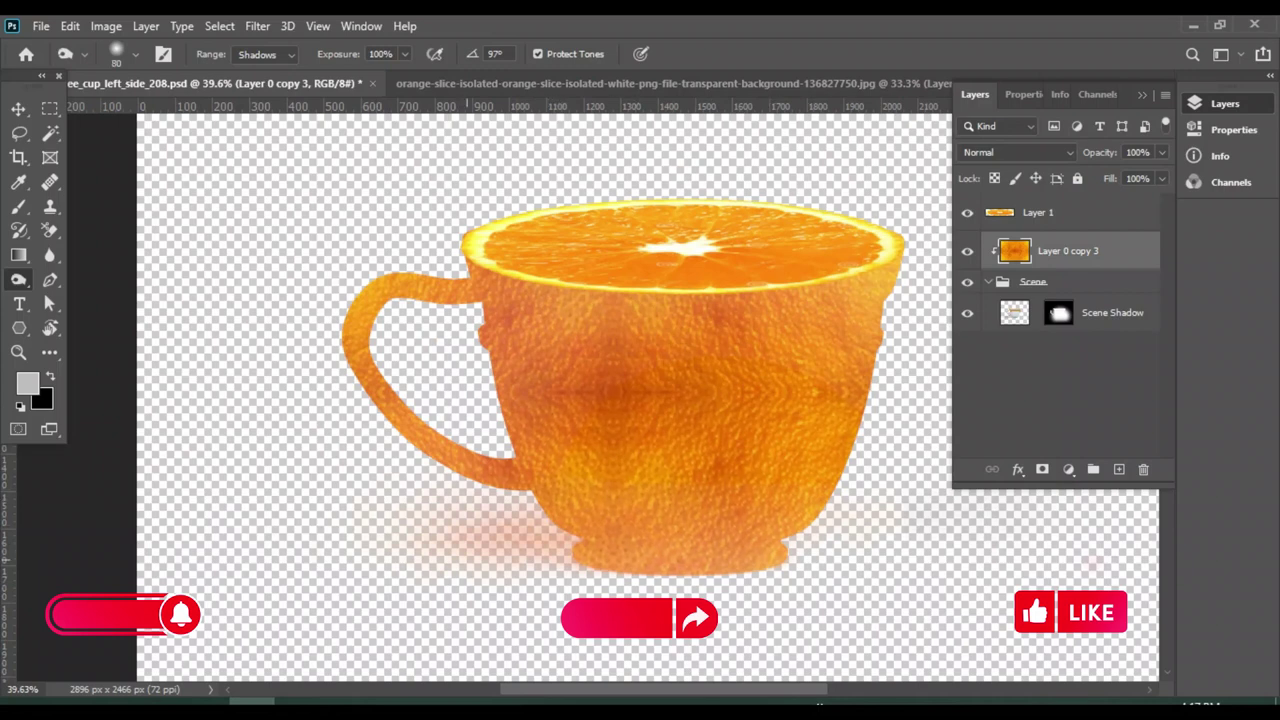
{"action": "key", "text": "bracketright"}
{"action": "key", "text": "bracketright"}
{"action": "key", "text": "bracketright"}
{"action": "key", "text": "bracketright"}
{"action": "key", "text": "bracketright"}
{"action": "key", "text": "bracketright"}
{"action": "key", "text": "bracketright"}
{"action": "key", "text": "bracketright"}
Set the foreground colour to black, #000000
{"action": "left_click", "coordinate": [27, 383]}
{"action": "type", "text": "000000"}
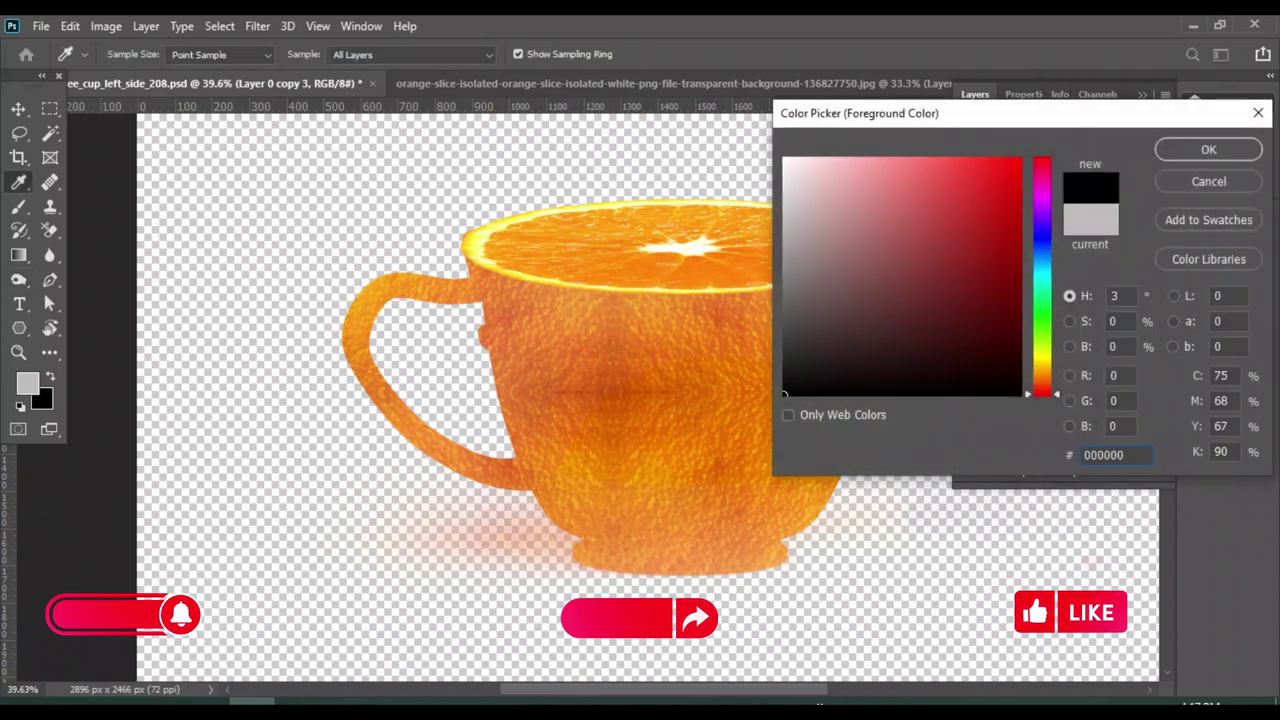
{"action": "key", "text": "Return"}
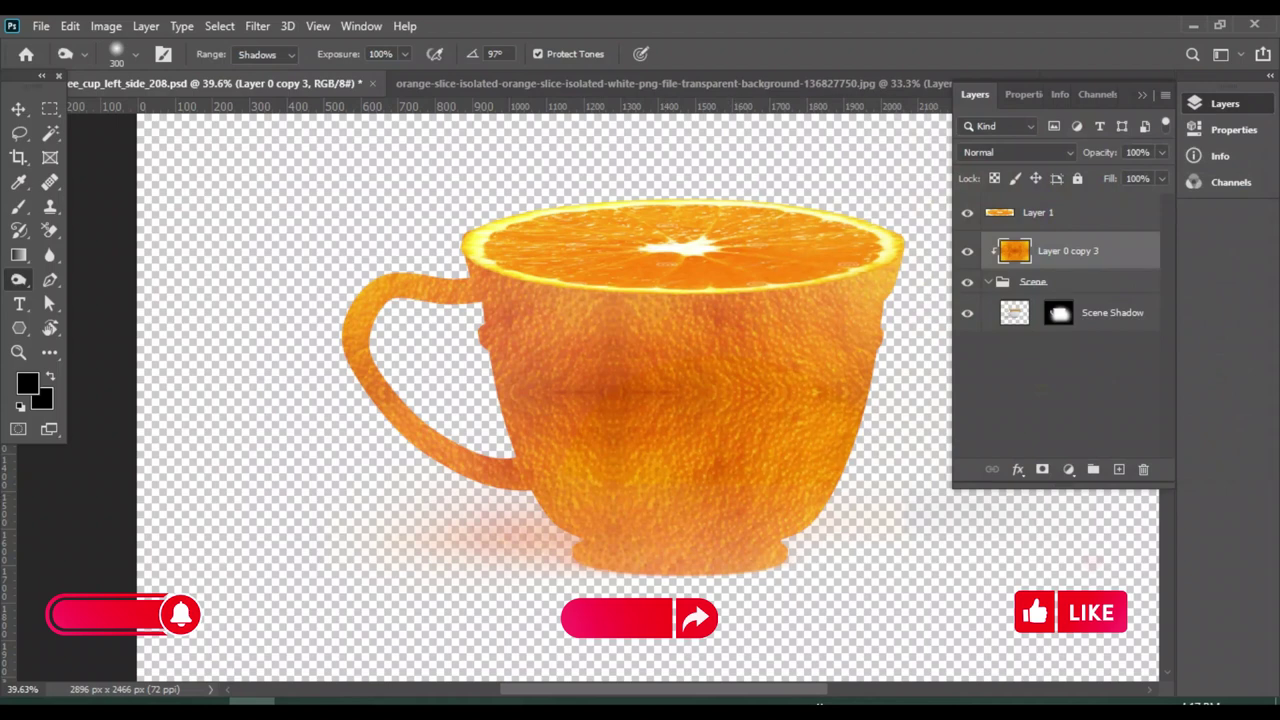
Merge the Scene group and Scene Shadow into Layer 0 copy 3, then select Layer 1
{"action": "left_click", "coordinate": [1112, 312], "text": "shift"}
{"action": "key", "text": "ctrl+e"}
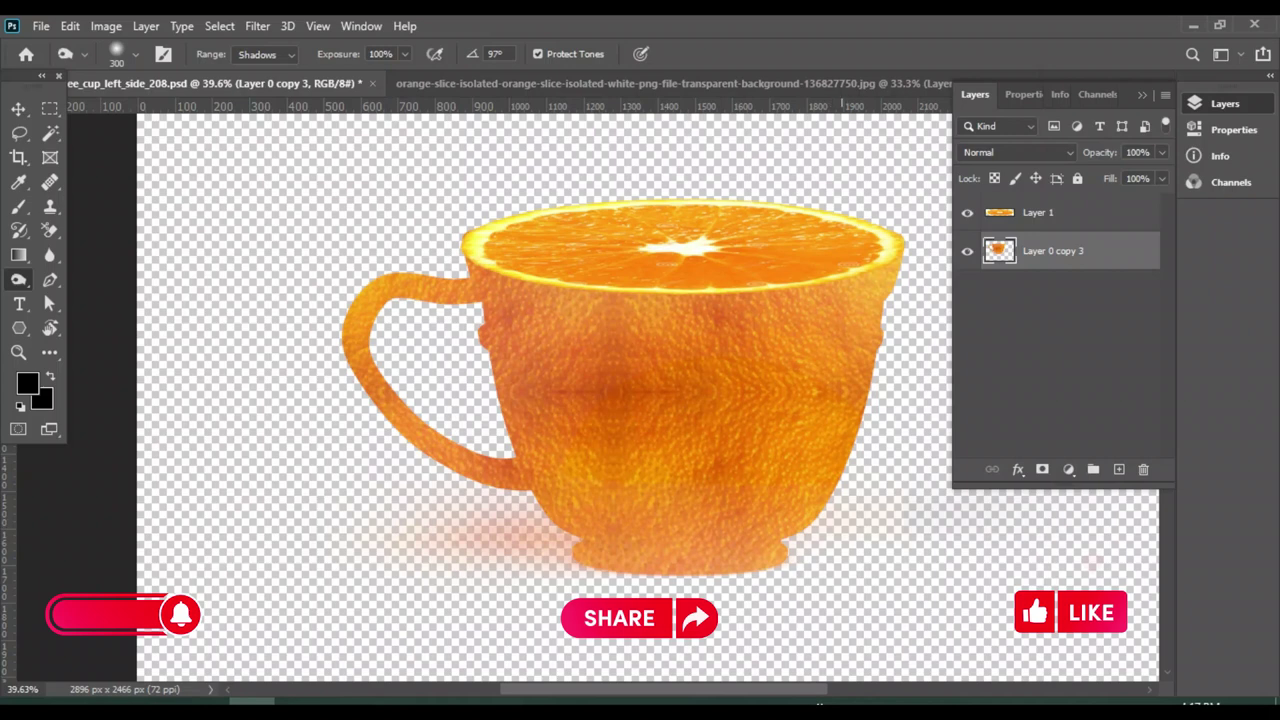
{"action": "left_click", "coordinate": [1038, 212]}
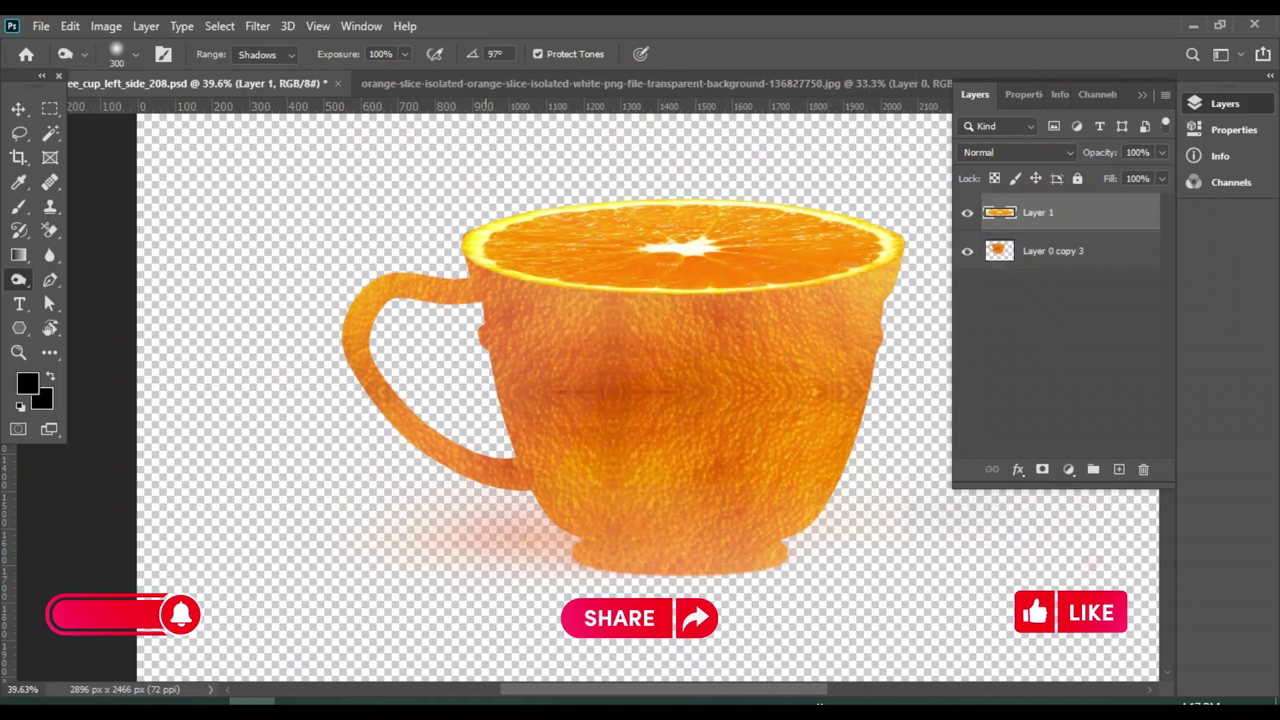
{"action": "scroll", "coordinate": [588, 397], "scroll_direction": "down", "scroll_amount": 2}
{"action": "scroll", "coordinate": [588, 397], "scroll_direction": "down", "scroll_amount": 2}
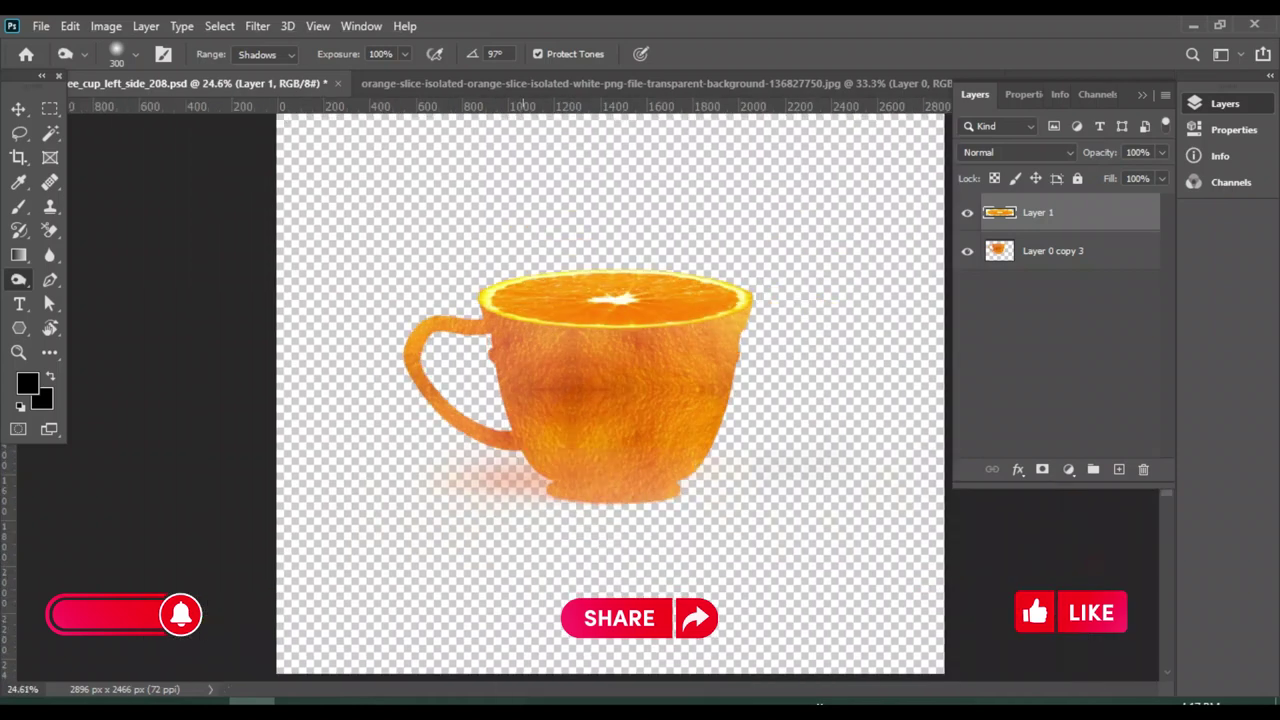
{"action": "scroll", "coordinate": [588, 397], "scroll_direction": "down", "scroll_amount": 1}
Merge the slice lid and cup into a single Layer 1 and nudge it into place
{"action": "key", "text": "v"}
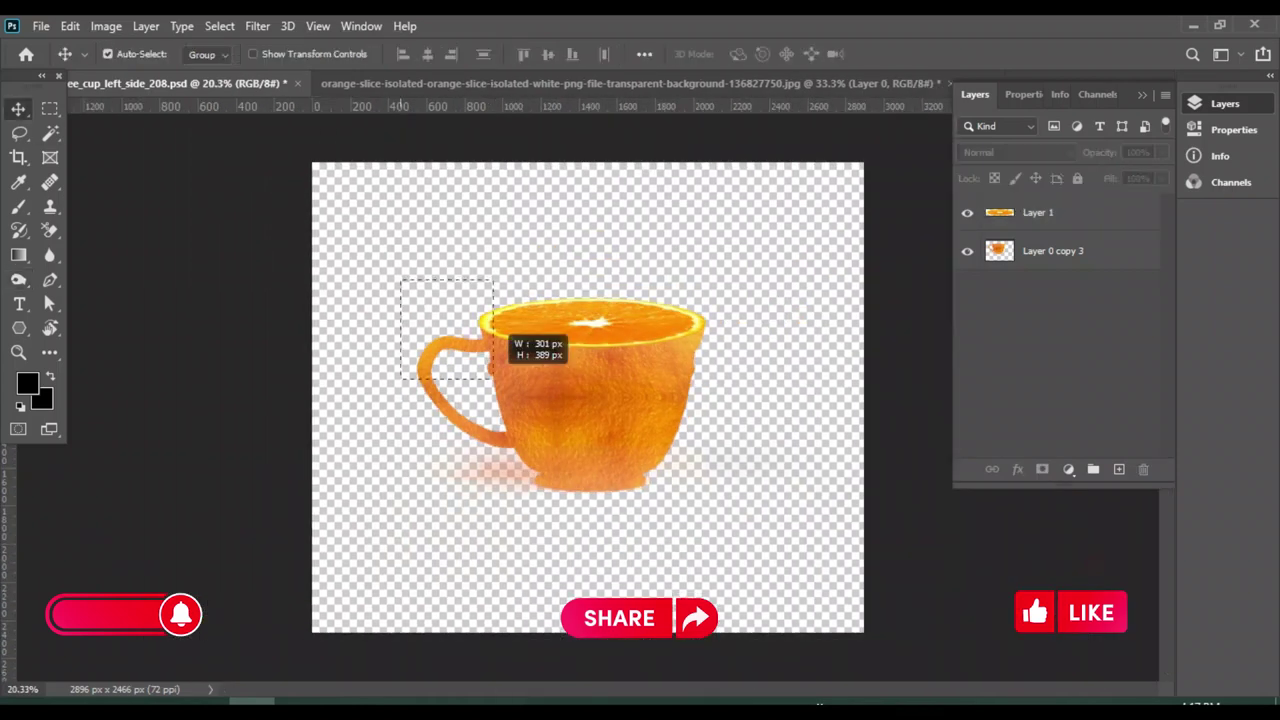
{"action": "left_click_drag", "start_coordinate": [420, 278], "coordinate": [756, 460]}
{"action": "key", "text": "ctrl+e"}
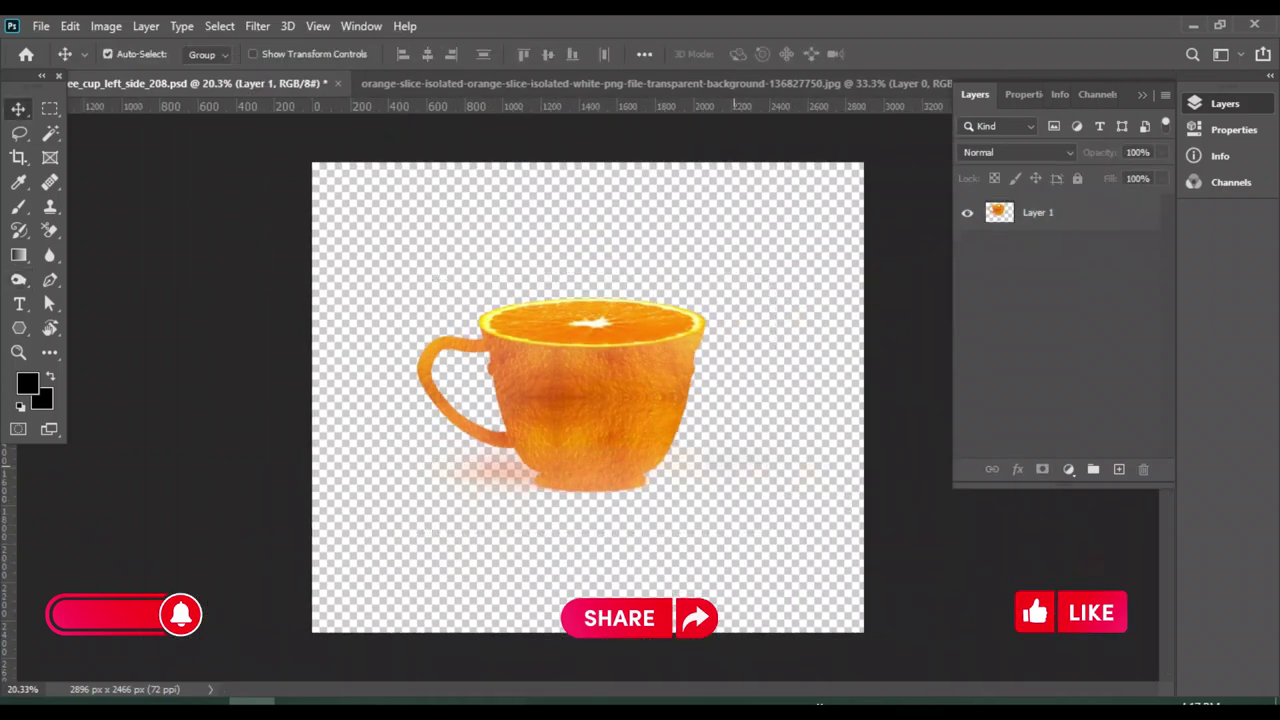
{"action": "mouse_move", "coordinate": [580, 400]}
{"action": "left_mouse_down"}
{"action": "mouse_move", "coordinate": [585, 480]}
{"action": "mouse_move", "coordinate": [562, 500]}
{"action": "mouse_move", "coordinate": [560, 403]}
{"action": "left_mouse_up"}
Crop-extend the canvas to 3771 × 3843 px and move the cup to the centre
{"action": "left_click", "coordinate": [18, 157]}
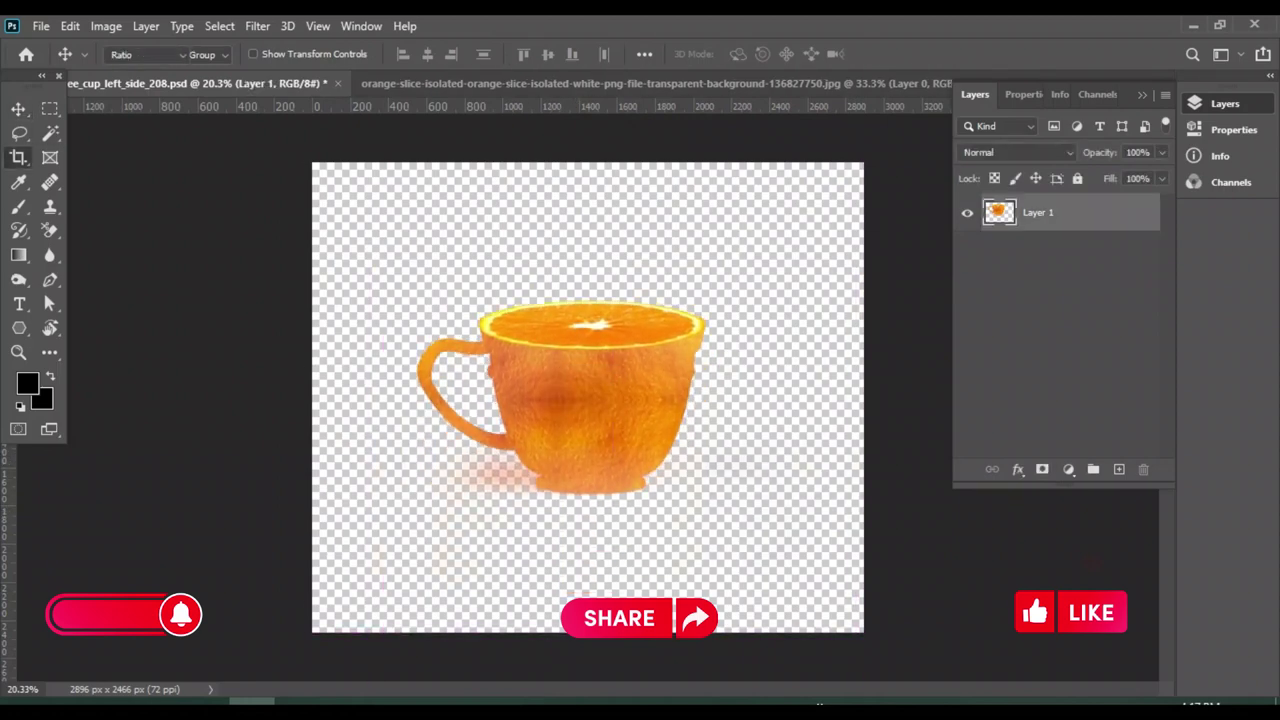
{"action": "left_click_drag", "start_coordinate": [310, 162], "coordinate": [226, 141]}
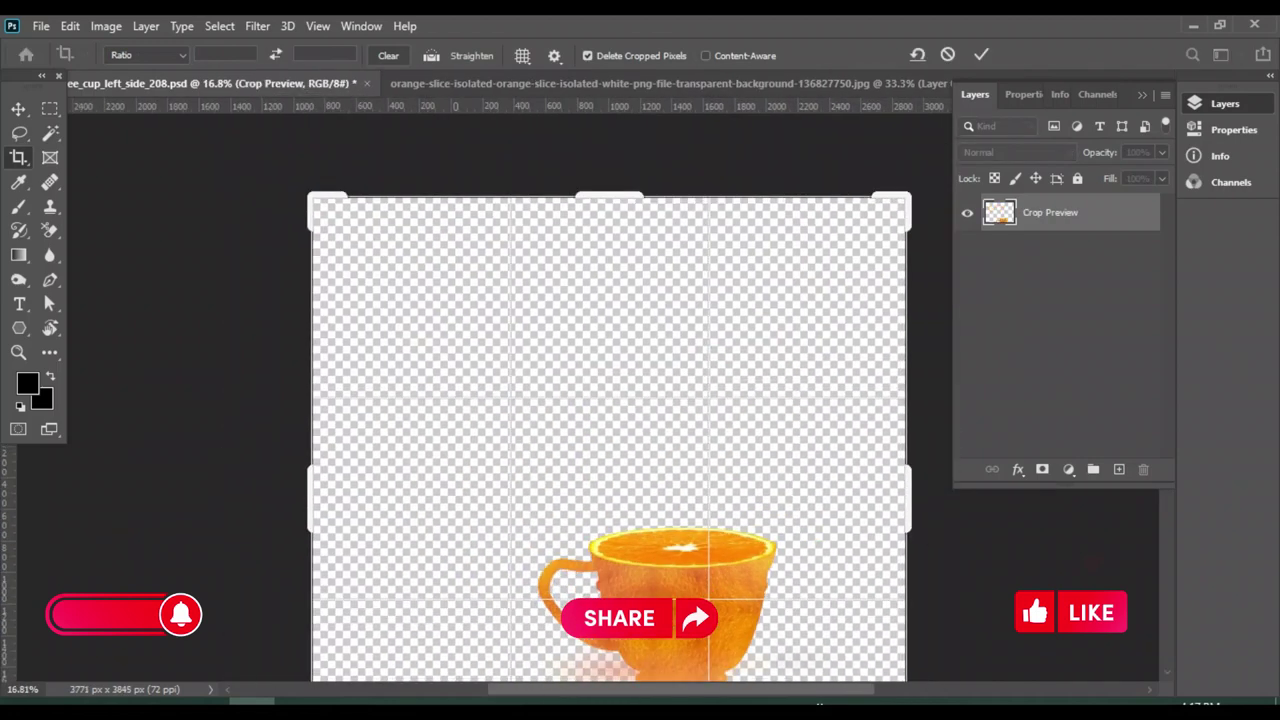
{"action": "key", "text": "v"}
{"action": "left_click_drag", "start_coordinate": [640, 500], "coordinate": [578, 390]}
{"action": "key", "text": "ctrl+0"}
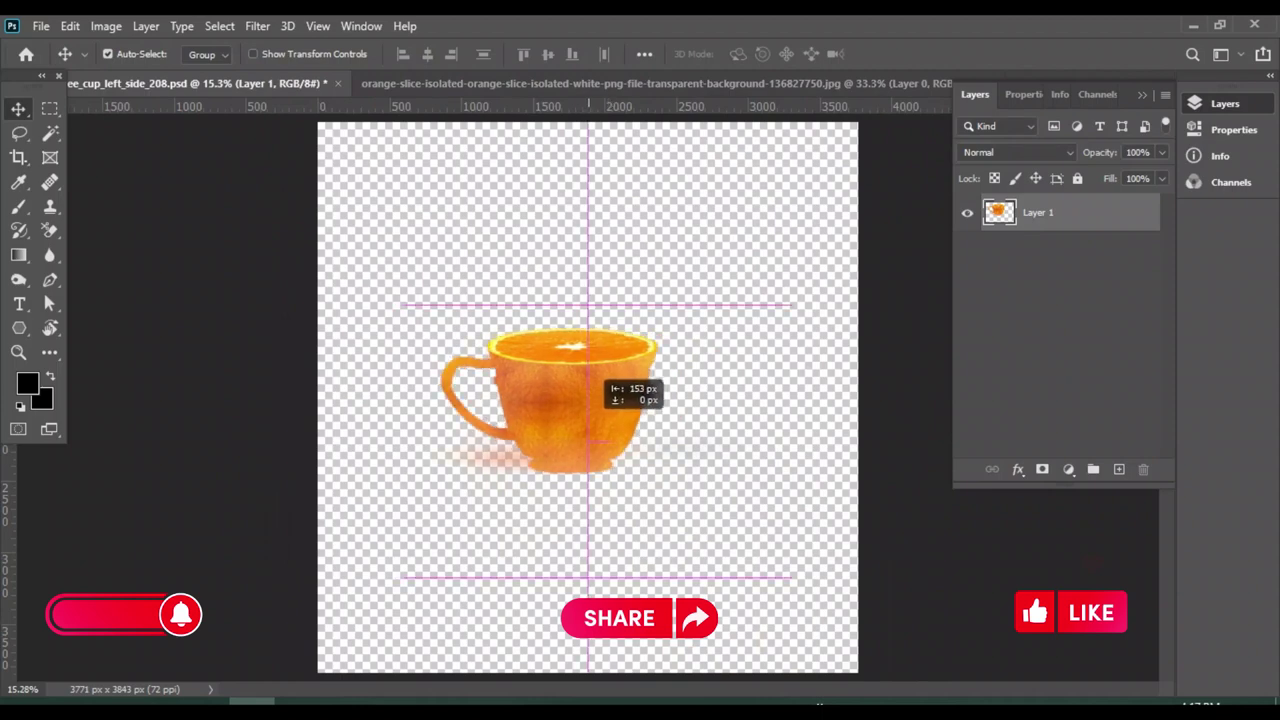
Switch to the plain Eraser tool and adjust its brush size
{"action": "left_click", "coordinate": [50, 230]}
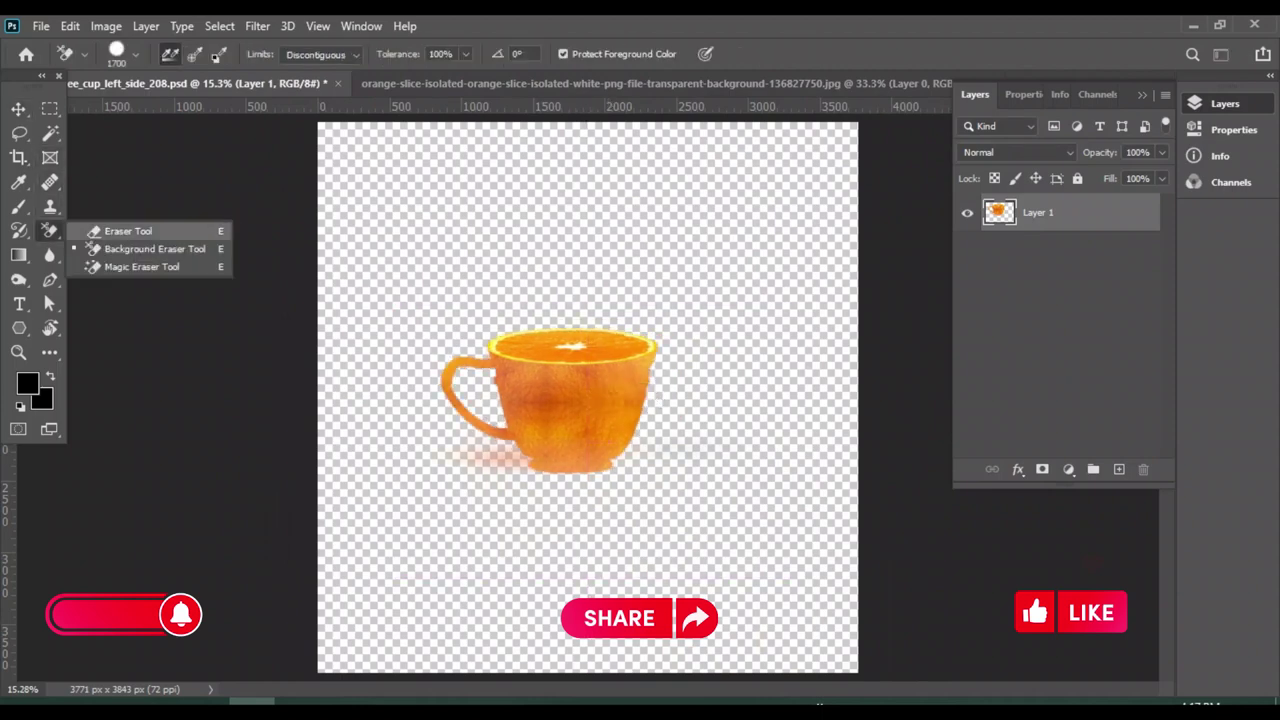
{"action": "left_click", "coordinate": [120, 232]}
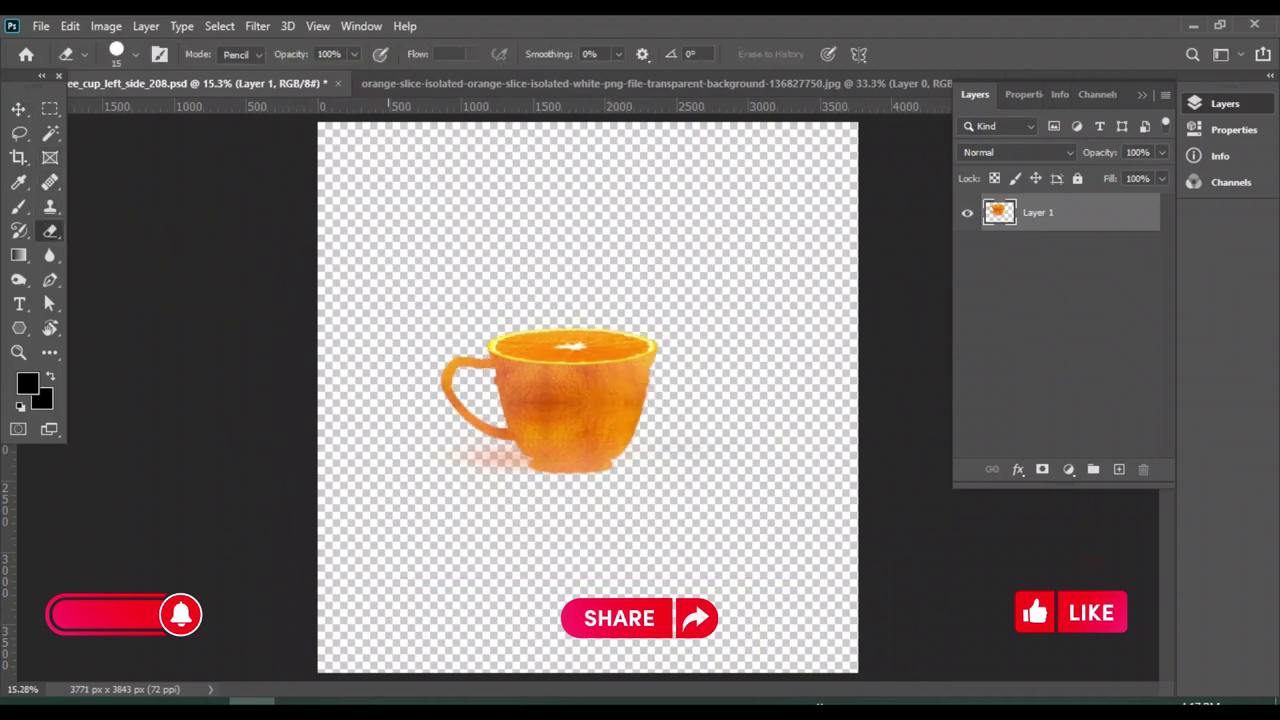
{"action": "key", "text": "bracketleft"}
{"action": "key", "text": "bracketleft"}
{"action": "key", "text": "bracketleft"}
{"action": "key", "text": "bracketleft"}
{"action": "key", "text": "bracketleft"}
{"action": "key", "text": "bracketleft"}
{"action": "key", "text": "bracketright"}
{"action": "key", "text": "bracketright"}
{"action": "key", "text": "bracketright"}
{"action": "key", "text": "bracketright"}
{"action": "key", "text": "bracketright"}
{"action": "key", "text": "bracketright"}
{"action": "key", "text": "bracketright"}
{"action": "key", "text": "bracketright"}
{"action": "key", "text": "bracketright"}
{"action": "key", "text": "bracketright"}
{"action": "key", "text": "bracketright"}
{"action": "scroll", "coordinate": [482, 542], "scroll_direction": "up", "scroll_amount": 2}
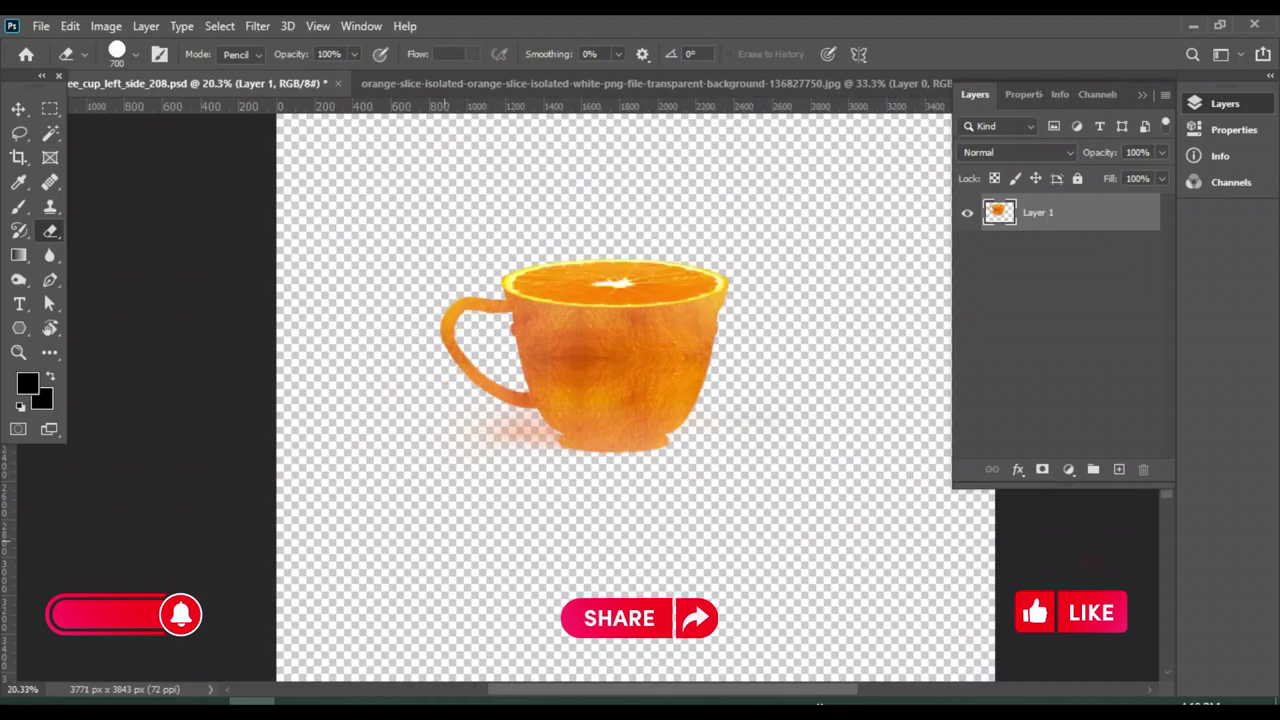
{"action": "scroll", "coordinate": [482, 542], "scroll_direction": "up", "scroll_amount": 2}
Erase the leftover shadow around the cup base, handle and foot with a 125 brush
{"action": "left_click", "coordinate": [473, 412]}
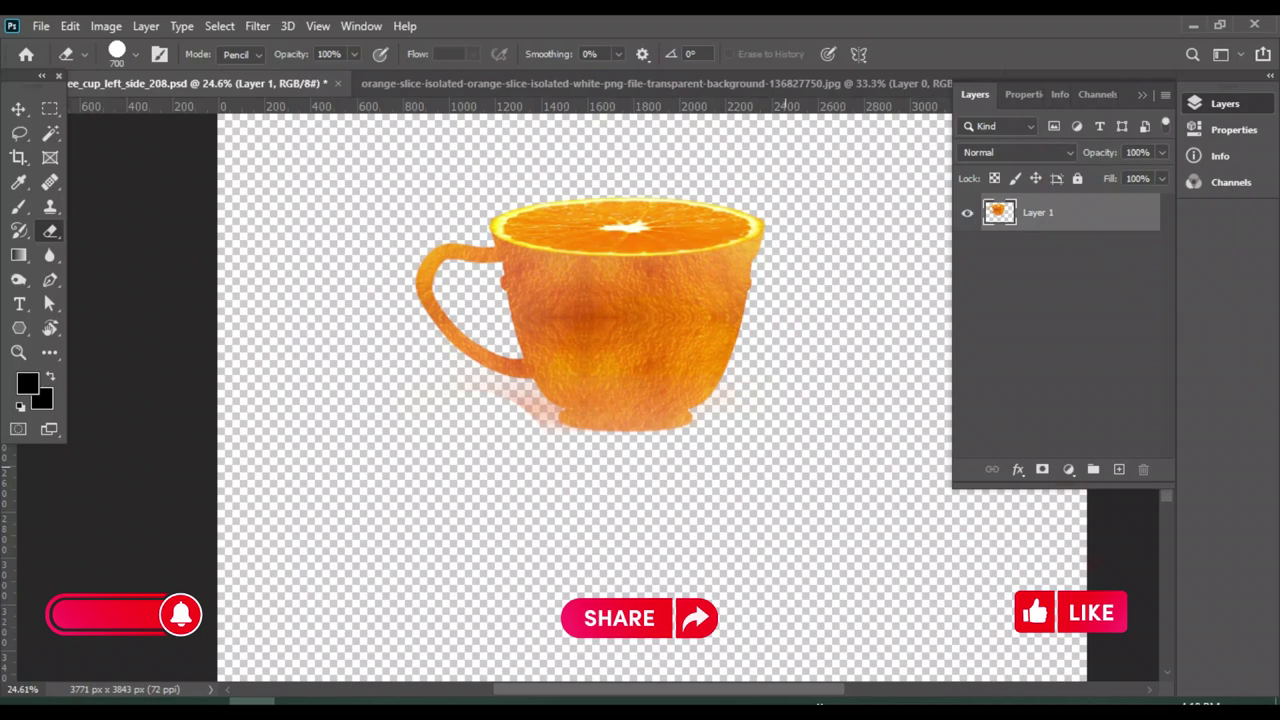
{"action": "left_click", "coordinate": [490, 461]}
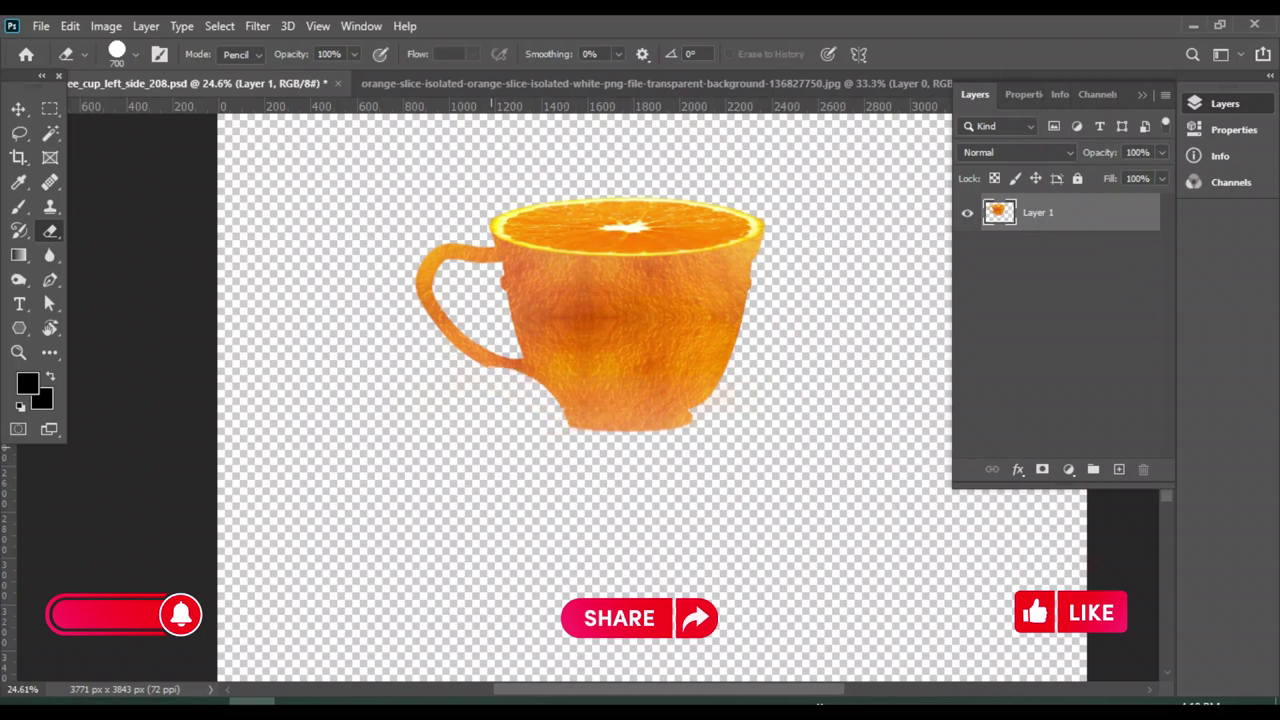
{"action": "scroll", "coordinate": [513, 452], "scroll_direction": "up", "scroll_amount": 2}
{"action": "scroll", "coordinate": [513, 452], "scroll_direction": "up", "scroll_amount": 2}
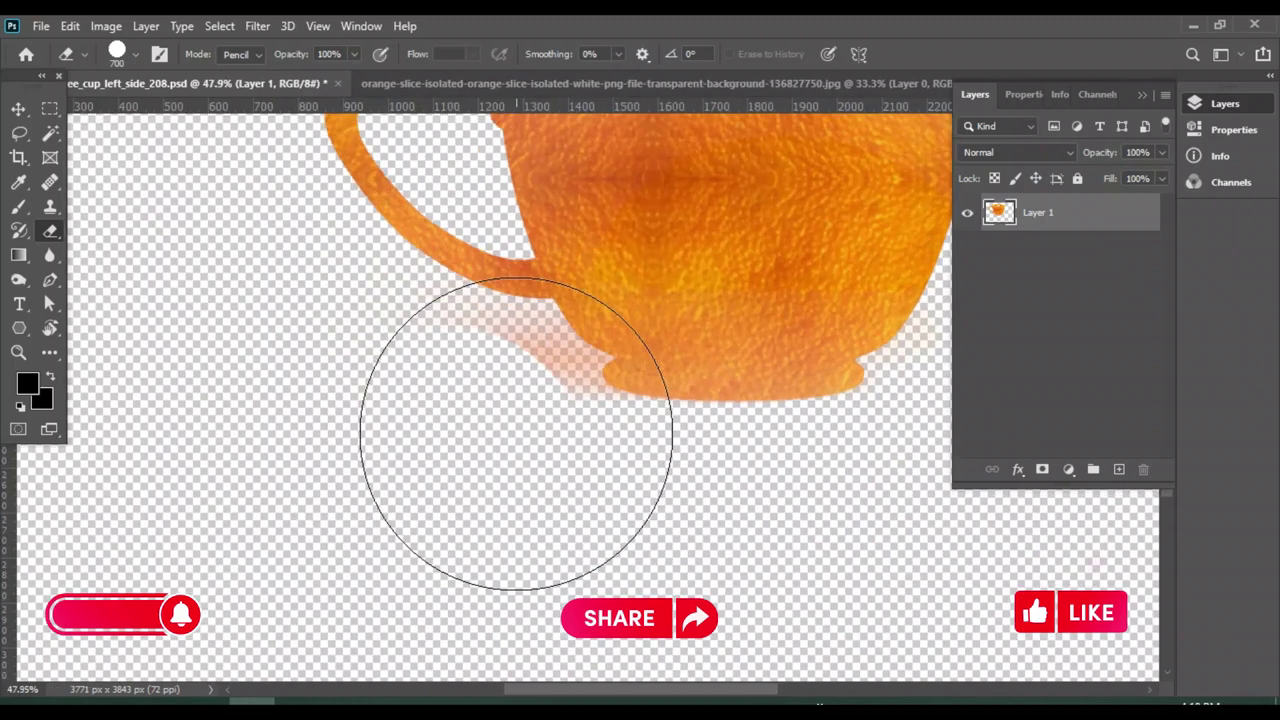
{"action": "key", "text": "bracketleft"}
{"action": "key", "text": "bracketleft"}
{"action": "key", "text": "bracketleft"}
{"action": "key", "text": "bracketleft"}
{"action": "key", "text": "bracketleft"}
{"action": "key", "text": "bracketleft"}
{"action": "key", "text": "bracketleft"}
{"action": "key", "text": "bracketleft"}
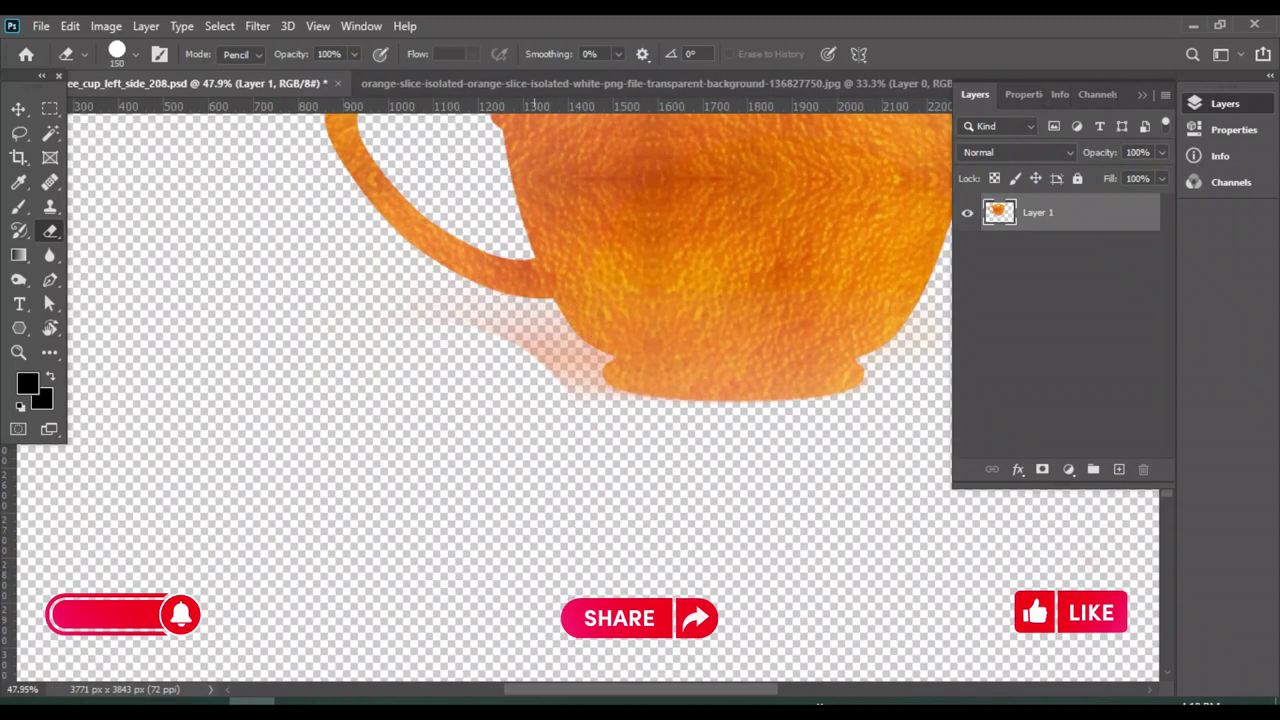
{"action": "left_click", "coordinate": [548, 384]}
{"action": "left_click", "coordinate": [570, 384]}
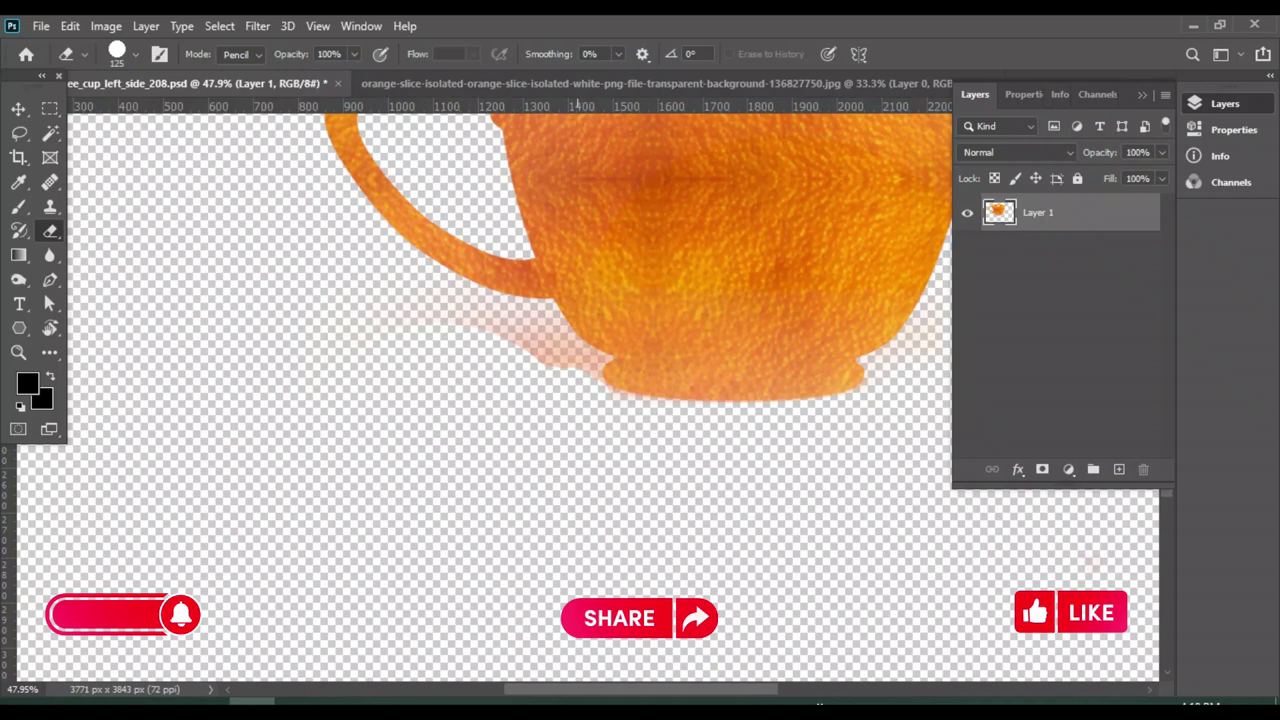
{"action": "left_click", "coordinate": [573, 361]}
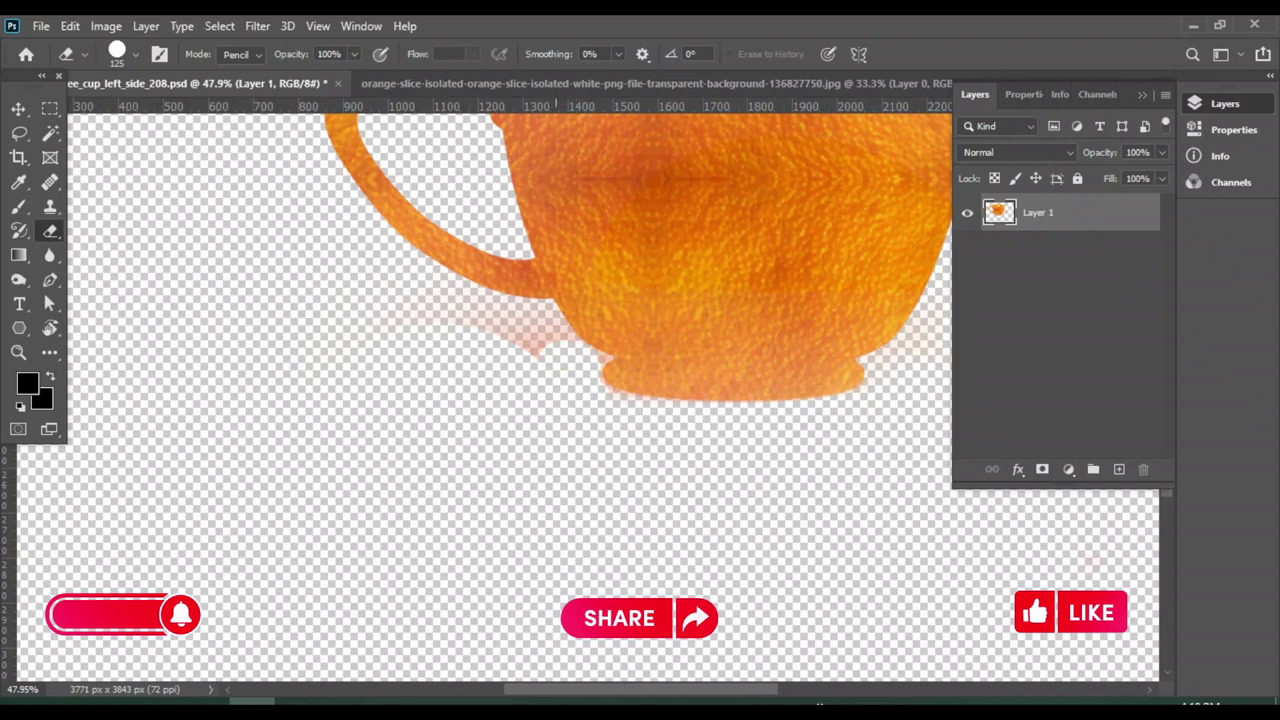
{"action": "left_click_drag", "start_coordinate": [549, 340], "coordinate": [510, 325]}
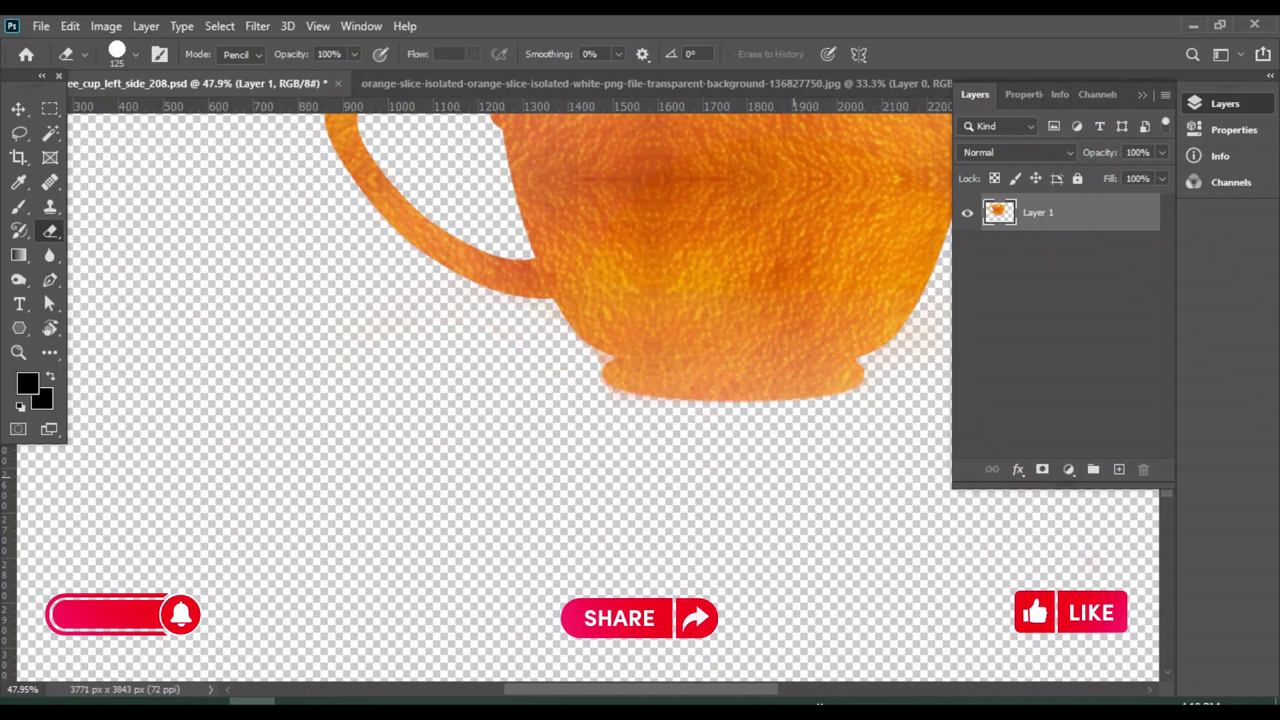
{"action": "scroll", "coordinate": [707, 400], "scroll_direction": "down", "scroll_amount": 2}
{"action": "scroll", "coordinate": [707, 400], "scroll_direction": "down", "scroll_amount": 2}
{"action": "scroll", "coordinate": [707, 400], "scroll_direction": "down", "scroll_amount": 2}
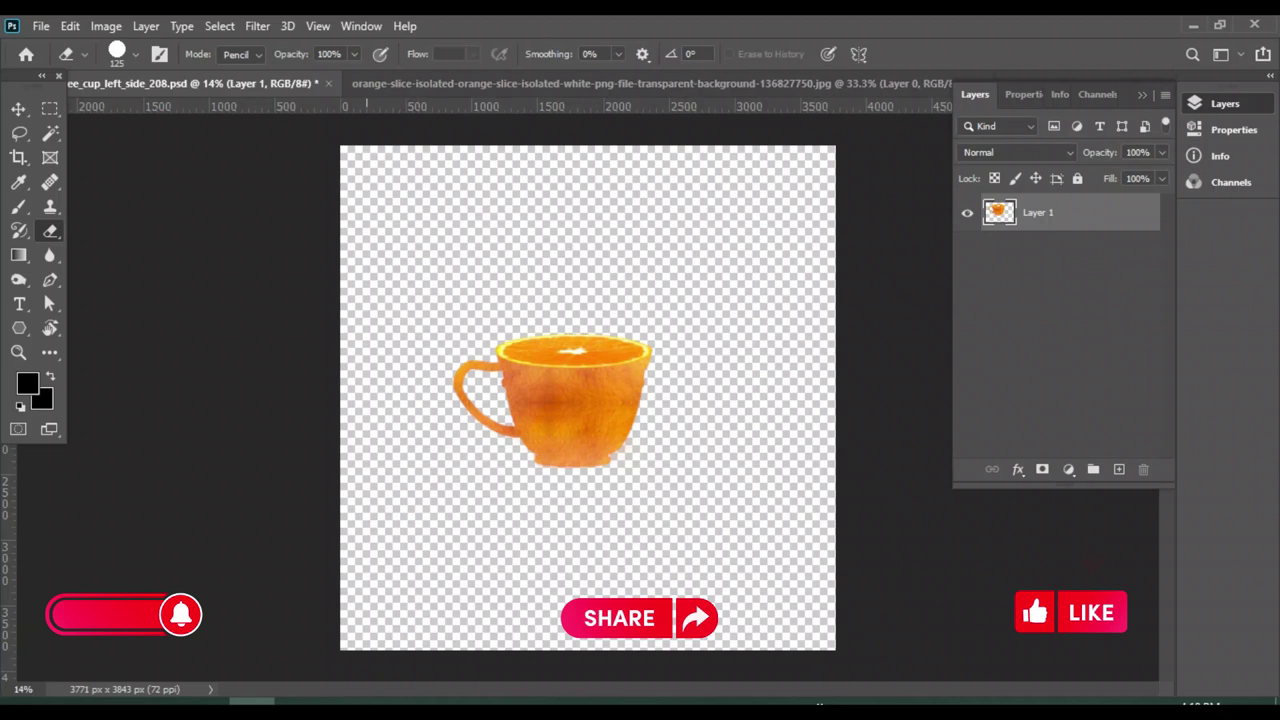
Move the teacup lower on the canvas and deselect its layer
{"action": "key", "text": "v"}
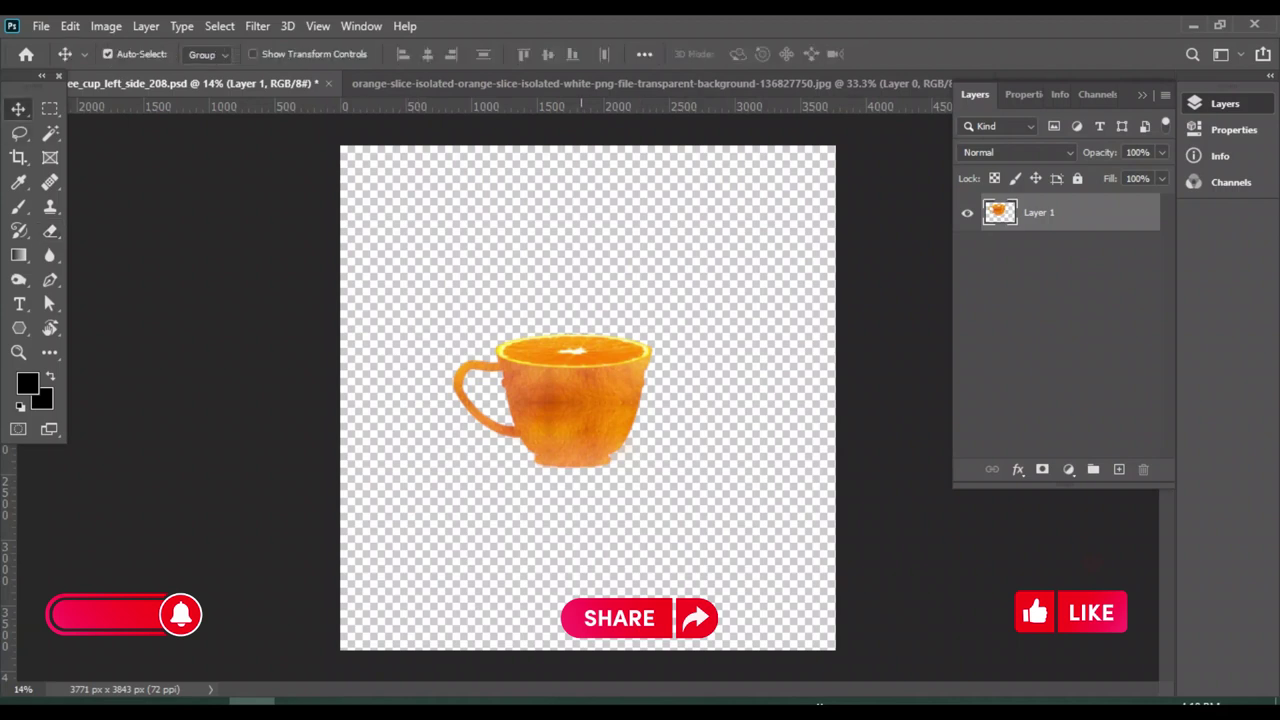
{"action": "mouse_move", "coordinate": [584, 372]}
{"action": "left_mouse_down"}
{"action": "mouse_move", "coordinate": [584, 390]}
{"action": "mouse_move", "coordinate": [599, 370]}
{"action": "left_mouse_up"}
{"action": "left_click", "coordinate": [753, 390]}
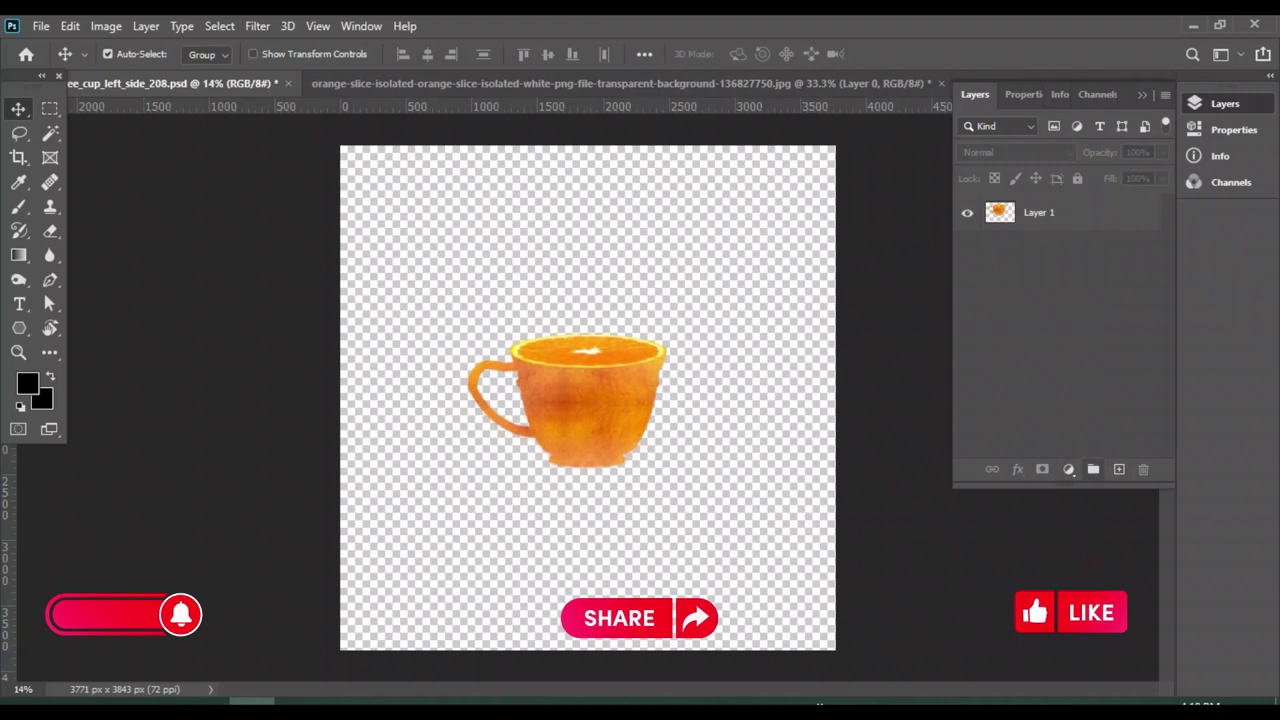
Add a new empty Layer 2 above the cup layer
{"action": "left_click", "coordinate": [1119, 469]}
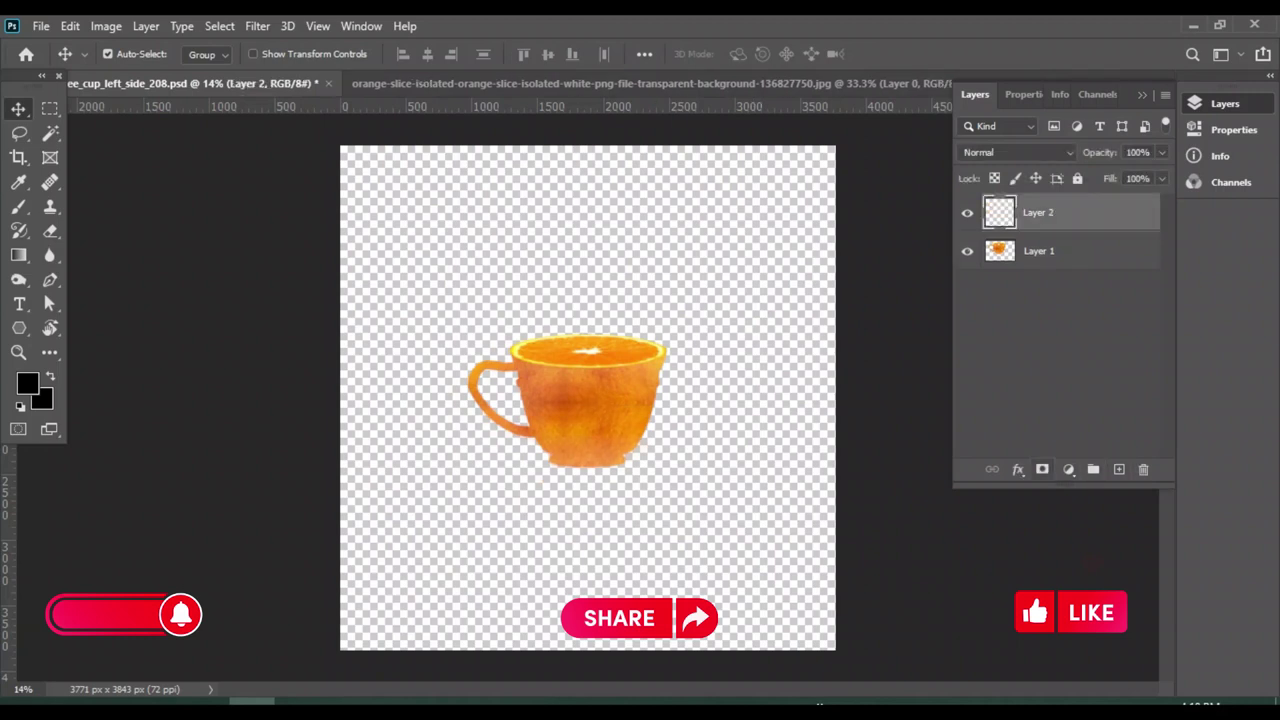
{"action": "left_click", "coordinate": [967, 251]}
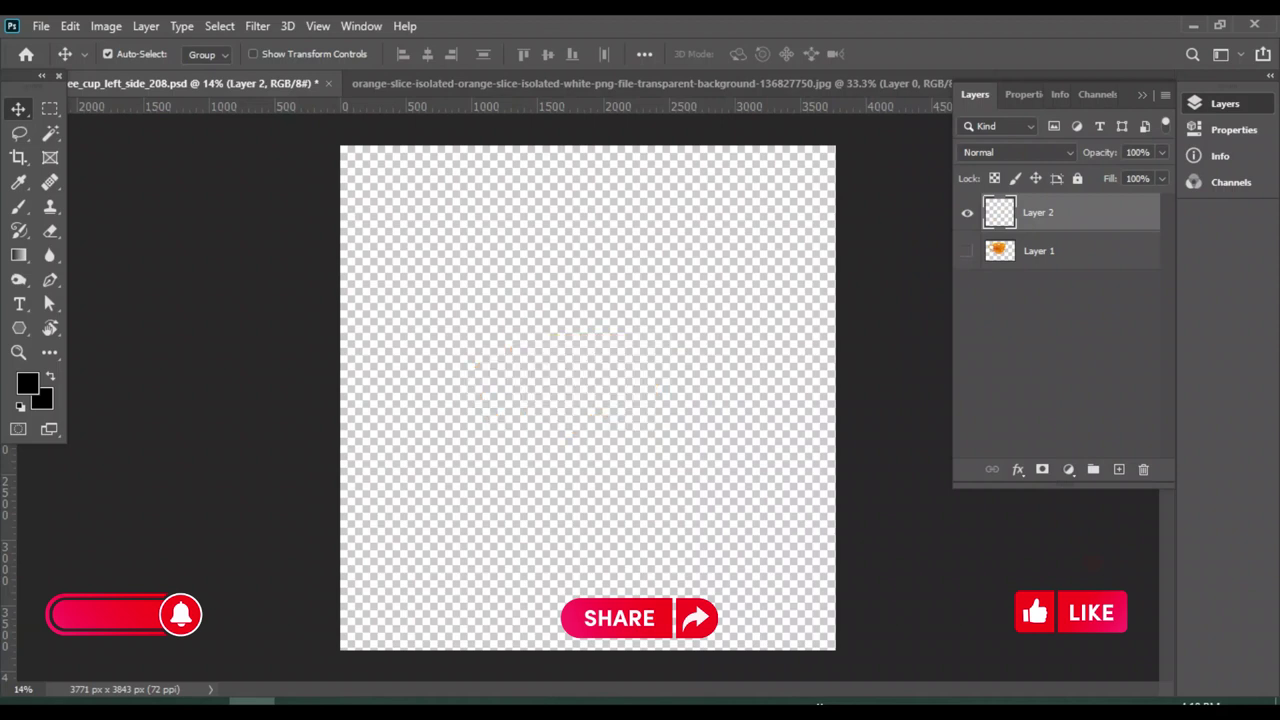
{"action": "left_click", "coordinate": [967, 251]}
{"action": "left_click", "coordinate": [1068, 469]}
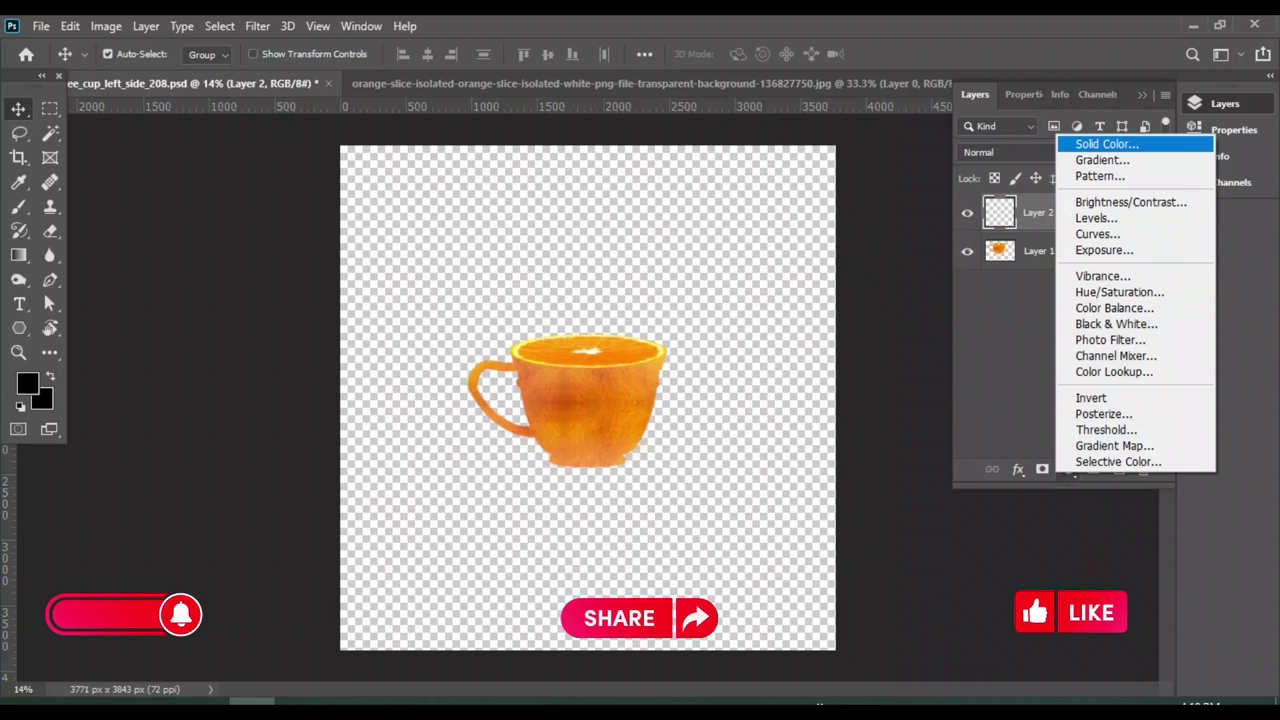
Set the foreground colour to bright orange hex fd8301 in the Color Picker
{"action": "key", "text": "Escape"}
{"action": "left_click", "coordinate": [27, 383]}
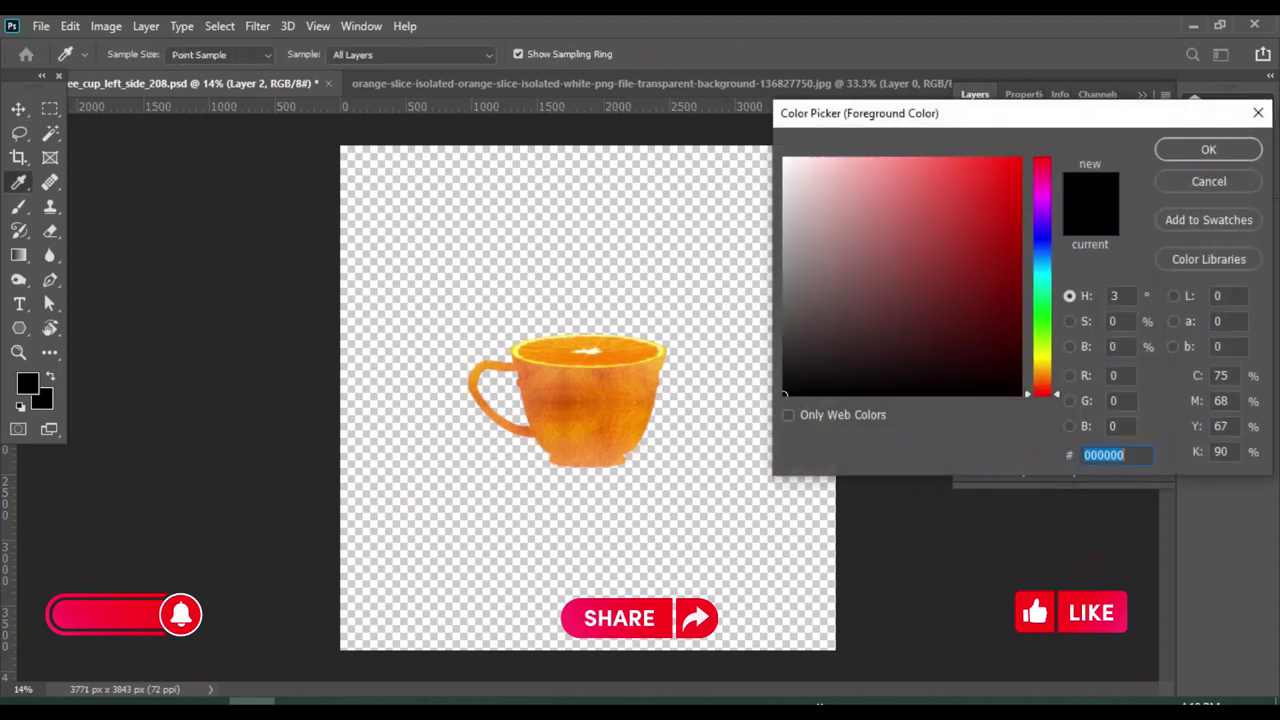
{"action": "type", "text": "ea7400"}
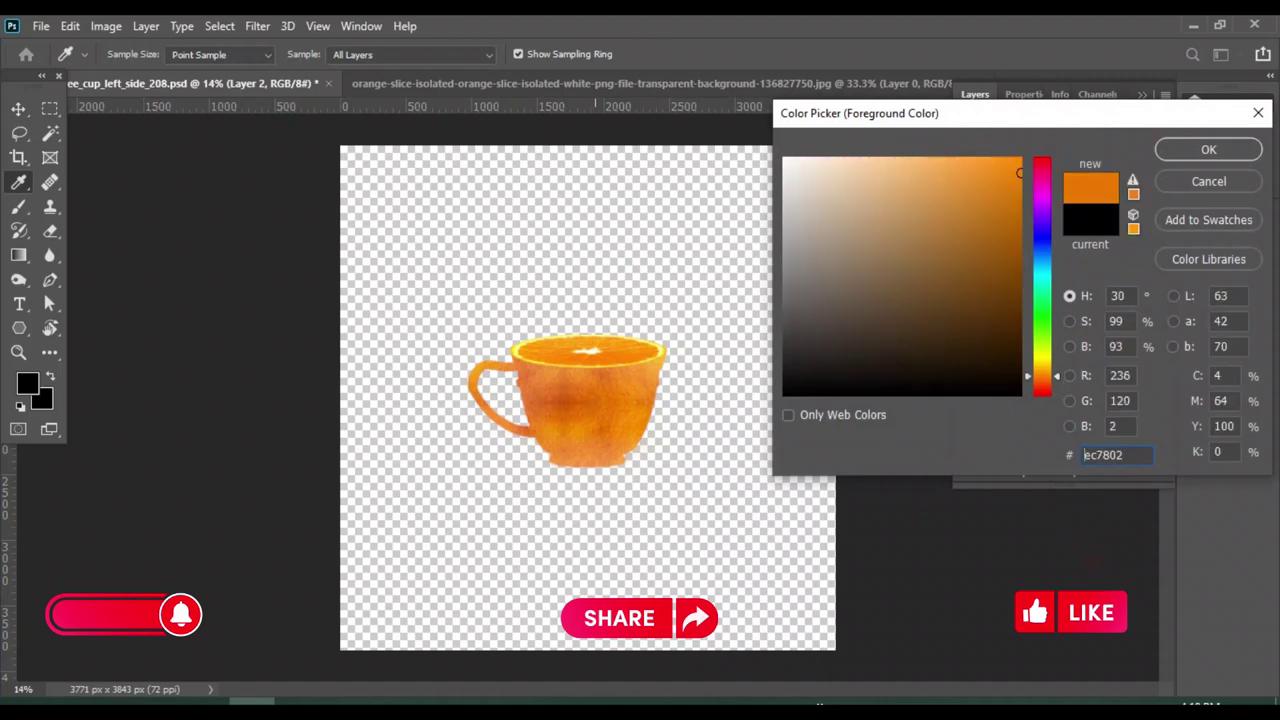
{"action": "left_click", "coordinate": [621, 352]}
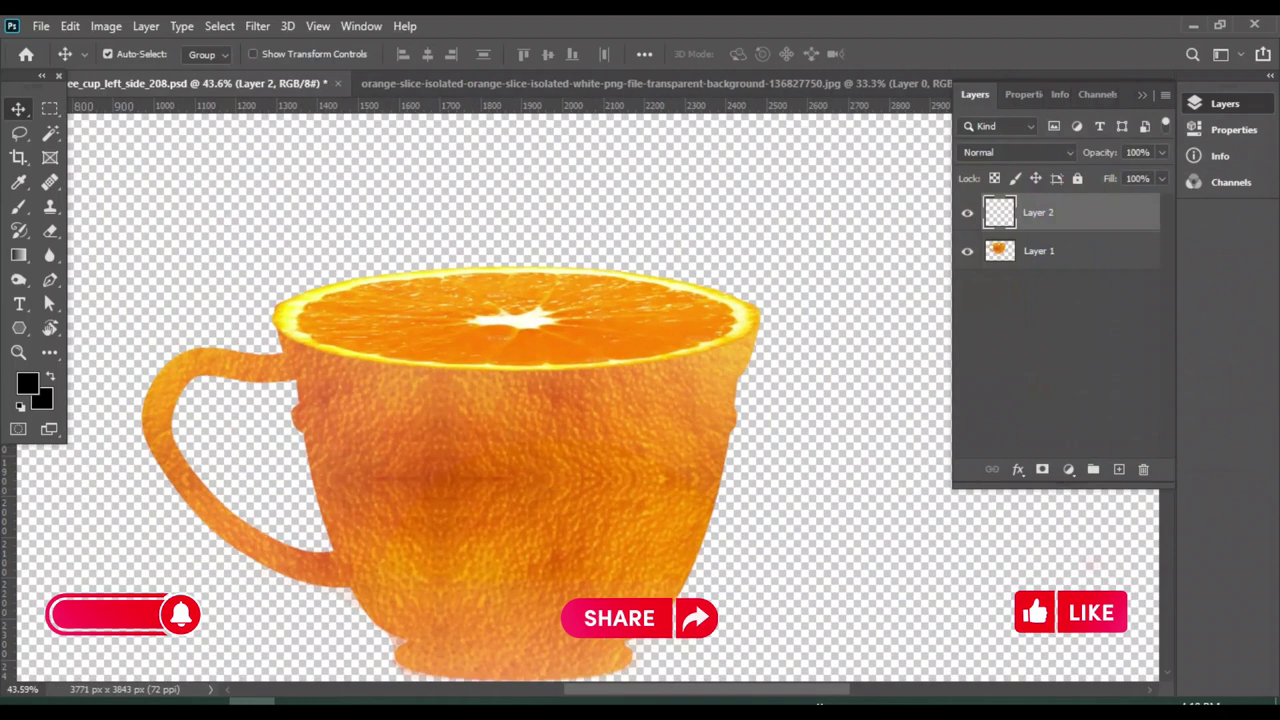
{"action": "left_click", "coordinate": [27, 383]}
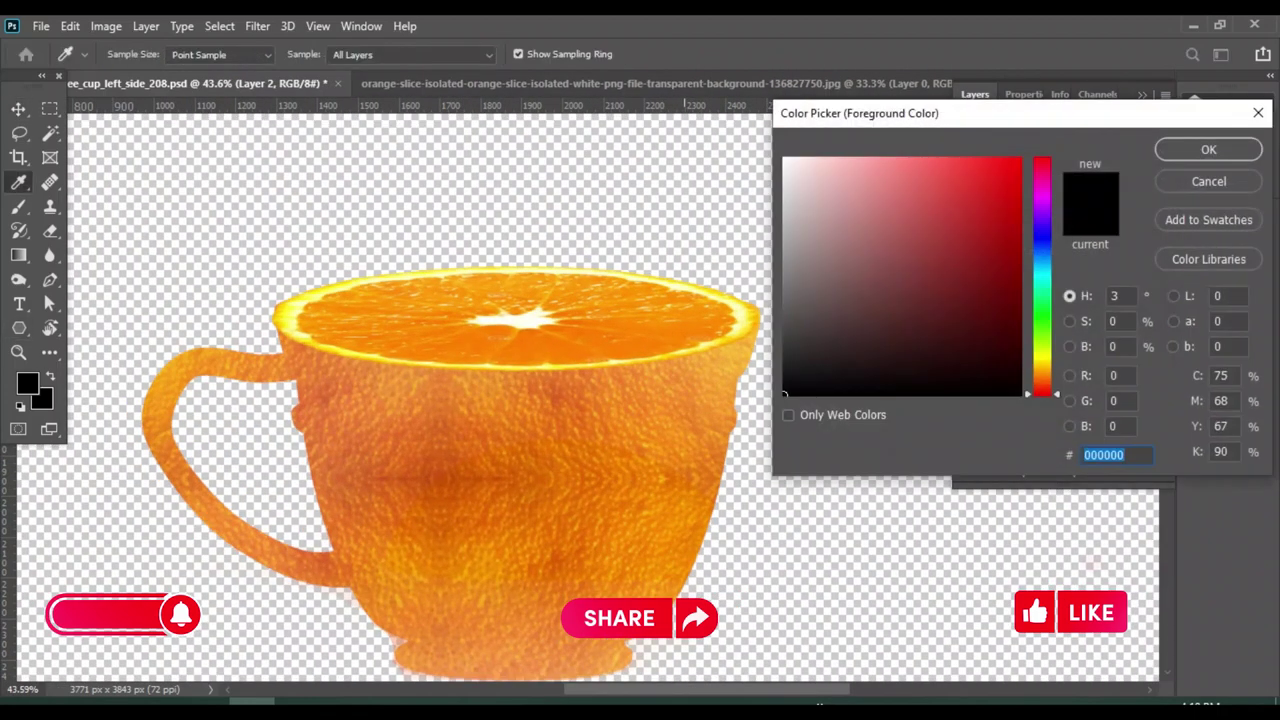
{"action": "type", "text": "ff8f01"}
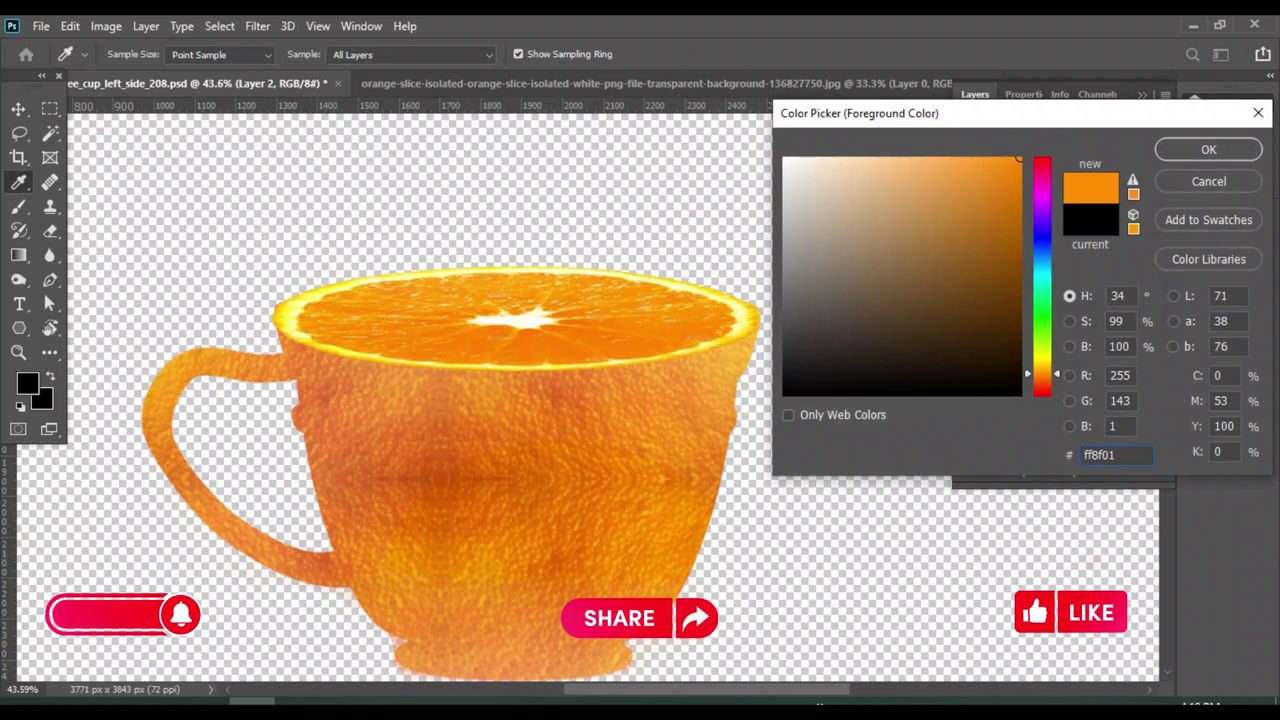
{"action": "type", "text": "fe8301"}
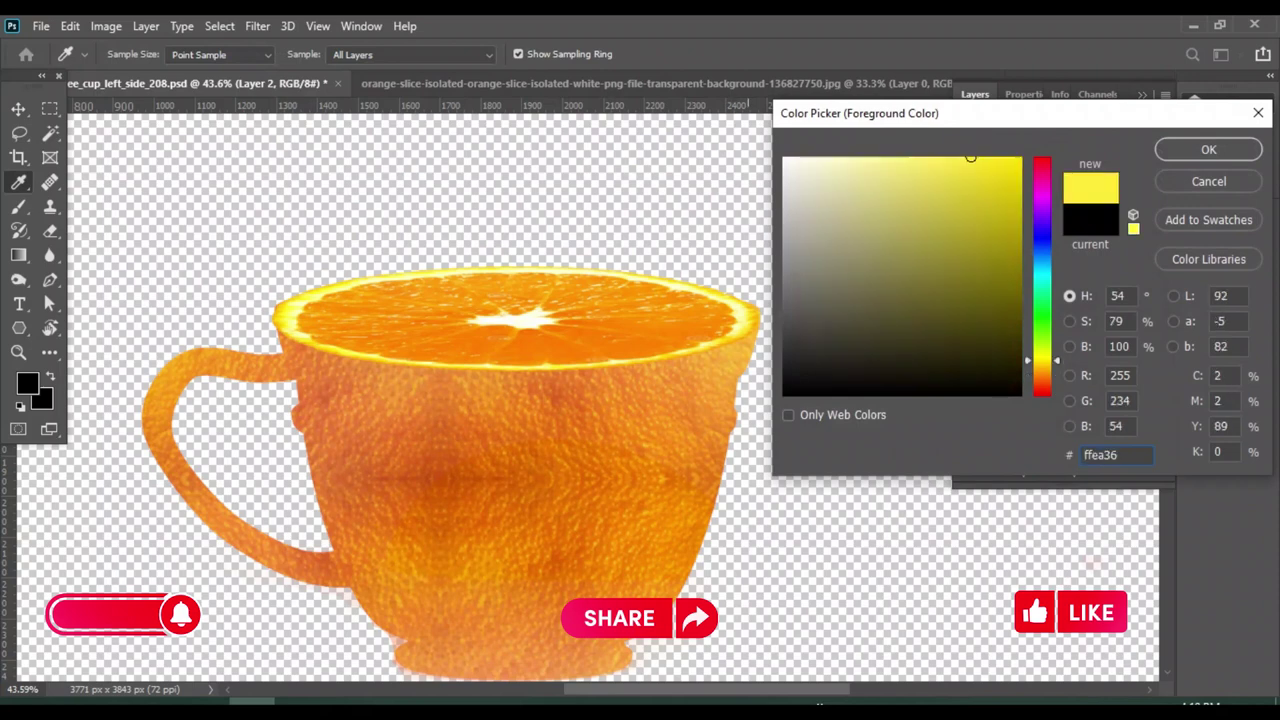
{"action": "type", "text": "fb8d03"}
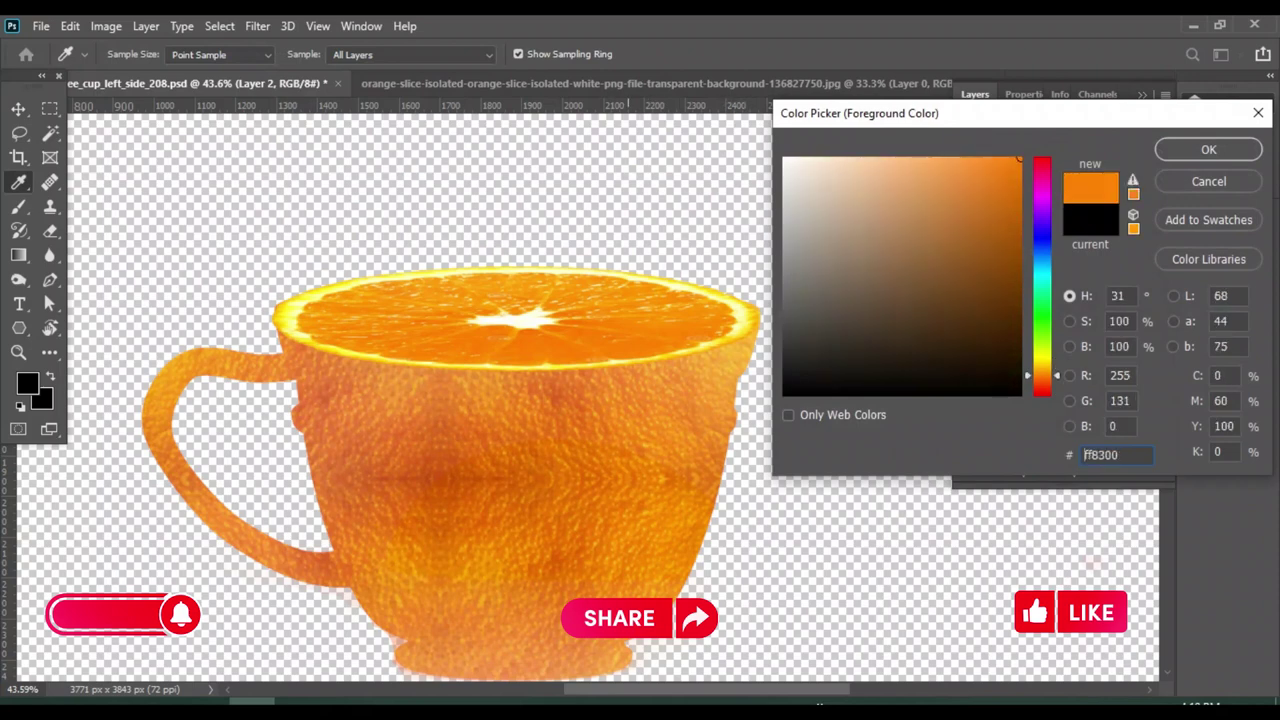
{"action": "type", "text": "fd7c00"}
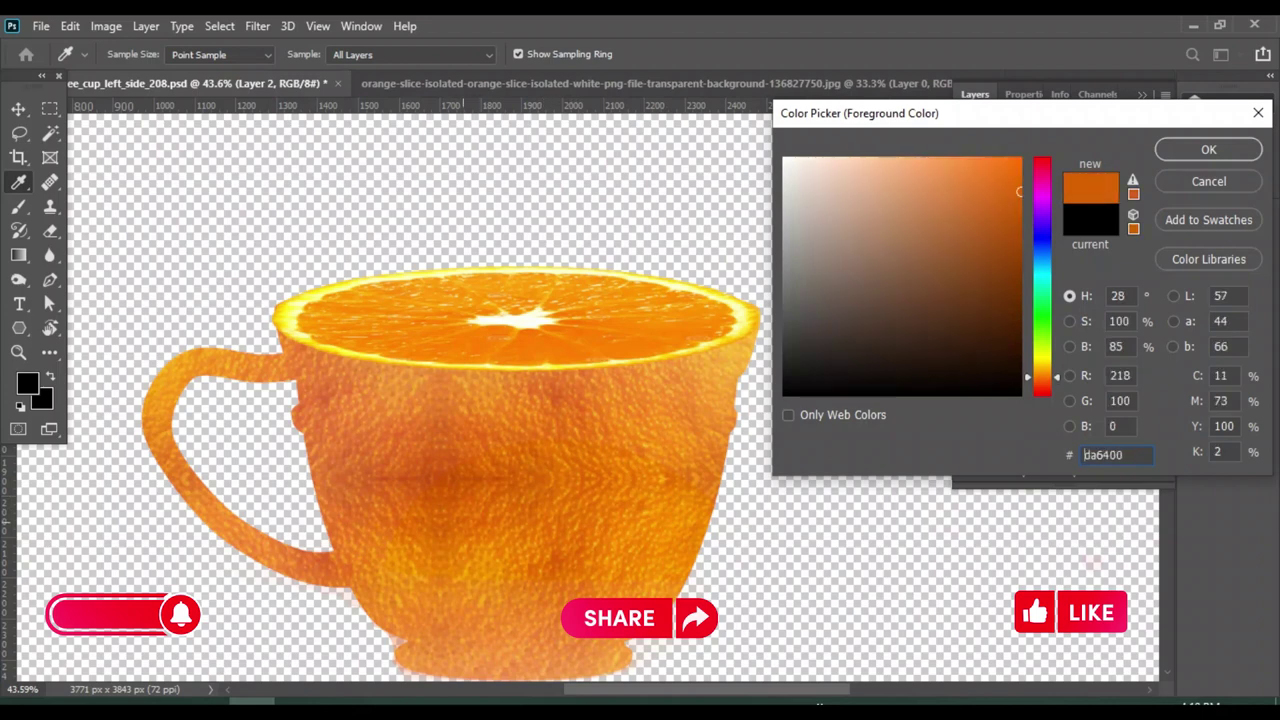
{"action": "type", "text": "e16701"}
{"action": "type", "text": "e88203"}
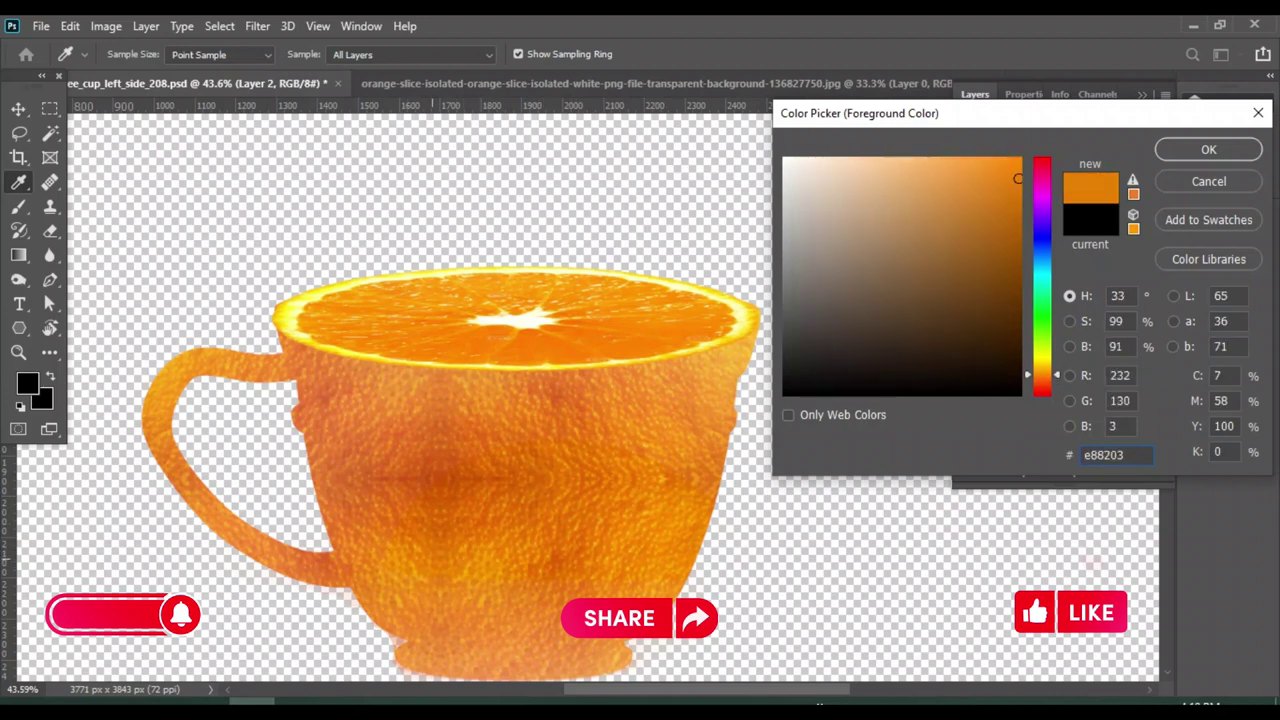
{"action": "type", "text": "d76303fe8001"}
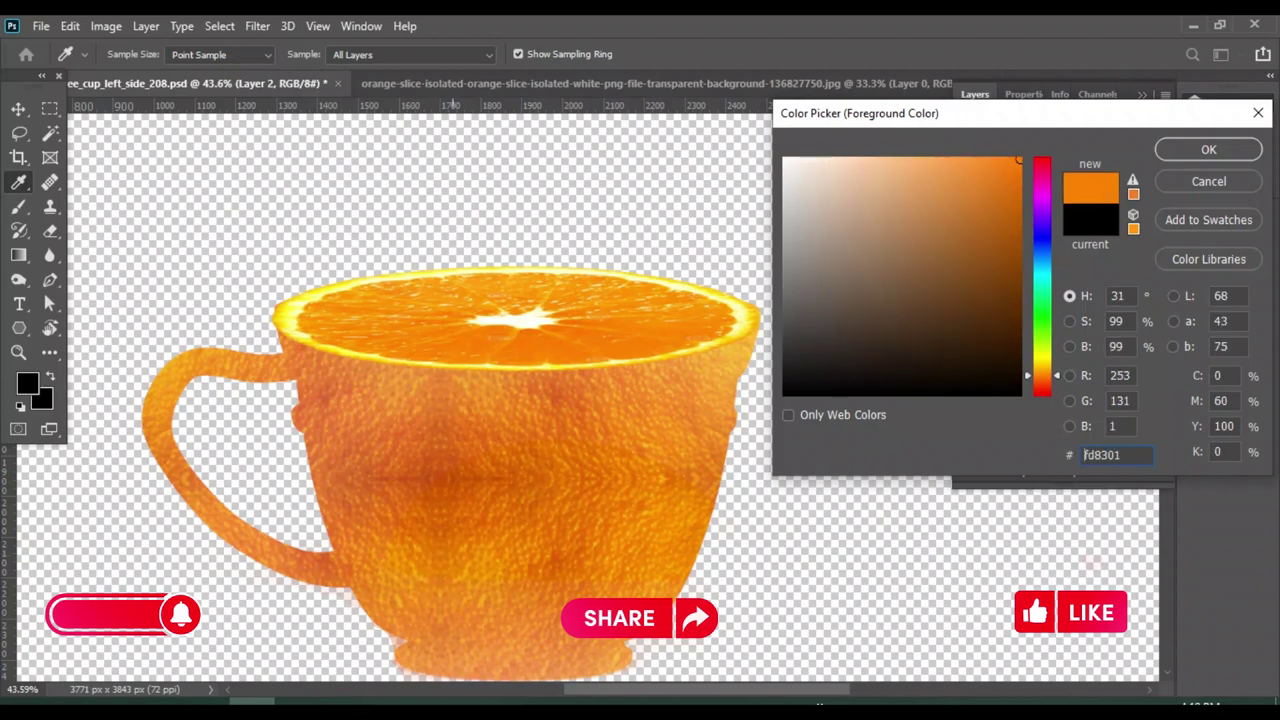
{"action": "key", "text": "Return"}
{"action": "key", "text": "v"}
{"action": "scroll", "coordinate": [623, 365], "scroll_direction": "down", "scroll_amount": 2}
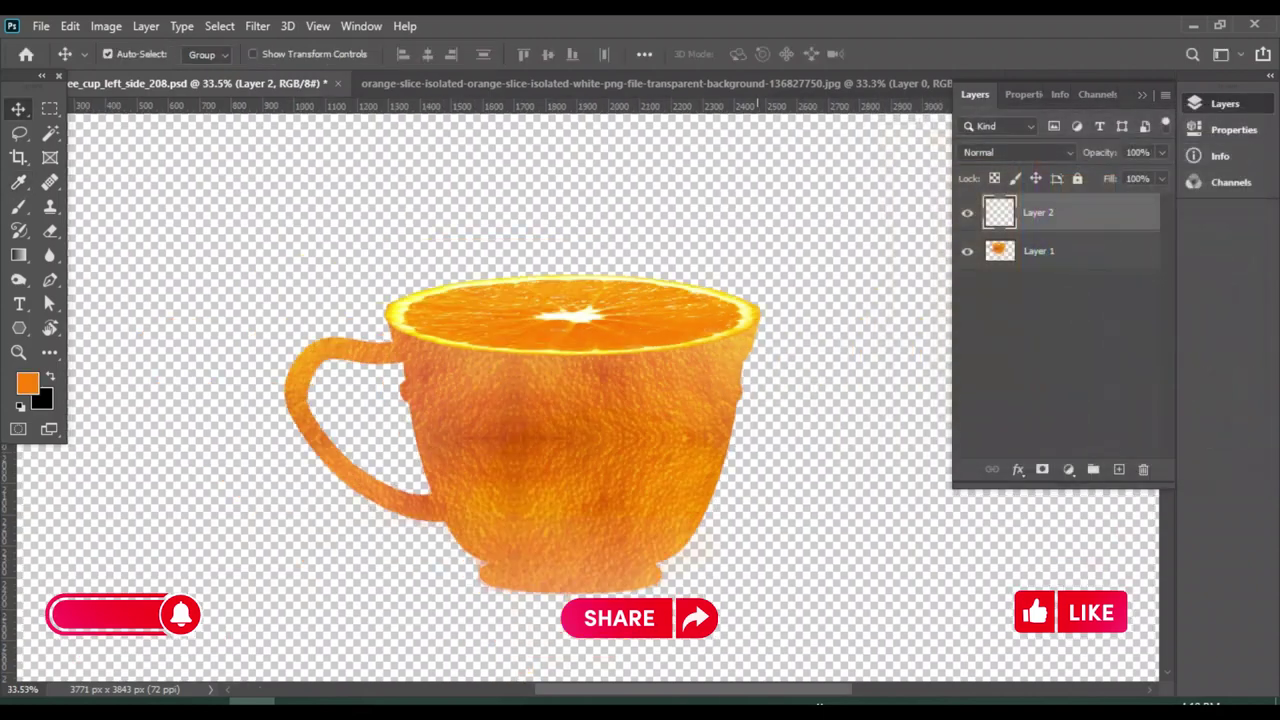
{"action": "scroll", "coordinate": [623, 365], "scroll_direction": "down", "scroll_amount": 3}
{"action": "scroll", "coordinate": [623, 365], "scroll_direction": "down", "scroll_amount": 3}
Add an orange (fe8001) Solid Color fill layer, Color Fill 1, over the canvas
{"action": "left_click", "coordinate": [1060, 380]}
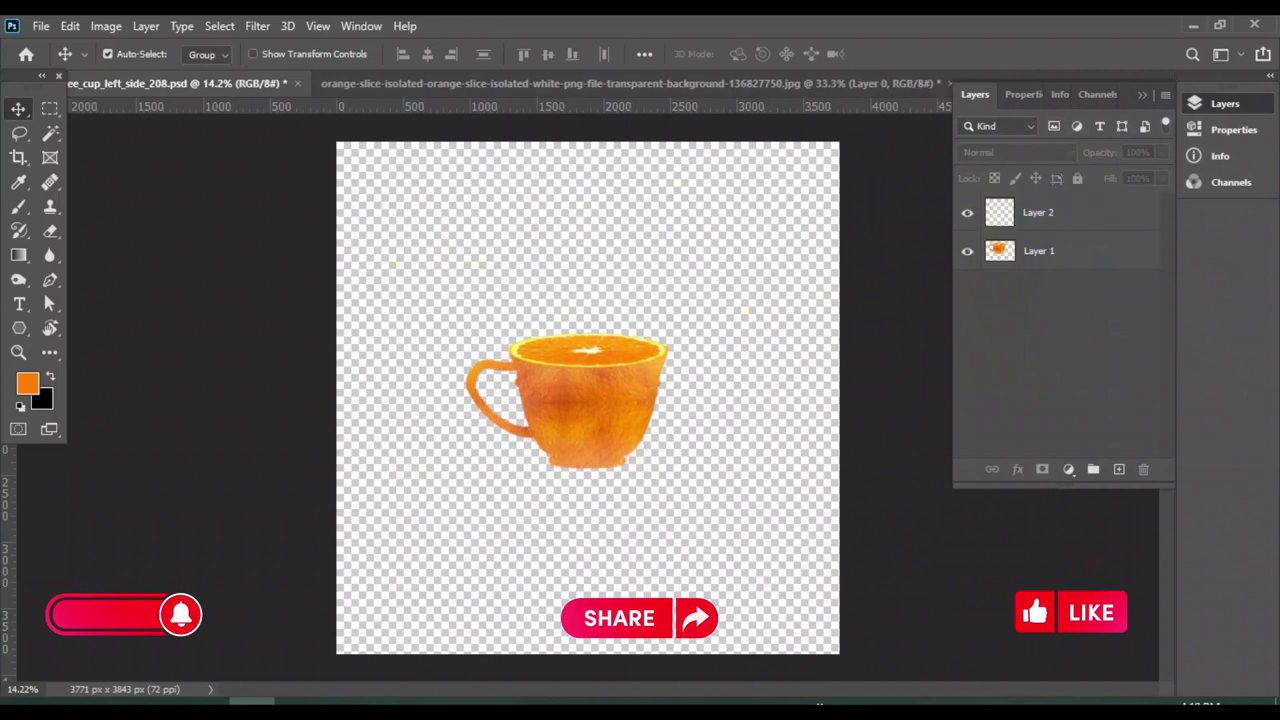
{"action": "left_click", "coordinate": [1068, 469]}
{"action": "left_click", "coordinate": [1107, 143]}
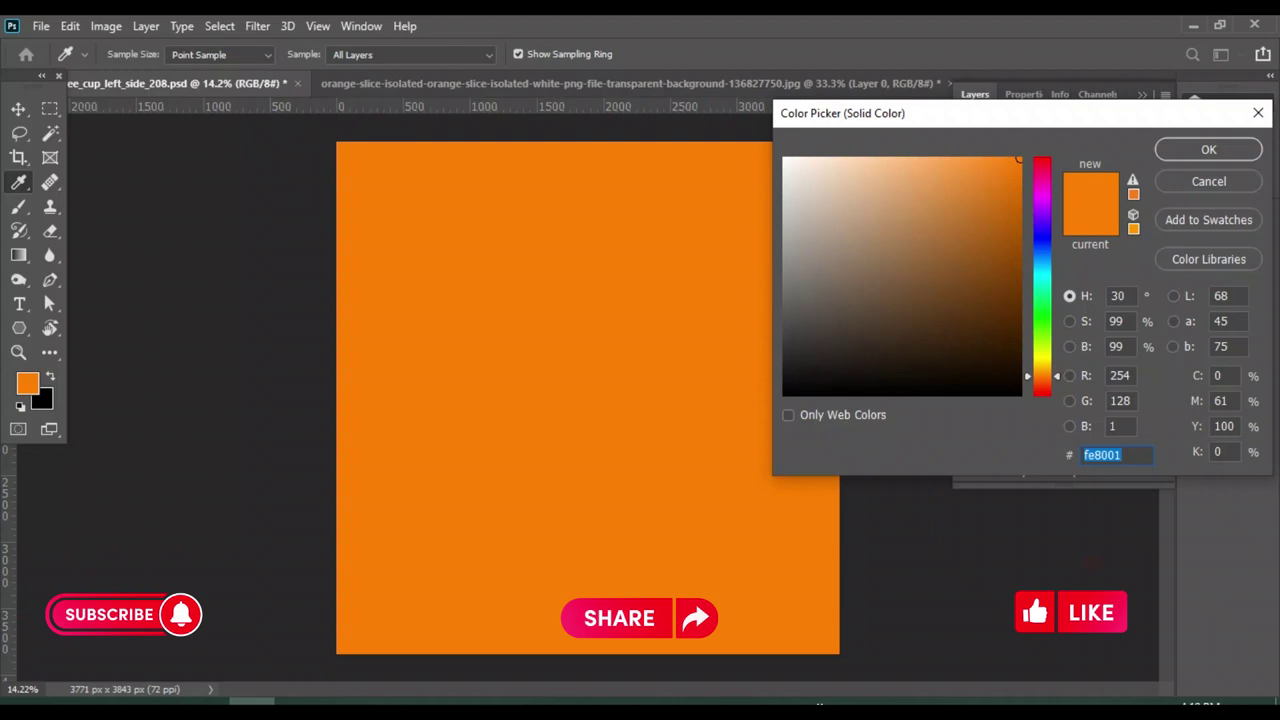
{"action": "key", "text": "Return"}
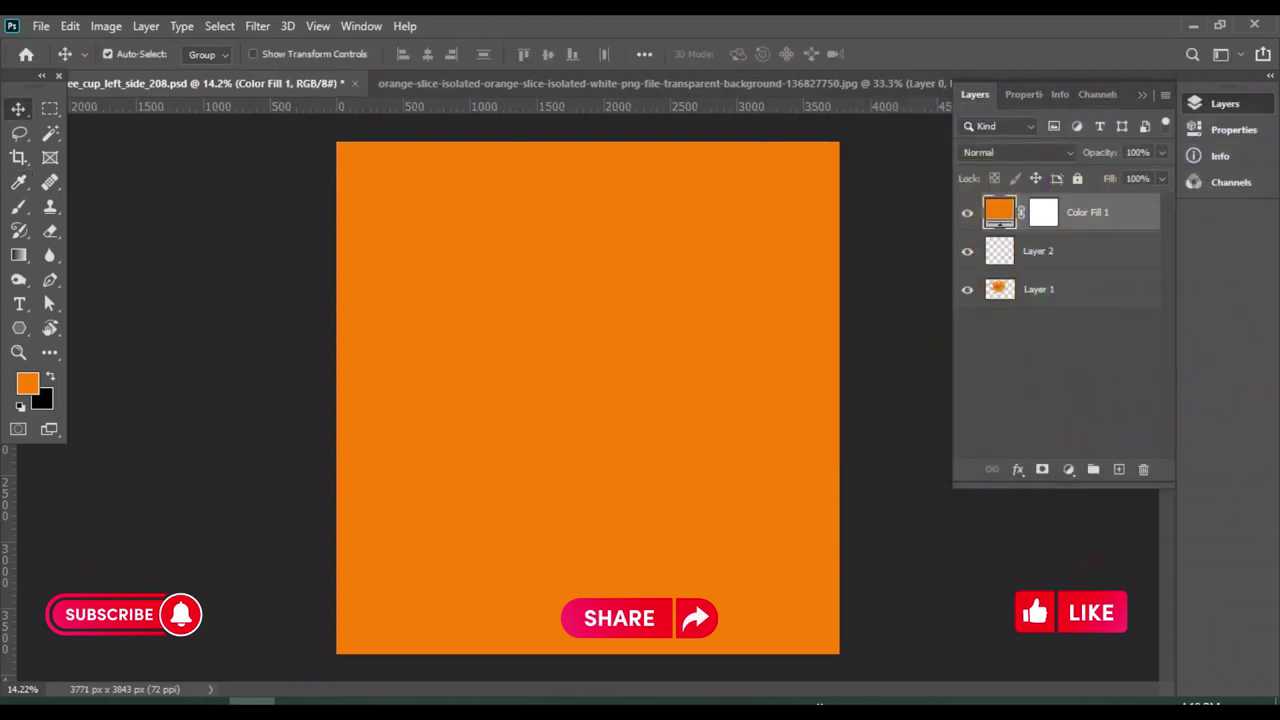
{"action": "left_click", "coordinate": [1068, 469]}
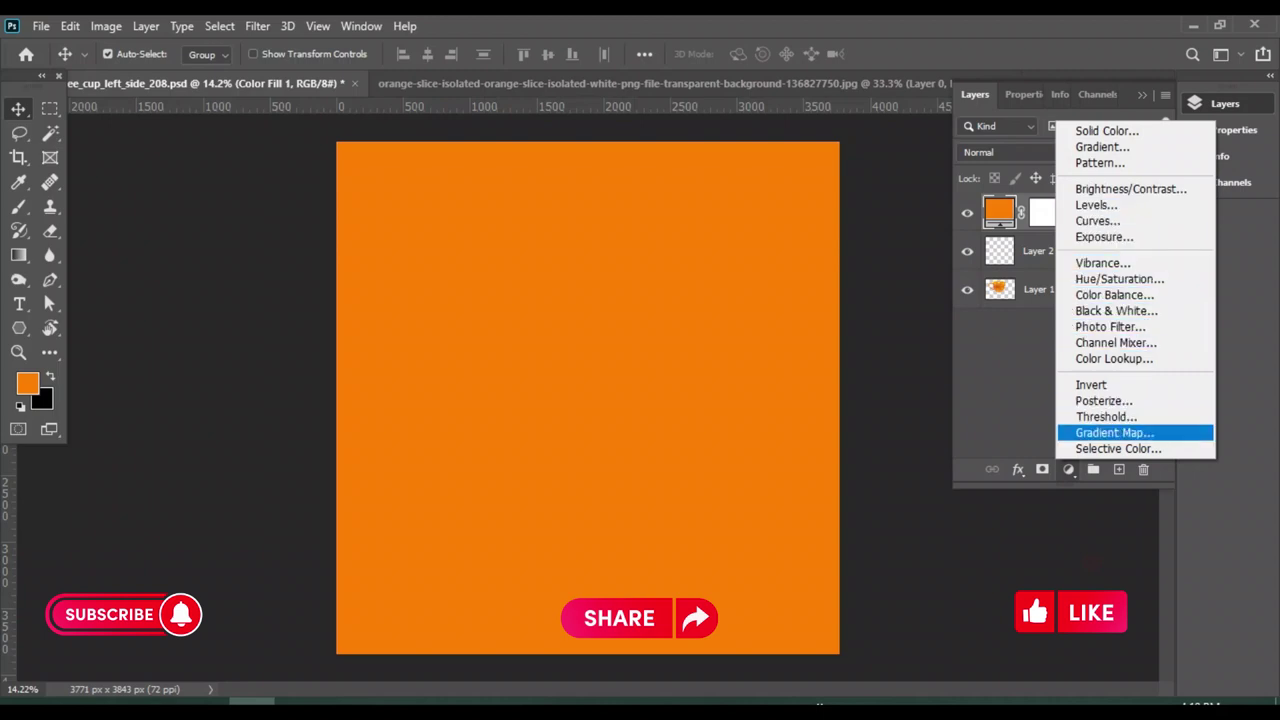
Add a Gradient Map adjustment layer loaded with the Oranges > Orange_05 yellow-to-red preset
{"action": "left_click", "coordinate": [1114, 432]}
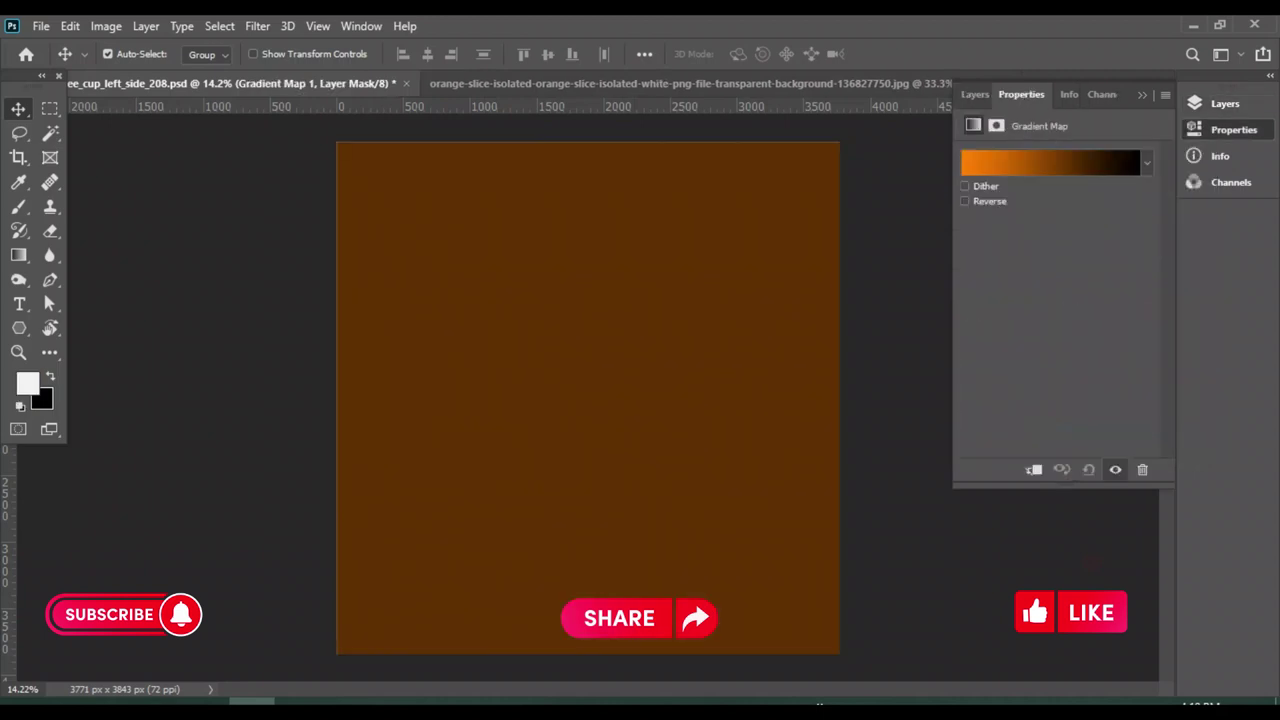
{"action": "left_click", "coordinate": [1050, 162]}
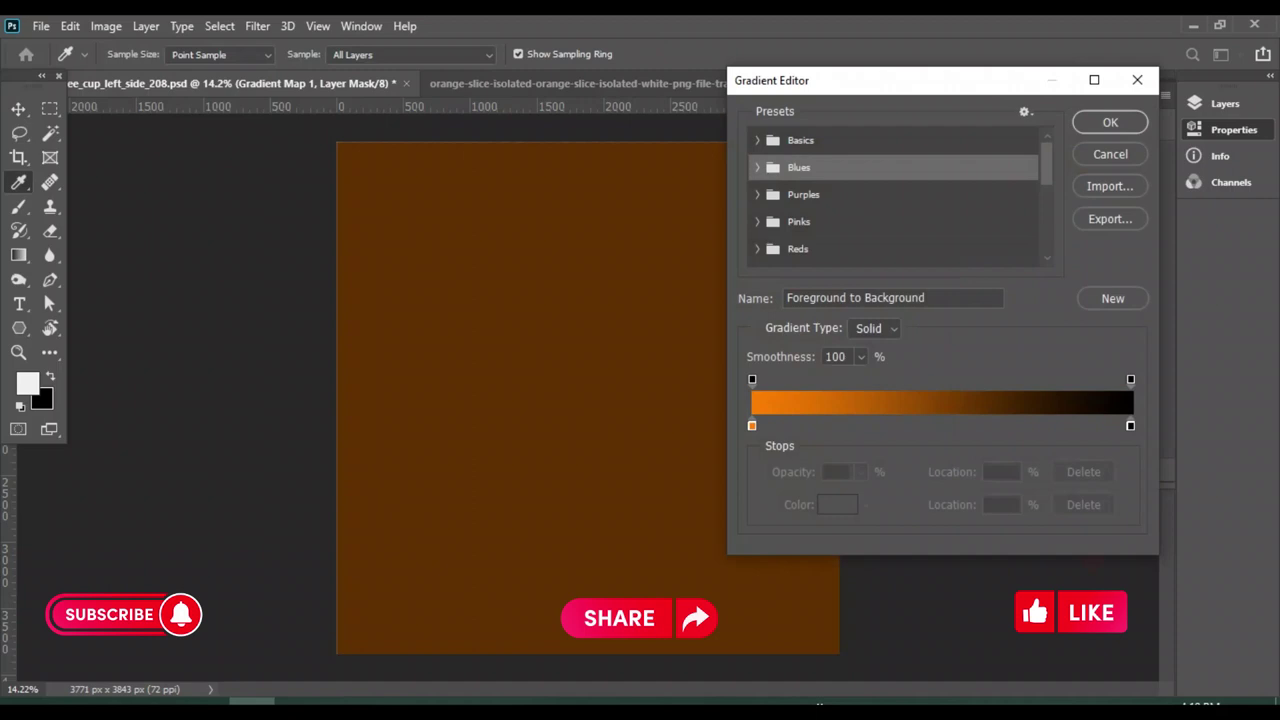
{"action": "scroll", "coordinate": [893, 167], "scroll_direction": "down", "scroll_amount": 1}
{"action": "scroll", "coordinate": [893, 167], "scroll_direction": "down", "scroll_amount": 1}
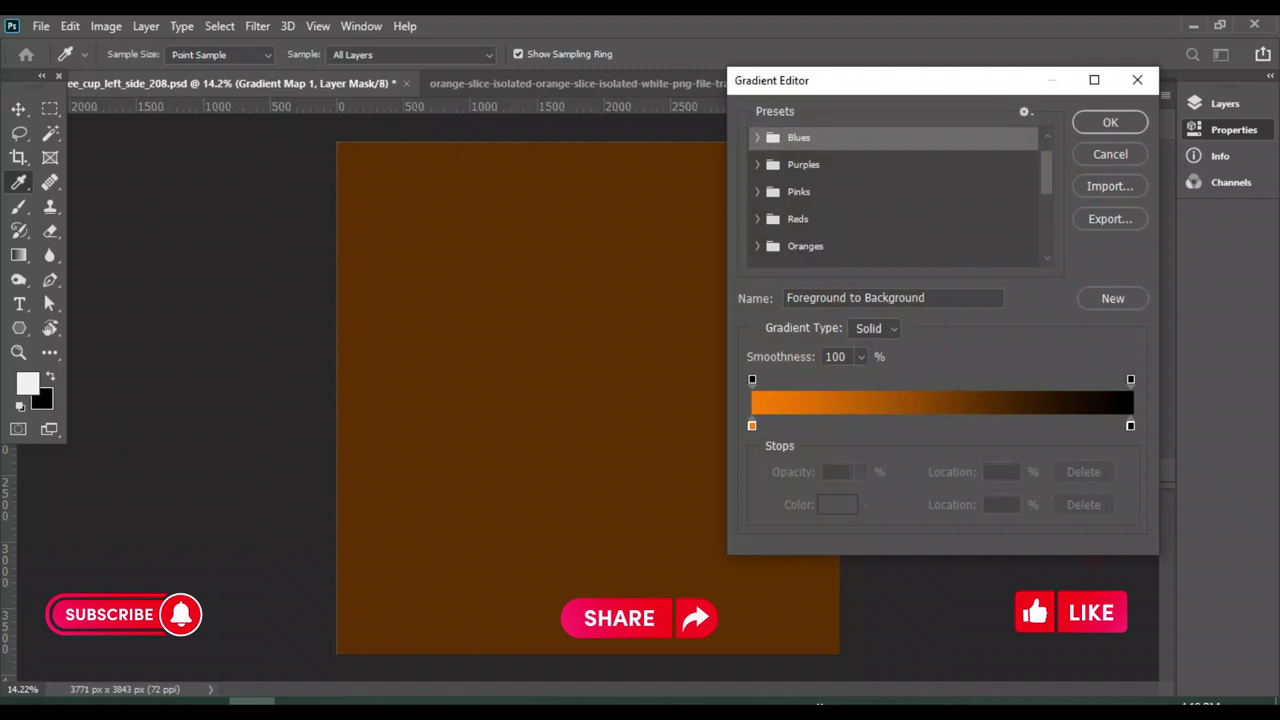
{"action": "scroll", "coordinate": [893, 194], "scroll_direction": "down", "scroll_amount": 1}
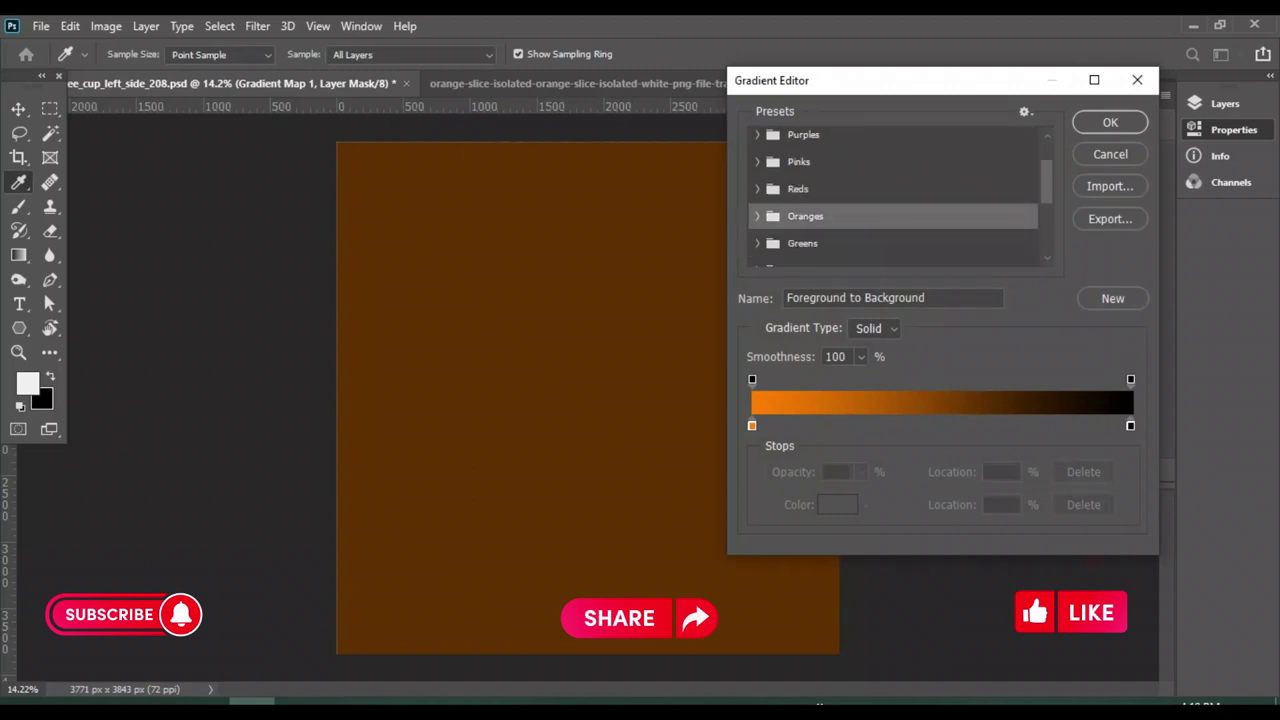
{"action": "left_click", "coordinate": [893, 216]}
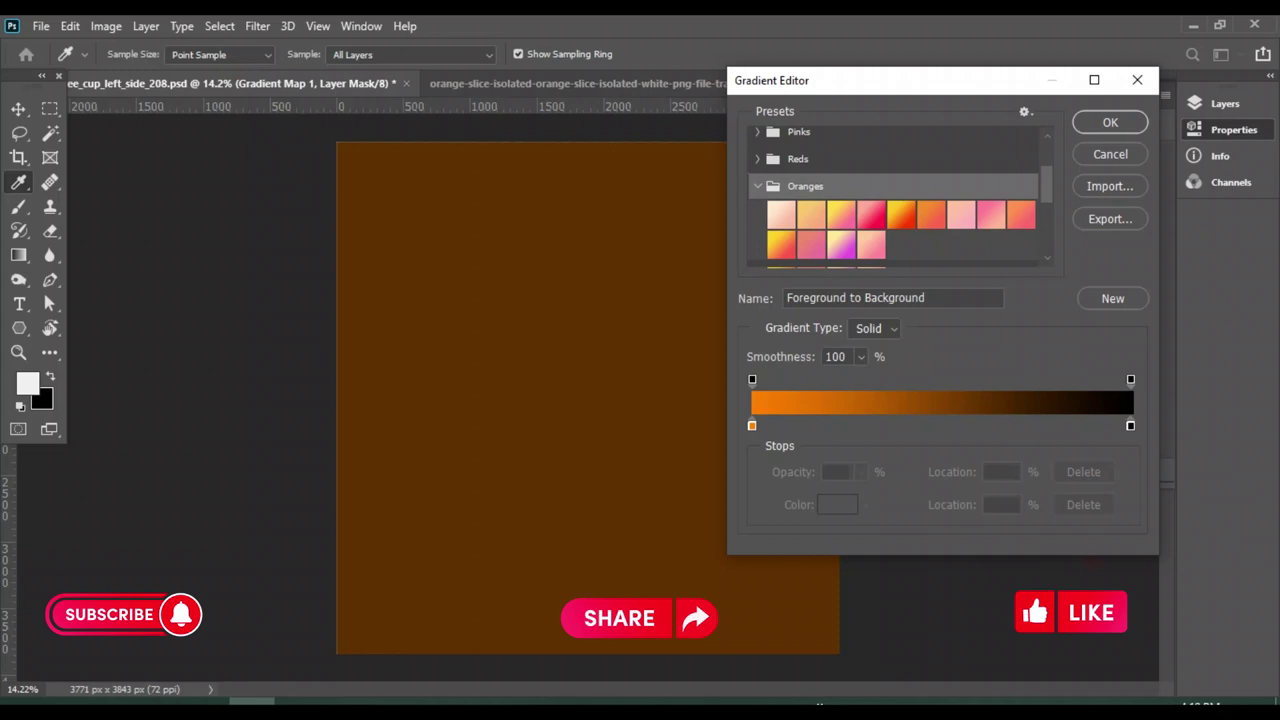
{"action": "left_click", "coordinate": [901, 215]}
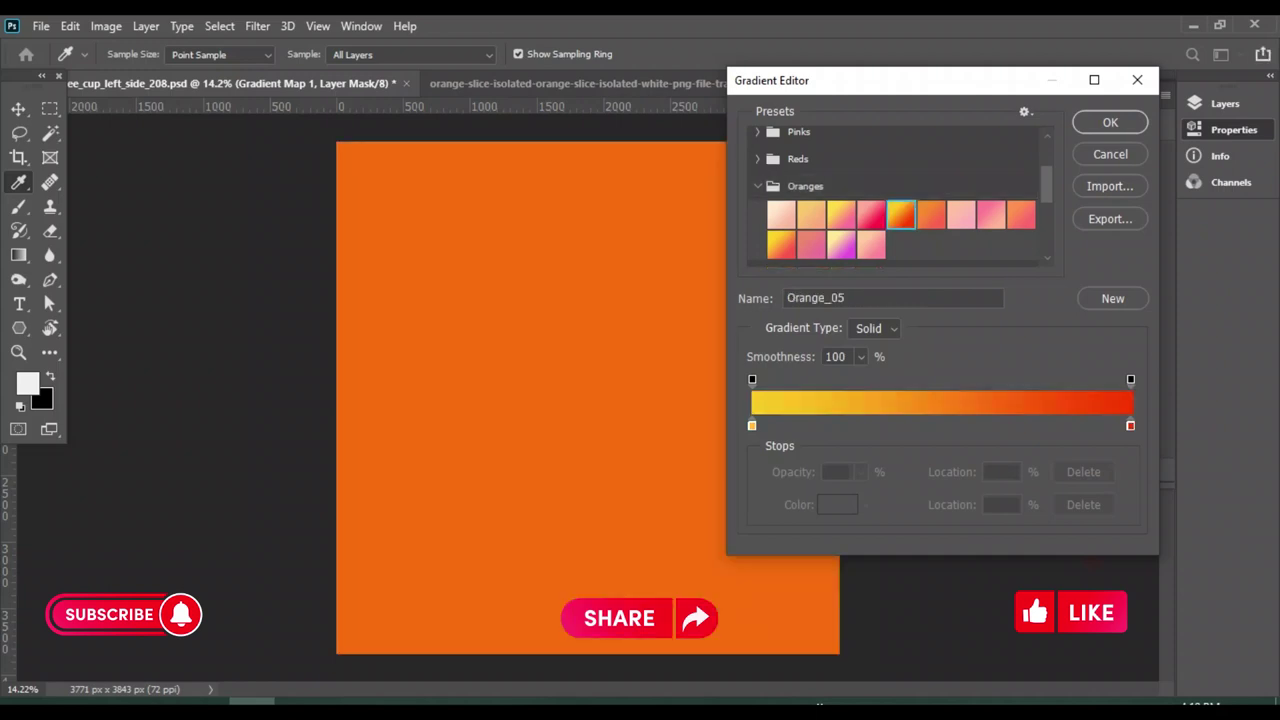
Confirm the Orange_05 gradient map, then try the Reverse option and undo it
{"action": "left_click", "coordinate": [1110, 122]}
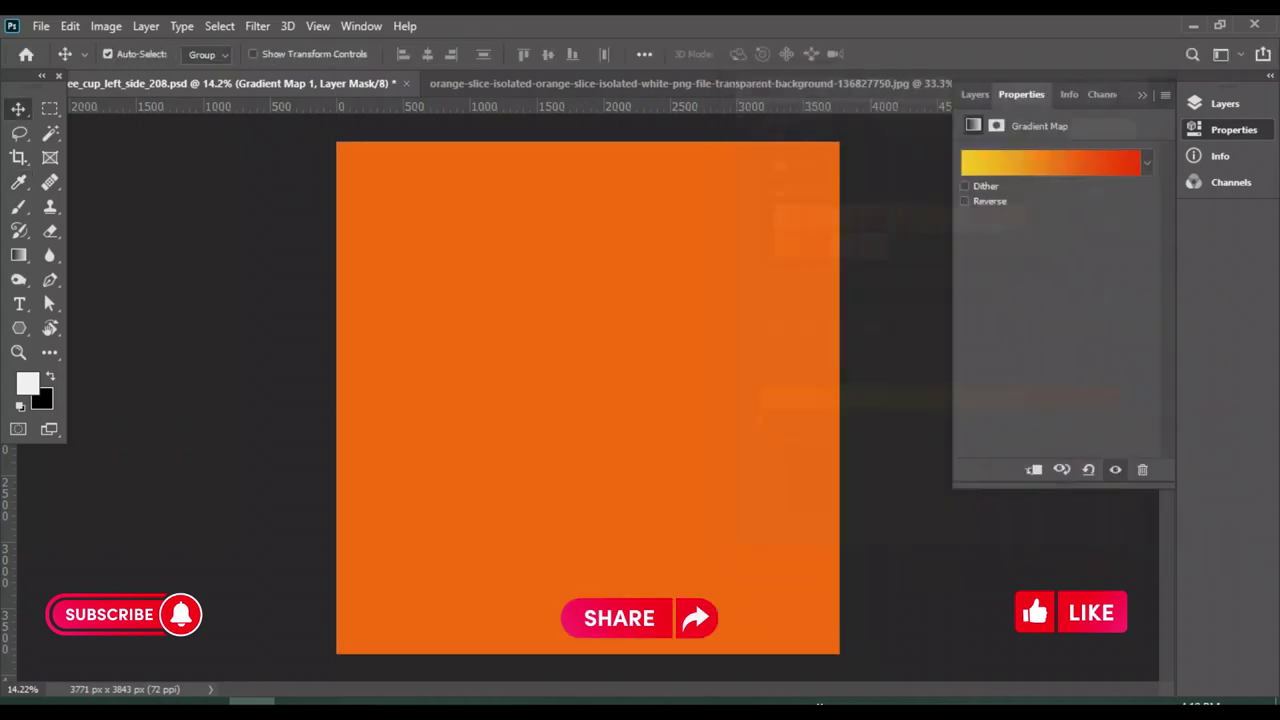
{"action": "left_click", "coordinate": [996, 126]}
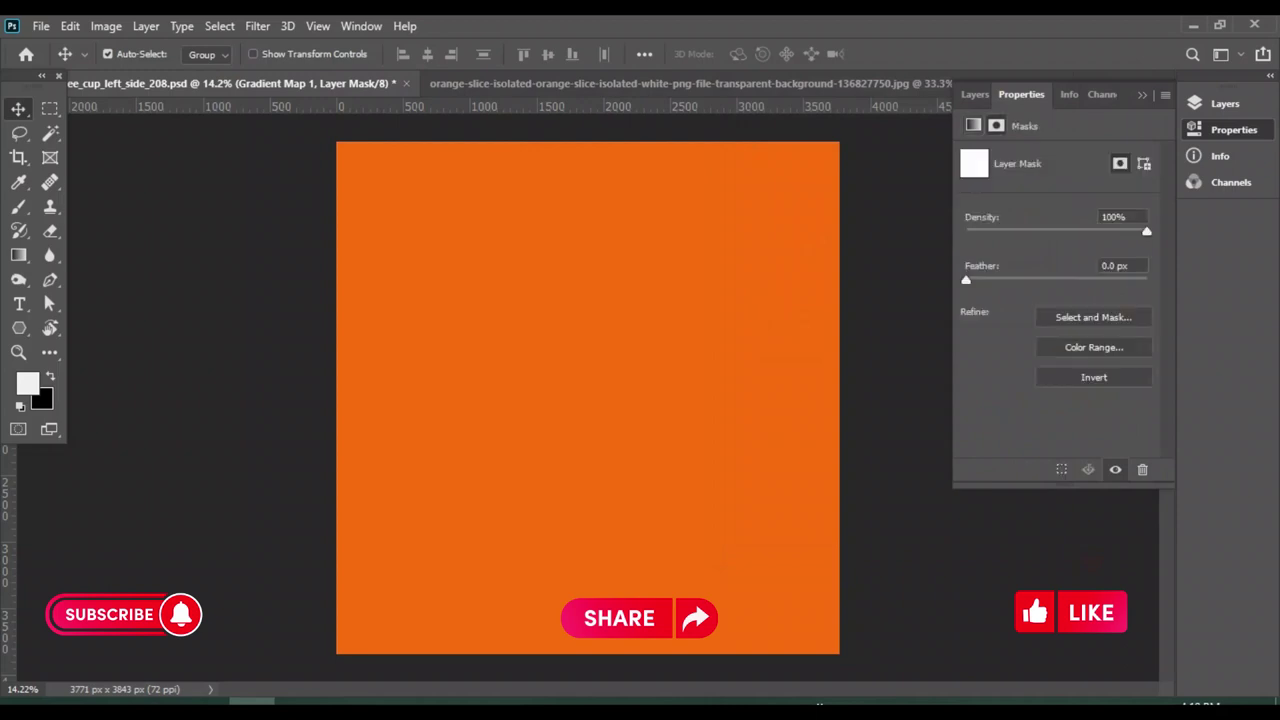
{"action": "left_click", "coordinate": [973, 126]}
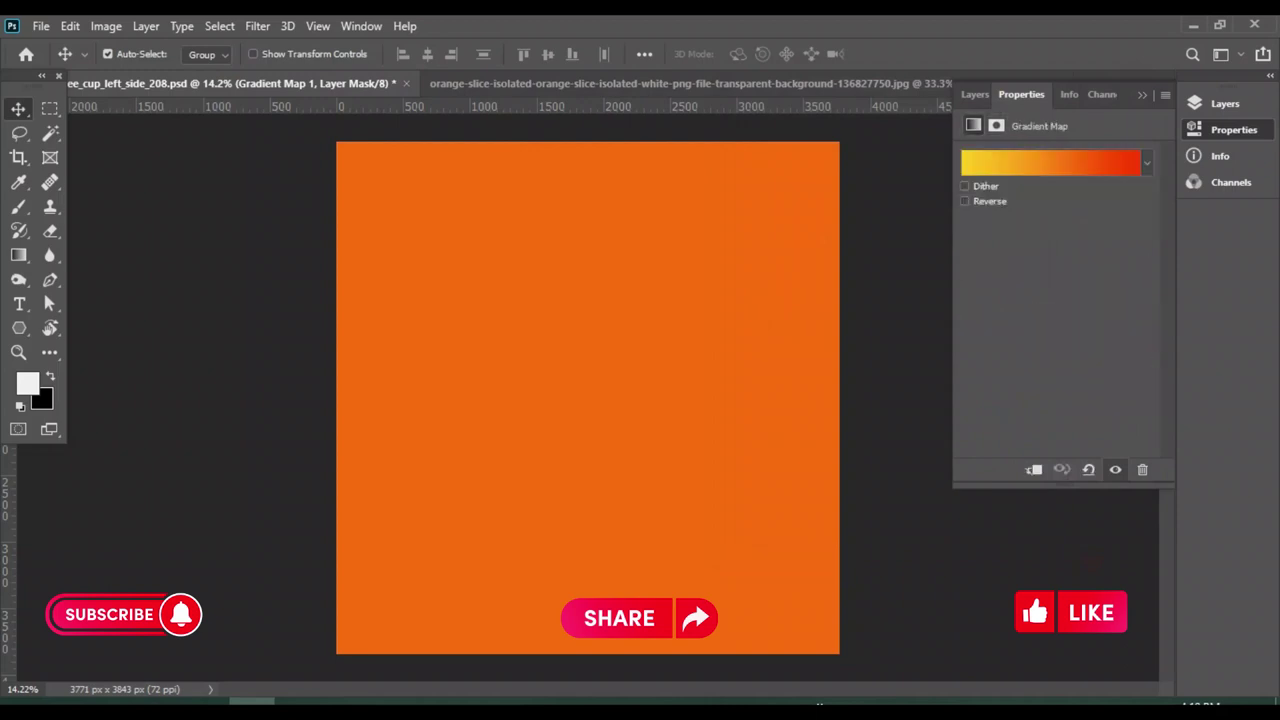
{"action": "left_click", "coordinate": [964, 186]}
{"action": "left_click", "coordinate": [964, 201]}
{"action": "left_click", "coordinate": [964, 186]}
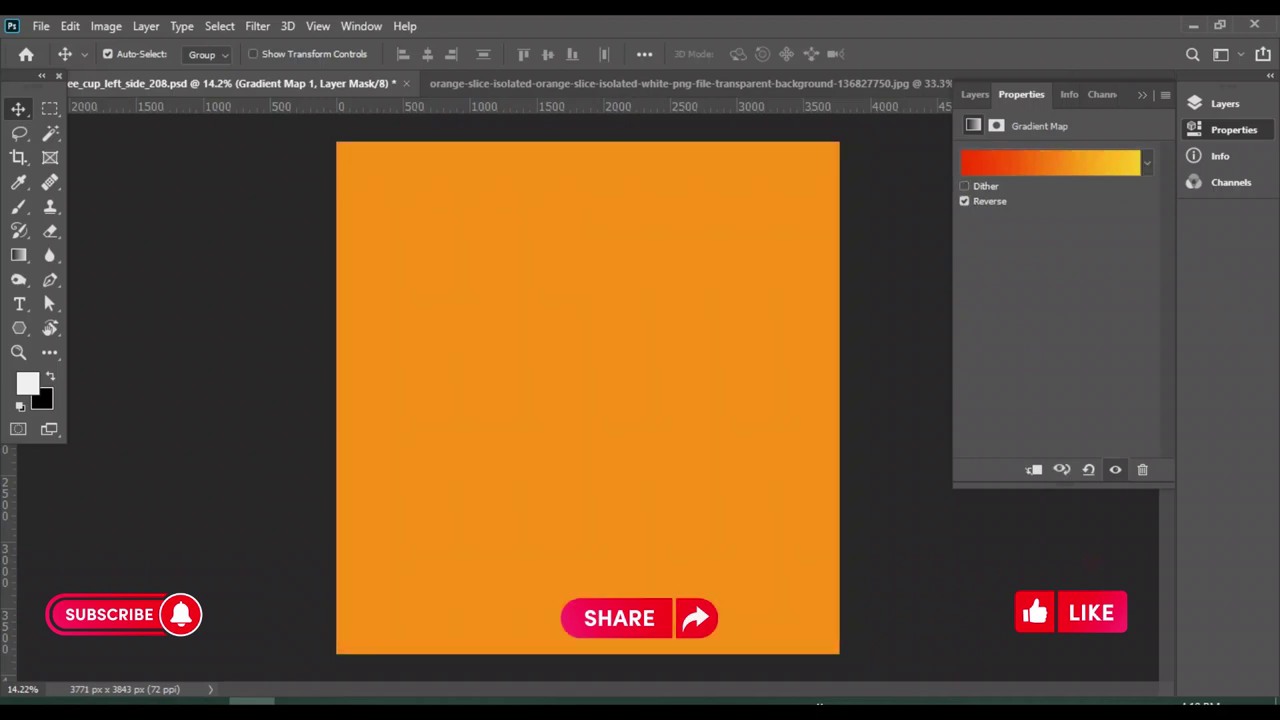
{"action": "left_click", "coordinate": [964, 201]}
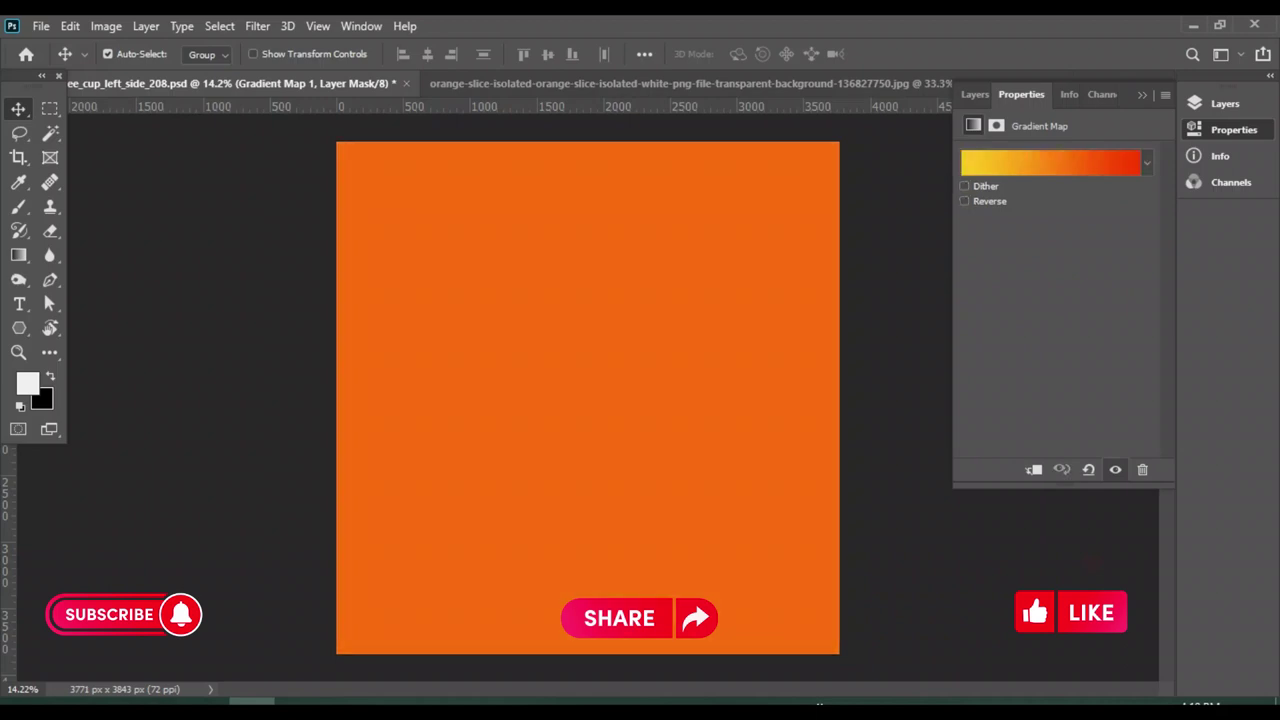
Compare the canvas with and without the gradient map, then lower its opacity to 34%
{"action": "left_click", "coordinate": [975, 94]}
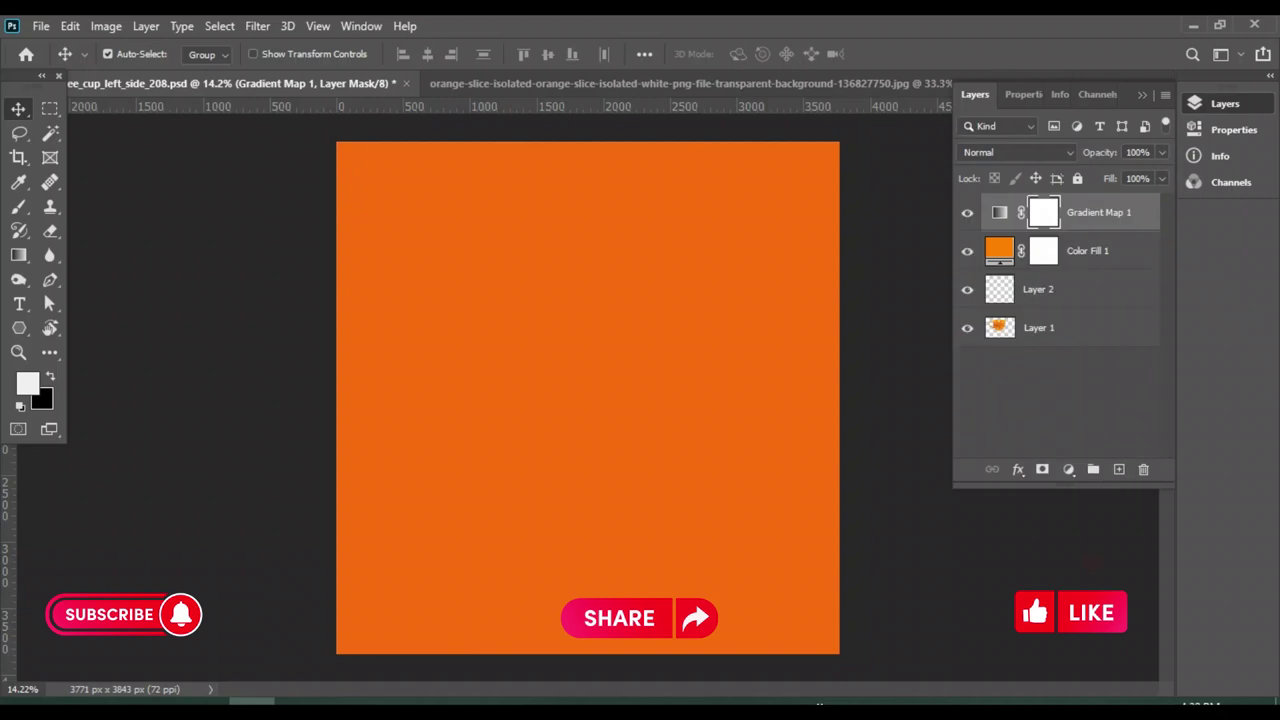
{"action": "left_click", "coordinate": [967, 212]}
{"action": "left_click", "coordinate": [967, 212]}
{"action": "left_click", "coordinate": [967, 212]}
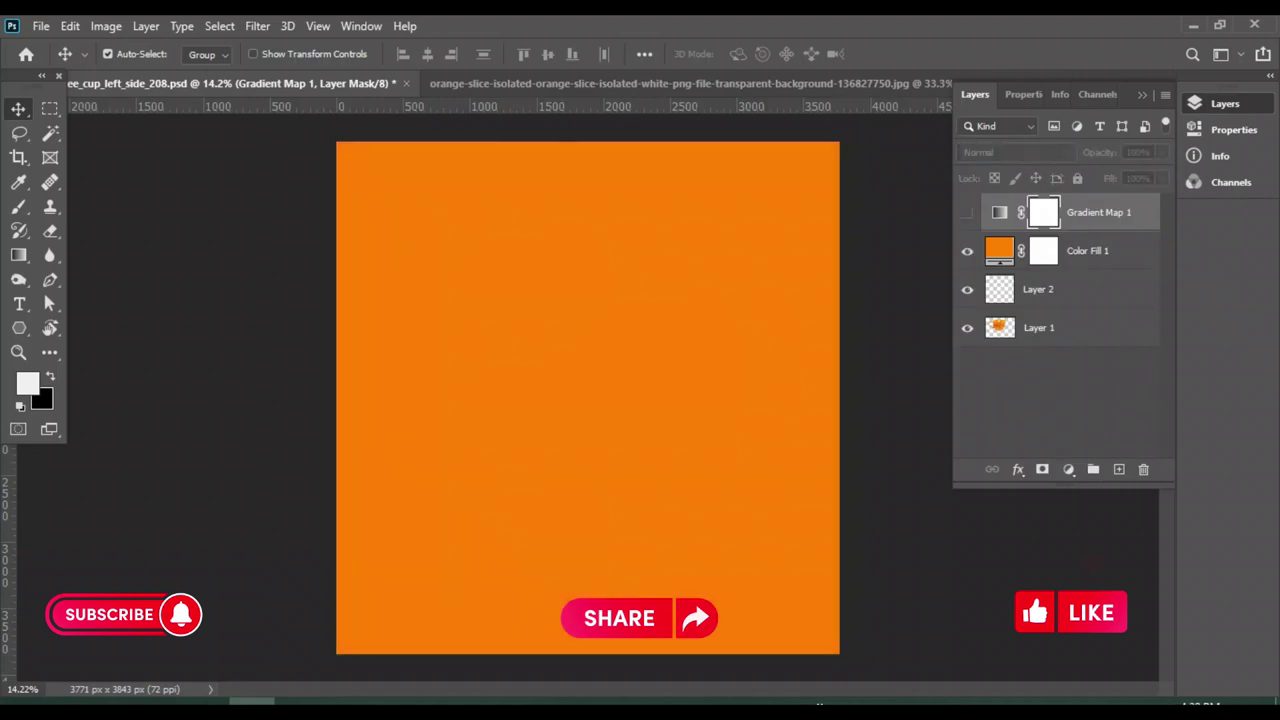
{"action": "left_click", "coordinate": [999, 212]}
{"action": "left_click", "coordinate": [967, 212]}
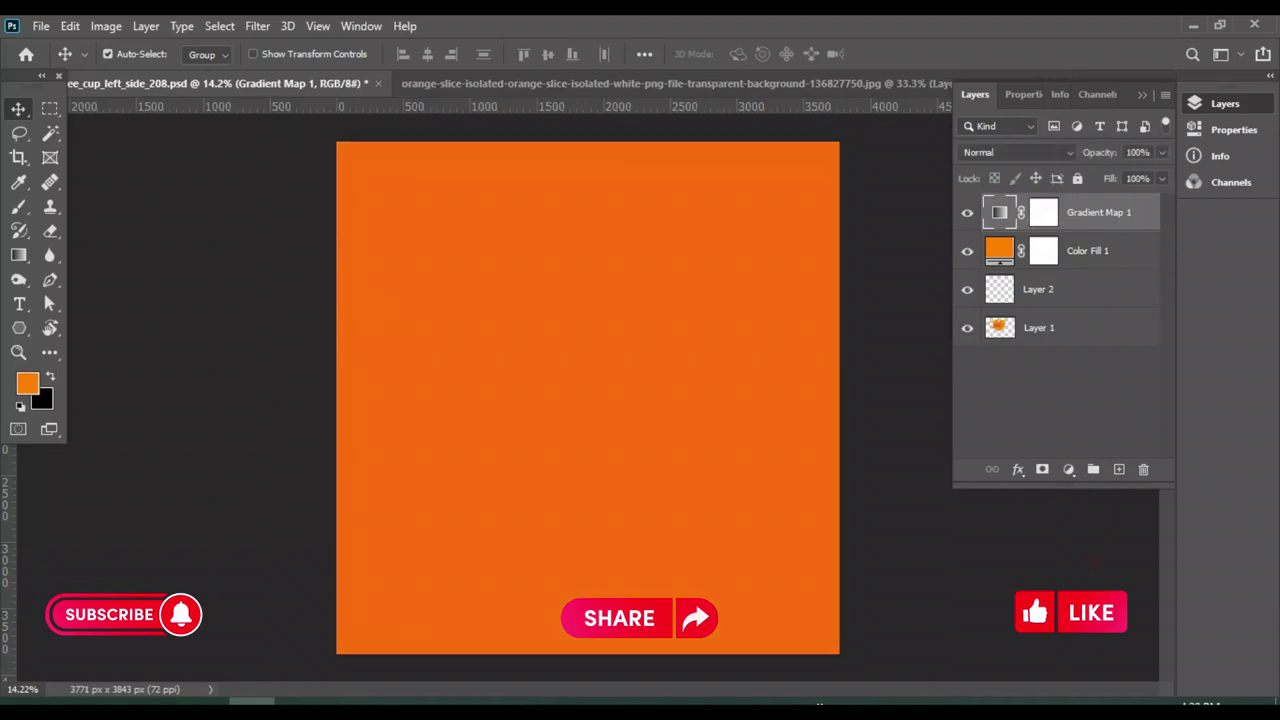
{"action": "left_click", "coordinate": [1161, 152]}
{"action": "left_click_drag", "start_coordinate": [1165, 174], "coordinate": [1104, 174]}
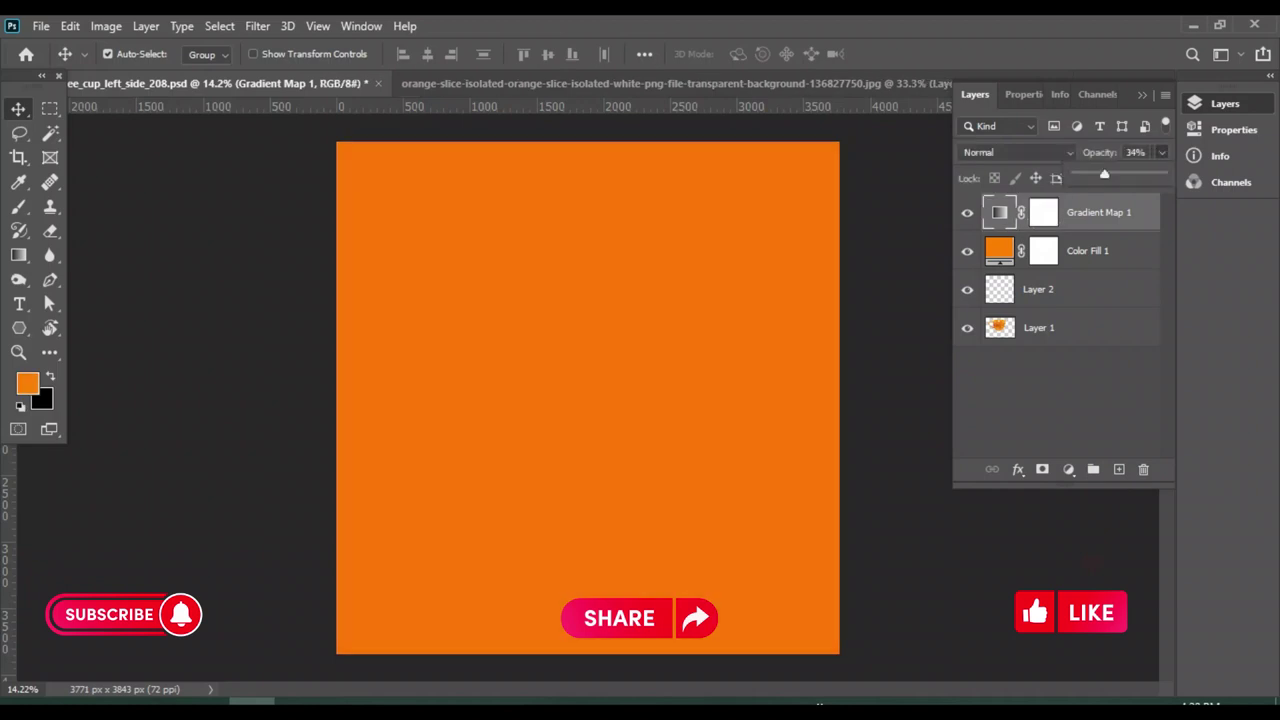
Hide Gradient Map 1, select Color Fill 1, and switch to the Gradient tool
{"action": "left_click", "coordinate": [1060, 400]}
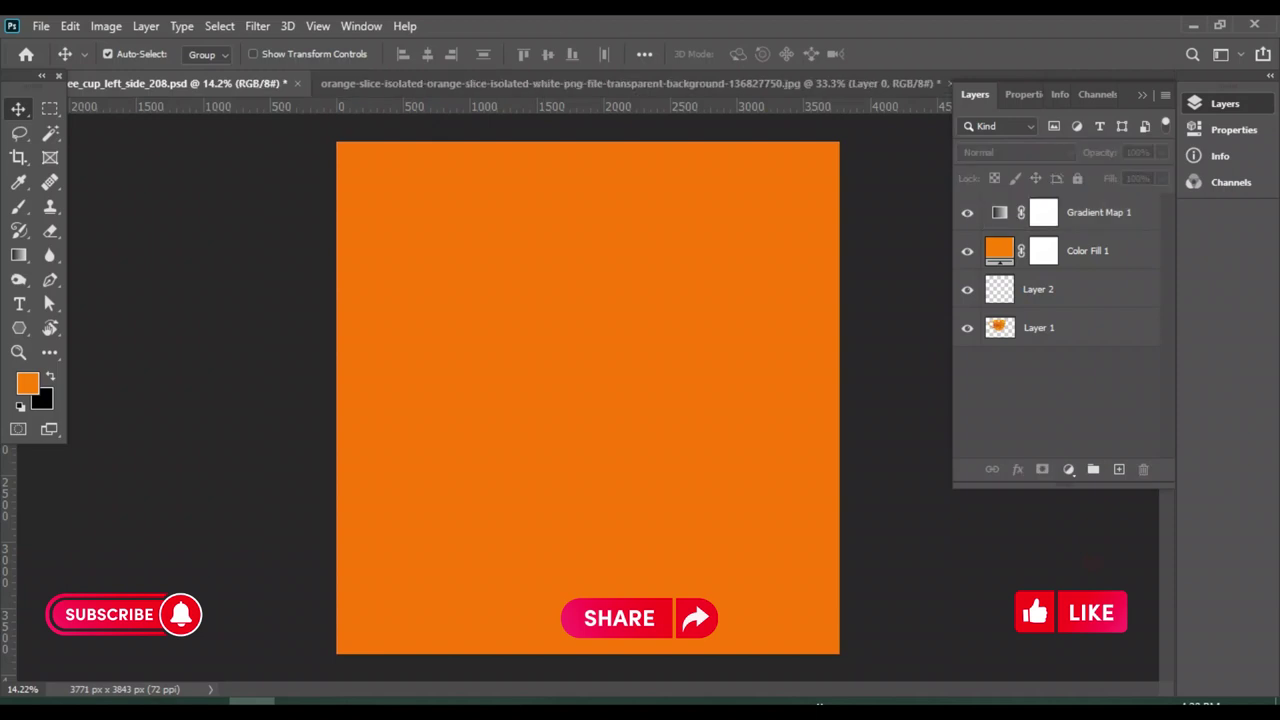
{"action": "left_click", "coordinate": [1100, 251]}
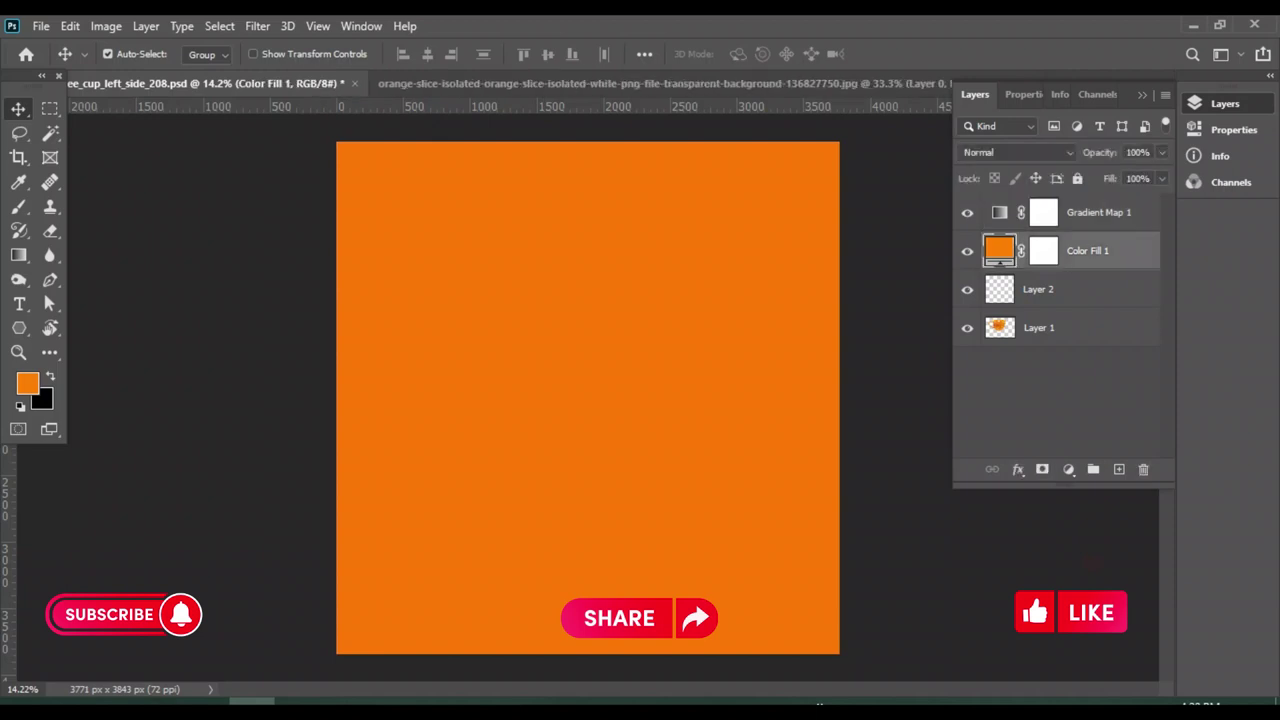
{"action": "left_click", "coordinate": [967, 212]}
{"action": "key", "text": "g"}
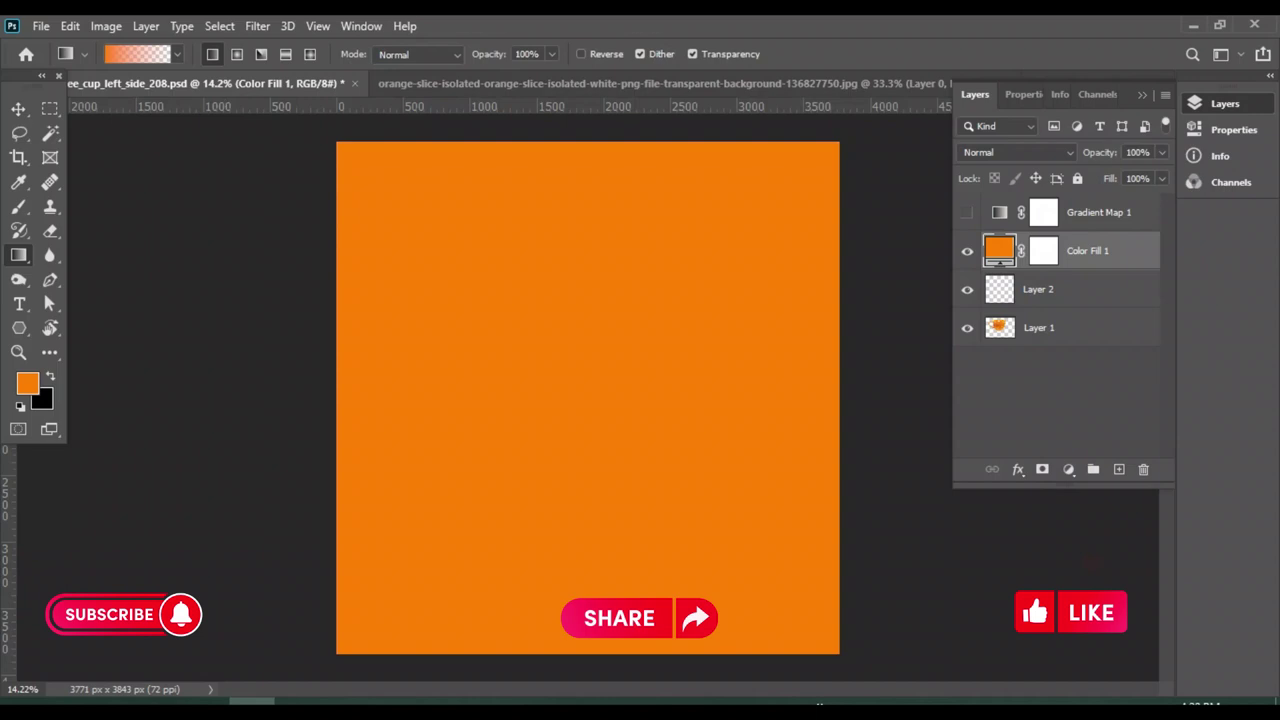
Set the gradient's right stop to yellow #fecb01, make it Radial, and dismiss a painting error
{"action": "left_click", "coordinate": [137, 54]}
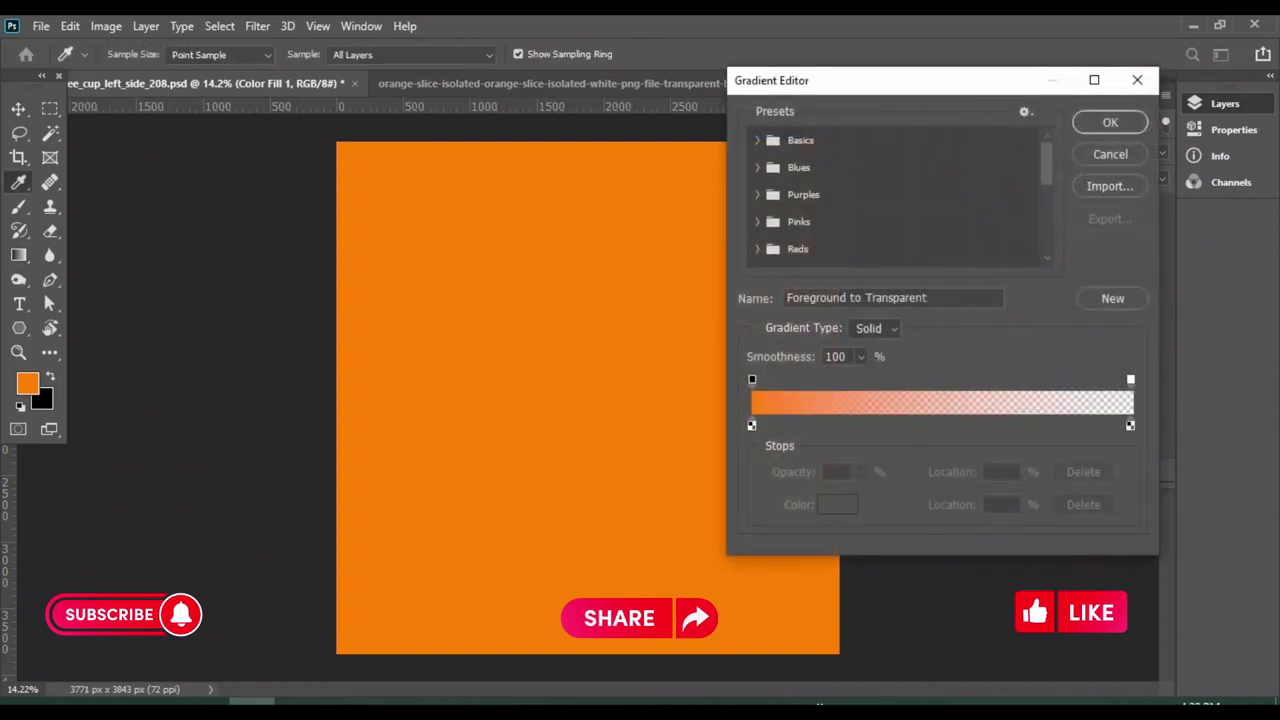
{"action": "double_click", "coordinate": [1130, 425]}
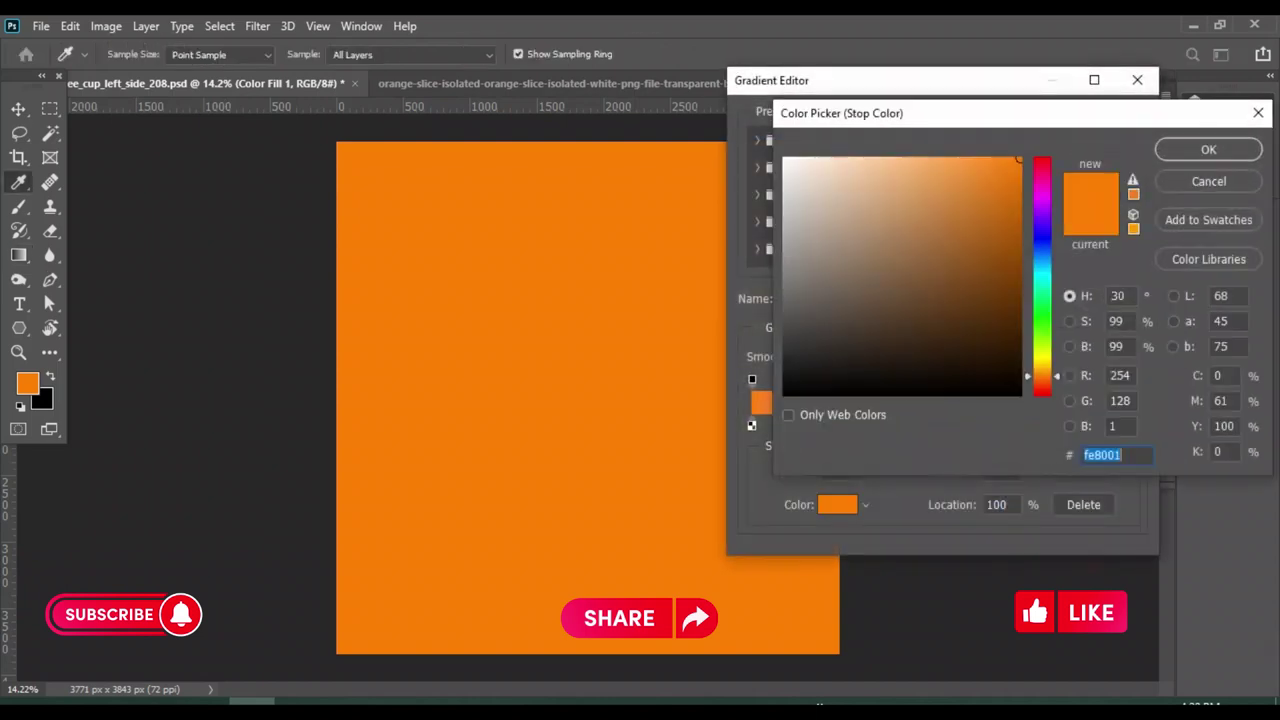
{"action": "type", "text": "fec501"}
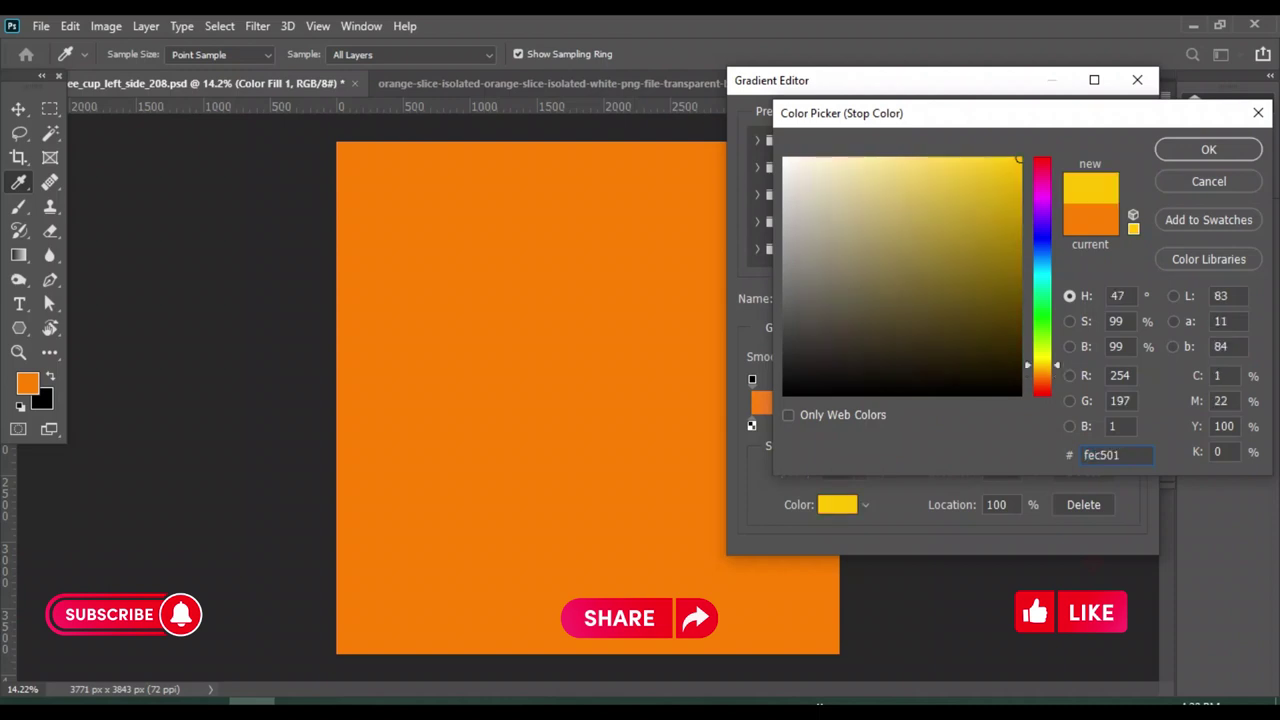
{"action": "type", "text": "fecb01"}
{"action": "double_click", "coordinate": [1085, 455]}
{"action": "key", "text": "Return"}
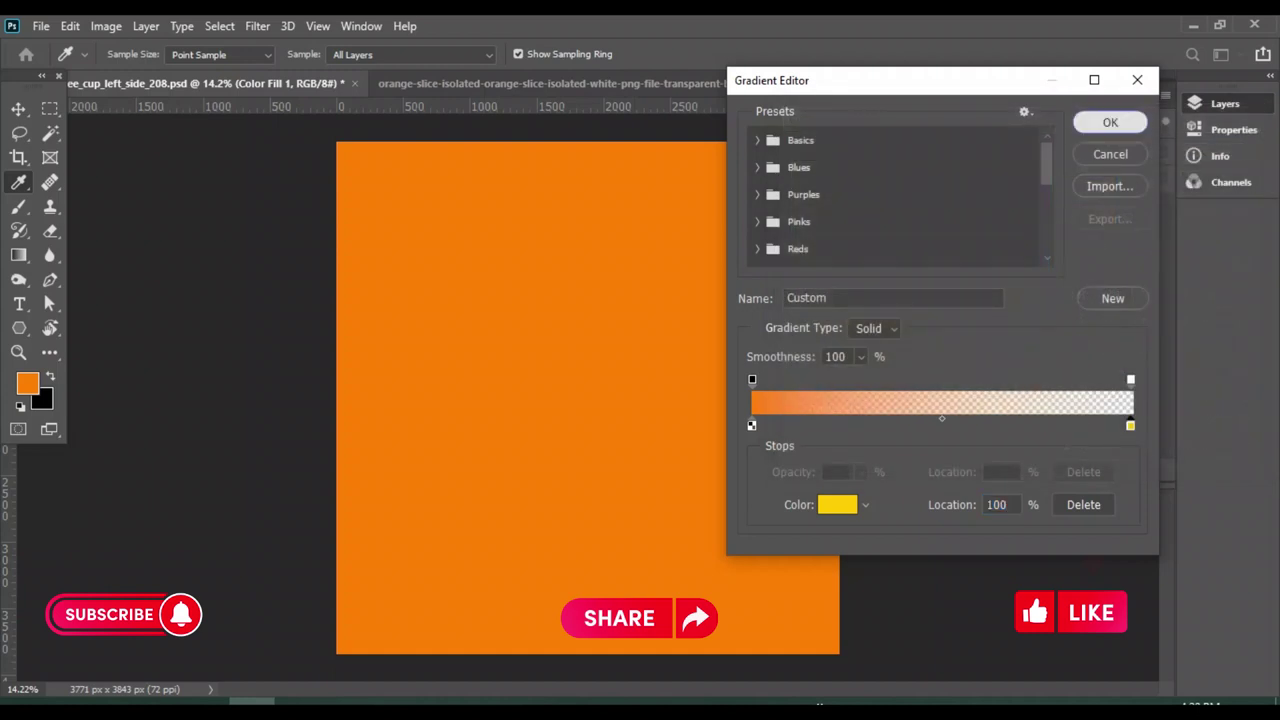
{"action": "left_click", "coordinate": [1110, 122]}
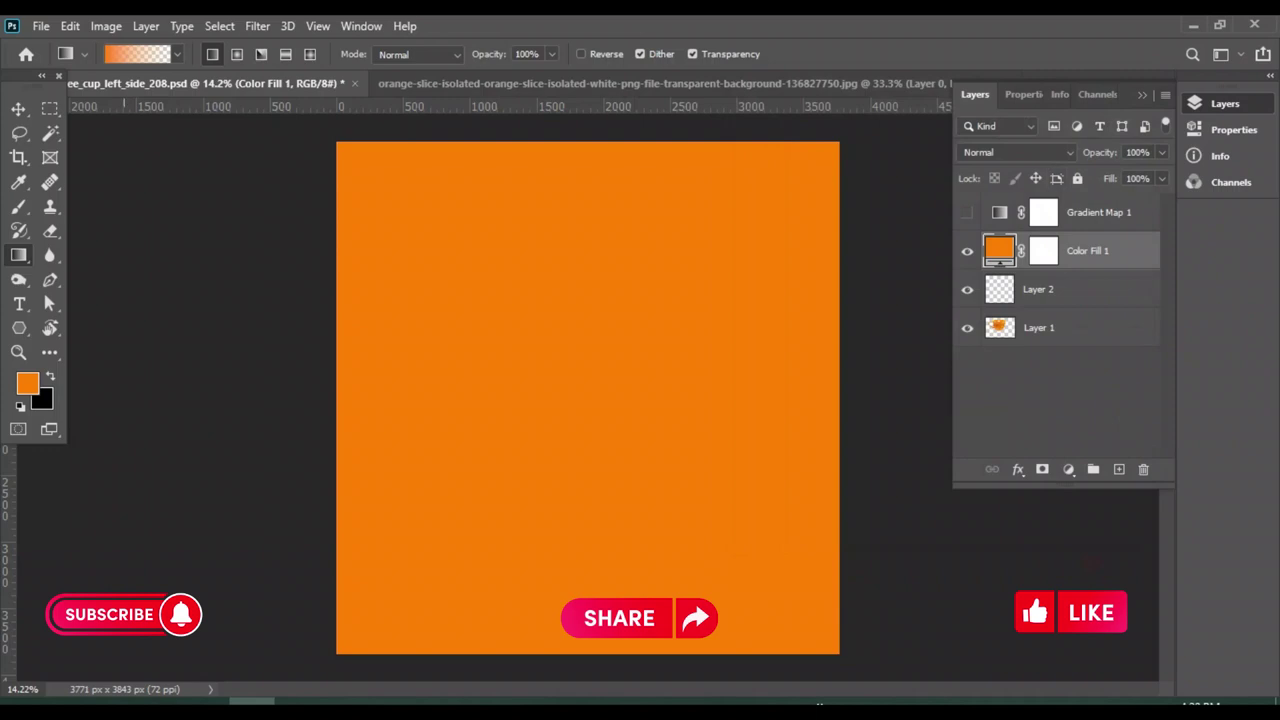
{"action": "left_click", "coordinate": [236, 54]}
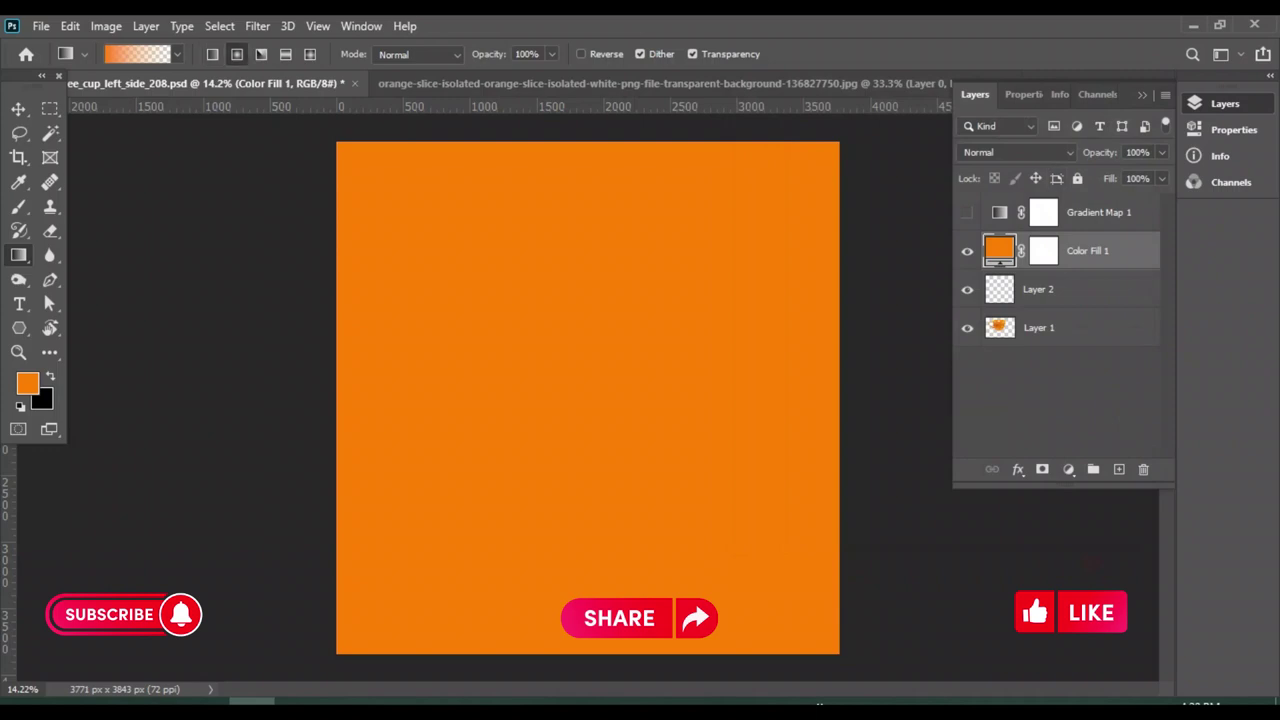
{"action": "left_click", "coordinate": [754, 400]}
{"action": "key", "text": "Return"}
Recolour the gradient stops, keeping the left one orange and making the right one near-black
{"action": "left_click", "coordinate": [137, 54]}
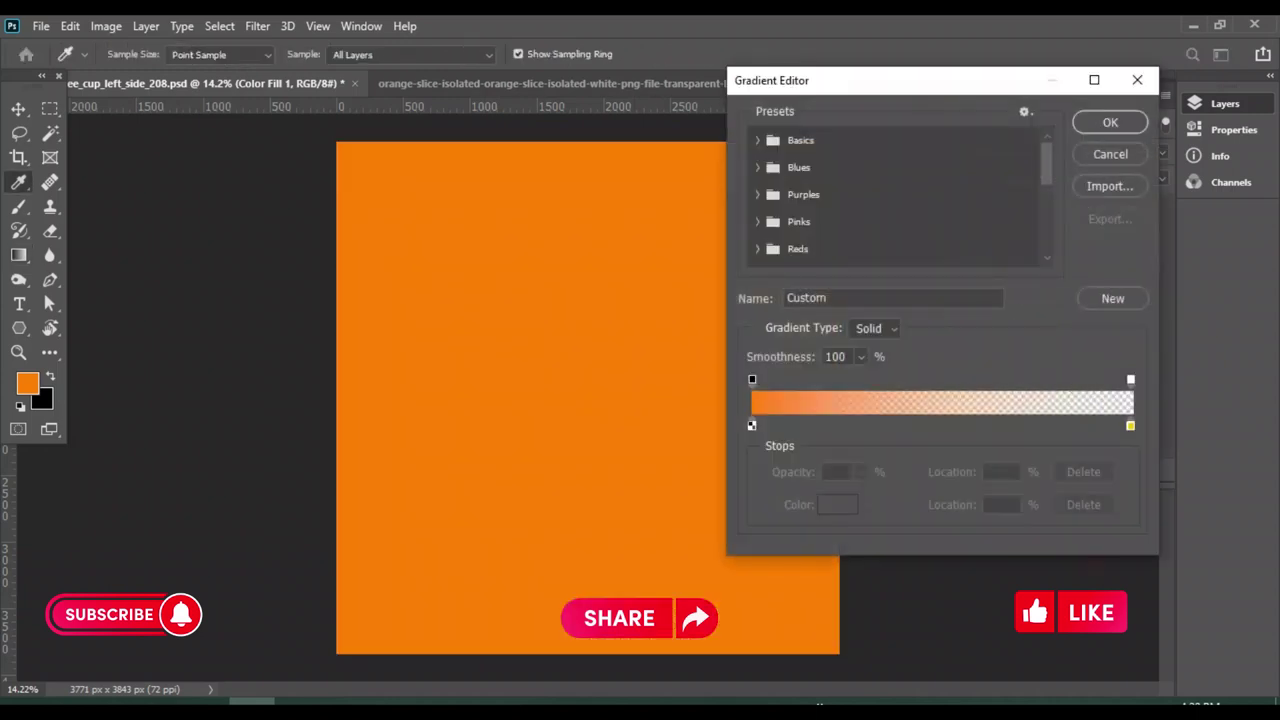
{"action": "left_click", "coordinate": [752, 425]}
{"action": "double_click", "coordinate": [752, 425]}
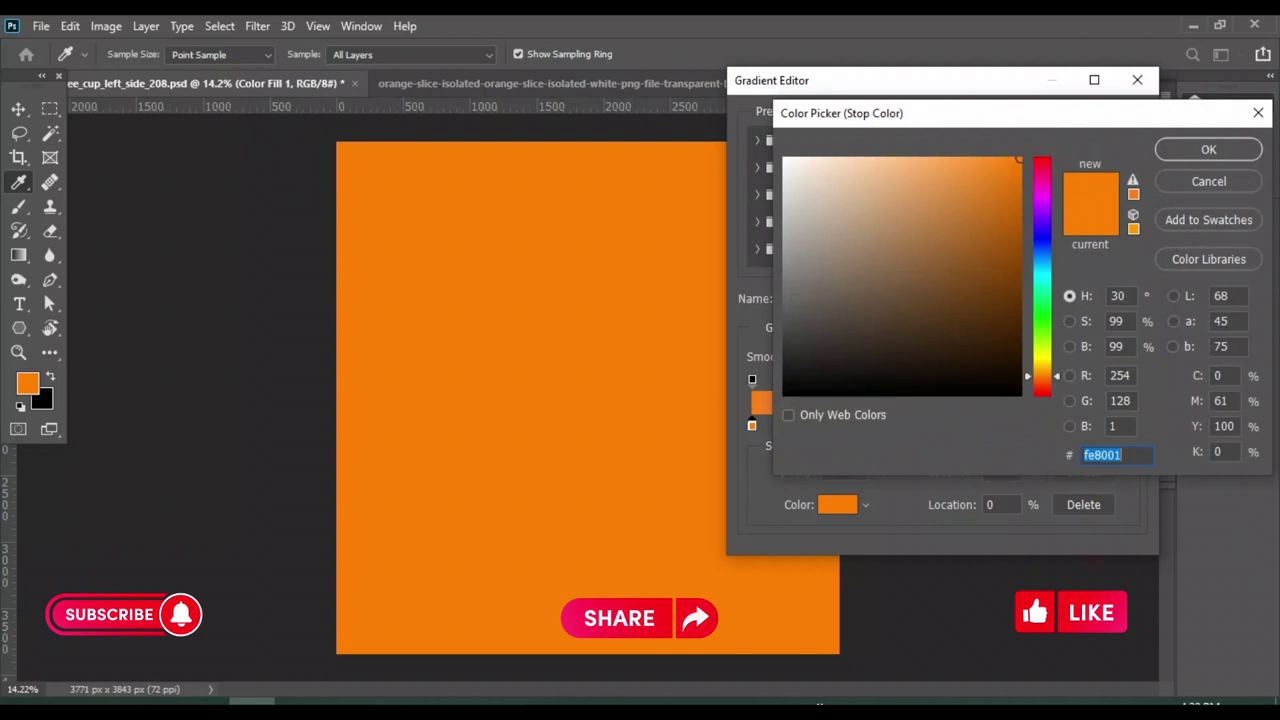
{"action": "key", "text": "Return"}
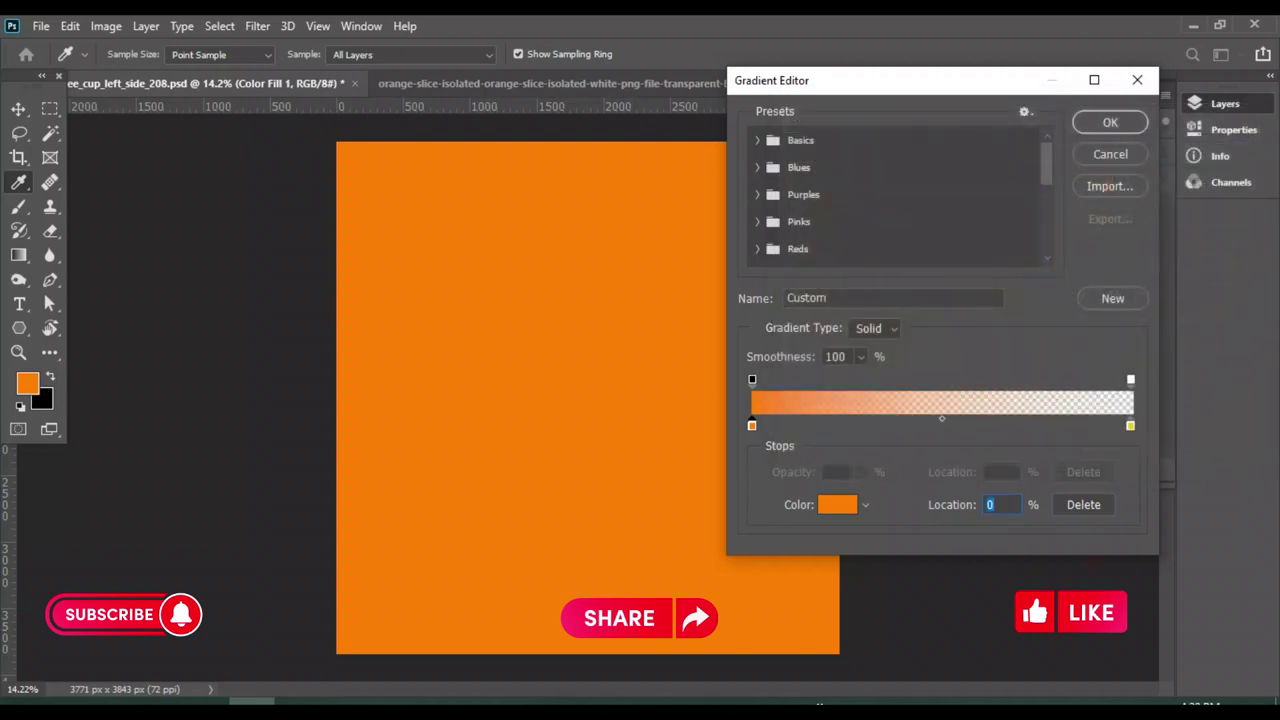
{"action": "left_click", "coordinate": [1130, 425]}
{"action": "double_click", "coordinate": [1130, 425]}
{"action": "left_click", "coordinate": [784, 393]}
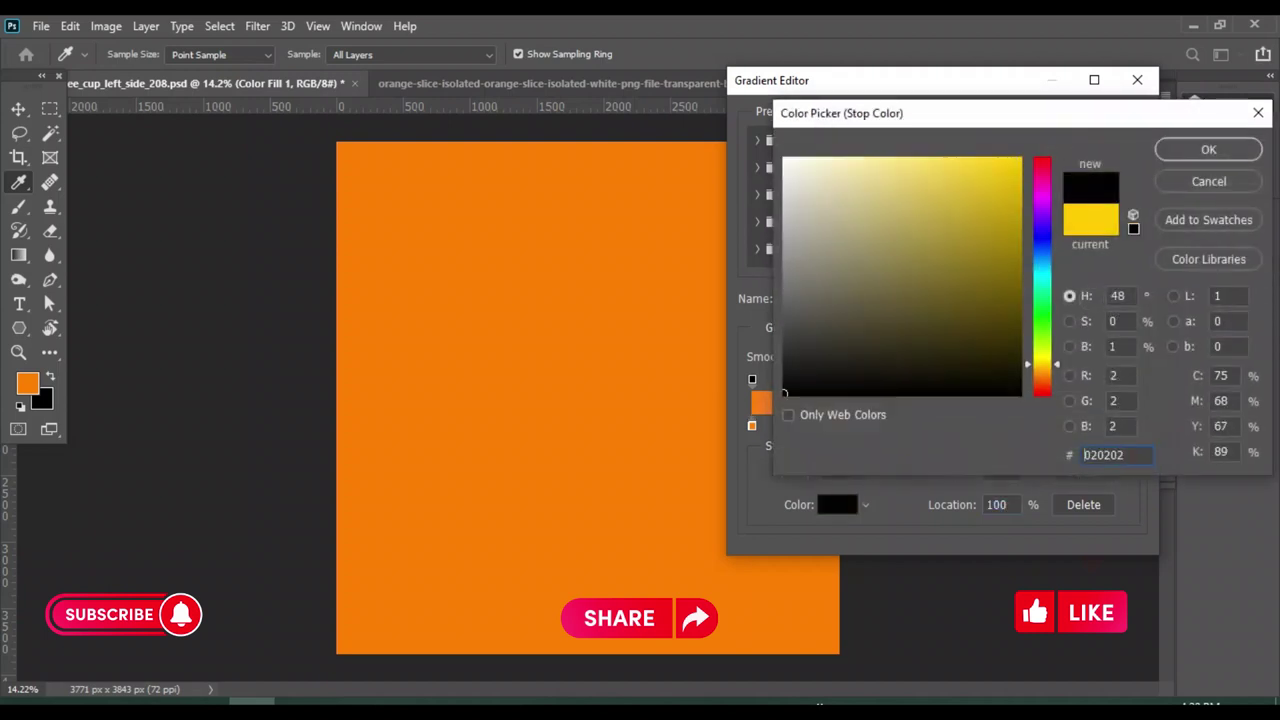
{"action": "key", "text": "Return"}
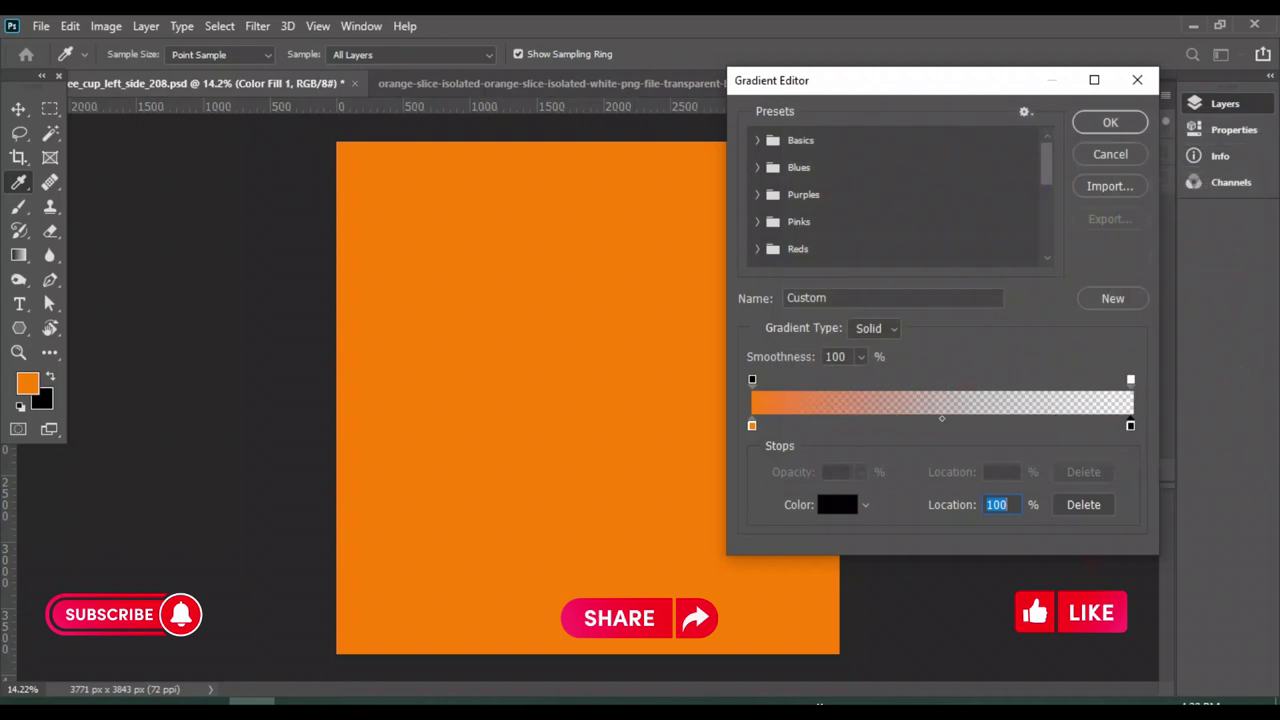
{"action": "left_click", "coordinate": [1130, 380]}
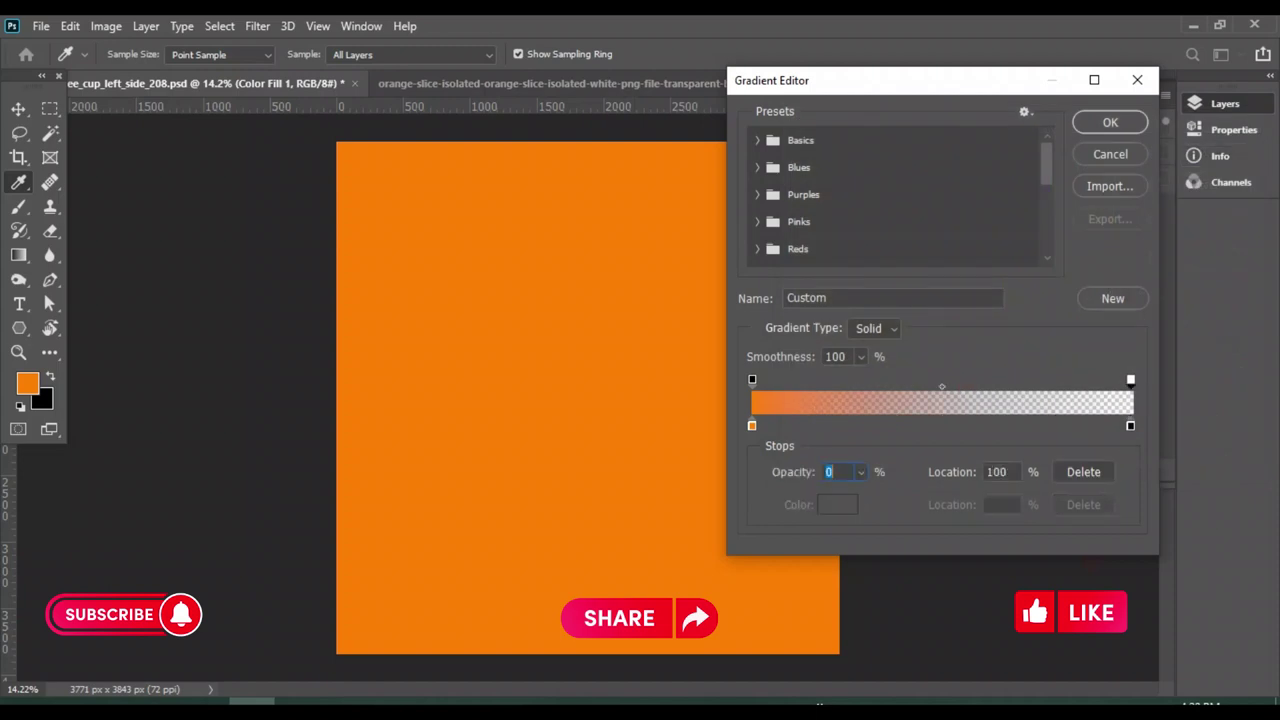
Load the Oranges > Orange_03 yellow-to-pink preset into the gradient tool
{"action": "scroll", "coordinate": [895, 195], "scroll_direction": "down", "scroll_amount": 2}
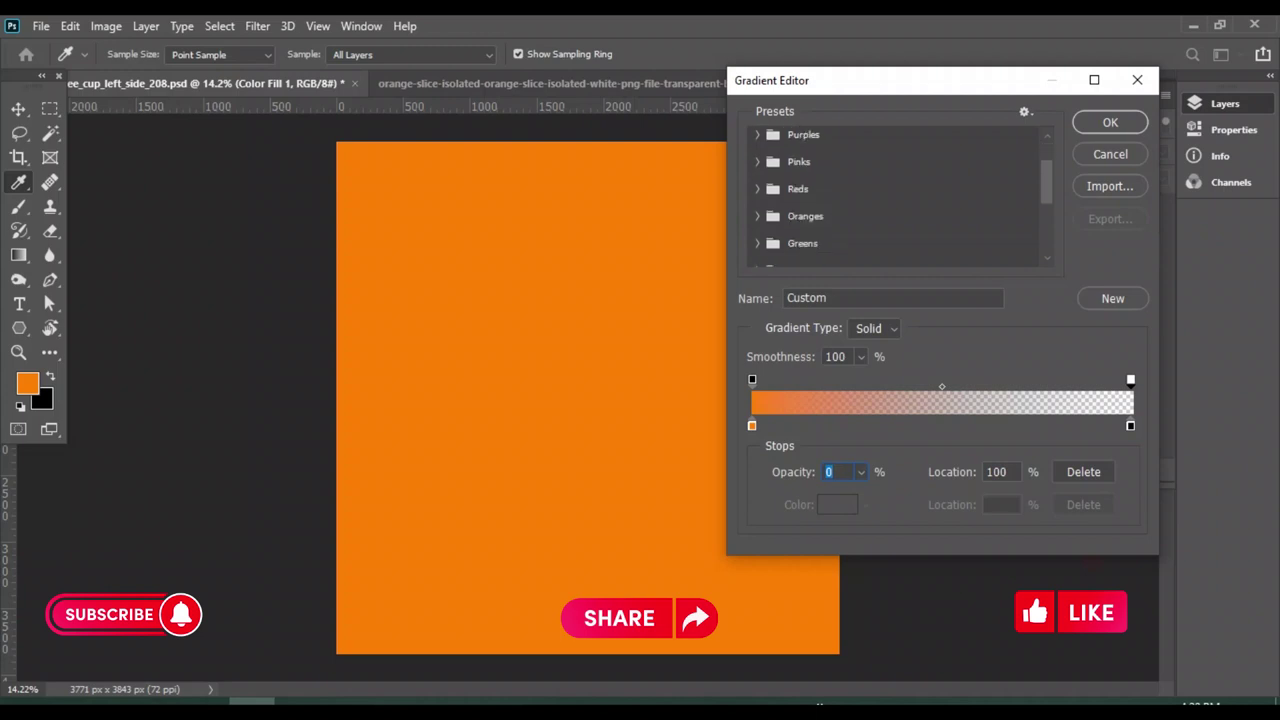
{"action": "left_click", "coordinate": [758, 216]}
{"action": "left_click", "coordinate": [841, 244]}
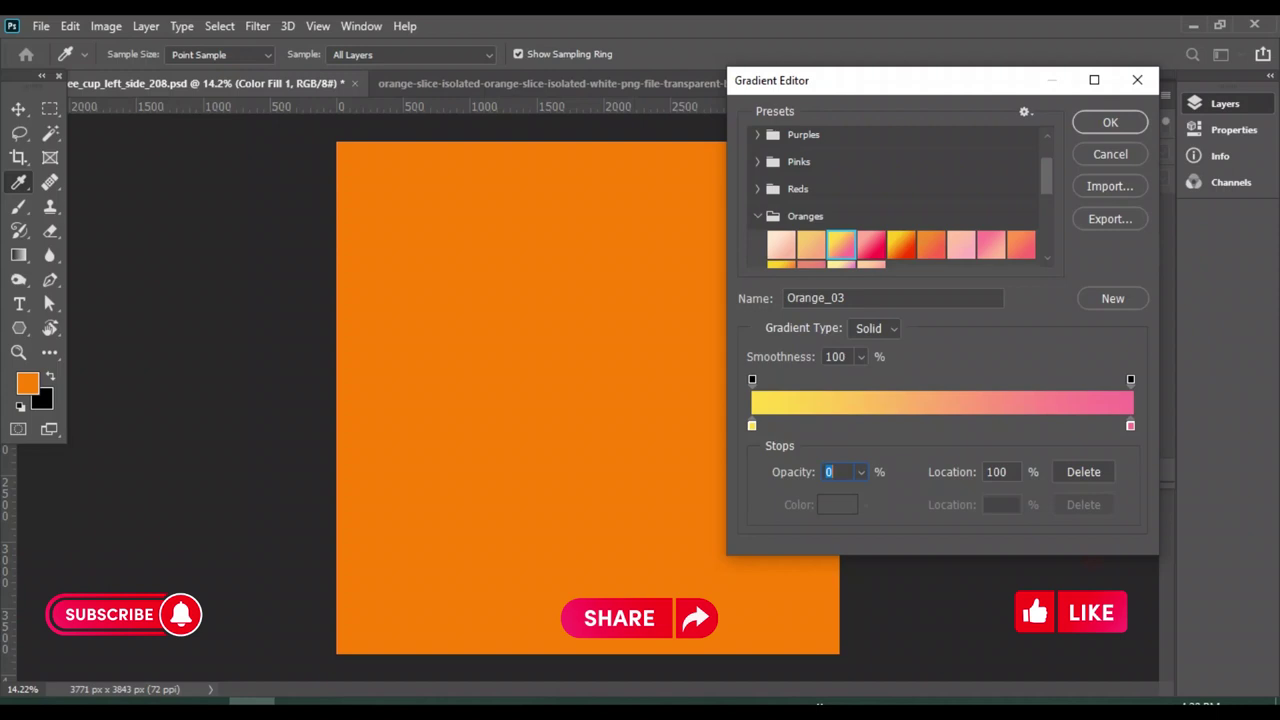
{"action": "left_click", "coordinate": [1110, 122]}
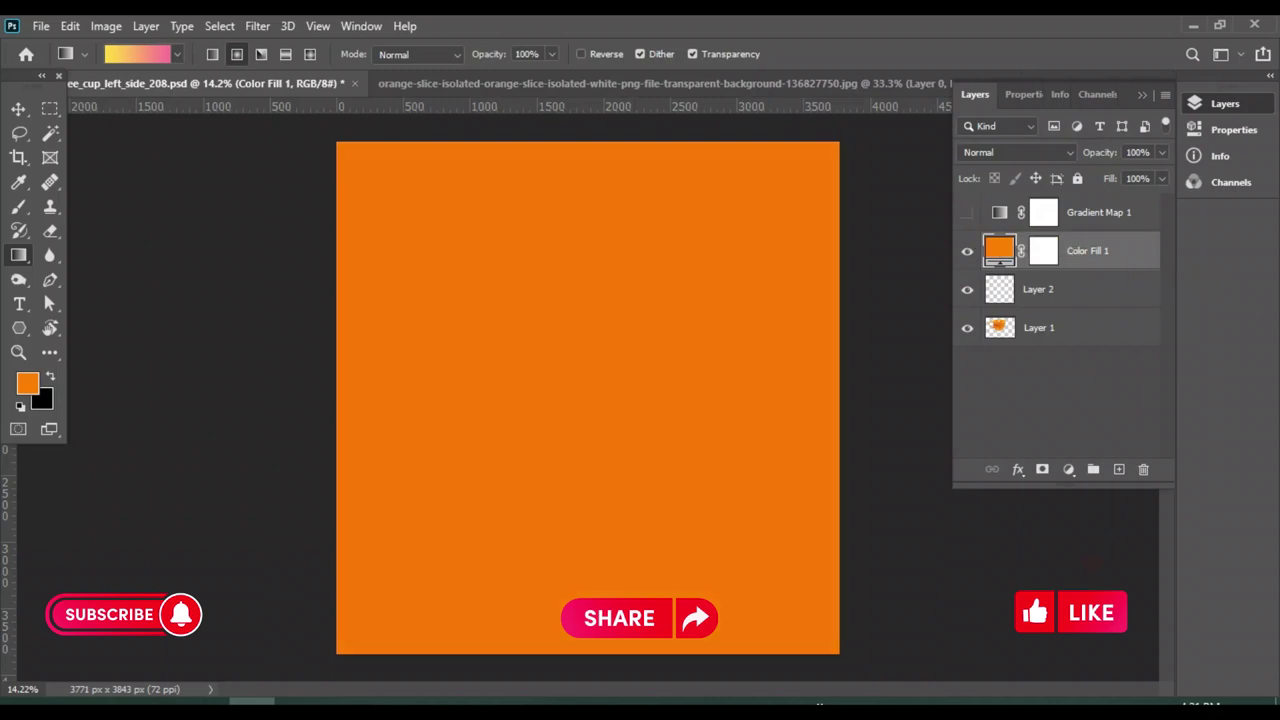
Check the cup under the orange fill and attempt to paint the gradient onto the canvas
{"action": "left_click", "coordinate": [967, 251]}
{"action": "left_click", "coordinate": [967, 251]}
{"action": "left_click", "coordinate": [138, 54]}
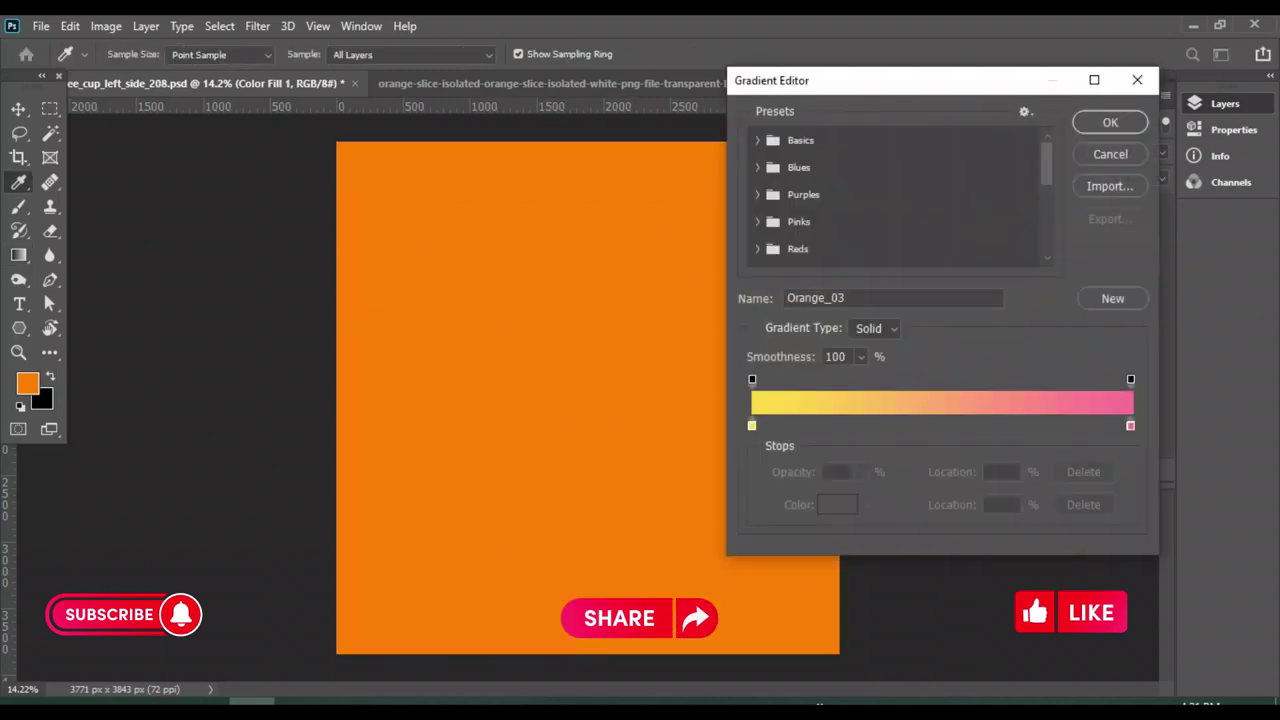
{"action": "left_click", "coordinate": [1110, 122]}
{"action": "left_click", "coordinate": [600, 300]}
{"action": "left_click", "coordinate": [606, 287]}
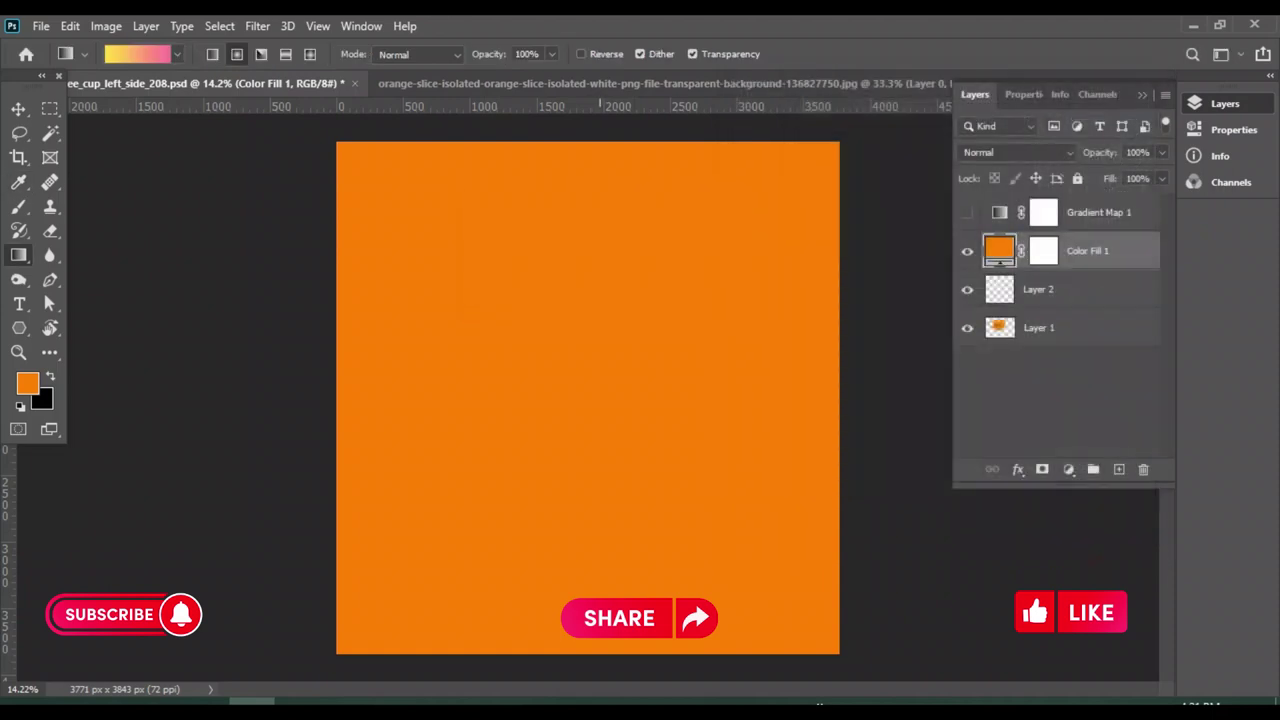
Delete the Color Fill 1 layer after undoing a stray Gradient Map and re-enabling the fill
{"action": "key", "text": "Delete"}
{"action": "left_click", "coordinate": [1068, 469]}
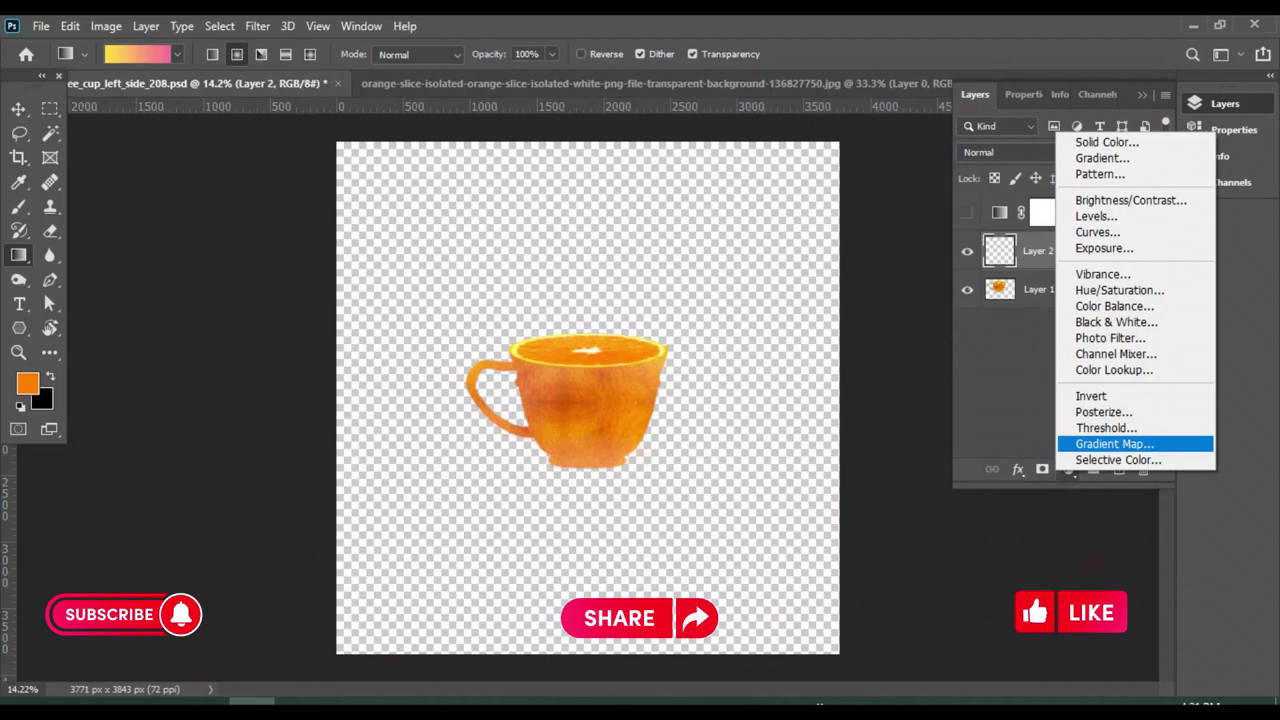
{"action": "left_click", "coordinate": [1080, 444]}
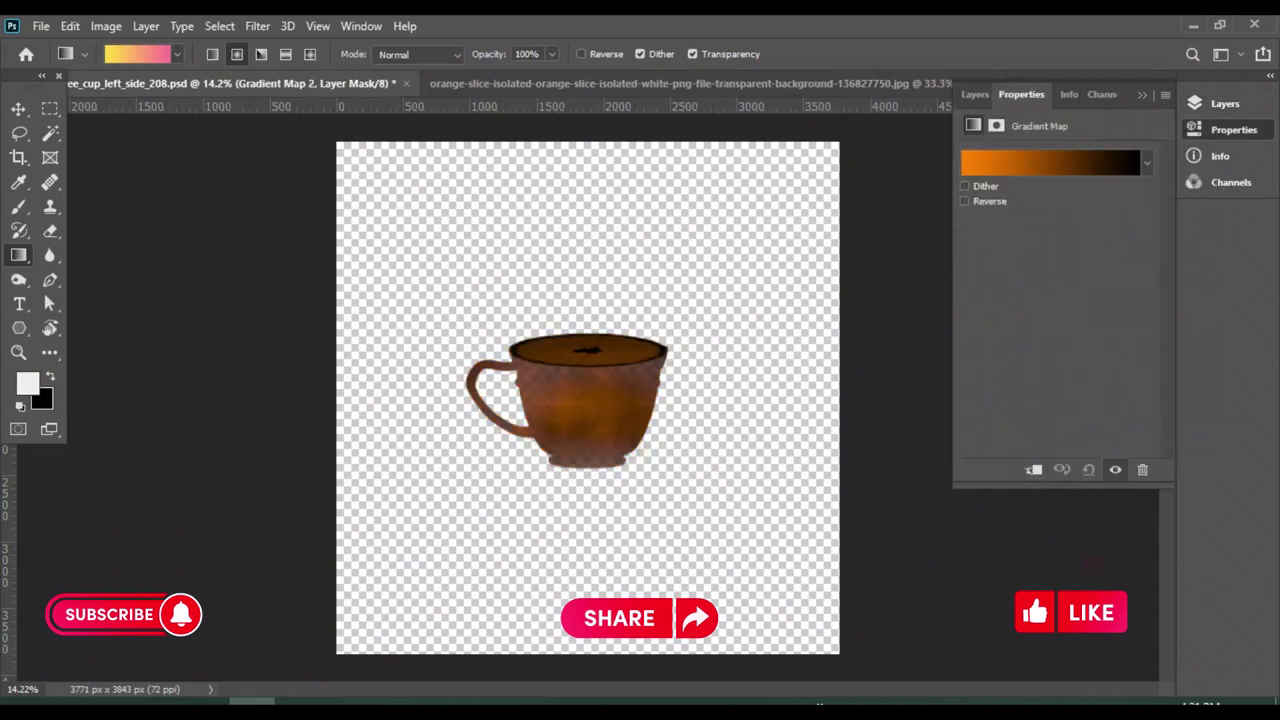
{"action": "key", "text": "ctrl+z"}
{"action": "key", "text": "ctrl+z"}
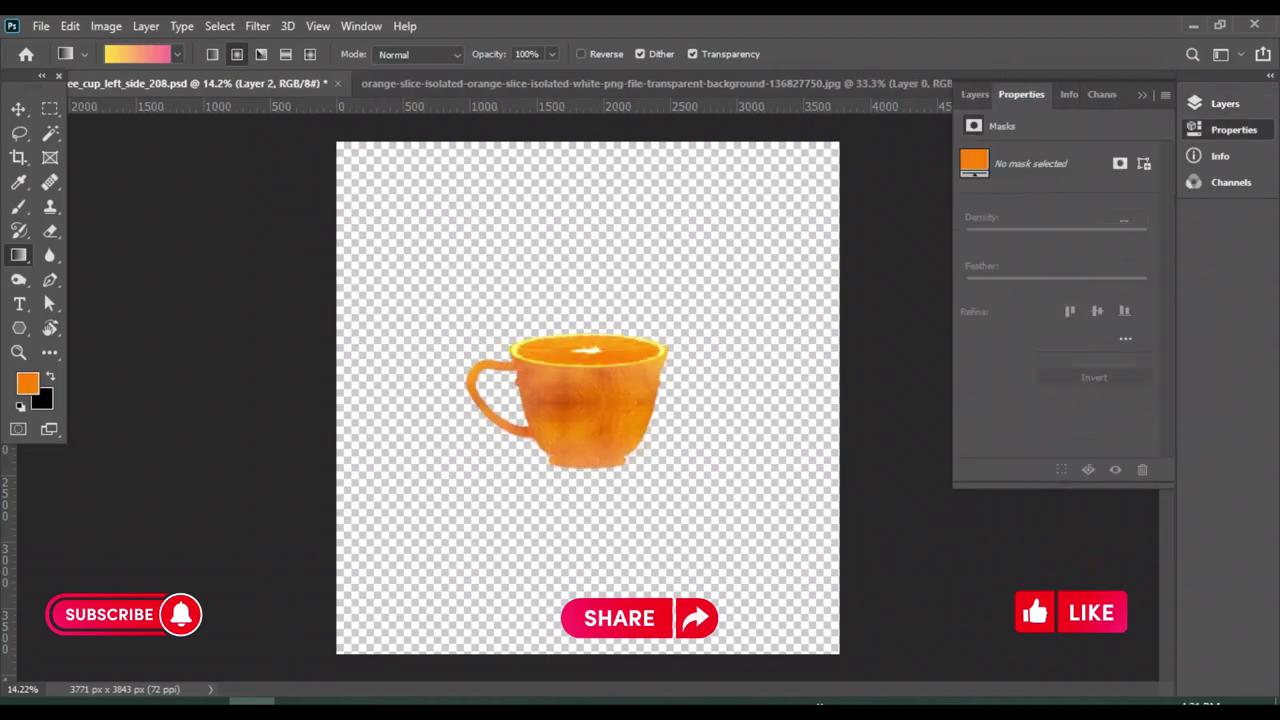
{"action": "key", "text": "ctrl+z"}
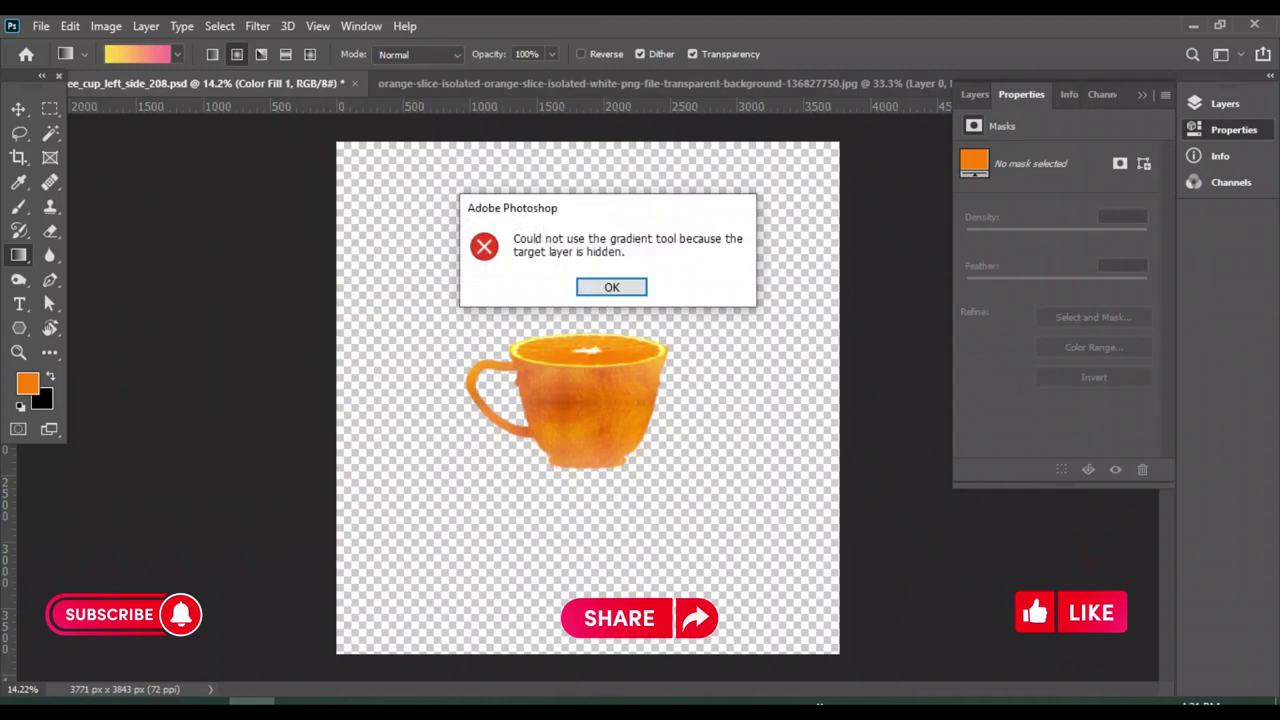
{"action": "key", "text": "Return"}
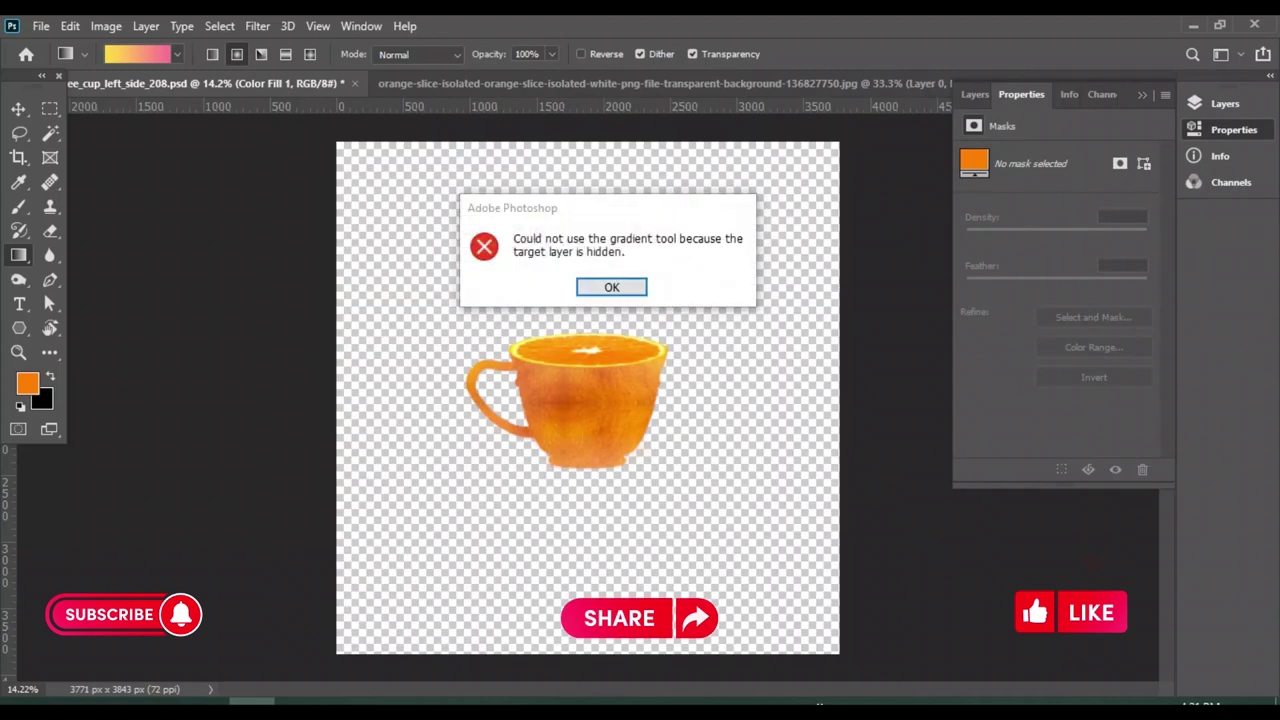
{"action": "key", "text": "Return"}
{"action": "left_click", "coordinate": [1225, 103]}
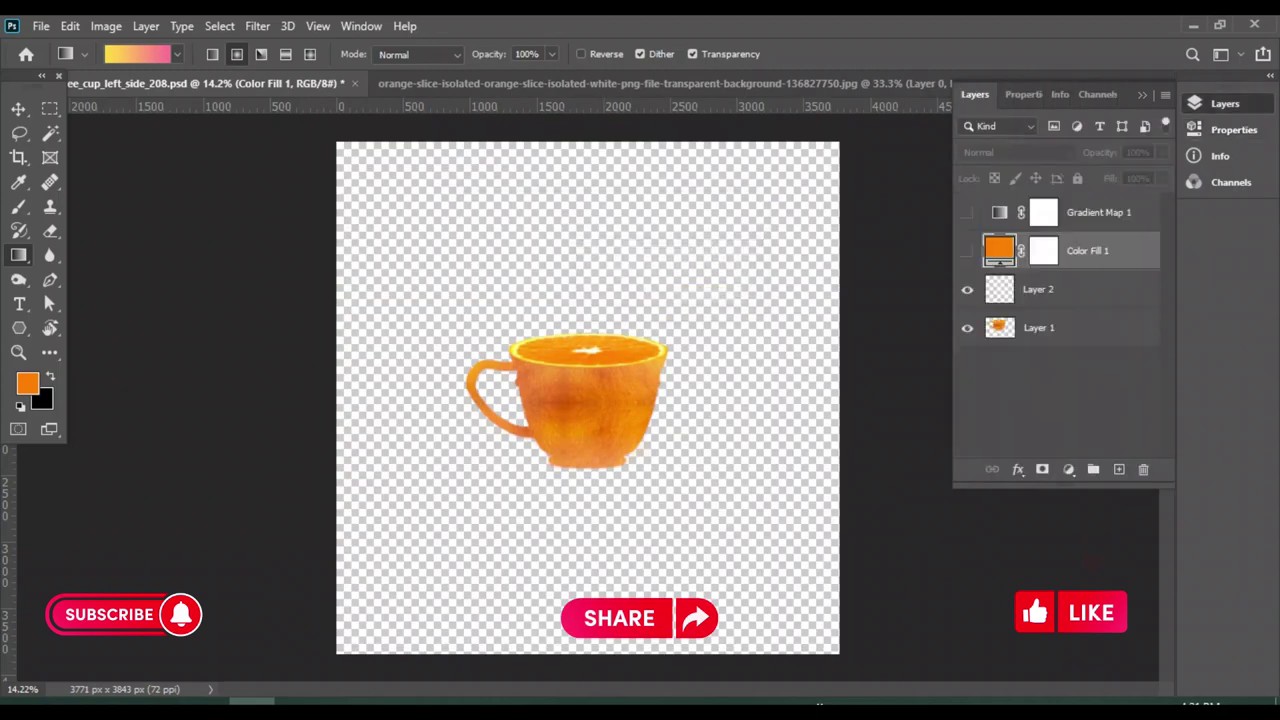
{"action": "left_click", "coordinate": [966, 250]}
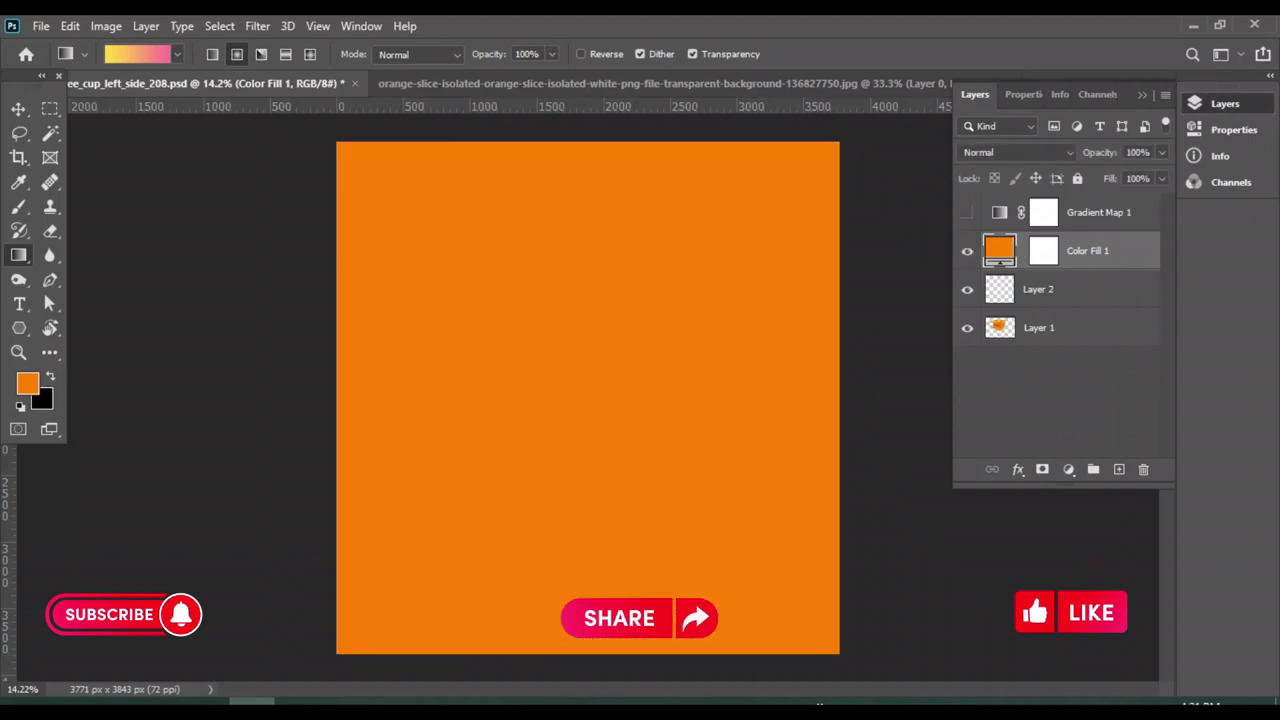
{"action": "key", "text": "Delete"}
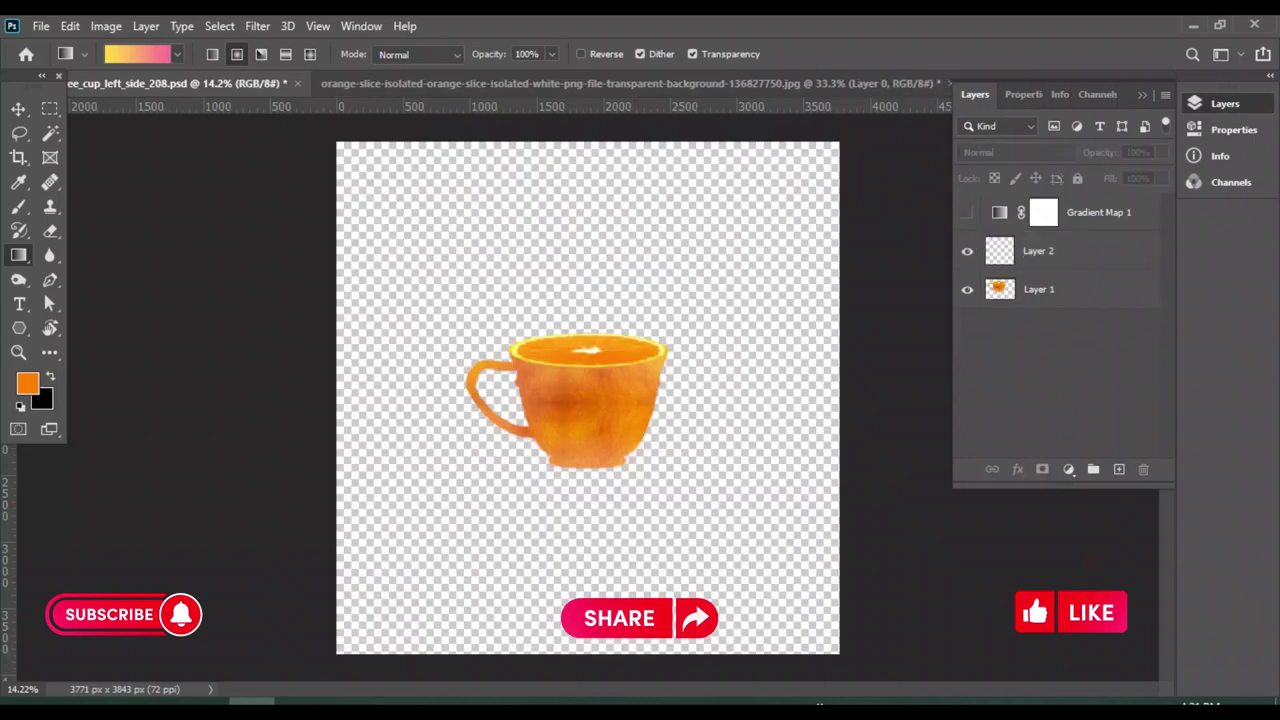
Add an empty Layer 2 and a Gradient Map, hide the cup's Layer 1, and select Layer 2
{"action": "left_click", "coordinate": [1119, 469]}
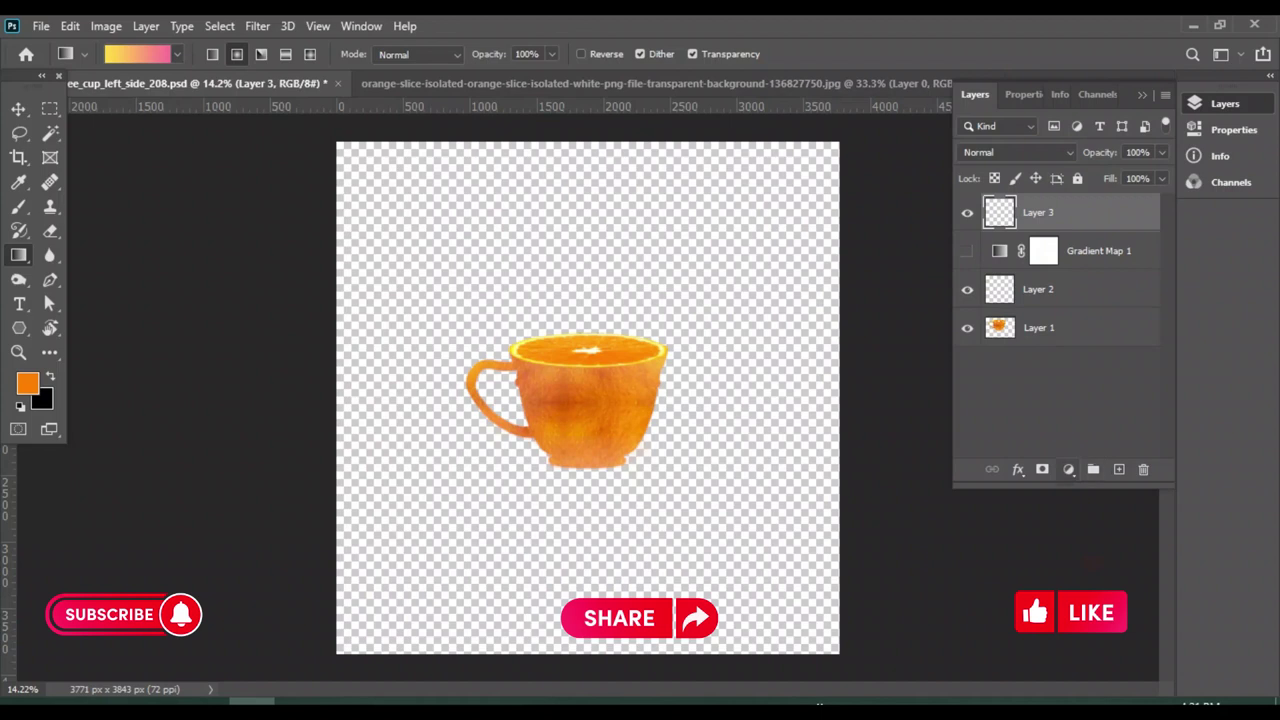
{"action": "left_click", "coordinate": [1068, 469]}
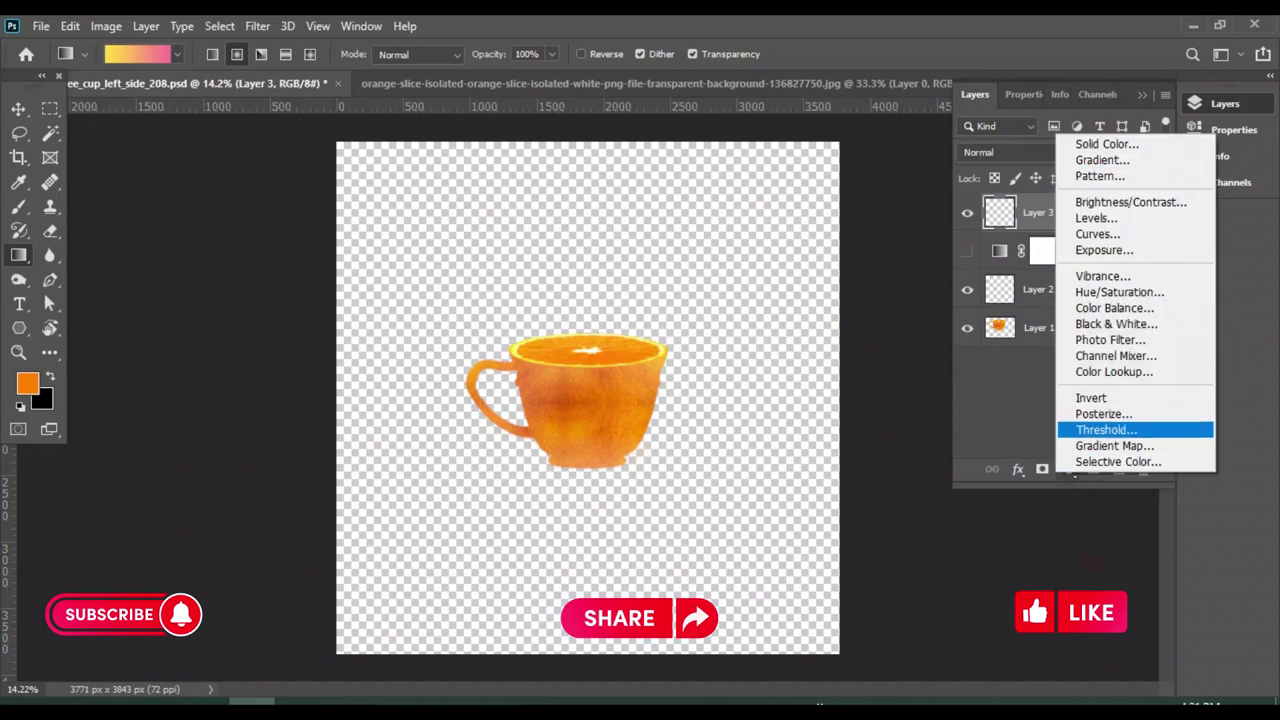
{"action": "left_click", "coordinate": [1114, 446]}
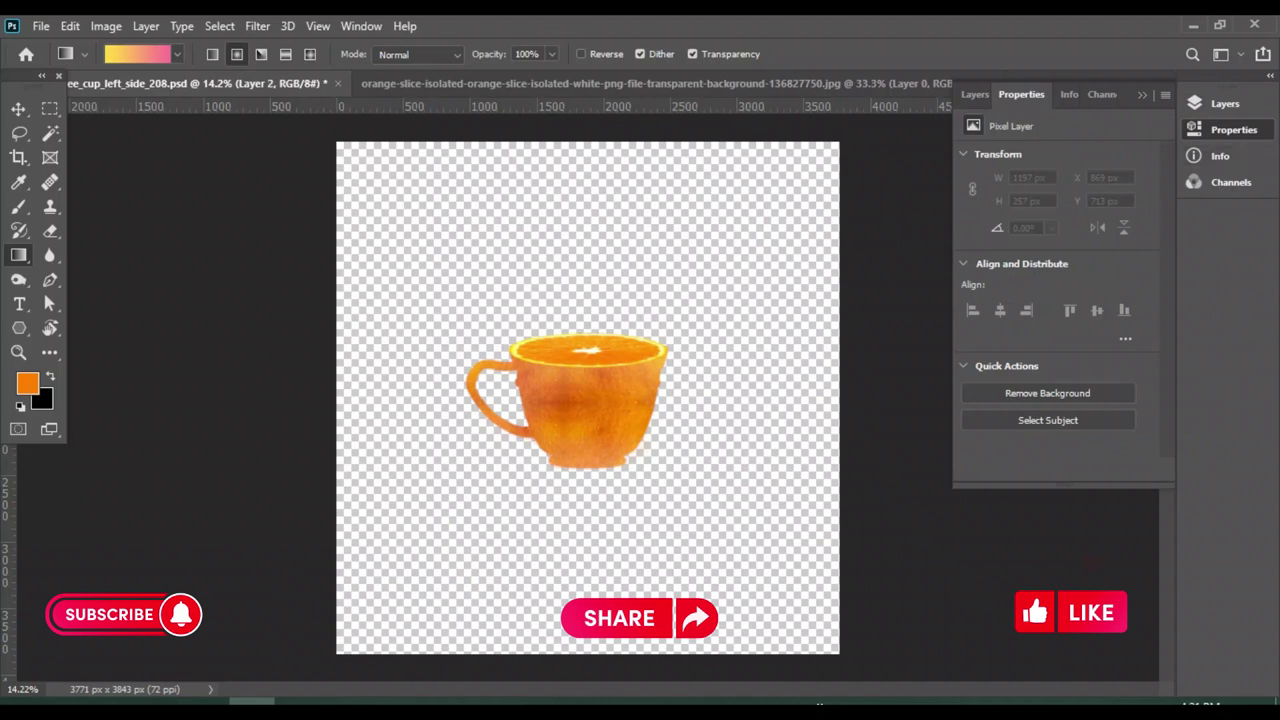
{"action": "left_click", "coordinate": [1225, 103]}
{"action": "left_click", "coordinate": [1050, 380]}
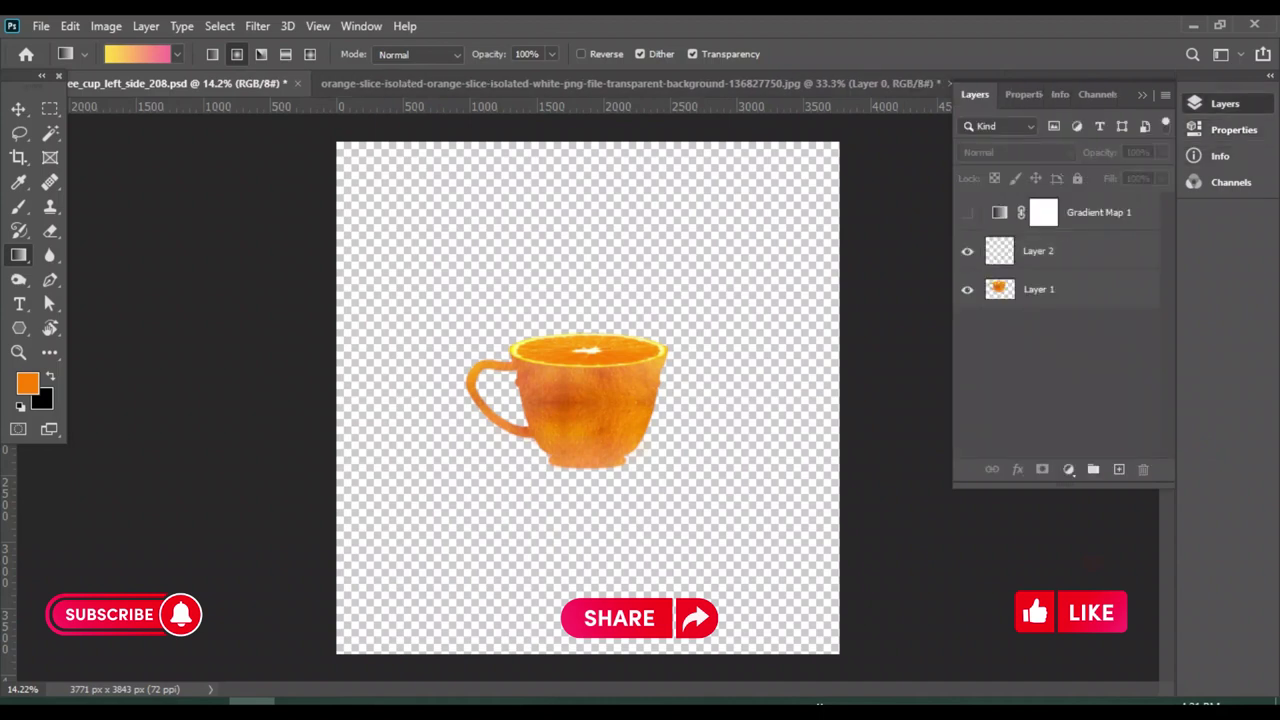
{"action": "left_click", "coordinate": [966, 289]}
{"action": "left_click", "coordinate": [1080, 251]}
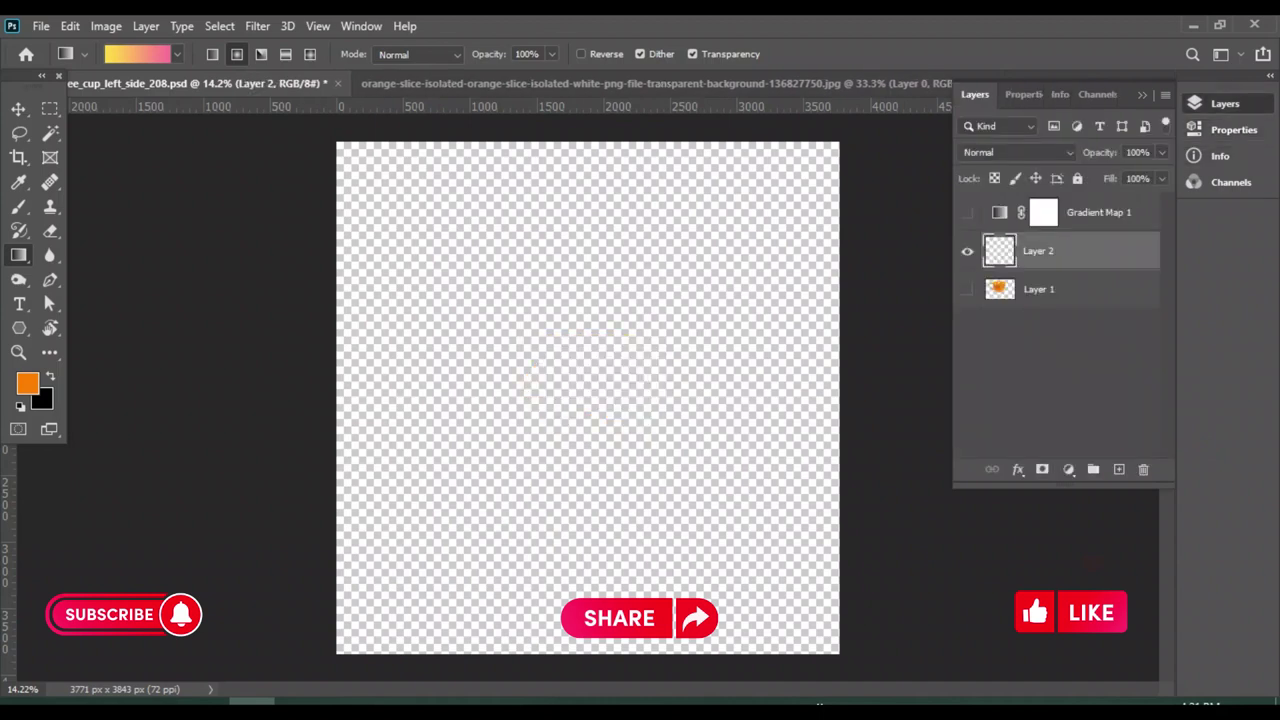
{"action": "left_click", "coordinate": [1068, 469]}
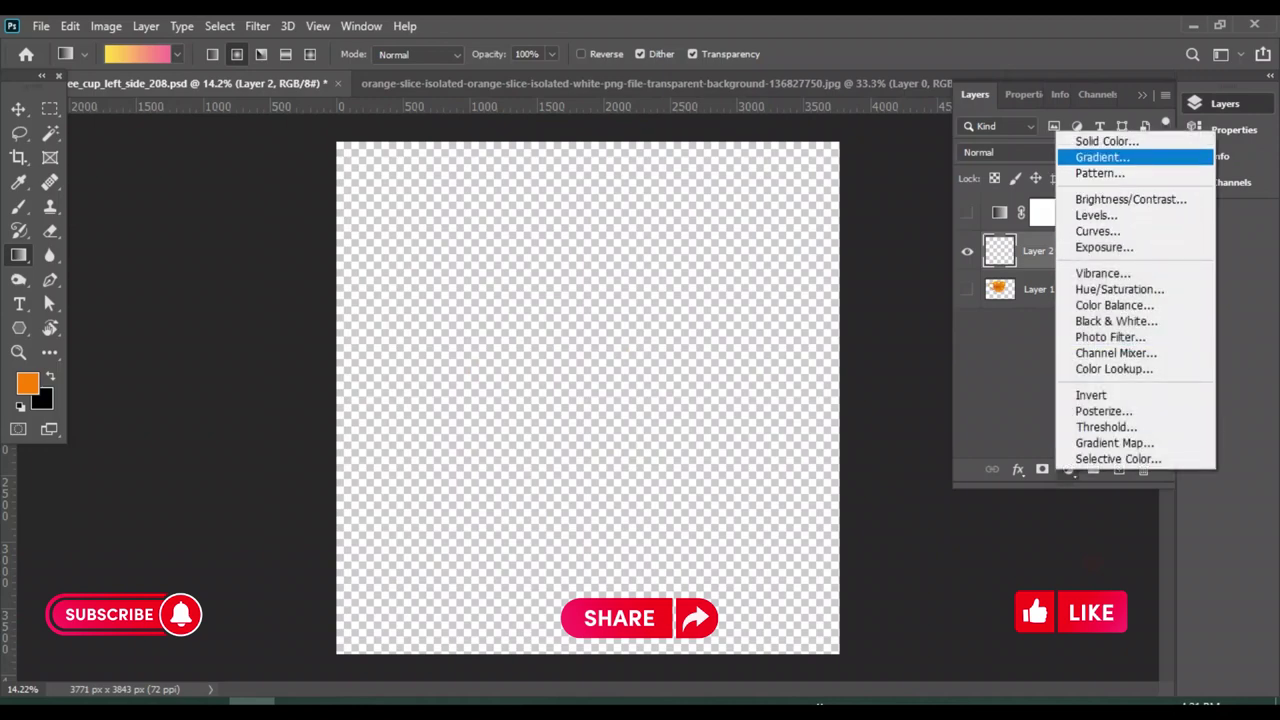
Add a Gradient Fill layer using the Oranges > Orange_10 preset after trying several others
{"action": "left_click", "coordinate": [1102, 157]}
{"action": "left_click", "coordinate": [933, 117]}
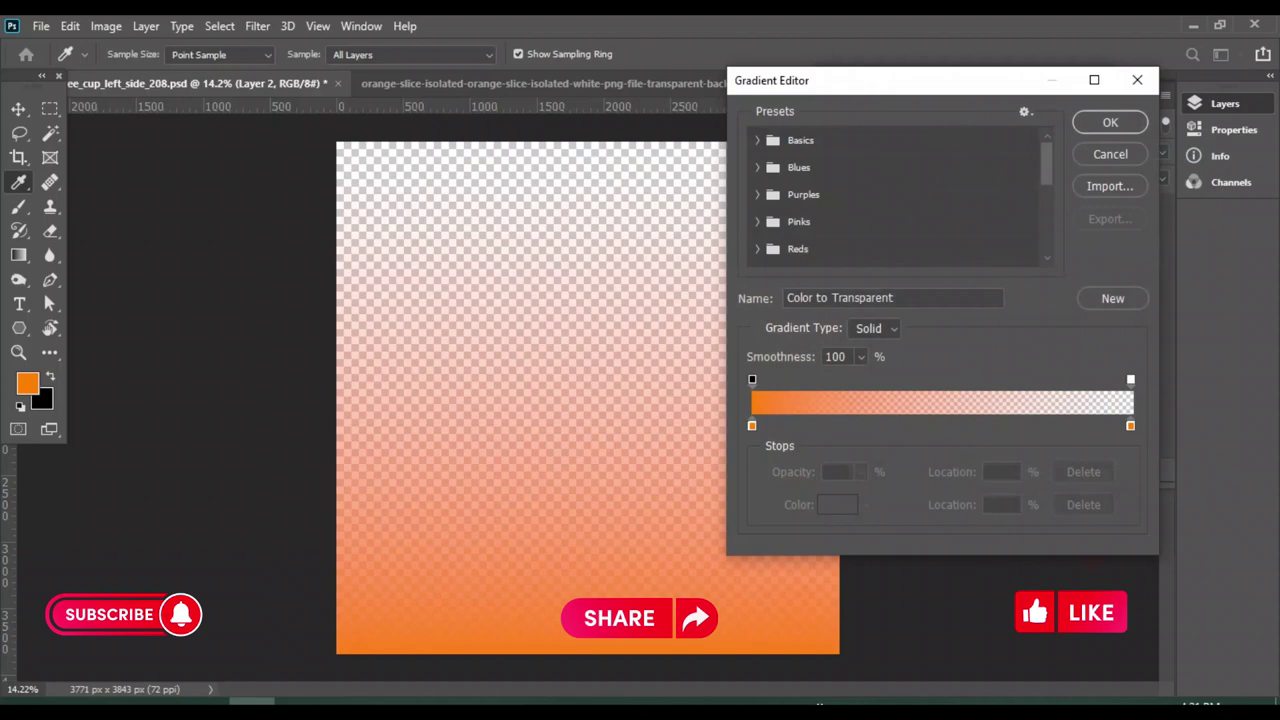
{"action": "scroll", "coordinate": [895, 195], "scroll_direction": "down", "scroll_amount": 2}
{"action": "left_click", "coordinate": [757, 216]}
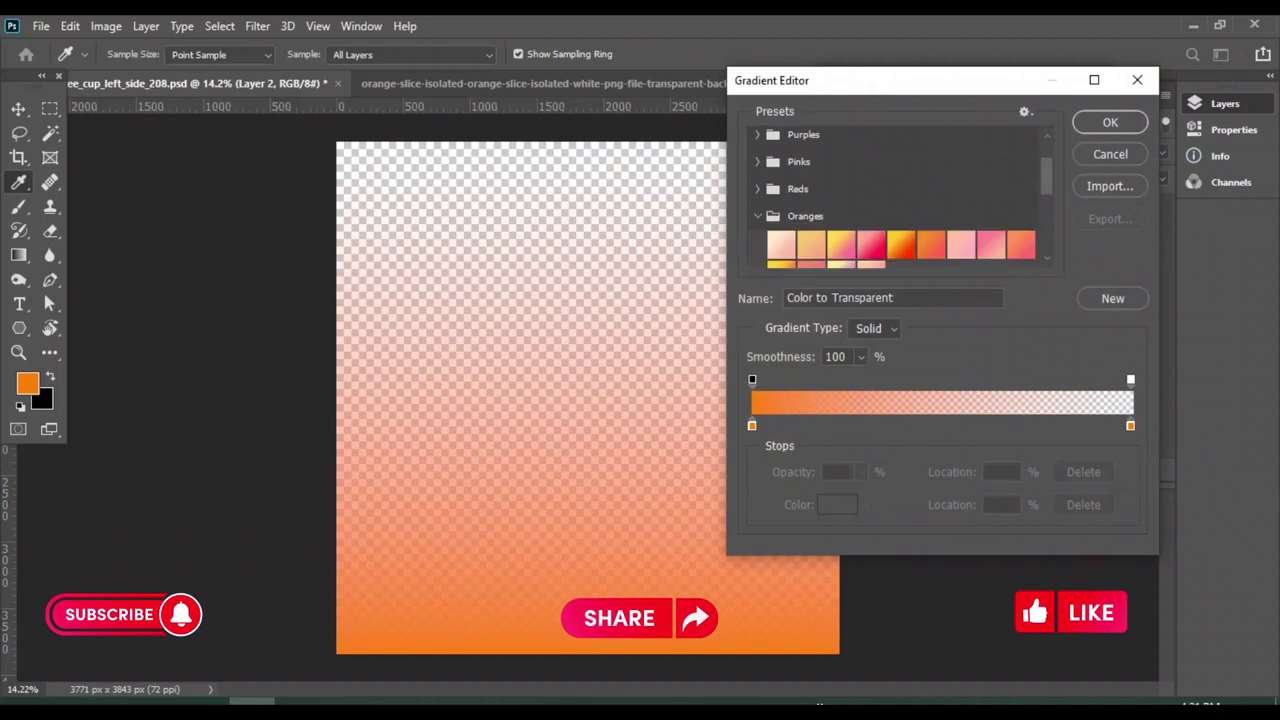
{"action": "scroll", "coordinate": [900, 200], "scroll_direction": "down", "scroll_amount": 1}
{"action": "left_click", "coordinate": [900, 215]}
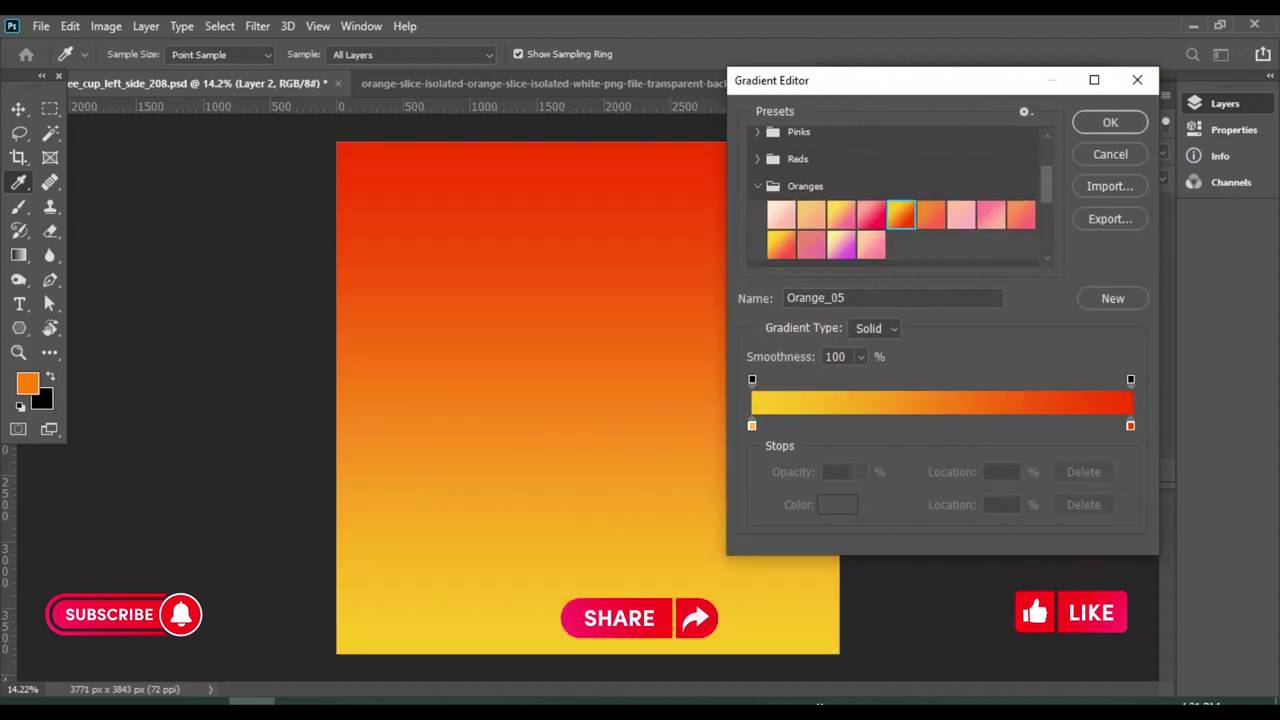
{"action": "left_click", "coordinate": [841, 215]}
{"action": "left_click", "coordinate": [811, 215]}
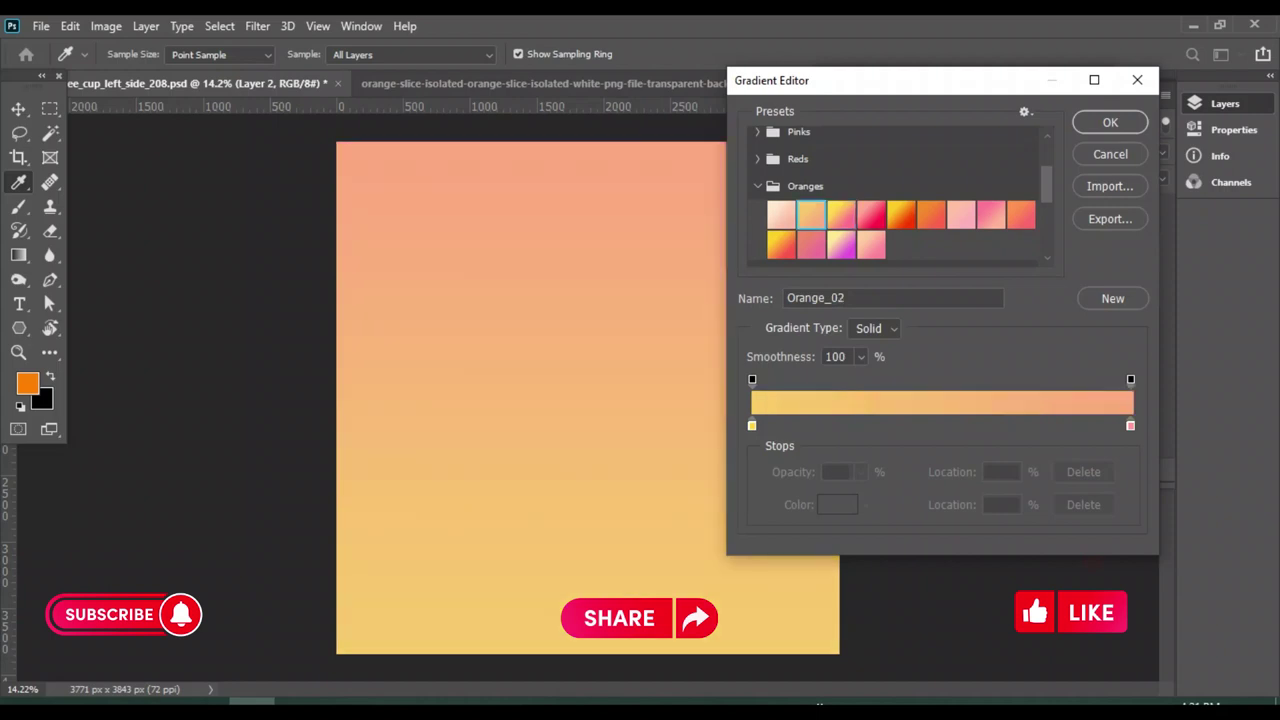
{"action": "left_click", "coordinate": [871, 215]}
{"action": "left_click", "coordinate": [900, 215]}
{"action": "left_click", "coordinate": [930, 215]}
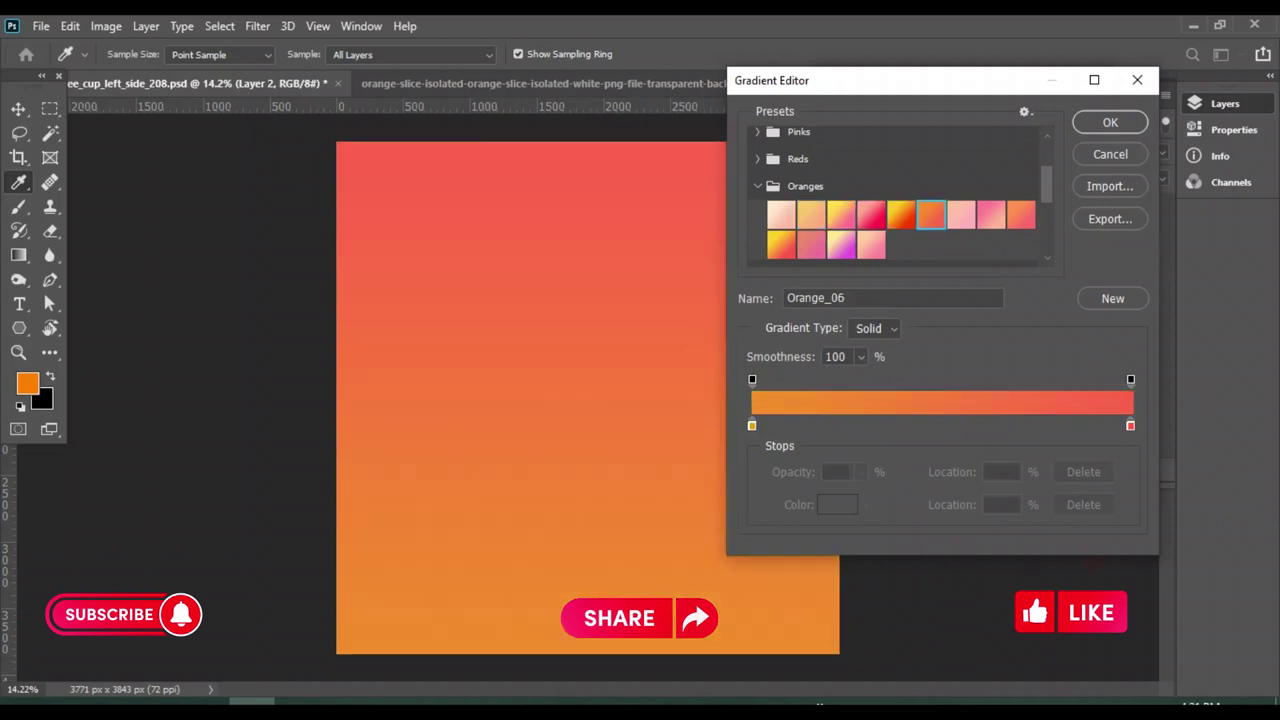
{"action": "left_click", "coordinate": [1020, 215]}
{"action": "left_click", "coordinate": [781, 244]}
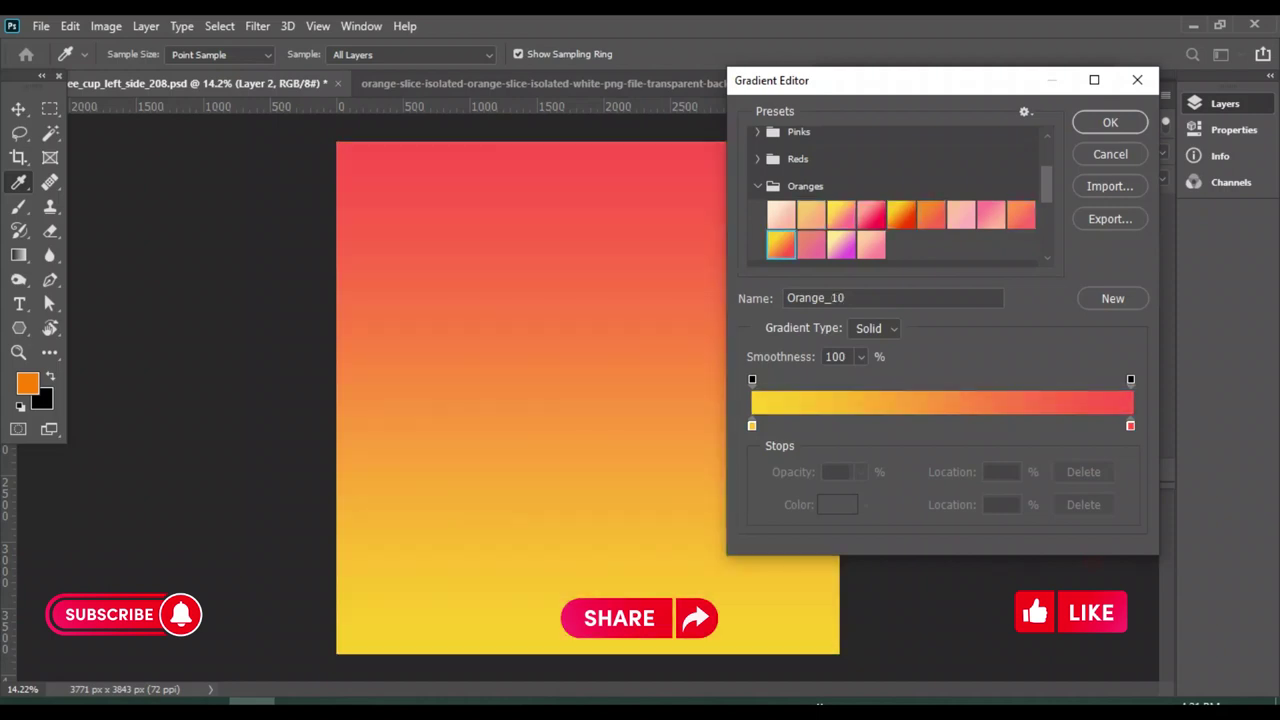
{"action": "key", "text": "Return"}
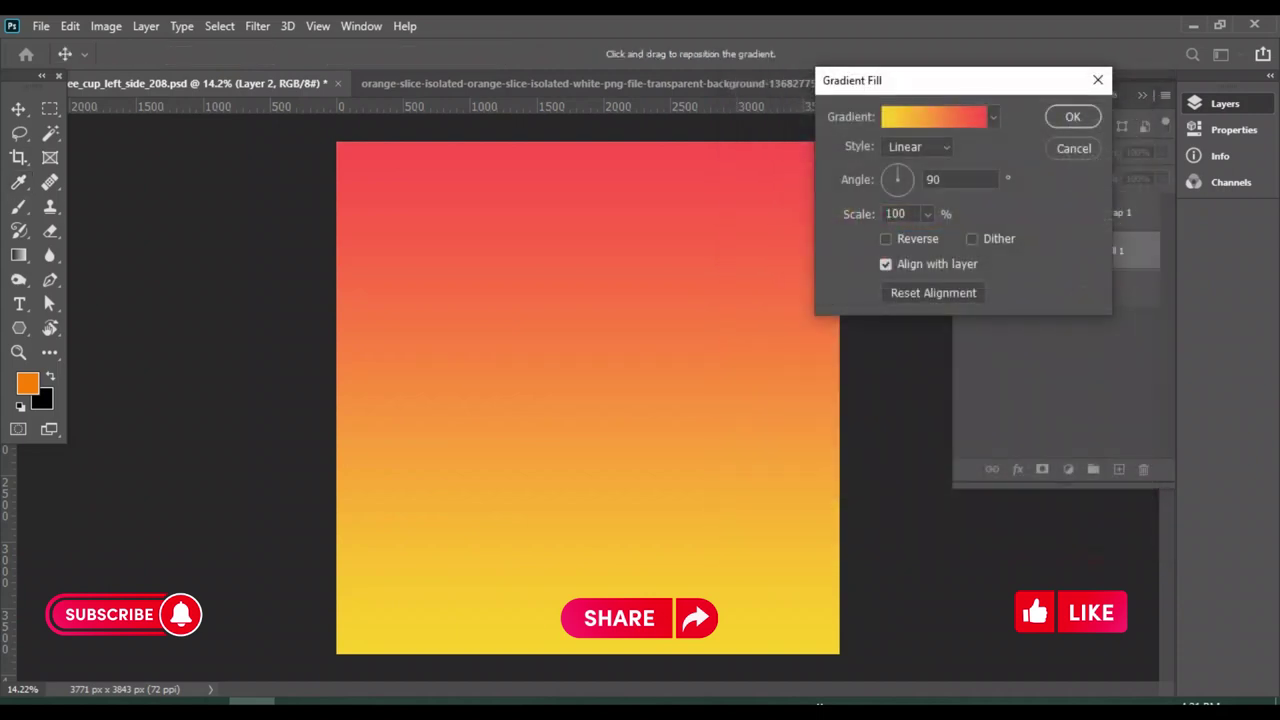
Make the fill Radial, change its right stop to #fe8001, and scale it to 133%
{"action": "left_click", "coordinate": [918, 146]}
{"action": "left_click", "coordinate": [905, 177]}
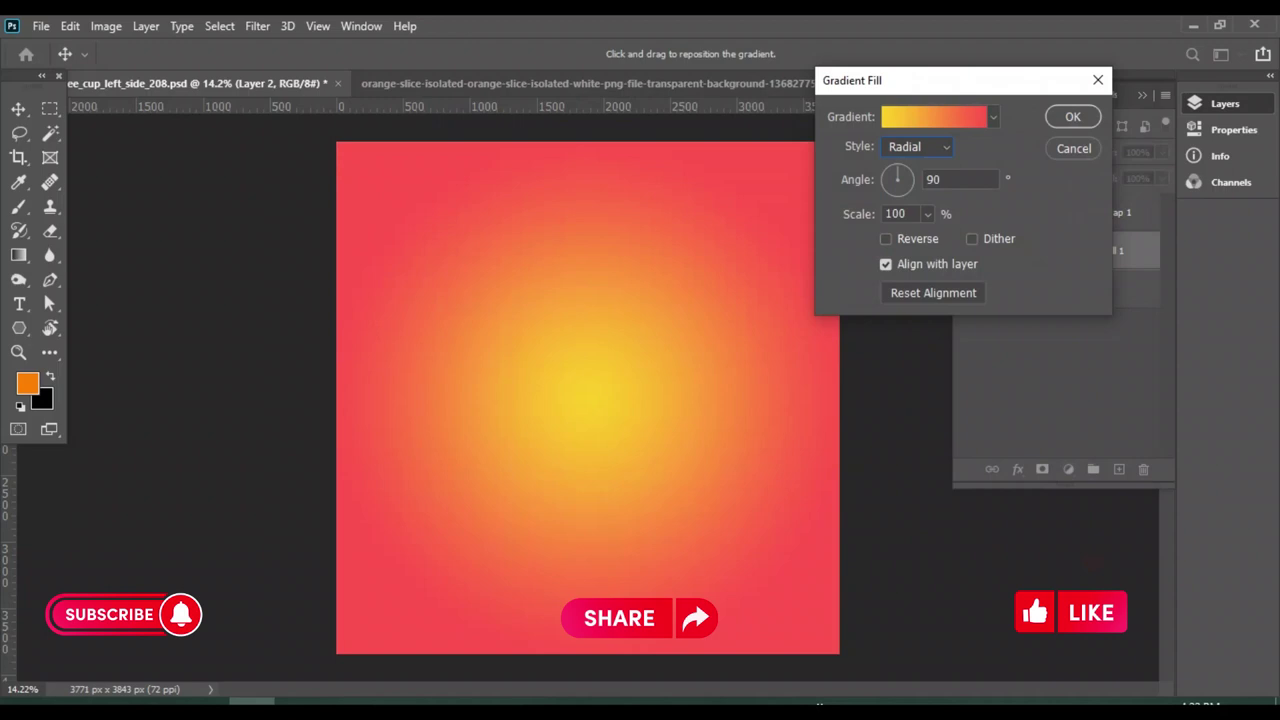
{"action": "left_click", "coordinate": [933, 117]}
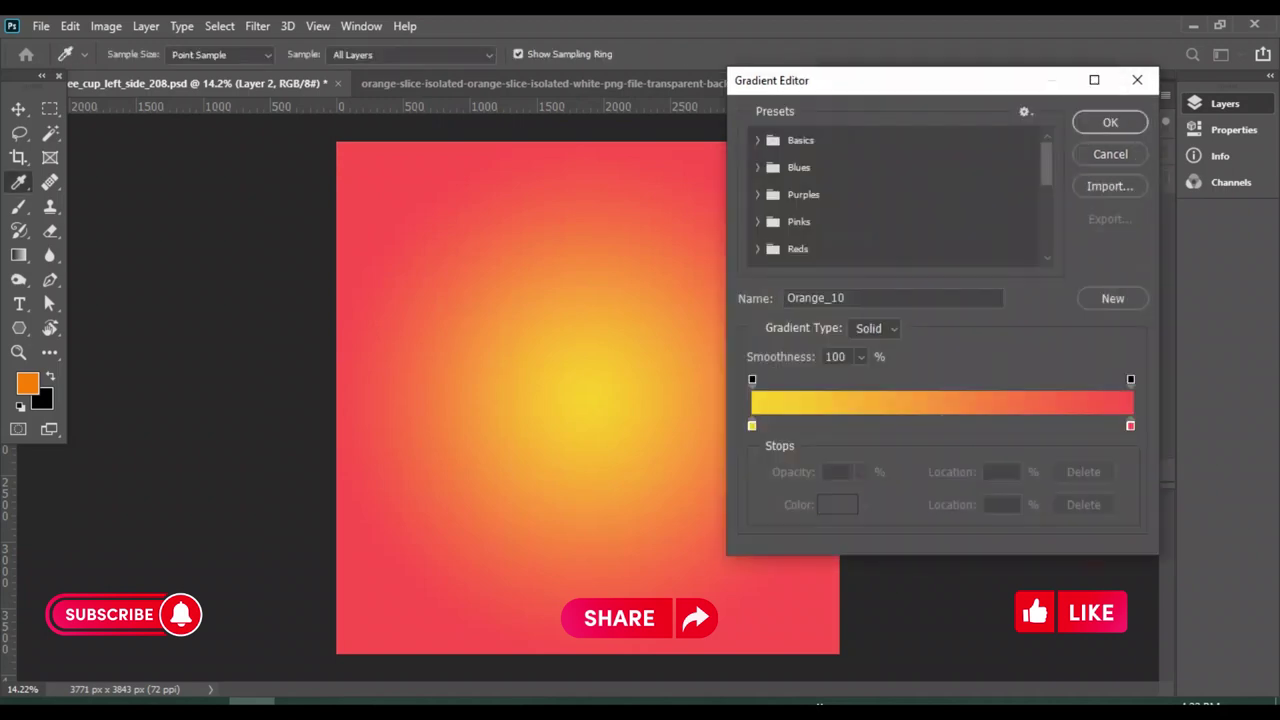
{"action": "double_click", "coordinate": [1130, 425]}
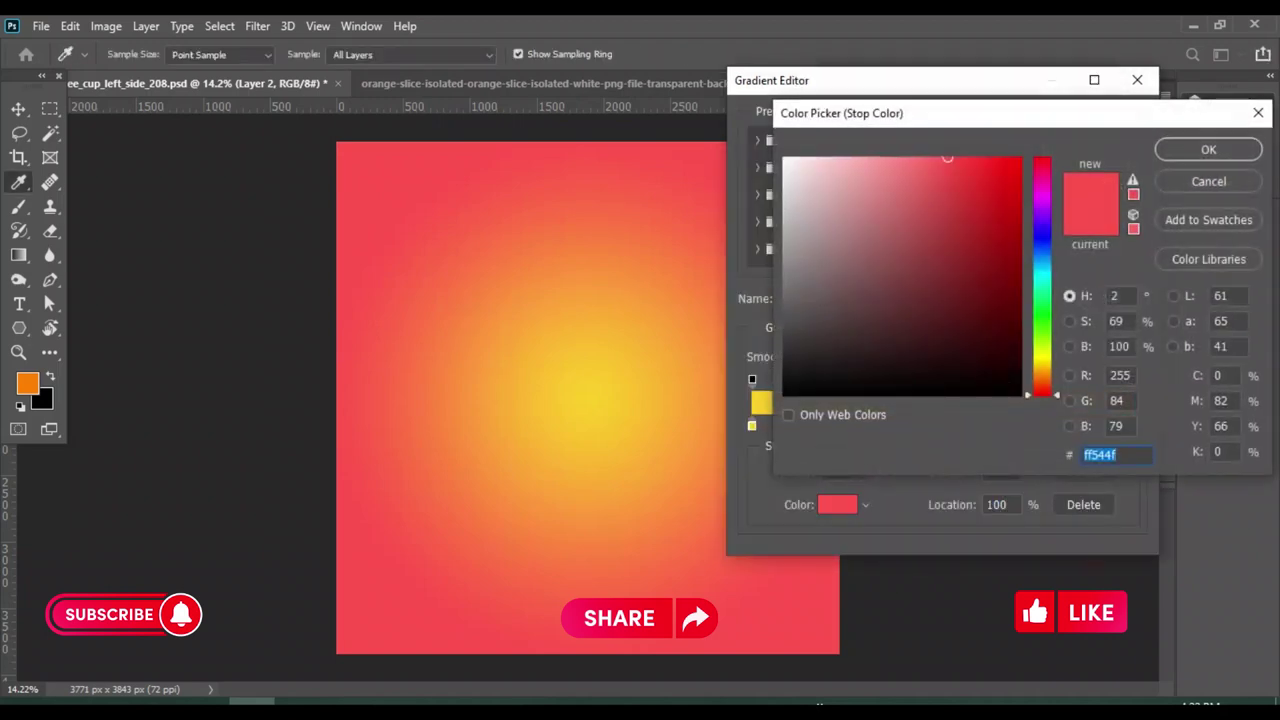
{"action": "type", "text": "fe8001"}
{"action": "left_click", "coordinate": [1208, 149]}
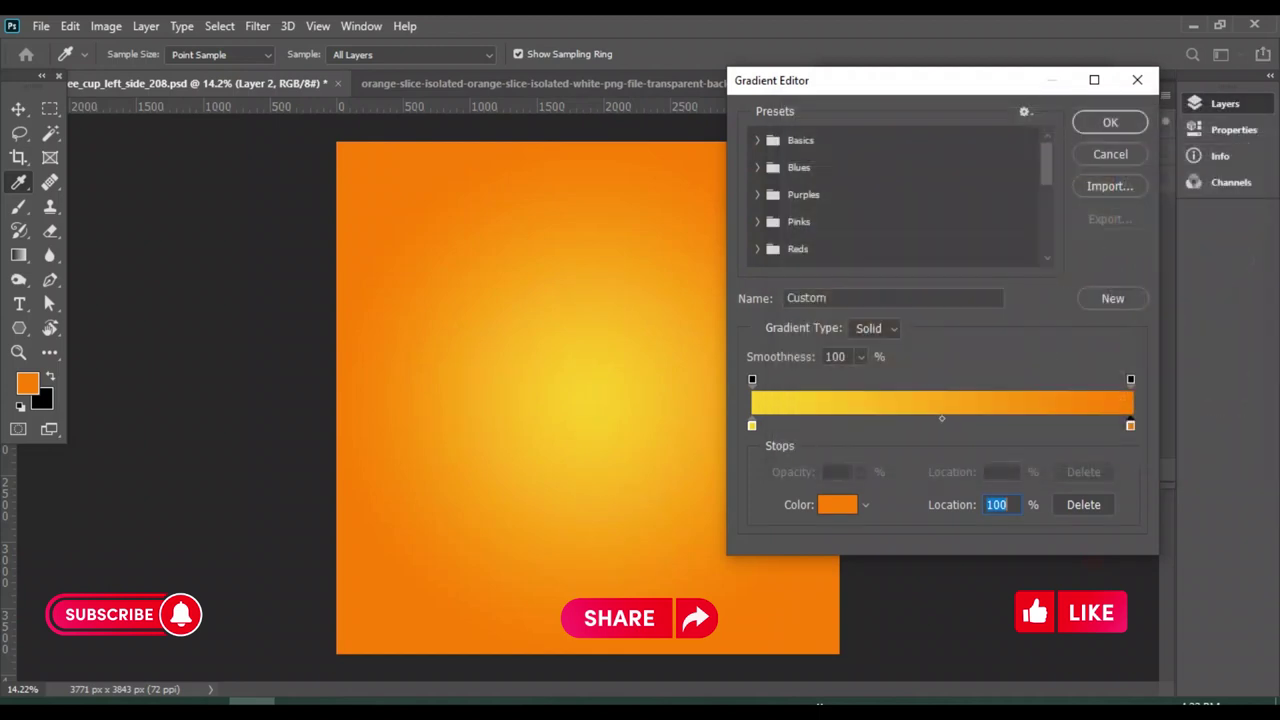
{"action": "left_click", "coordinate": [1108, 120]}
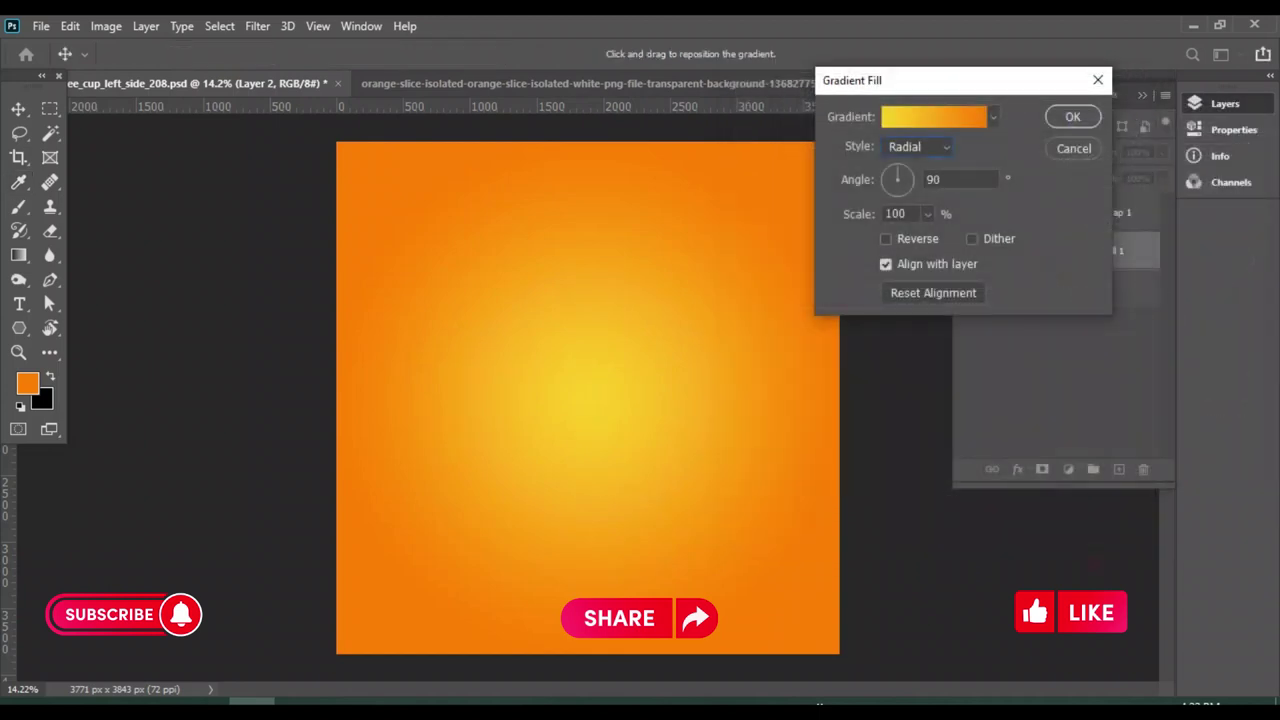
{"action": "left_click", "coordinate": [927, 213]}
{"action": "left_click_drag", "start_coordinate": [926, 238], "coordinate": [929, 238]}
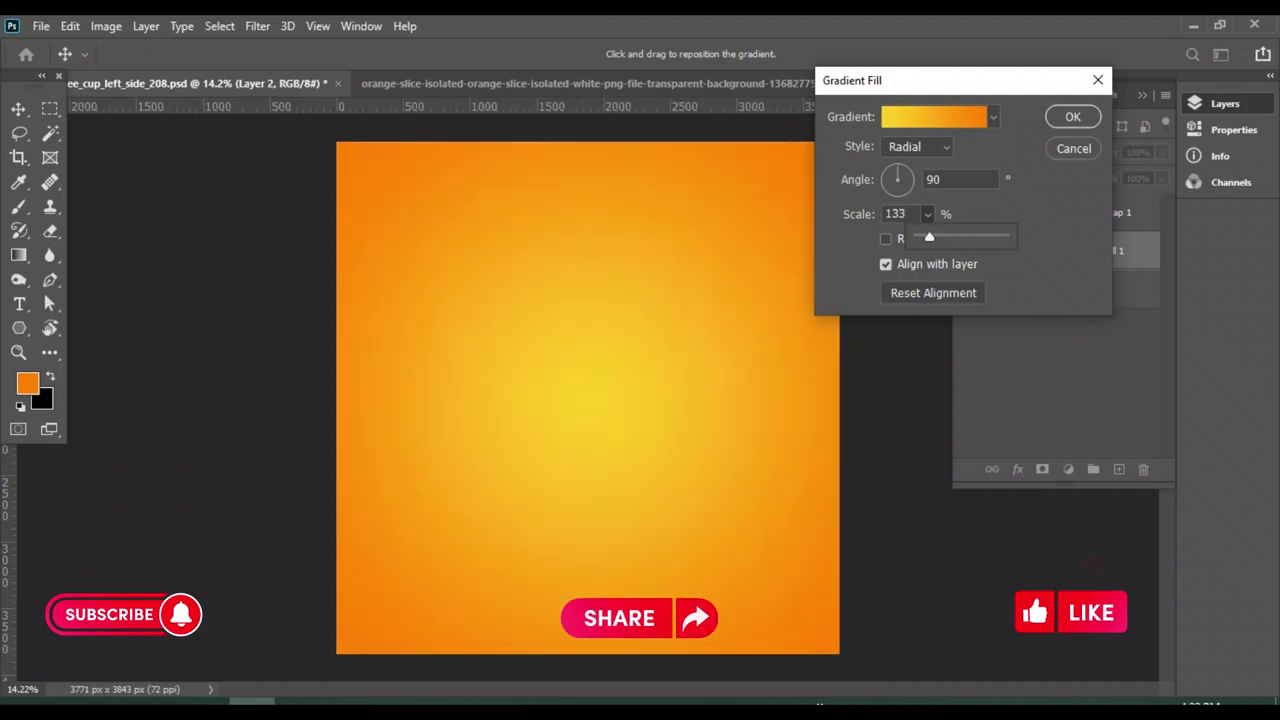
Apply the gradient fill and show Gradient Map 1 at 18% opacity
{"action": "left_click", "coordinate": [1072, 116]}
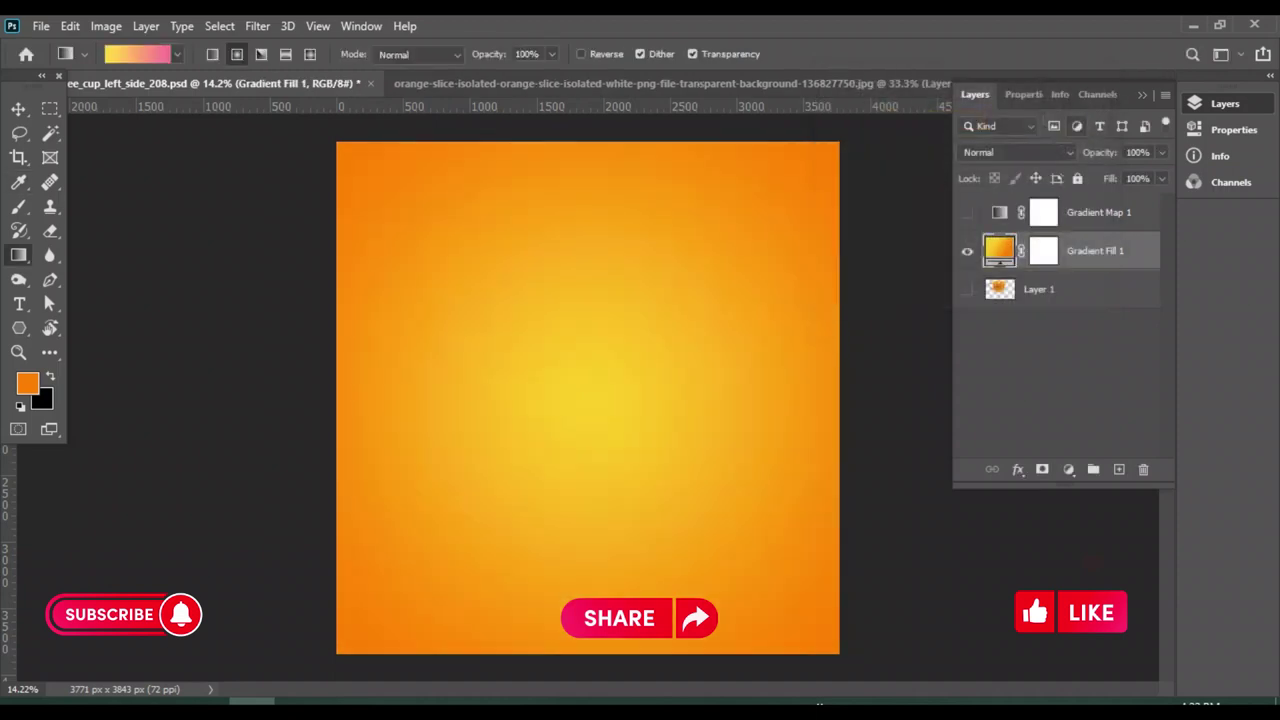
{"action": "left_click", "coordinate": [967, 212]}
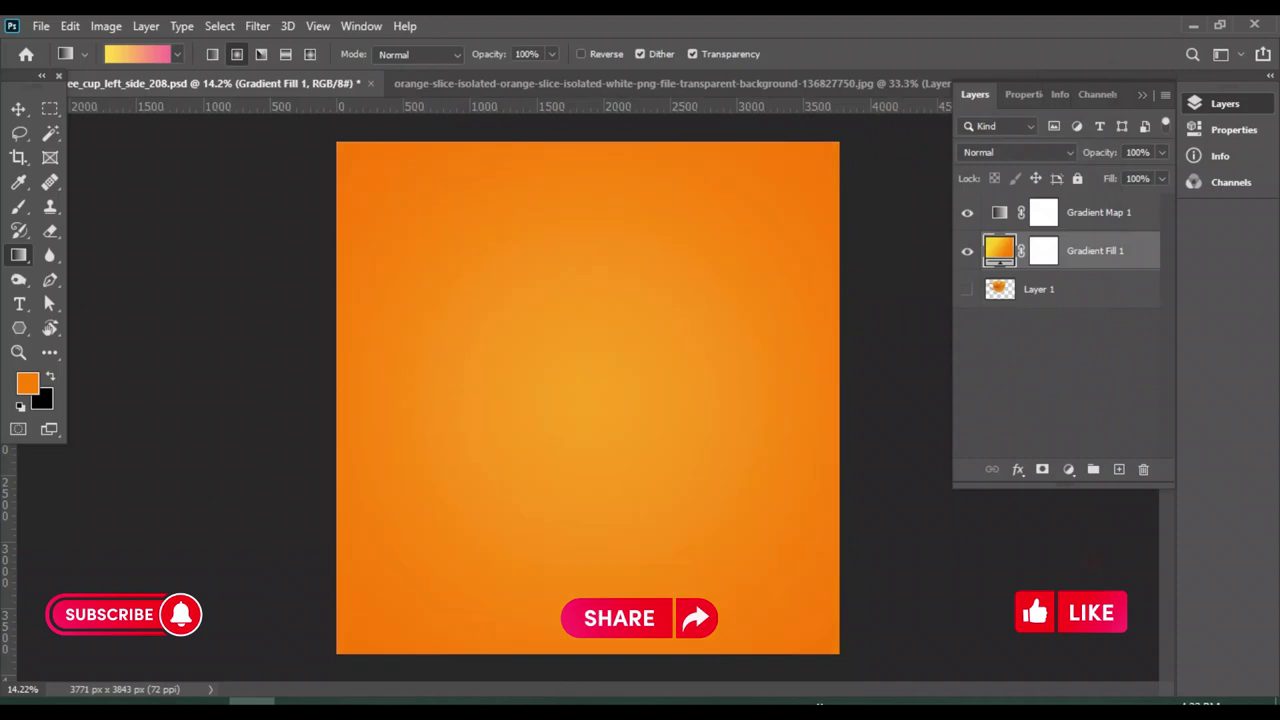
{"action": "left_click", "coordinate": [1161, 152]}
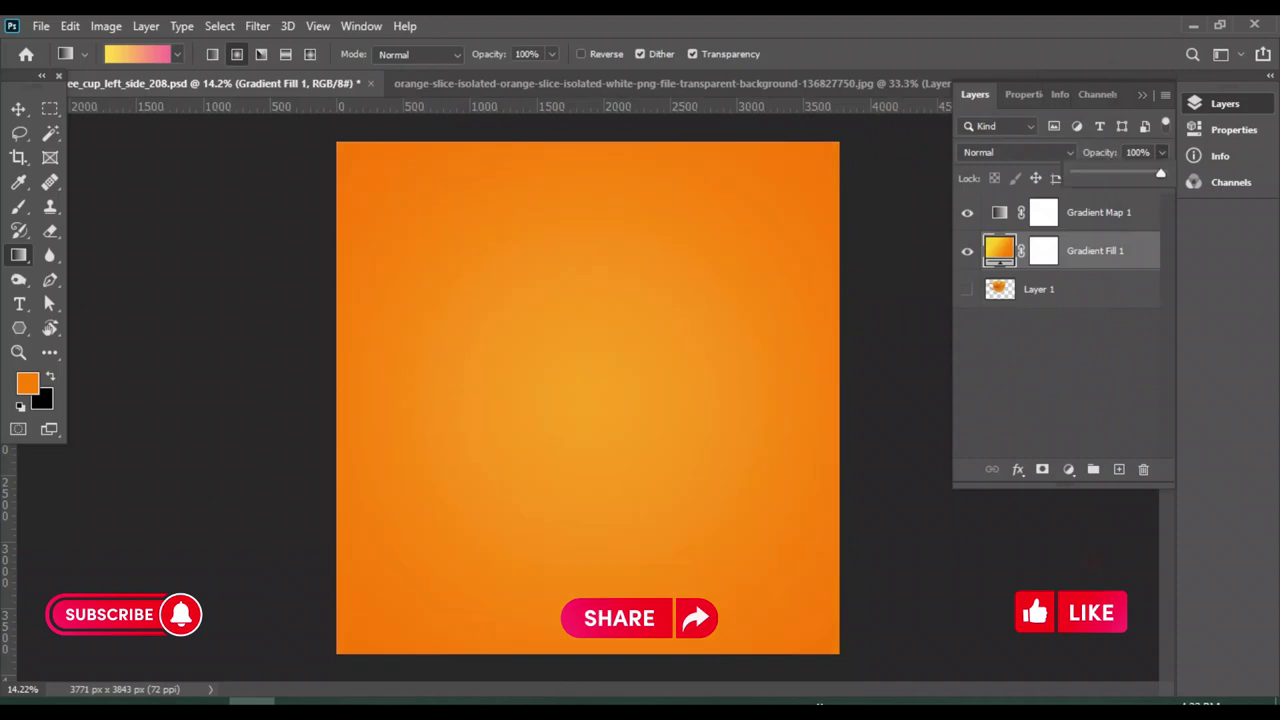
{"action": "left_click", "coordinate": [1043, 212]}
{"action": "left_click", "coordinate": [1161, 152]}
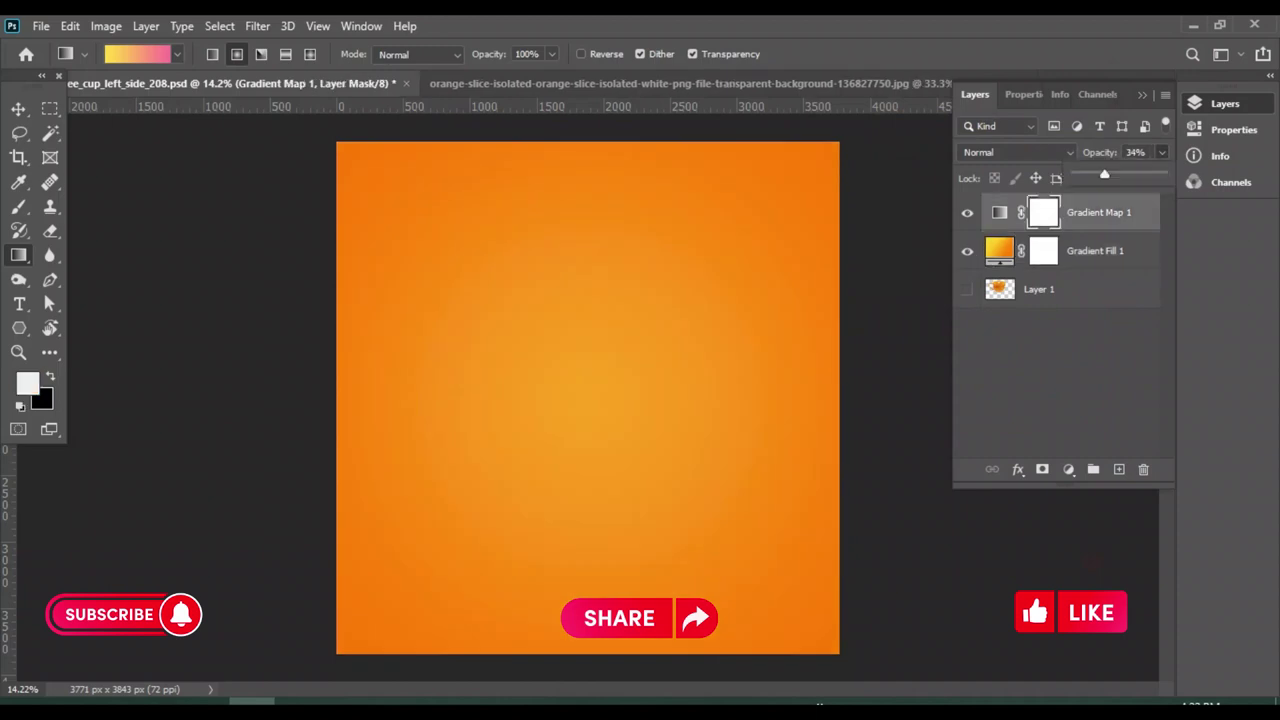
{"action": "left_click_drag", "start_coordinate": [1104, 174], "coordinate": [1088, 174]}
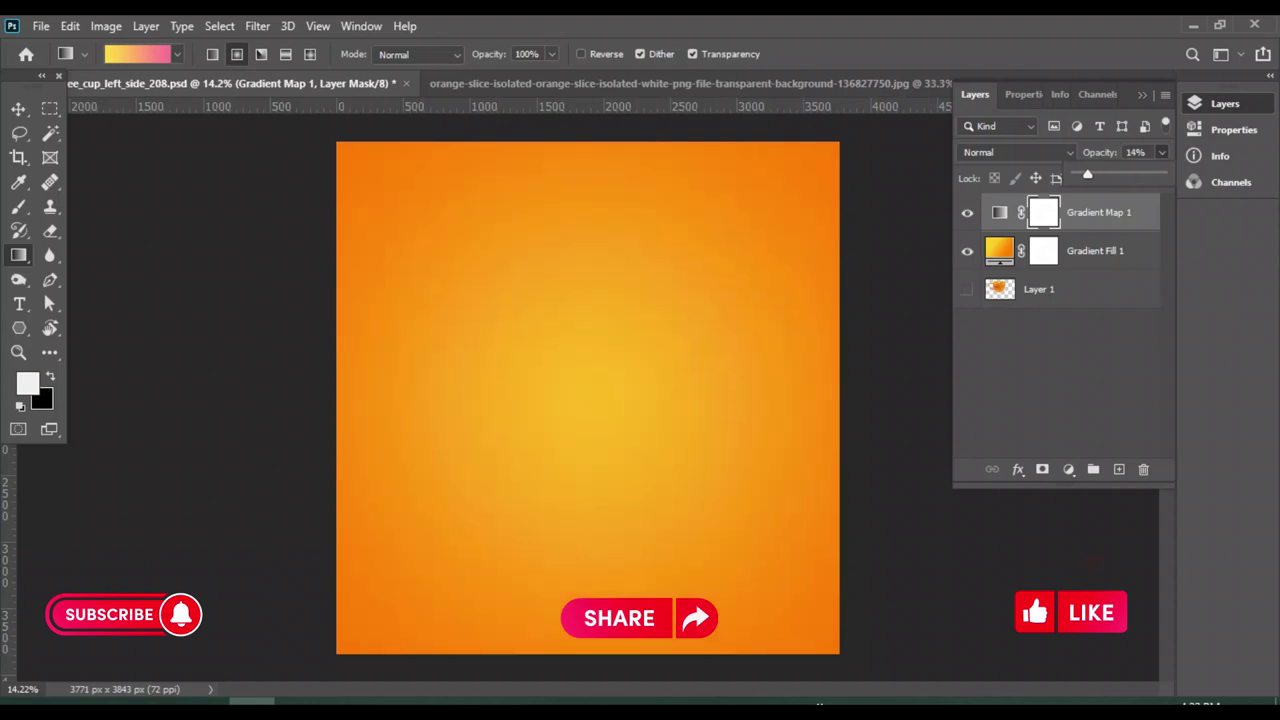
{"action": "left_click", "coordinate": [1060, 380]}
Show the cup layer, move it above the background, and scale it to about 126%
{"action": "left_click", "coordinate": [1095, 251]}
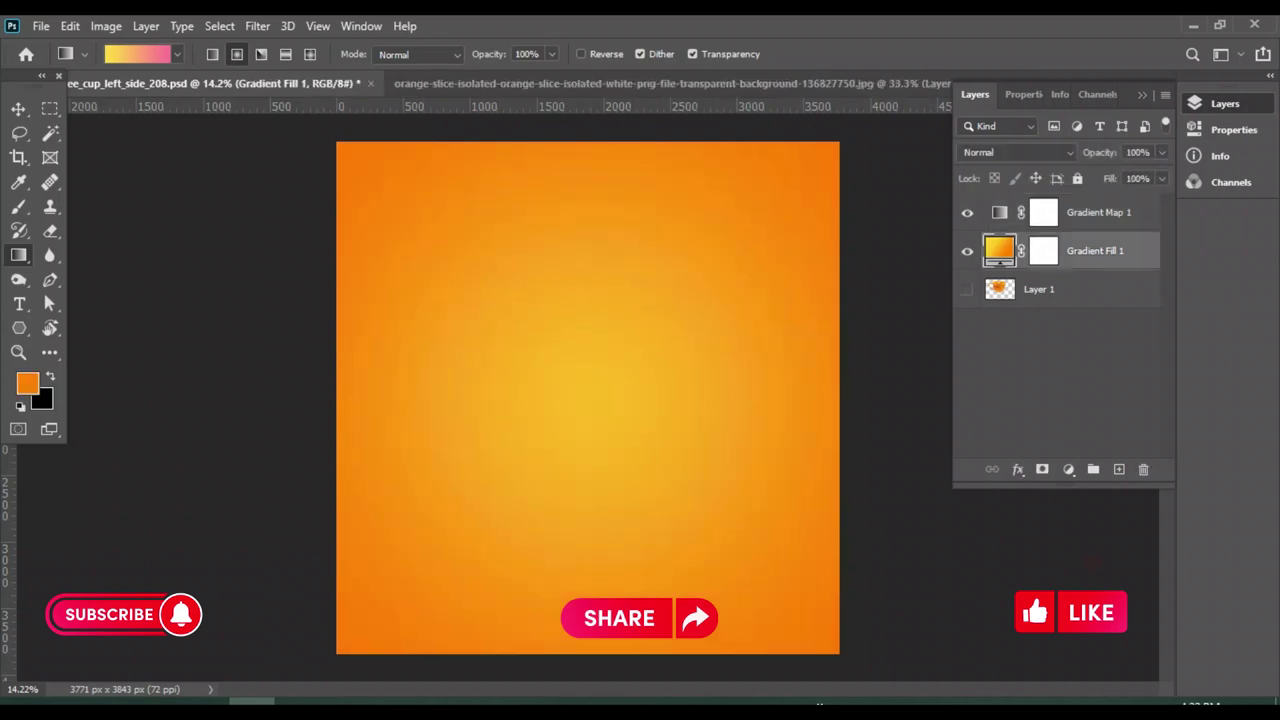
{"action": "left_click", "coordinate": [967, 289]}
{"action": "left_click_drag", "start_coordinate": [1039, 289], "coordinate": [1039, 205]}
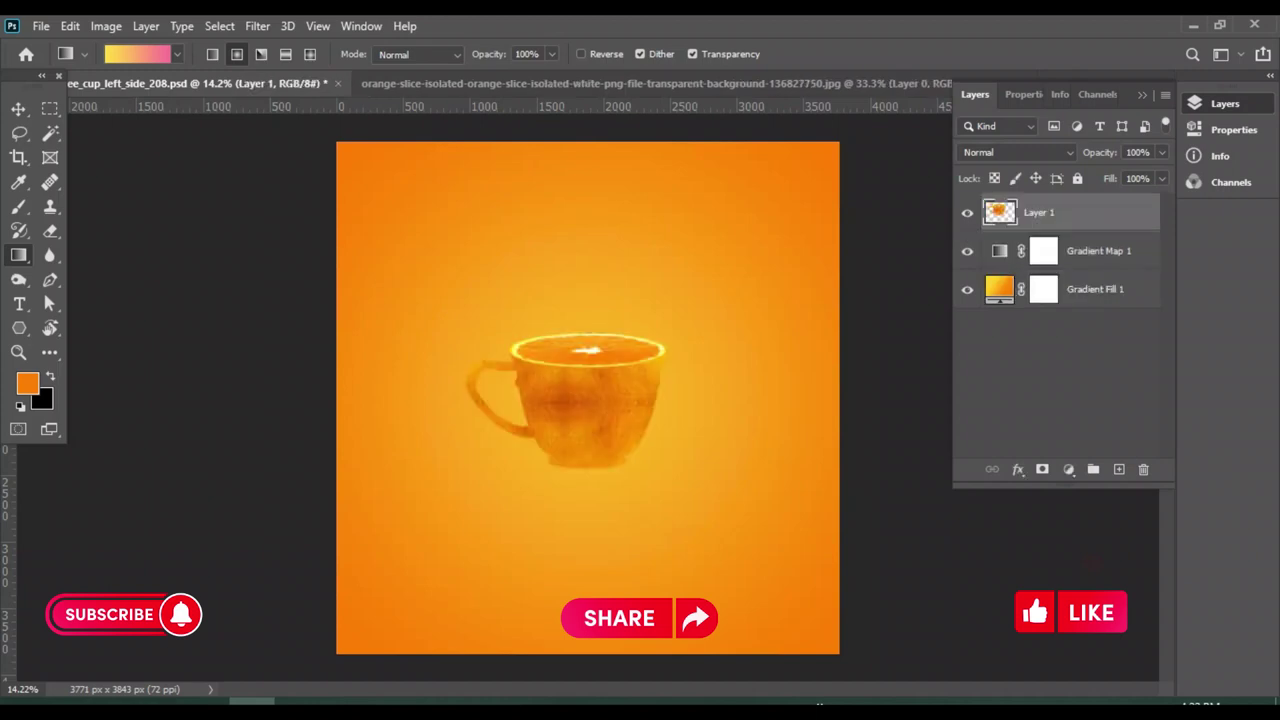
{"action": "key", "text": "v"}
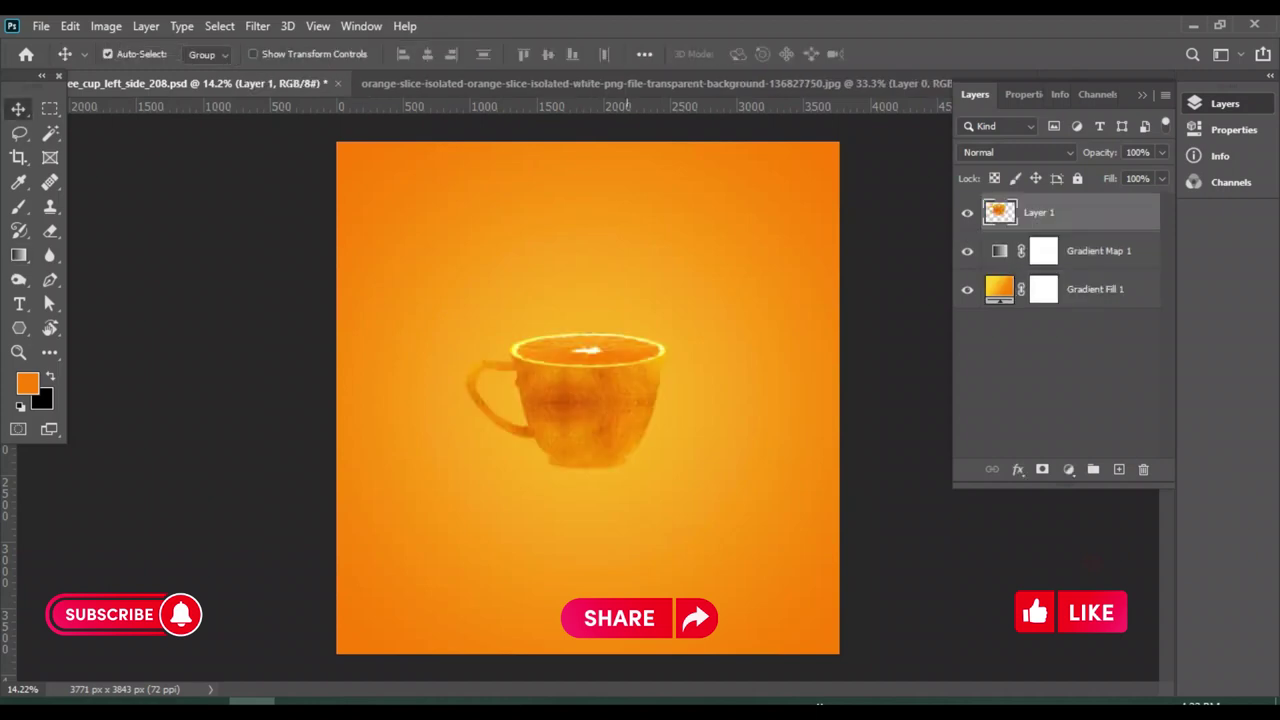
{"action": "left_click_drag", "start_coordinate": [612, 356], "coordinate": [612, 372]}
{"action": "key", "text": "ctrl+t"}
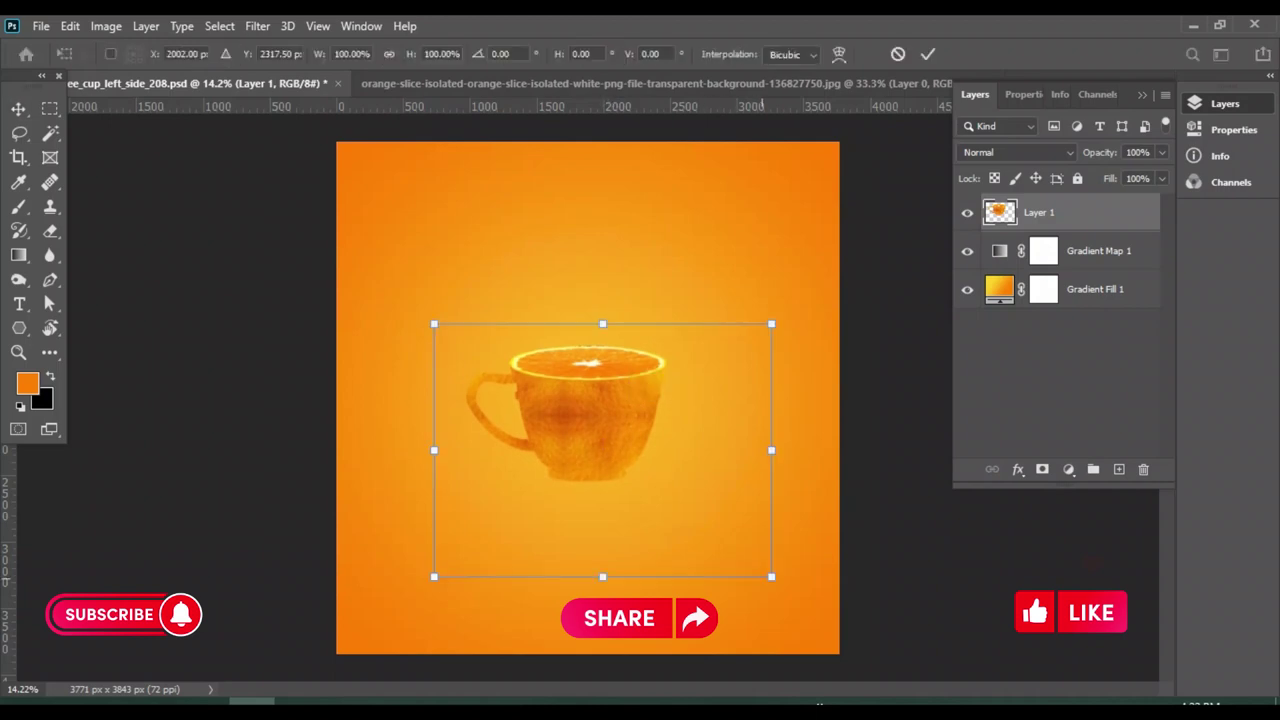
{"action": "left_click_drag", "start_coordinate": [771, 576], "coordinate": [860, 640]}
{"action": "mouse_move", "coordinate": [642, 416]}
{"action": "left_mouse_down"}
{"action": "mouse_move", "coordinate": [608, 389]}
{"action": "mouse_move", "coordinate": [606, 366]}
{"action": "mouse_move", "coordinate": [612, 390]}
{"action": "left_mouse_up"}
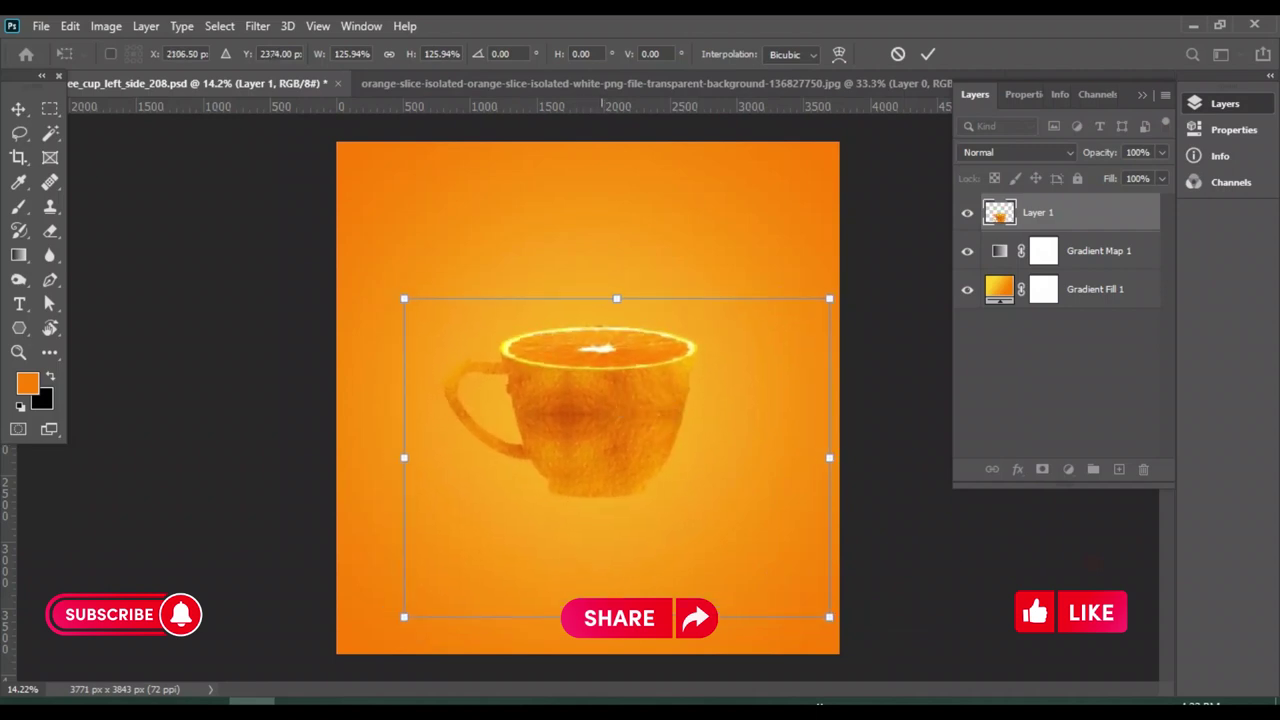
{"action": "key", "text": "Return"}
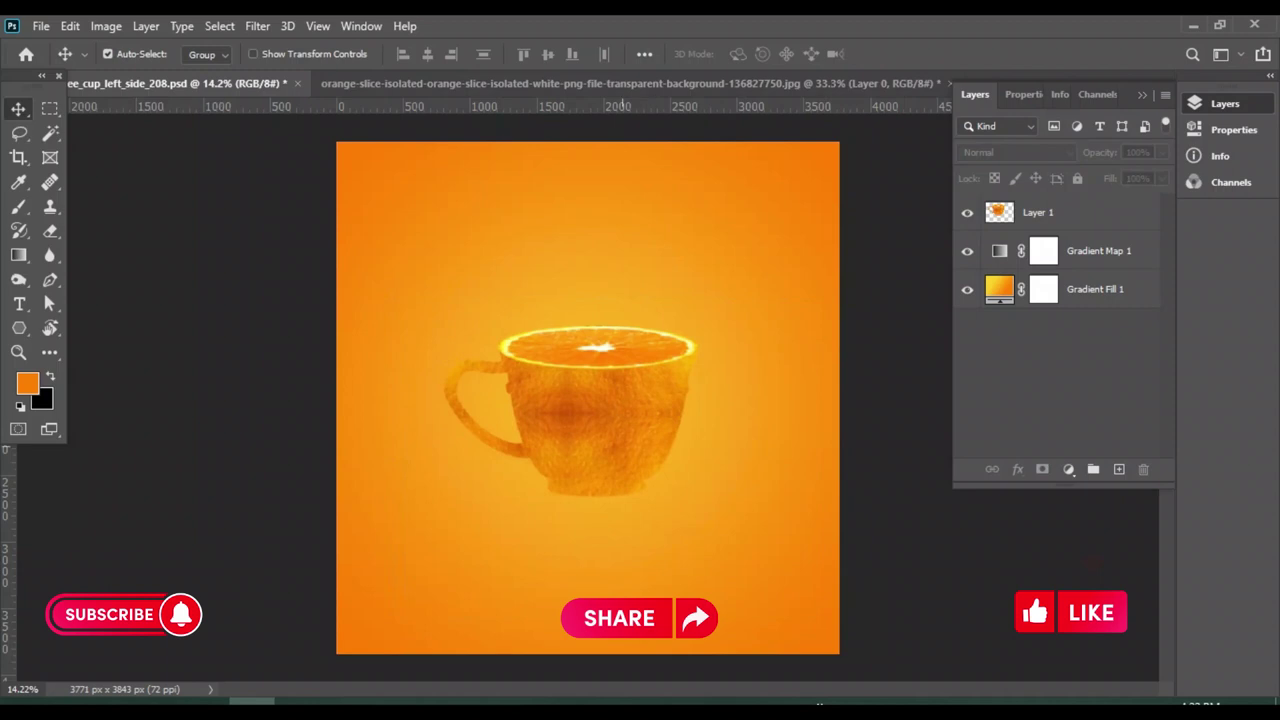
Delete the Gradient Map 1 adjustment and reposition the cup on the background
{"action": "left_click", "coordinate": [966, 289]}
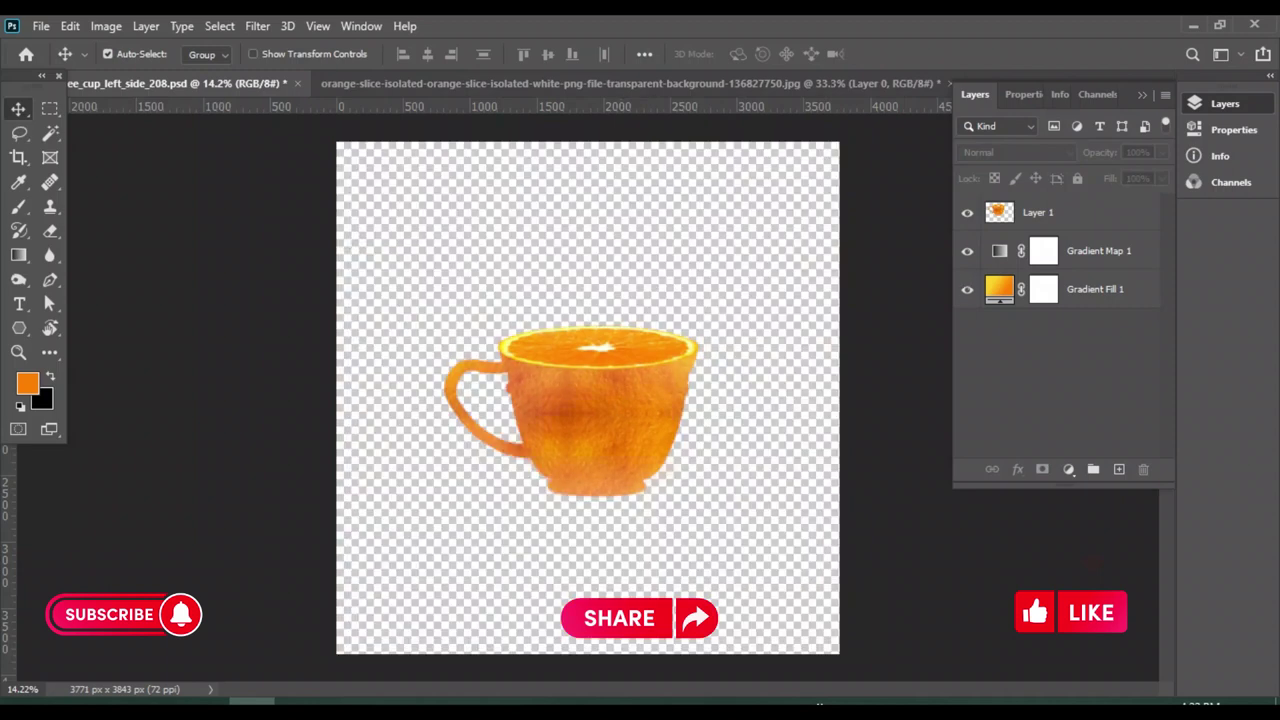
{"action": "left_click", "coordinate": [966, 289]}
{"action": "left_click", "coordinate": [966, 251]}
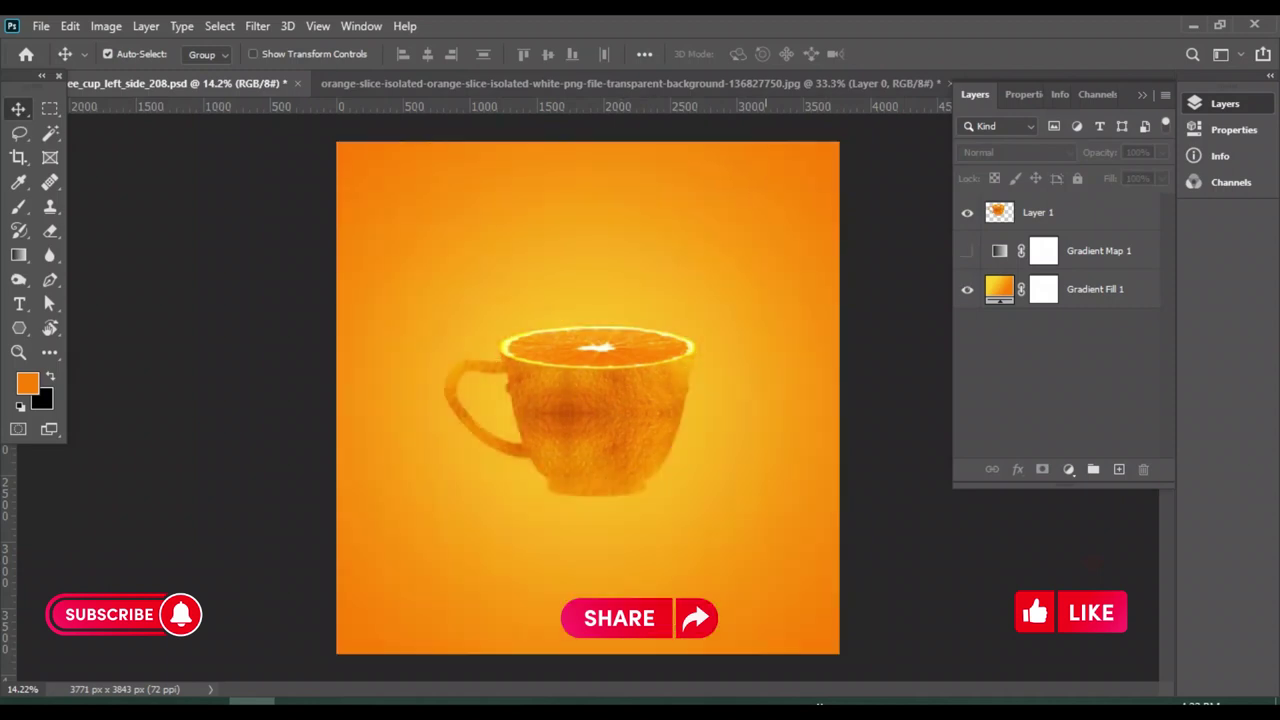
{"action": "left_click", "coordinate": [1098, 251]}
{"action": "key", "text": "Delete"}
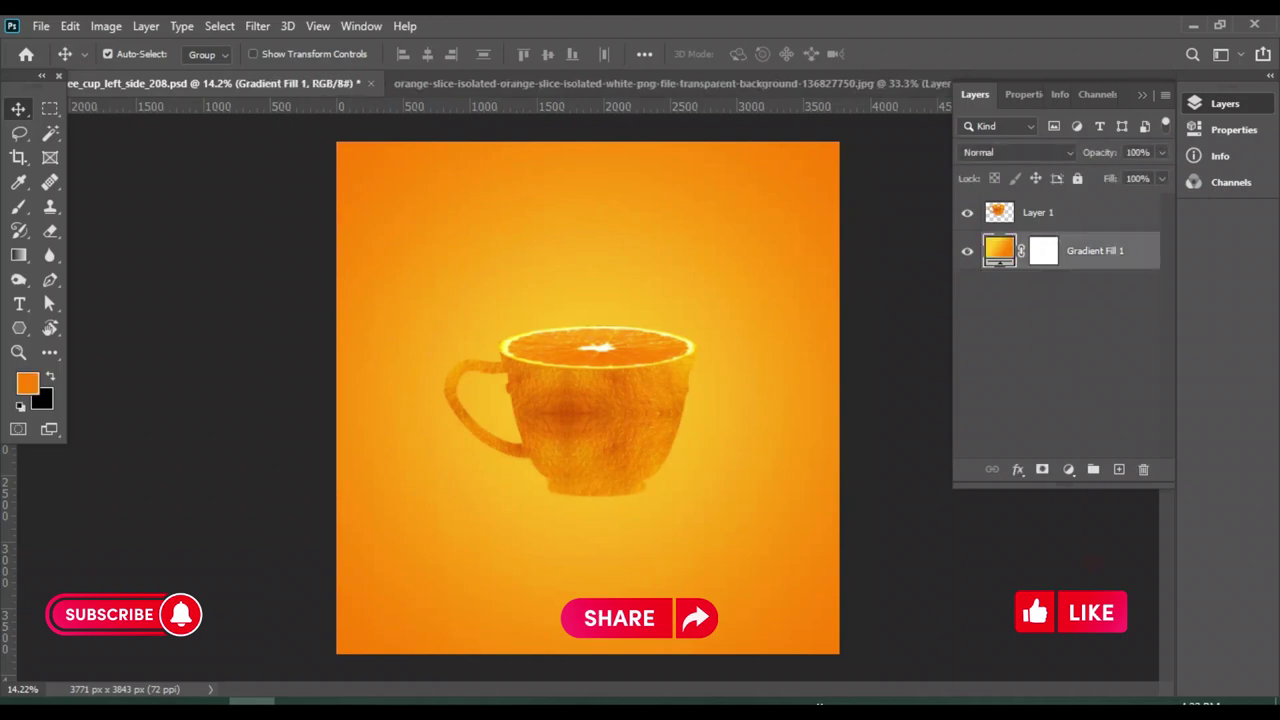
{"action": "left_click_drag", "start_coordinate": [580, 390], "coordinate": [582, 402]}
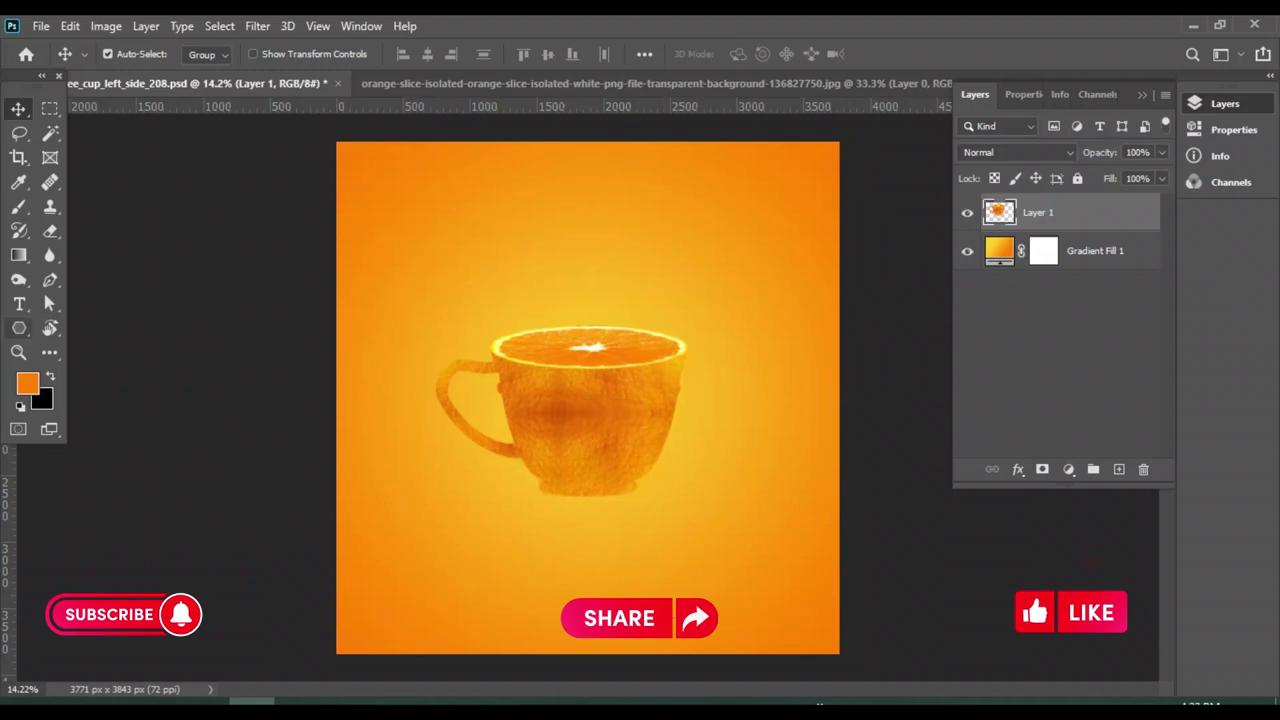
Set up a large black Brush, undoing a stroke accidentally painted on the cup layer
{"action": "left_click", "coordinate": [18, 206]}
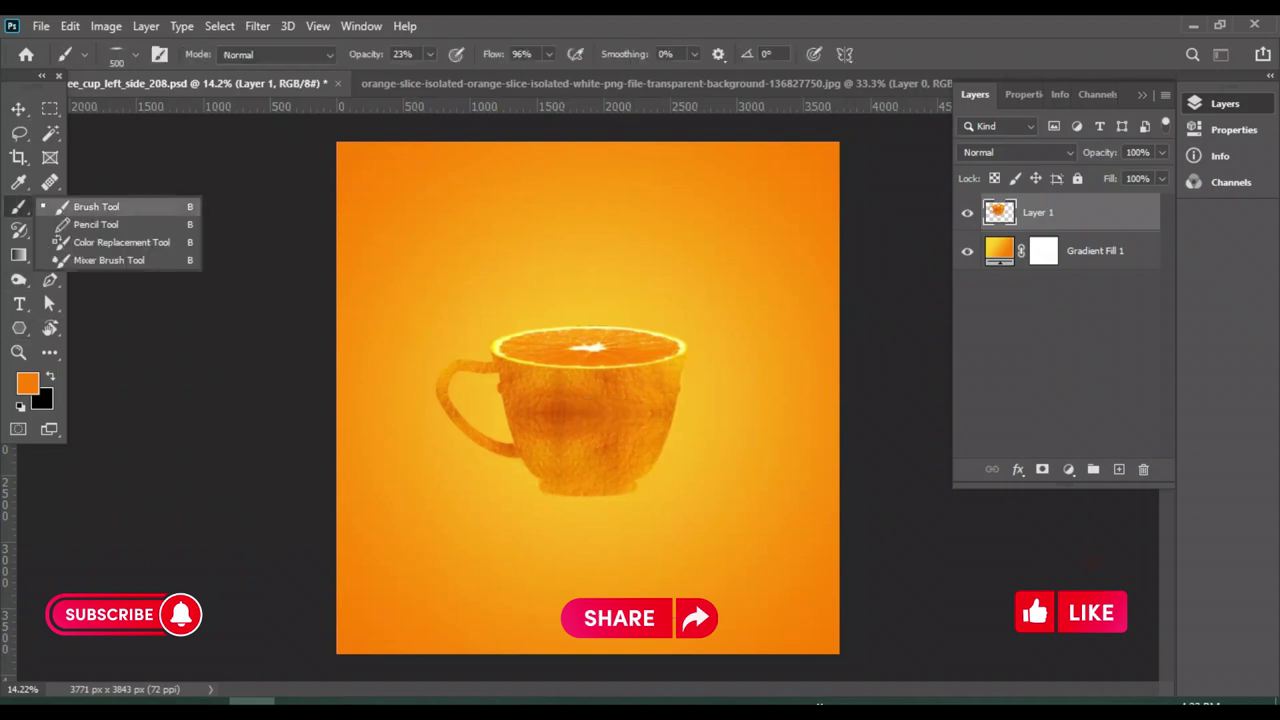
{"action": "left_click", "coordinate": [96, 206]}
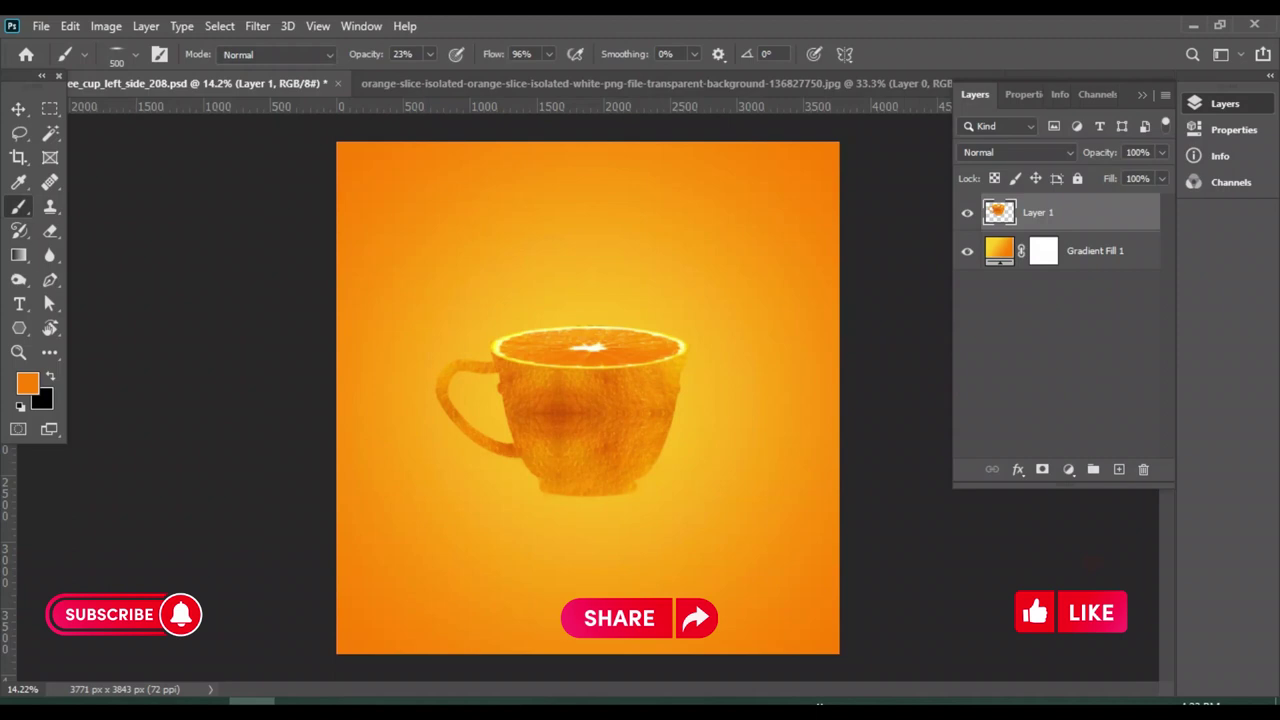
{"action": "left_click", "coordinate": [27, 383]}
{"action": "type", "text": "000000"}
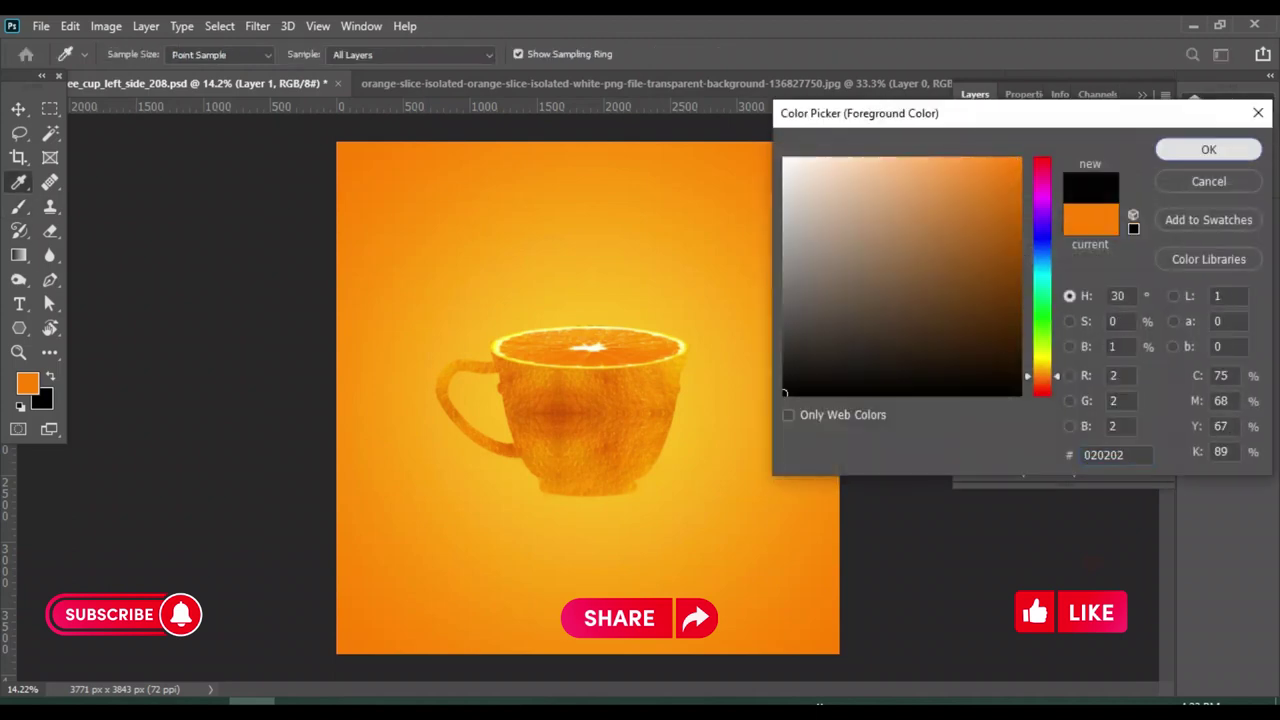
{"action": "left_click", "coordinate": [1208, 149]}
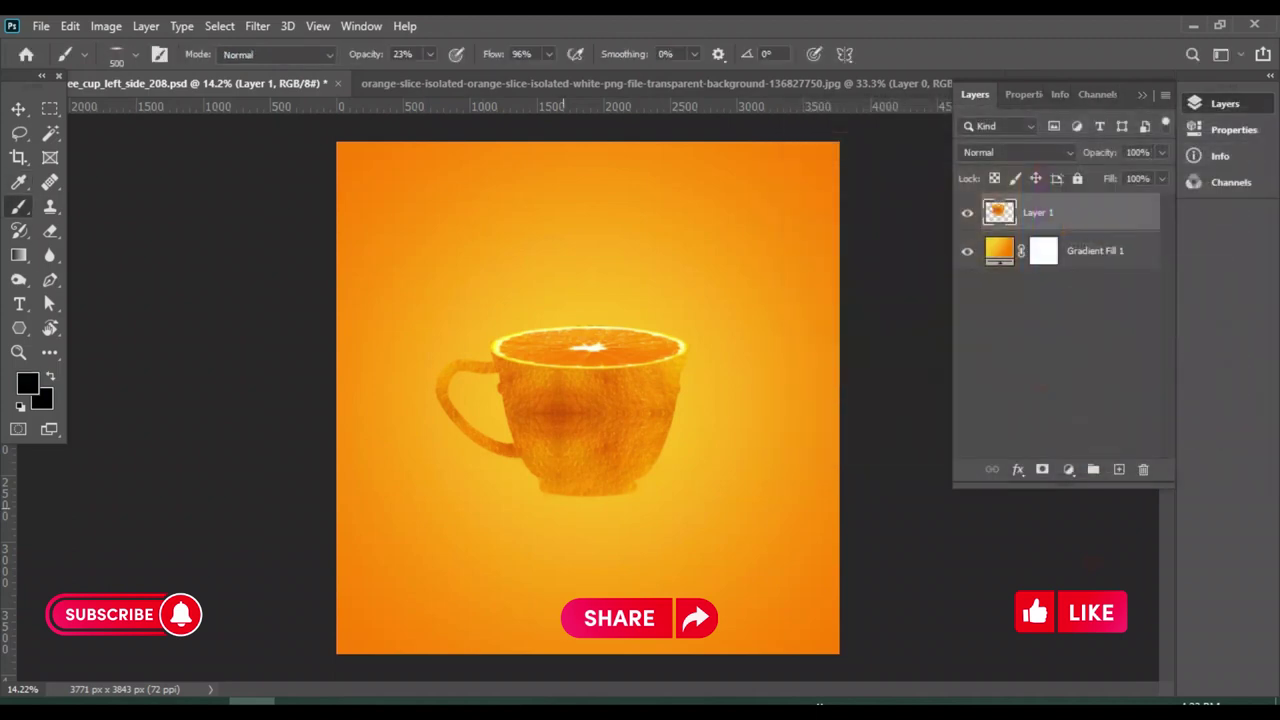
{"action": "key", "text": "bracketright"}
{"action": "key", "text": "bracketright"}
{"action": "key", "text": "bracketright"}
{"action": "left_click_drag", "start_coordinate": [490, 495], "coordinate": [685, 495]}
{"action": "key", "text": "ctrl+z"}
Paint a soft black shadow under the cup at 30% brush opacity on a new layer
{"action": "left_click", "coordinate": [1119, 469]}
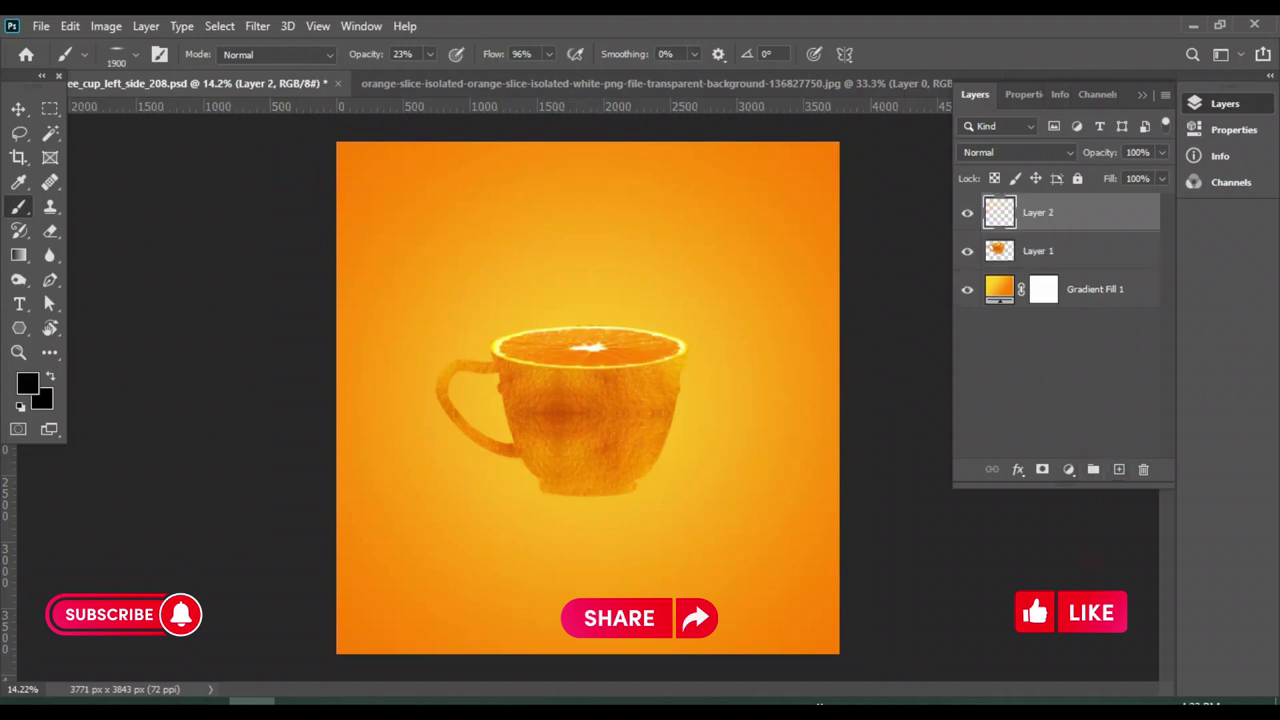
{"action": "left_click", "coordinate": [429, 54]}
{"action": "left_click_drag", "start_coordinate": [430, 76], "coordinate": [436, 76]}
{"action": "left_click_drag", "start_coordinate": [490, 490], "coordinate": [690, 490]}
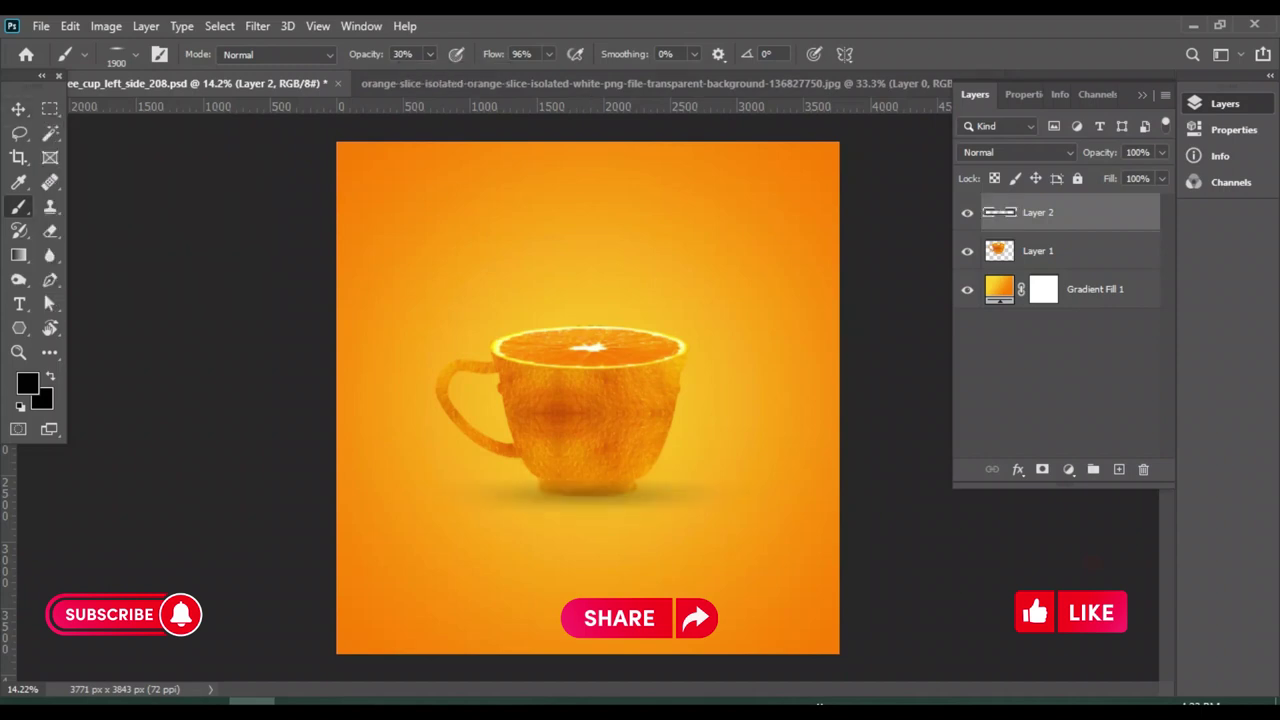
Paint a #fbb61a yellow-orange glow beneath the cup on another new layer
{"action": "left_click", "coordinate": [27, 383]}
{"action": "type", "text": "fbb61a"}
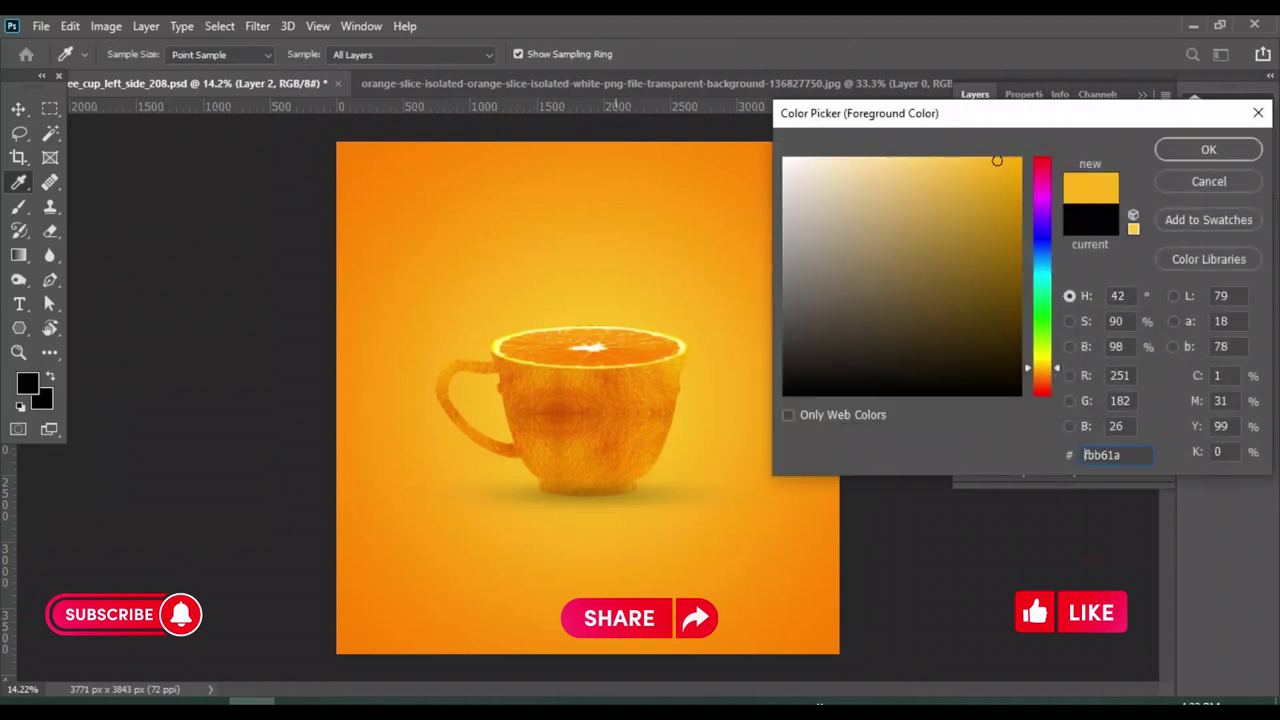
{"action": "left_click", "coordinate": [1208, 149]}
{"action": "left_click", "coordinate": [1119, 469]}
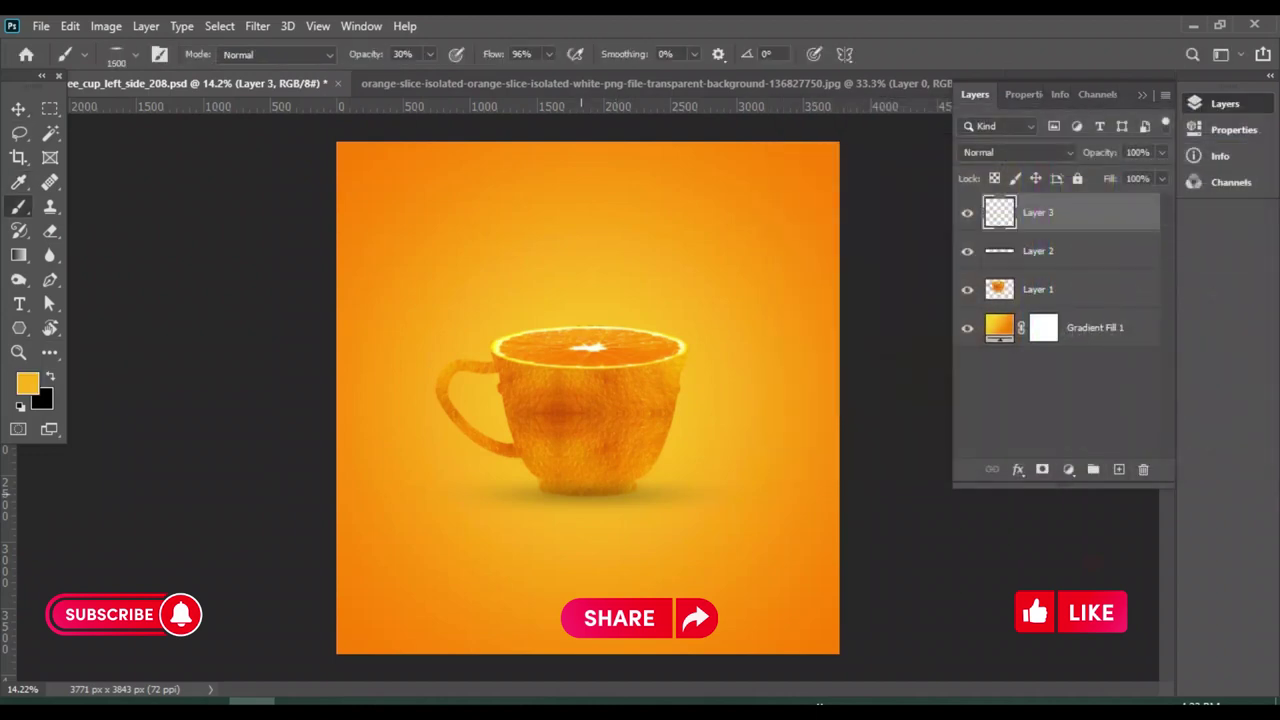
{"action": "mouse_move", "coordinate": [588, 491]}
{"action": "left_mouse_down"}
{"action": "mouse_move", "coordinate": [624, 491]}
{"action": "mouse_move", "coordinate": [550, 491]}
{"action": "mouse_move", "coordinate": [592, 491]}
{"action": "left_mouse_up"}
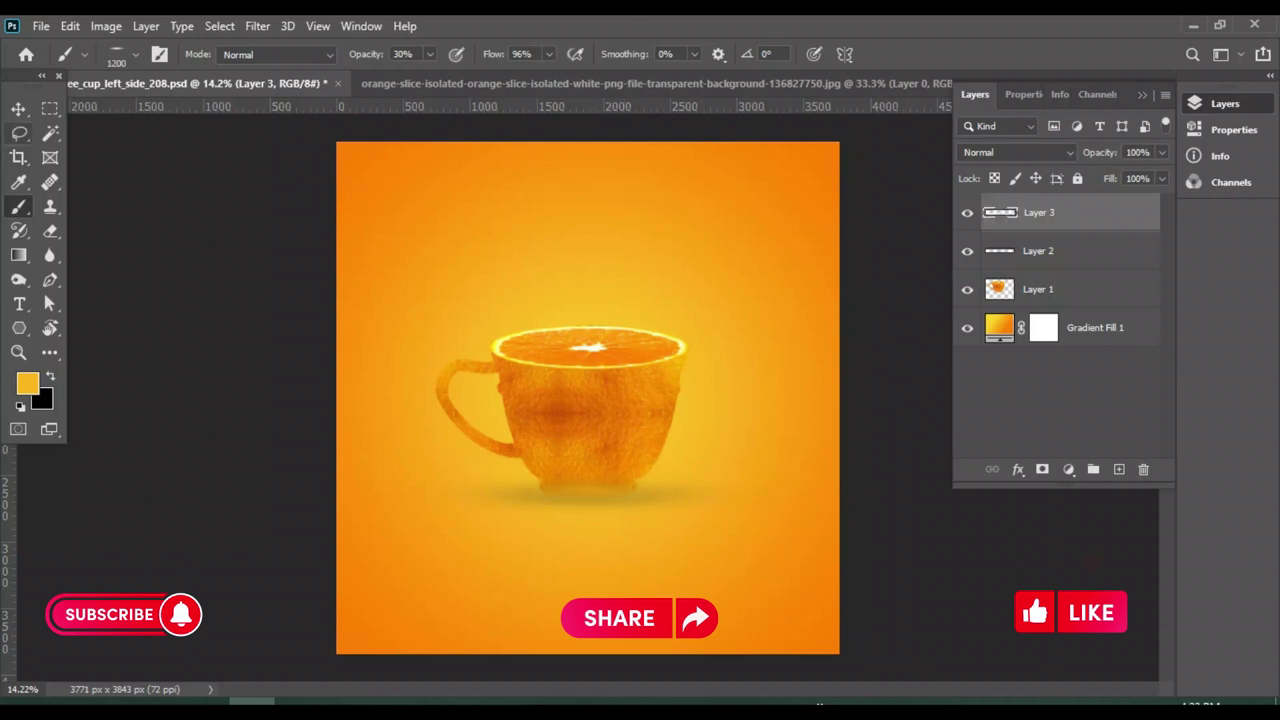
Move the glow and shadow layers below the cup layer and nudge the cup slightly
{"action": "left_click", "coordinate": [18, 108]}
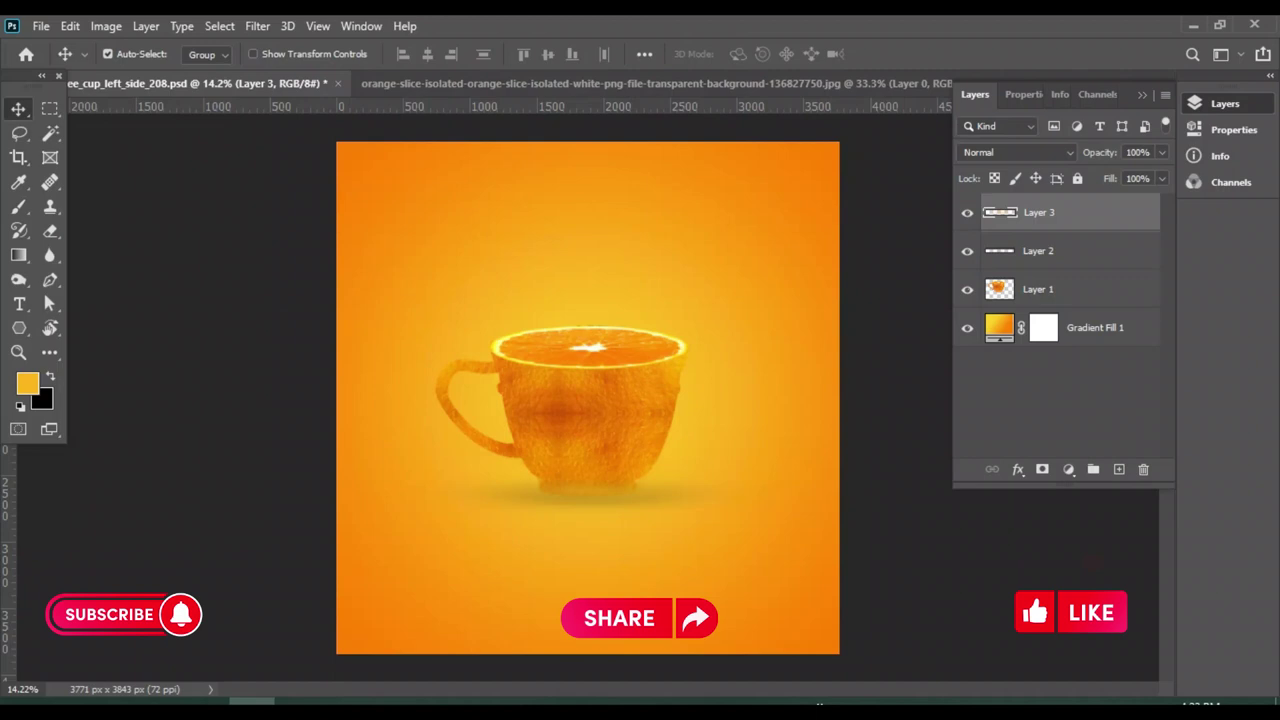
{"action": "left_click_drag", "start_coordinate": [1038, 212], "coordinate": [1038, 308]}
{"action": "left_click_drag", "start_coordinate": [1038, 212], "coordinate": [1038, 270]}
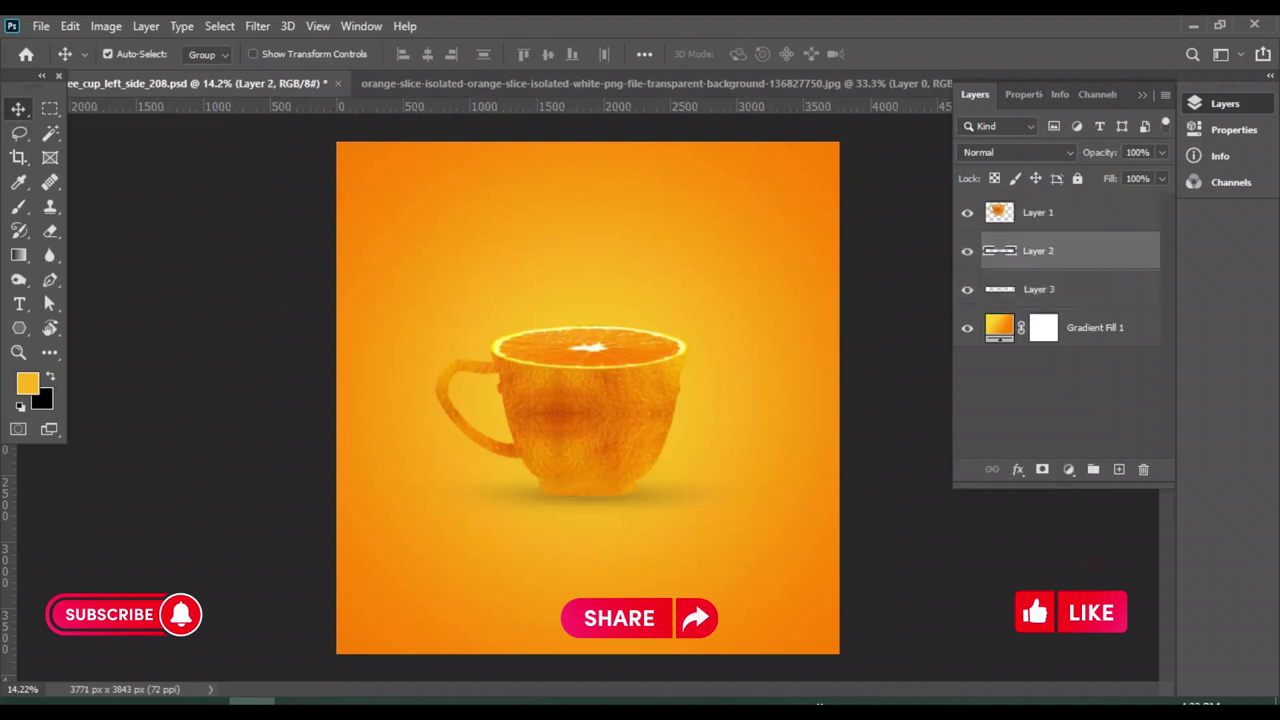
{"action": "left_click", "coordinate": [1060, 400]}
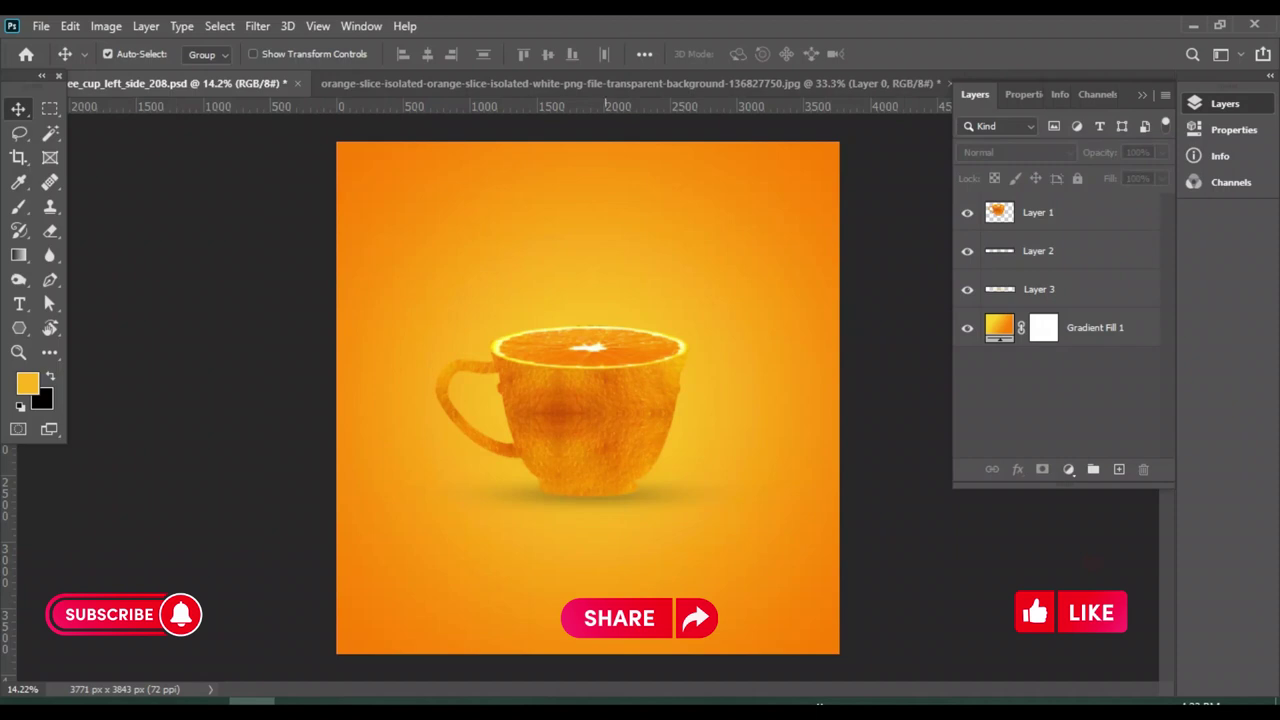
{"action": "left_click_drag", "start_coordinate": [604, 390], "coordinate": [612, 398]}
{"action": "left_click", "coordinate": [1060, 400]}
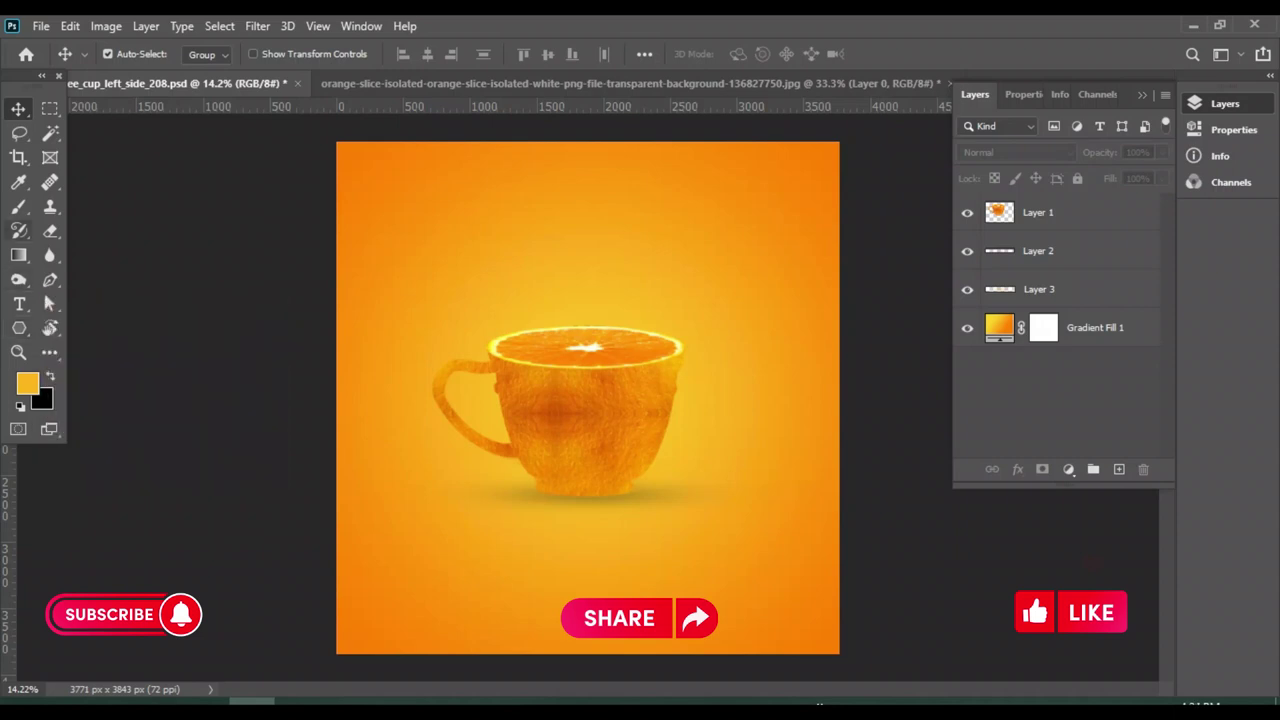
Select the standard Brush tool and choose the water spatter 1 brush preset
{"action": "left_click", "coordinate": [18, 206]}
{"action": "left_click", "coordinate": [96, 224]}
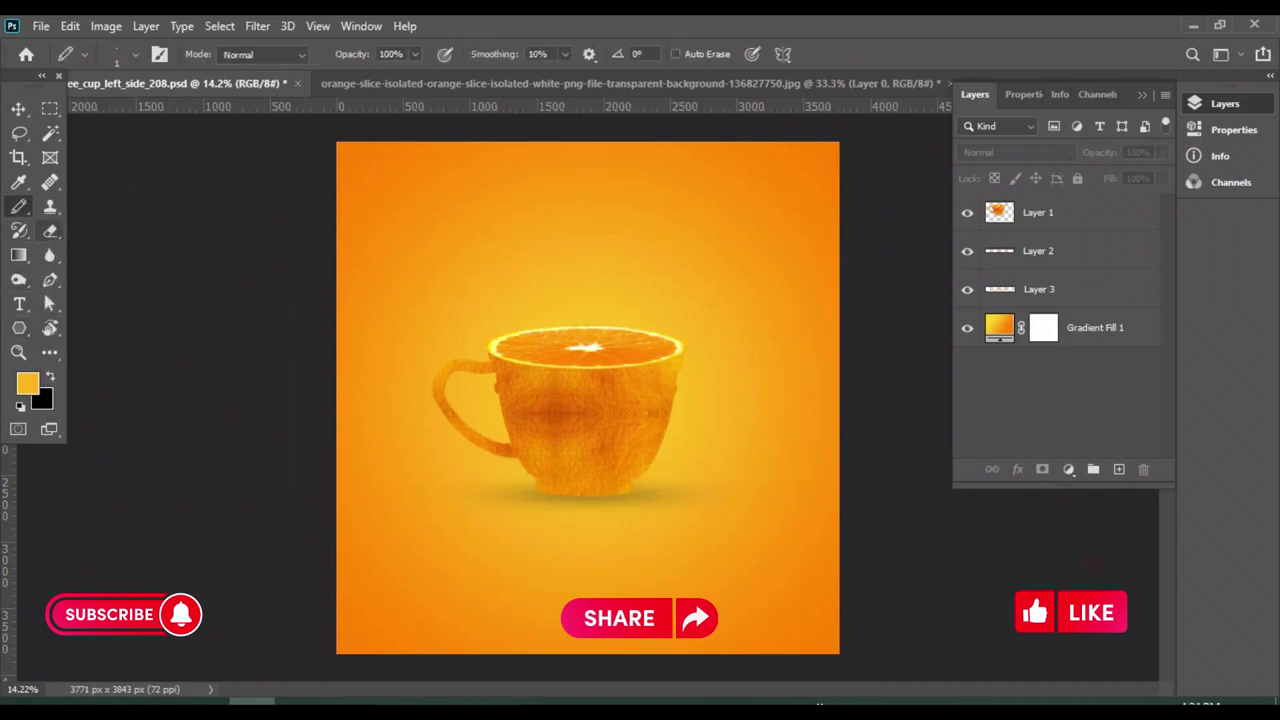
{"action": "right_click", "coordinate": [18, 206]}
{"action": "left_click", "coordinate": [96, 206]}
{"action": "left_click", "coordinate": [125, 54]}
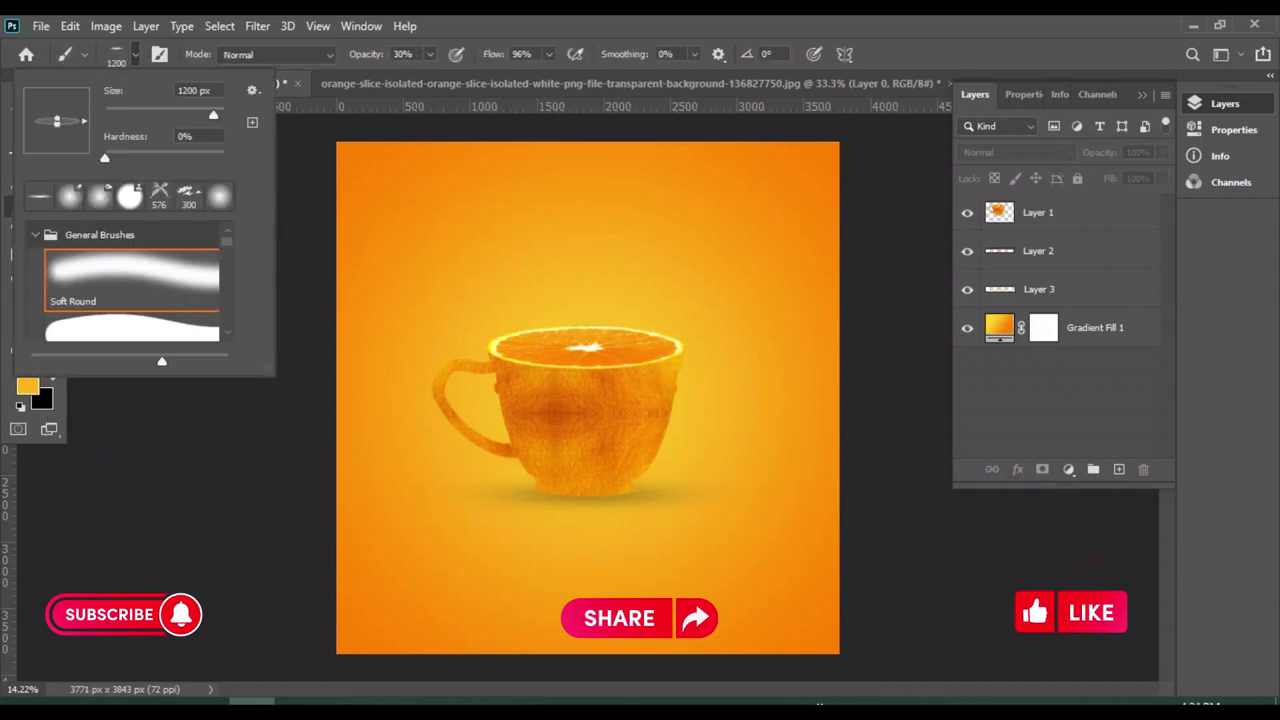
{"action": "scroll", "coordinate": [132, 280], "scroll_direction": "down", "scroll_amount": 3}
{"action": "scroll", "coordinate": [132, 280], "scroll_direction": "down", "scroll_amount": 3}
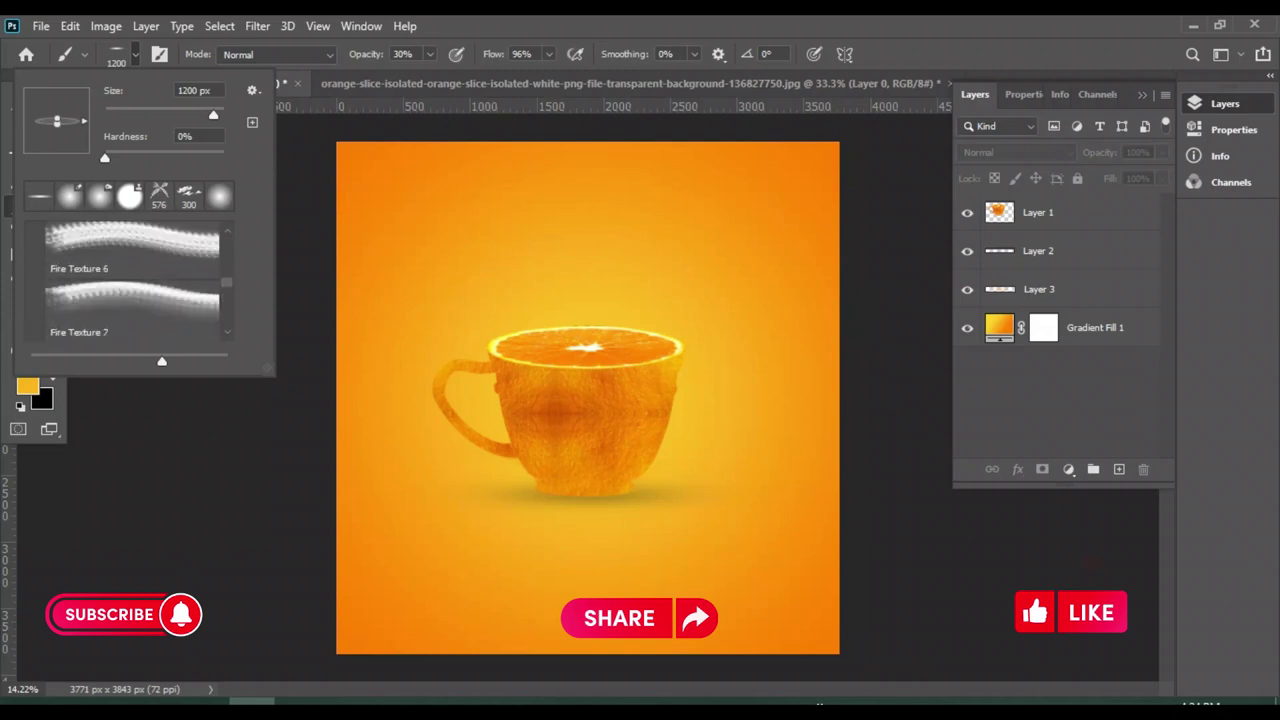
{"action": "scroll", "coordinate": [132, 280], "scroll_direction": "down", "scroll_amount": 3}
{"action": "scroll", "coordinate": [132, 280], "scroll_direction": "down", "scroll_amount": 3}
{"action": "scroll", "coordinate": [132, 280], "scroll_direction": "down", "scroll_amount": 3}
{"action": "scroll", "coordinate": [132, 280], "scroll_direction": "down", "scroll_amount": 3}
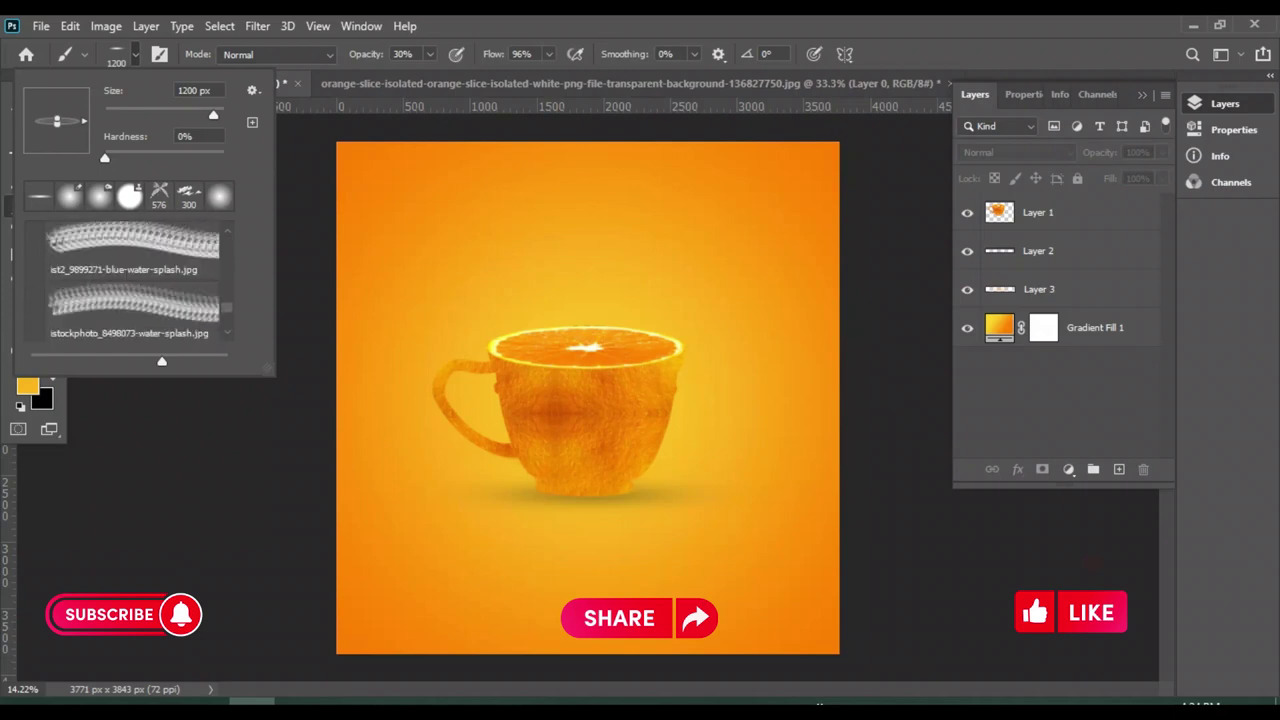
{"action": "scroll", "coordinate": [132, 280], "scroll_direction": "up", "scroll_amount": 3}
{"action": "scroll", "coordinate": [132, 280], "scroll_direction": "down", "scroll_amount": 3}
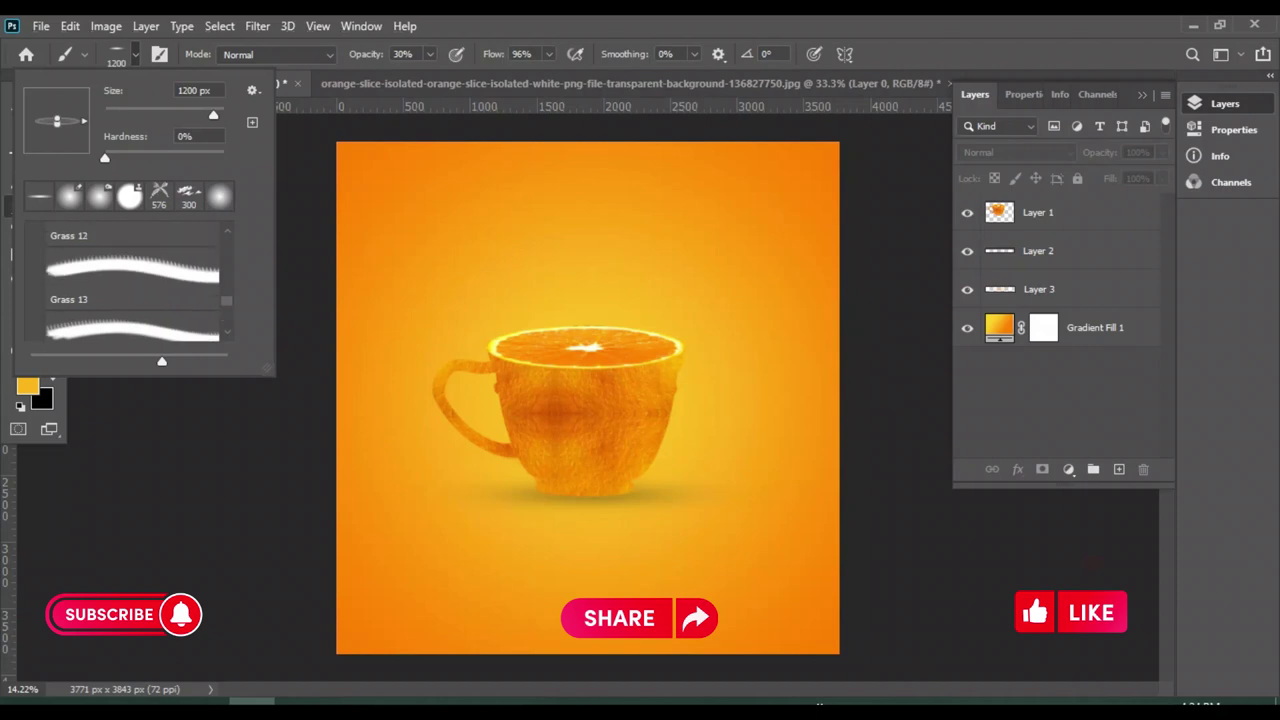
{"action": "scroll", "coordinate": [132, 280], "scroll_direction": "down", "scroll_amount": 3}
{"action": "scroll", "coordinate": [132, 280], "scroll_direction": "down", "scroll_amount": 3}
{"action": "scroll", "coordinate": [132, 280], "scroll_direction": "down", "scroll_amount": 3}
{"action": "scroll", "coordinate": [132, 280], "scroll_direction": "down", "scroll_amount": 2}
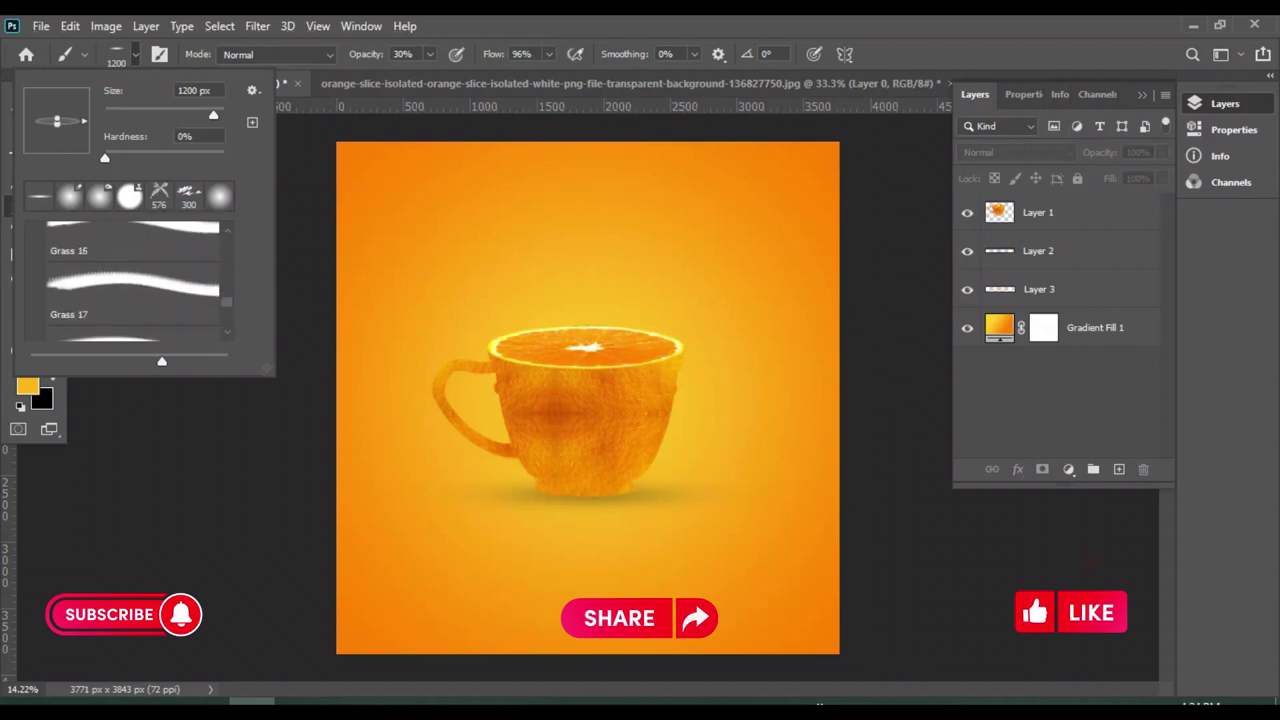
{"action": "scroll", "coordinate": [132, 280], "scroll_direction": "down", "scroll_amount": 2}
{"action": "scroll", "coordinate": [132, 280], "scroll_direction": "down", "scroll_amount": 2}
{"action": "scroll", "coordinate": [132, 280], "scroll_direction": "down", "scroll_amount": 2}
{"action": "scroll", "coordinate": [132, 280], "scroll_direction": "down", "scroll_amount": 1}
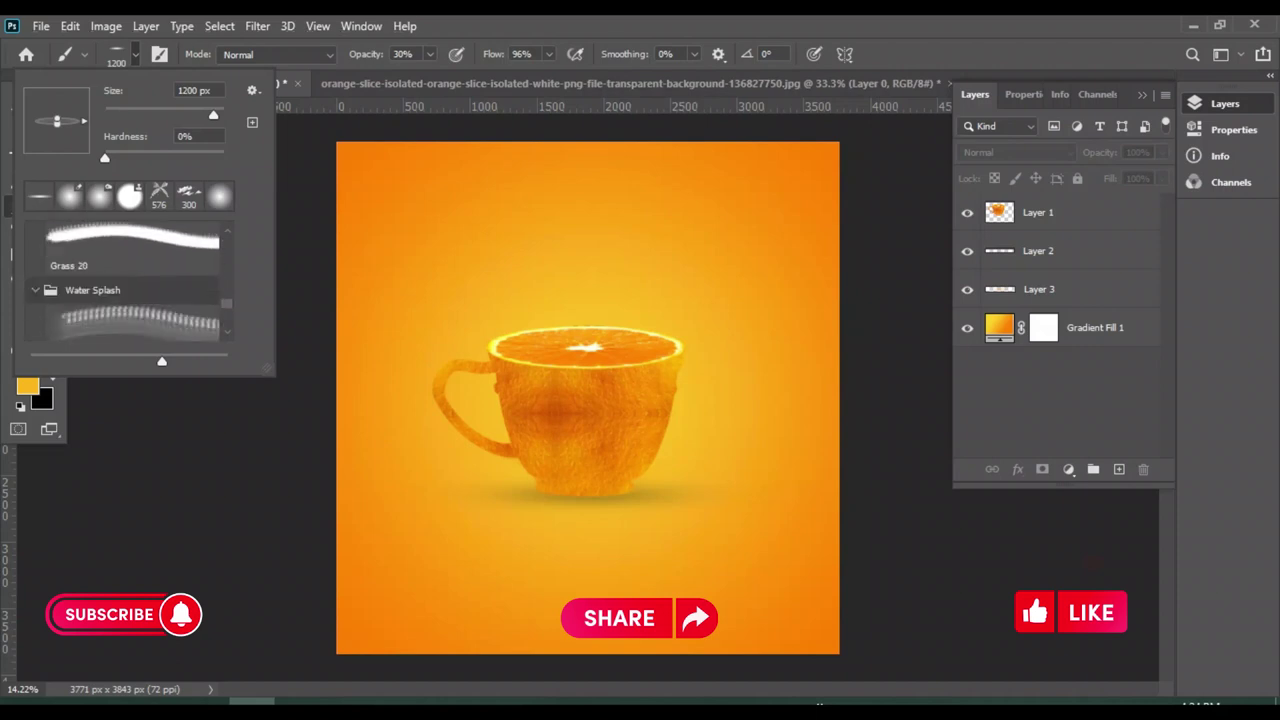
{"action": "scroll", "coordinate": [132, 290], "scroll_direction": "down", "scroll_amount": 2}
{"action": "left_click", "coordinate": [132, 300]}
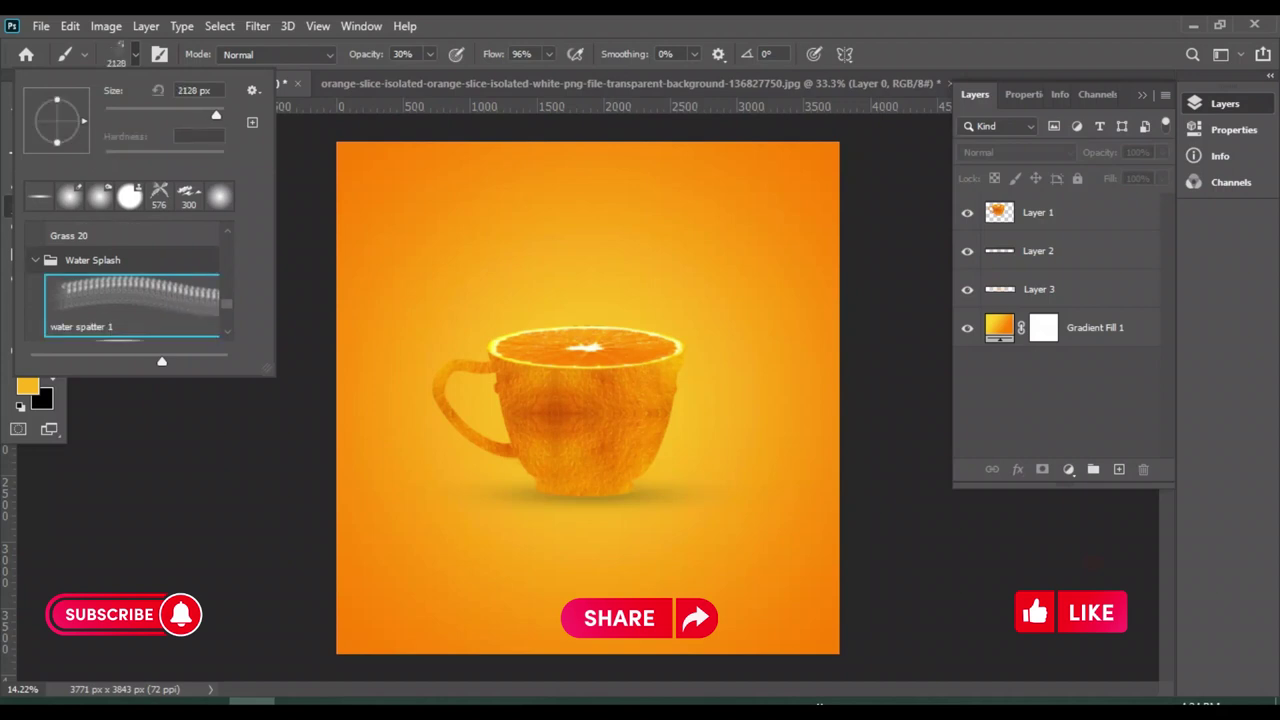
{"action": "key", "text": "Return"}
Add a new empty layer above the cup and shrink the brush to 900 px
{"action": "left_click", "coordinate": [1119, 469]}
{"action": "left_click_drag", "start_coordinate": [460, 260], "coordinate": [615, 240]}
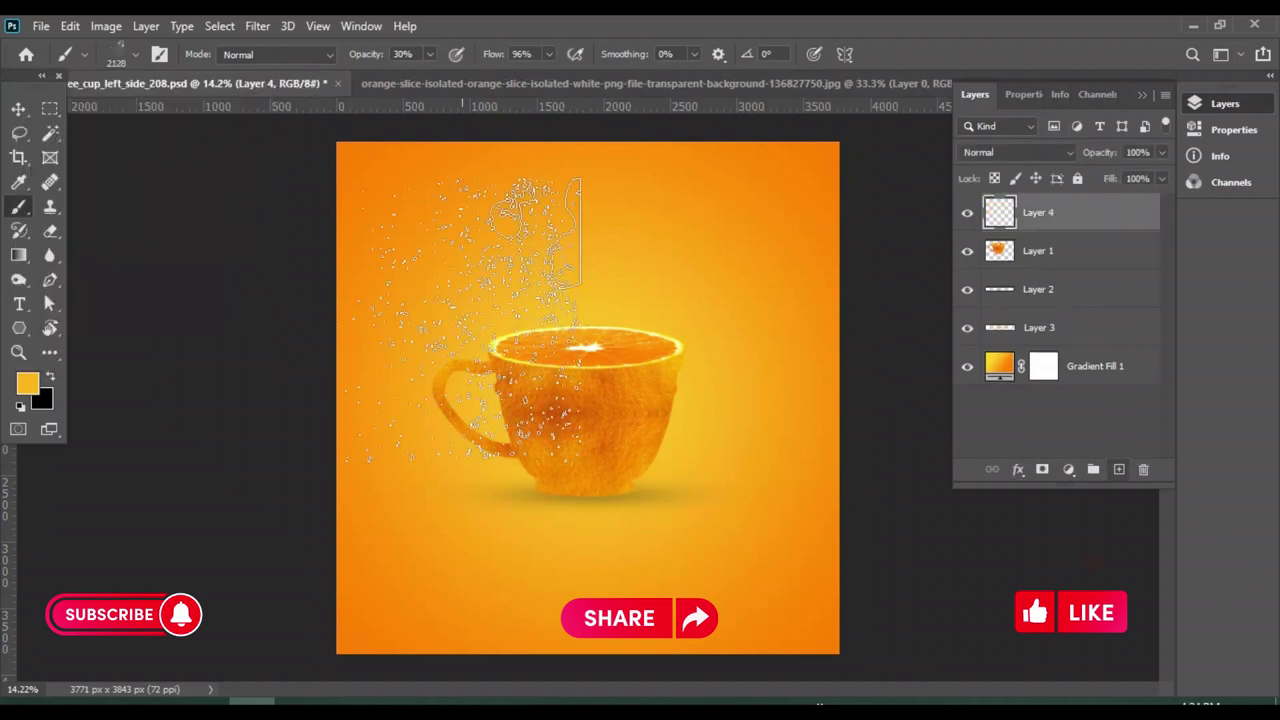
{"action": "key", "text": "bracketleft"}
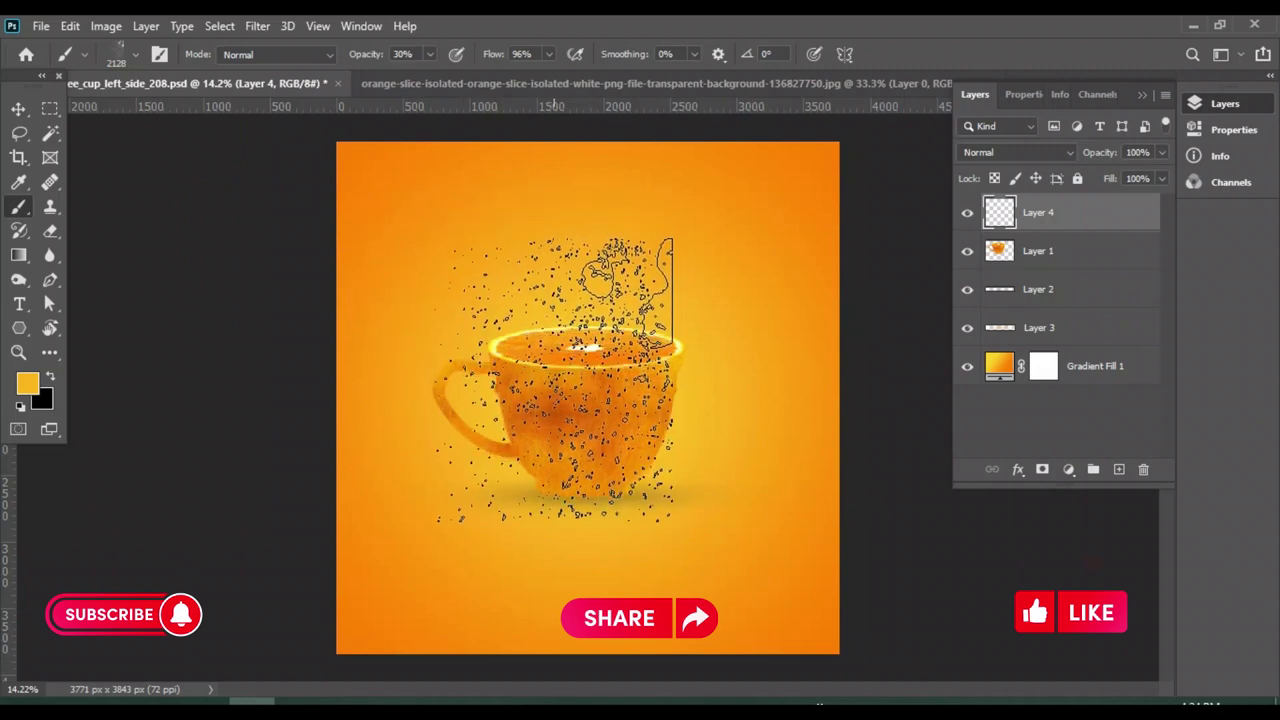
{"action": "key", "text": "bracketleft"}
{"action": "key", "text": "bracketleft"}
{"action": "key", "text": "bracketleft"}
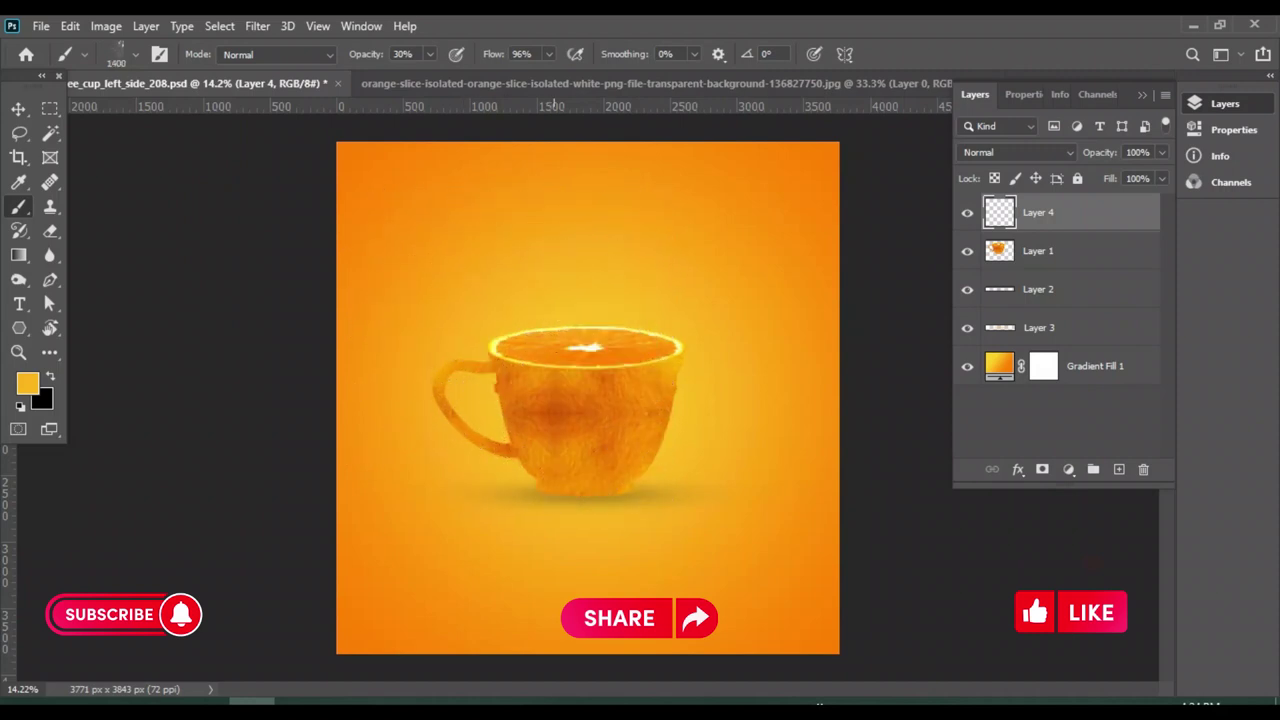
{"action": "key", "text": "bracketleft"}
{"action": "key", "text": "bracketleft"}
Set the foreground colour to #ffffff and dab faint white spatter on the cup's right side
{"action": "key", "text": "i"}
{"action": "left_click", "coordinate": [27, 383]}
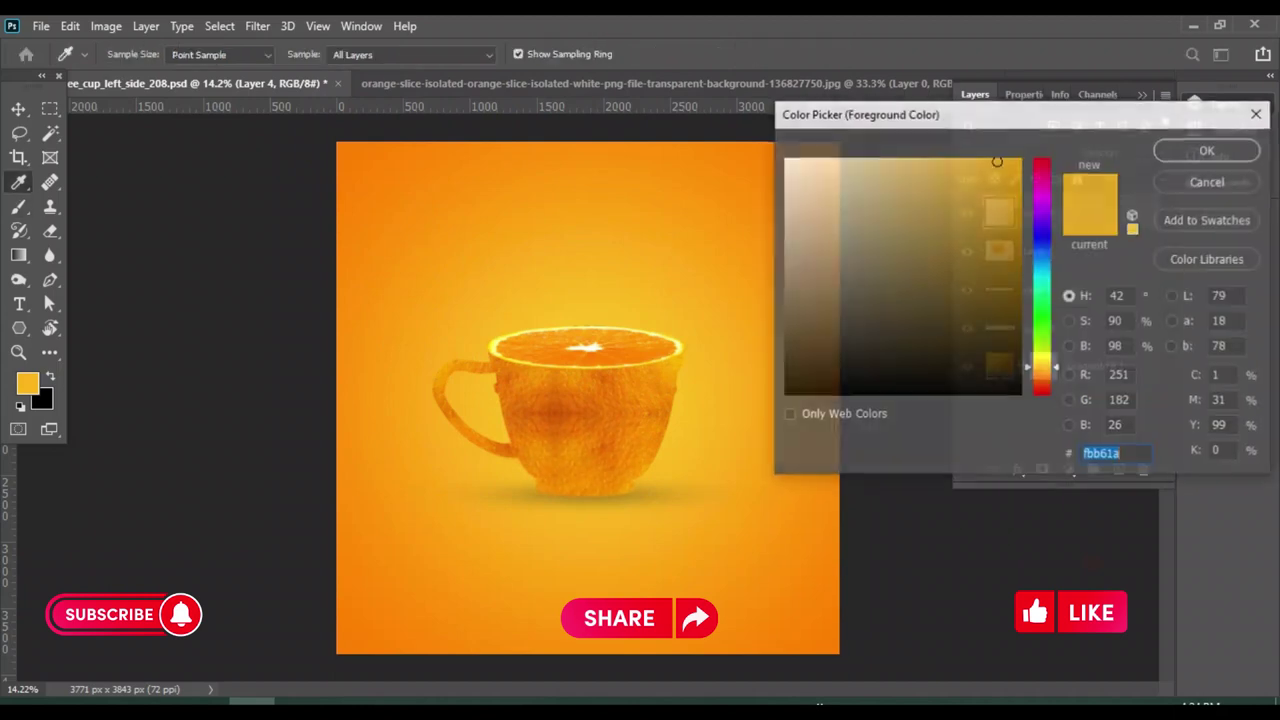
{"action": "type", "text": "ffffffb"}
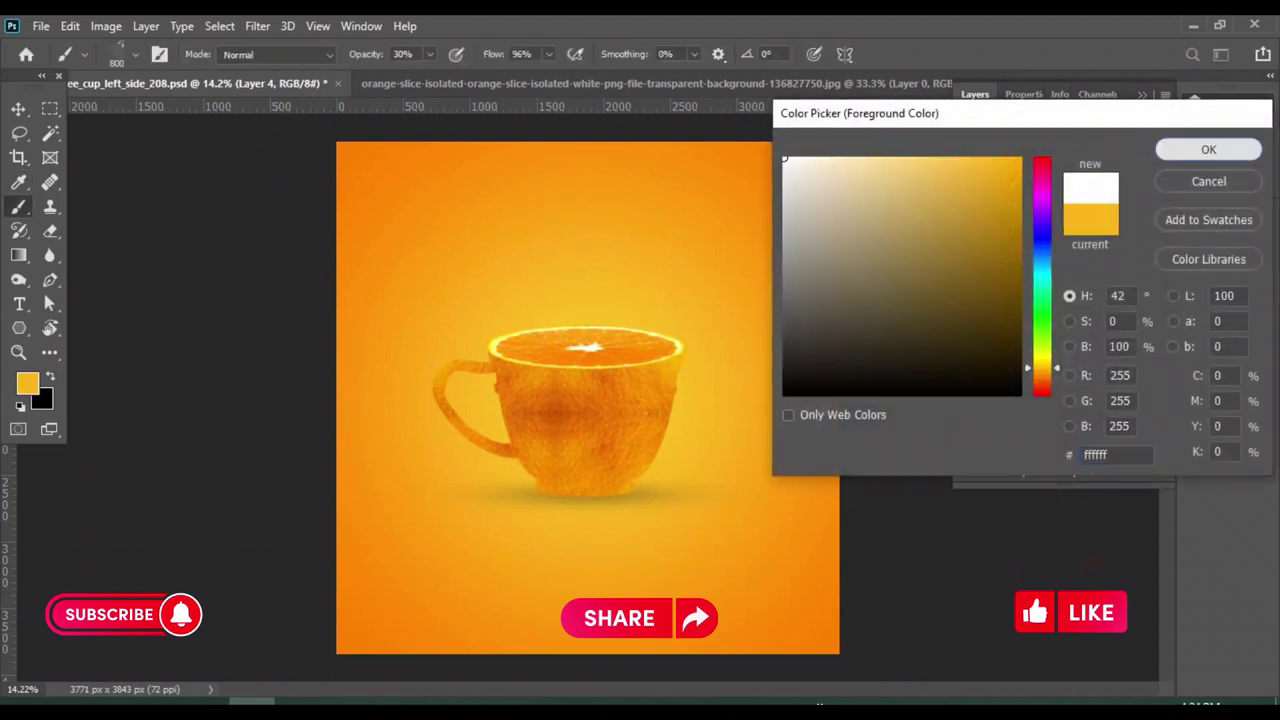
{"action": "key", "text": "Return"}
{"action": "left_click", "coordinate": [671, 378]}
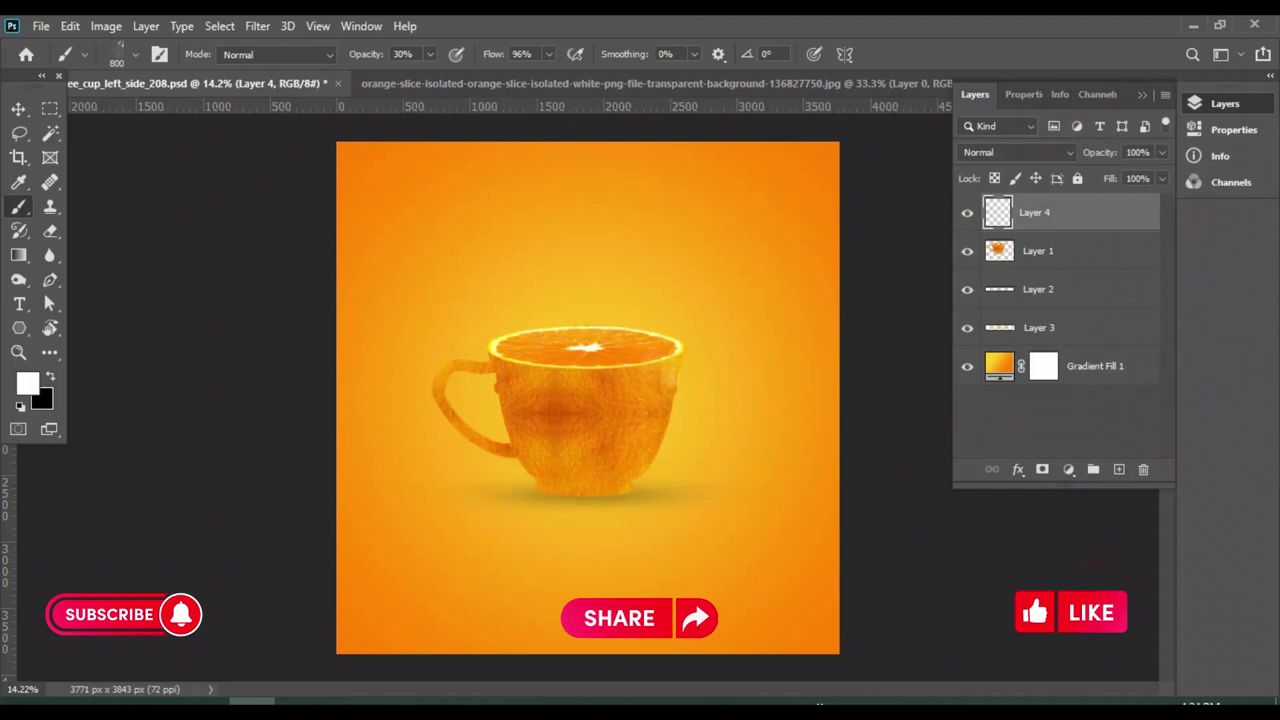
Switch the brush preset to the blue water splash brush
{"action": "scroll", "coordinate": [690, 350], "scroll_direction": "up", "scroll_amount": 1}
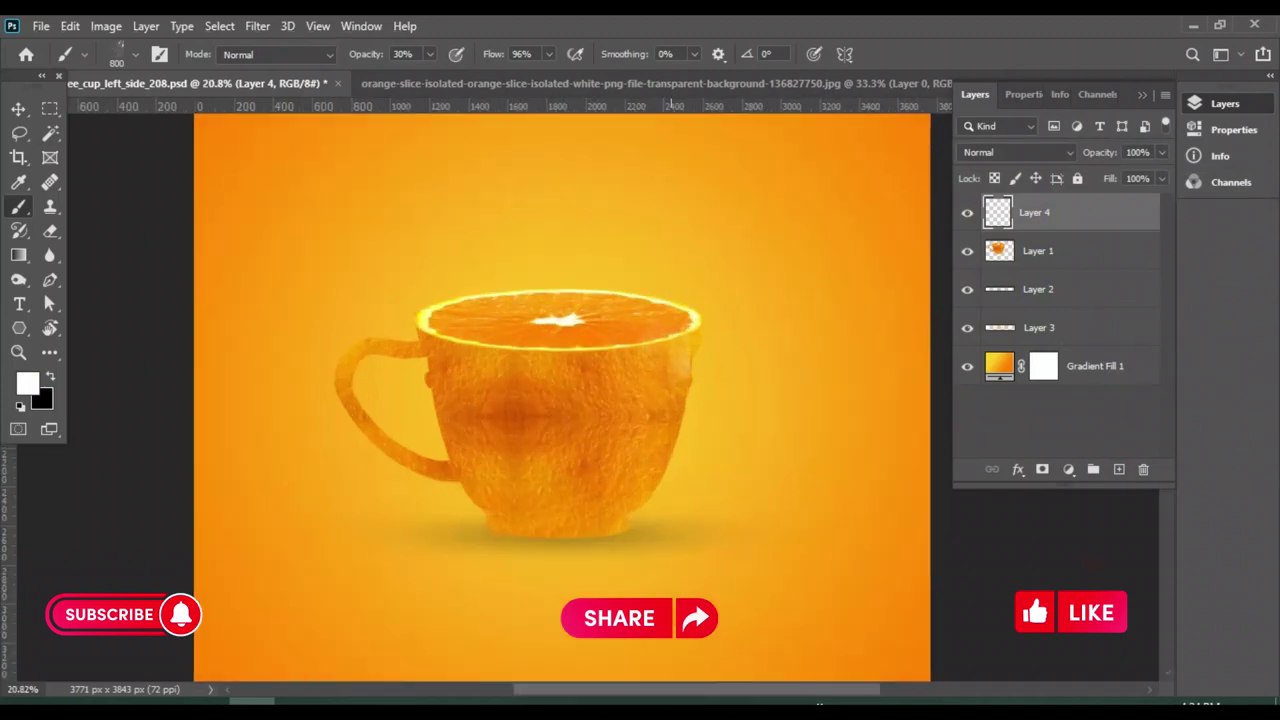
{"action": "scroll", "coordinate": [690, 350], "scroll_direction": "up", "scroll_amount": 1}
{"action": "scroll", "coordinate": [690, 350], "scroll_direction": "up", "scroll_amount": 1}
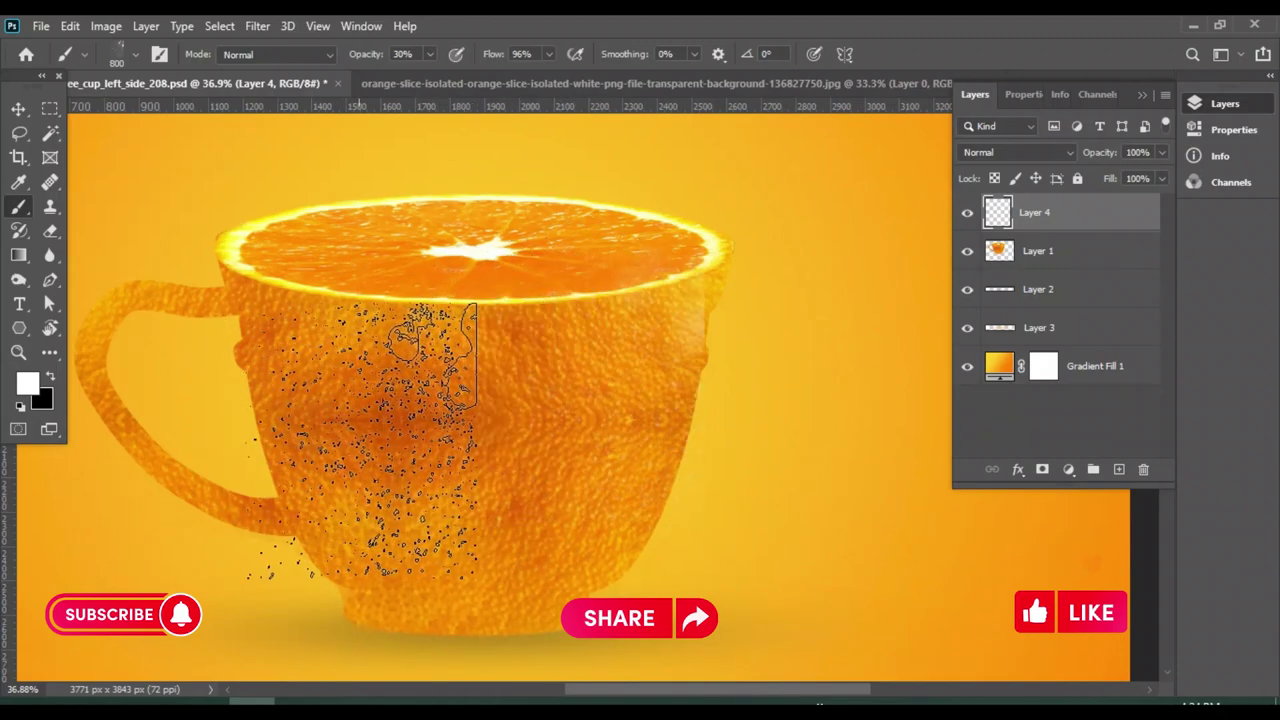
{"action": "left_click", "coordinate": [135, 54]}
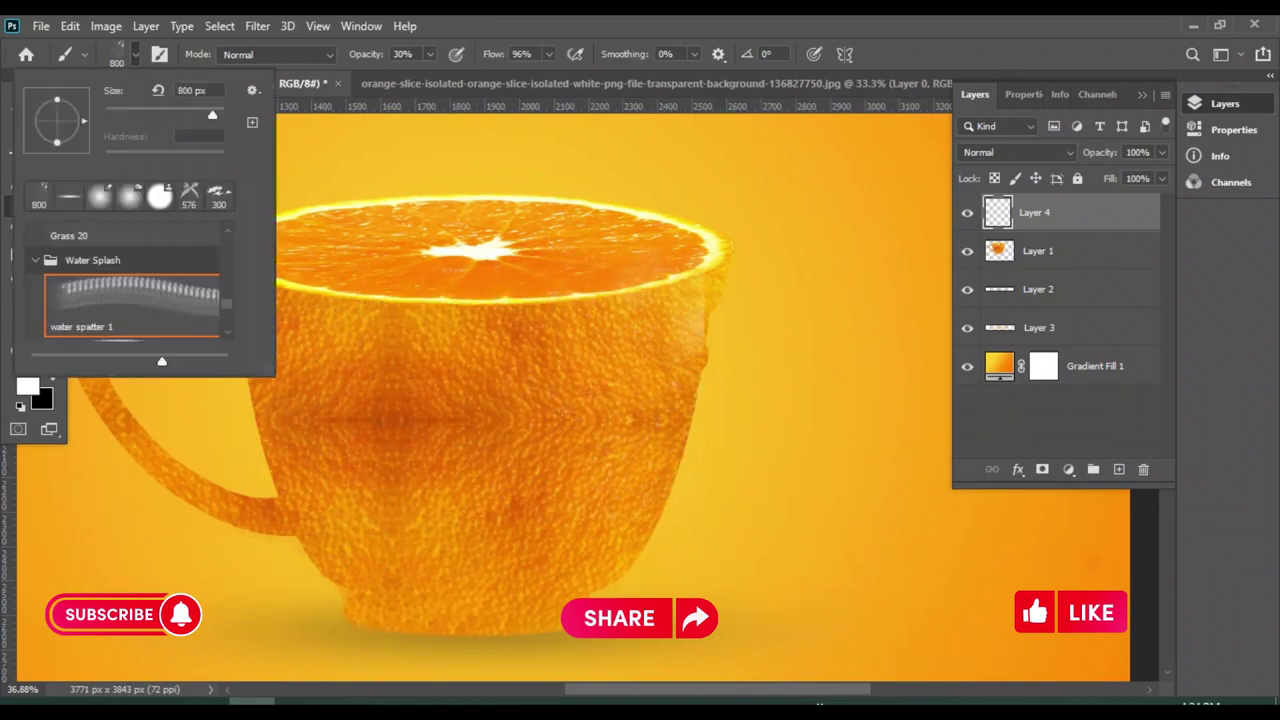
{"action": "left_click", "coordinate": [132, 300]}
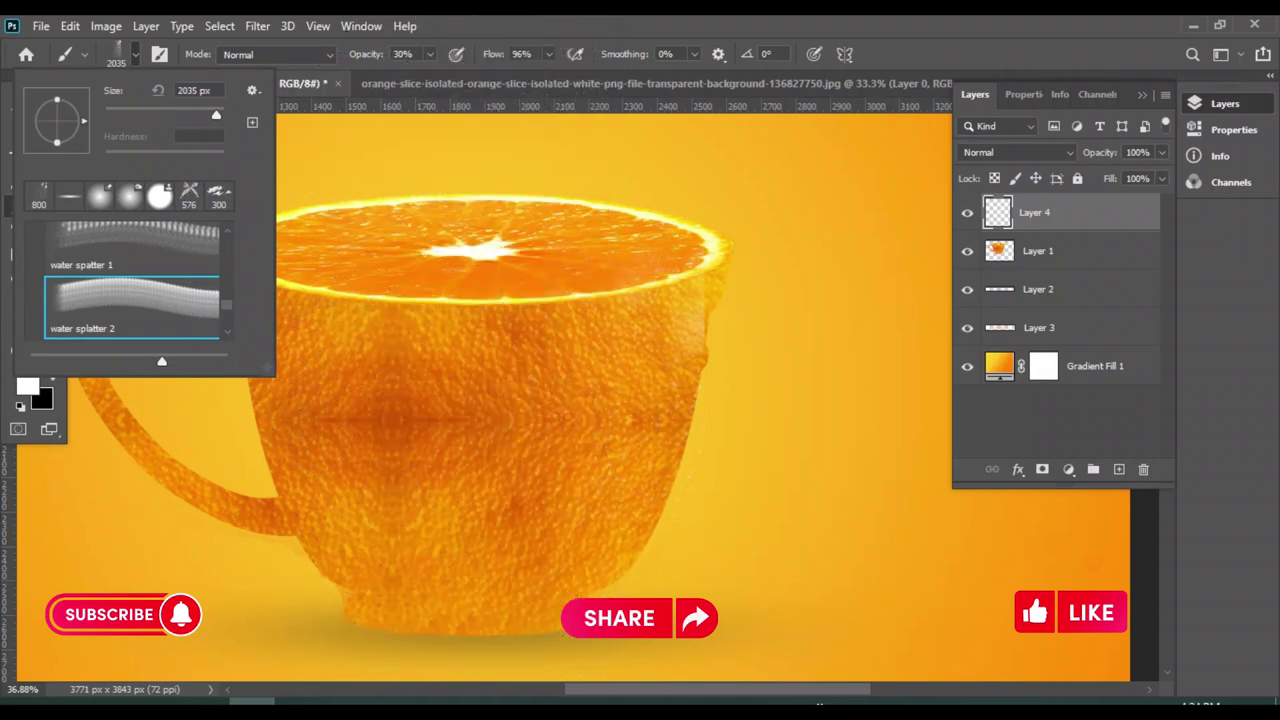
{"action": "scroll", "coordinate": [132, 280], "scroll_direction": "down", "scroll_amount": 1}
{"action": "scroll", "coordinate": [132, 280], "scroll_direction": "down", "scroll_amount": 1}
{"action": "scroll", "coordinate": [132, 280], "scroll_direction": "down", "scroll_amount": 2}
{"action": "scroll", "coordinate": [132, 280], "scroll_direction": "down", "scroll_amount": 2}
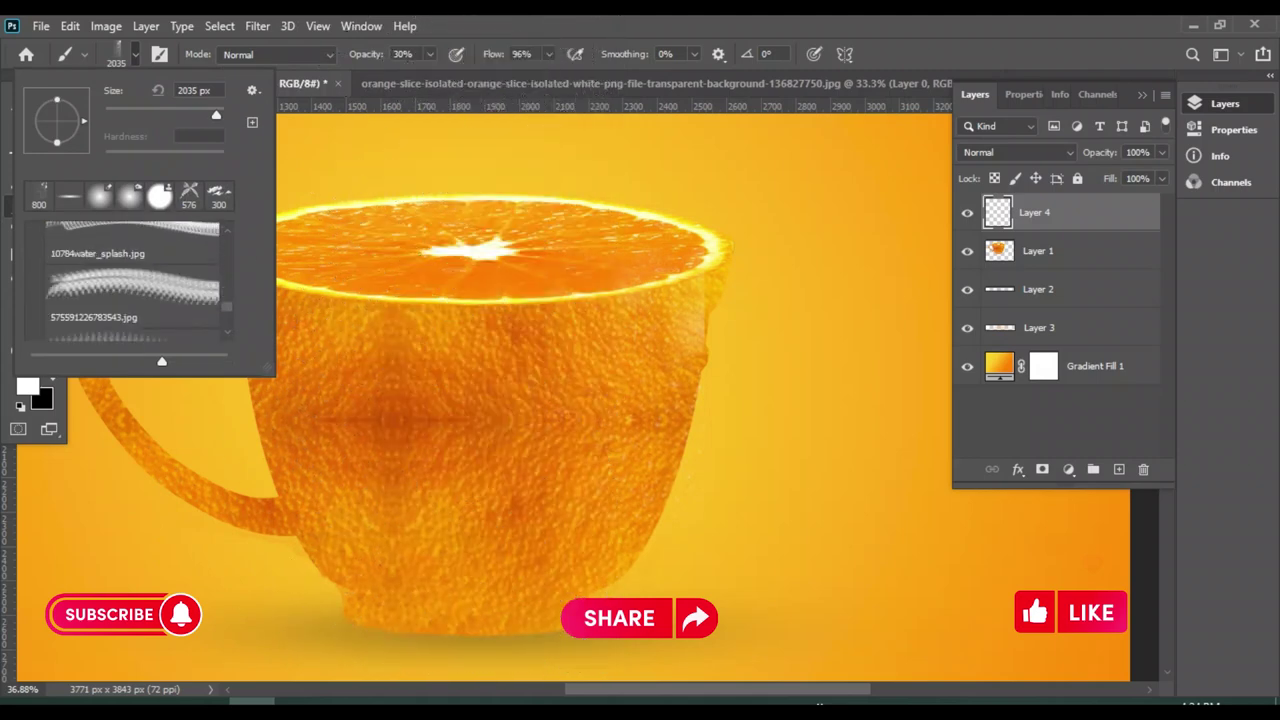
{"action": "scroll", "coordinate": [132, 280], "scroll_direction": "down", "scroll_amount": 1}
{"action": "left_click", "coordinate": [132, 295]}
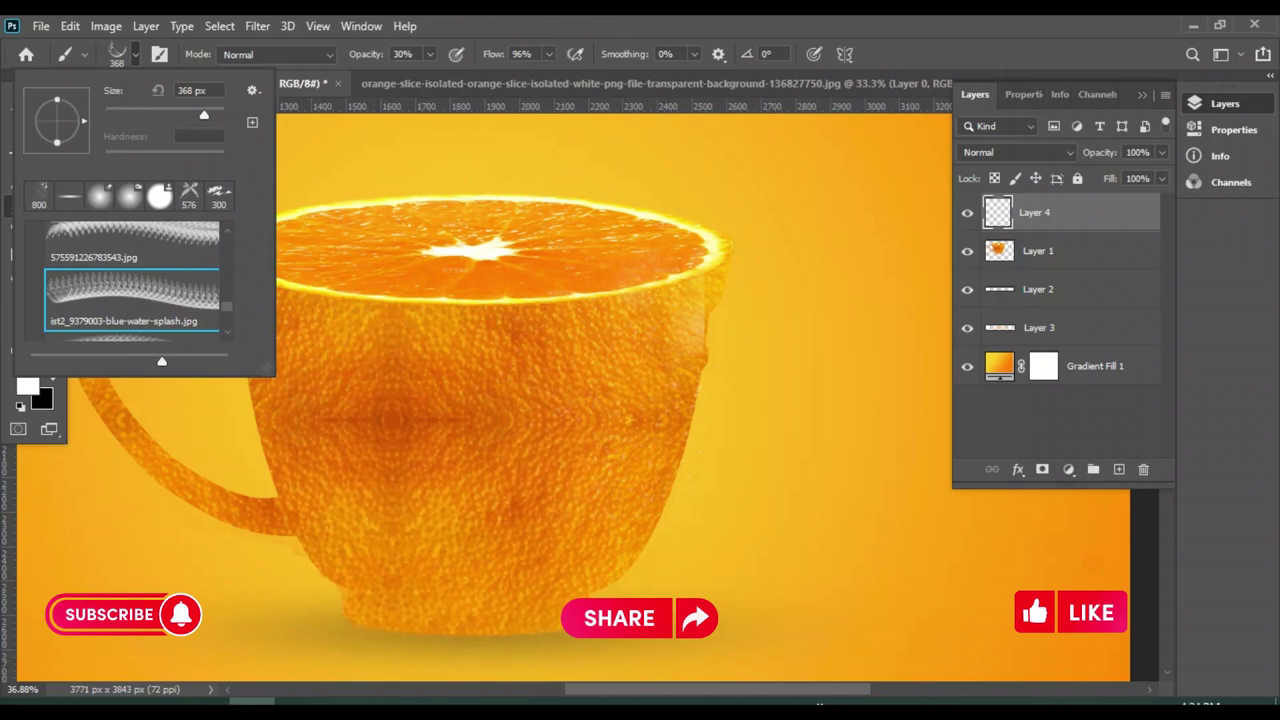
Set the brush size to 495 px
{"action": "scroll", "coordinate": [355, 350], "scroll_direction": "down", "scroll_amount": 3}
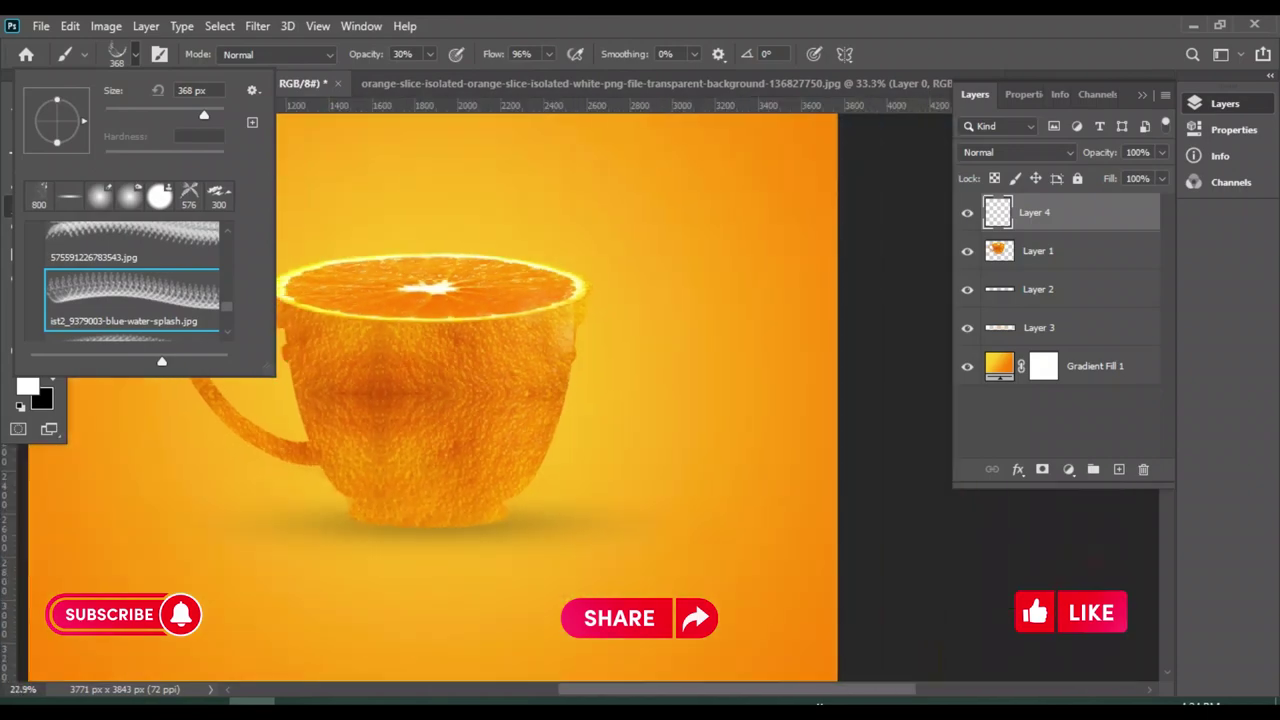
{"action": "left_click_drag", "start_coordinate": [204, 115], "coordinate": [224, 115]}
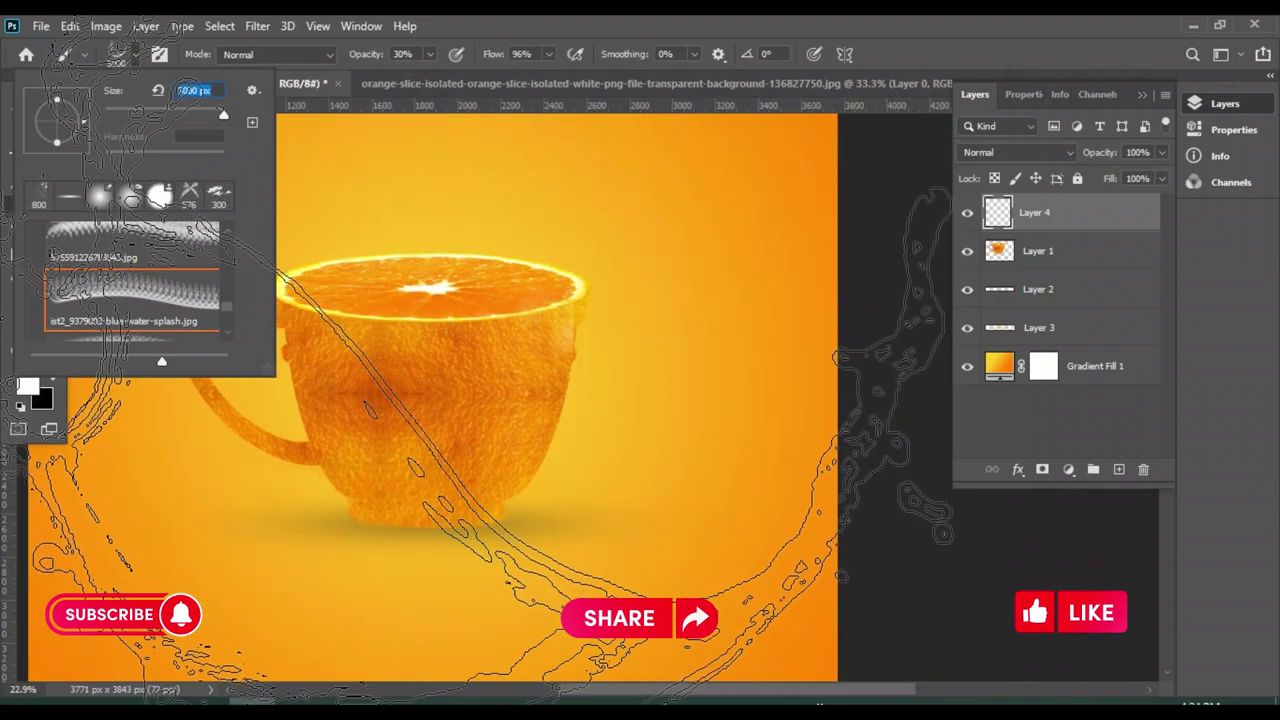
{"action": "type", "text": "495"}
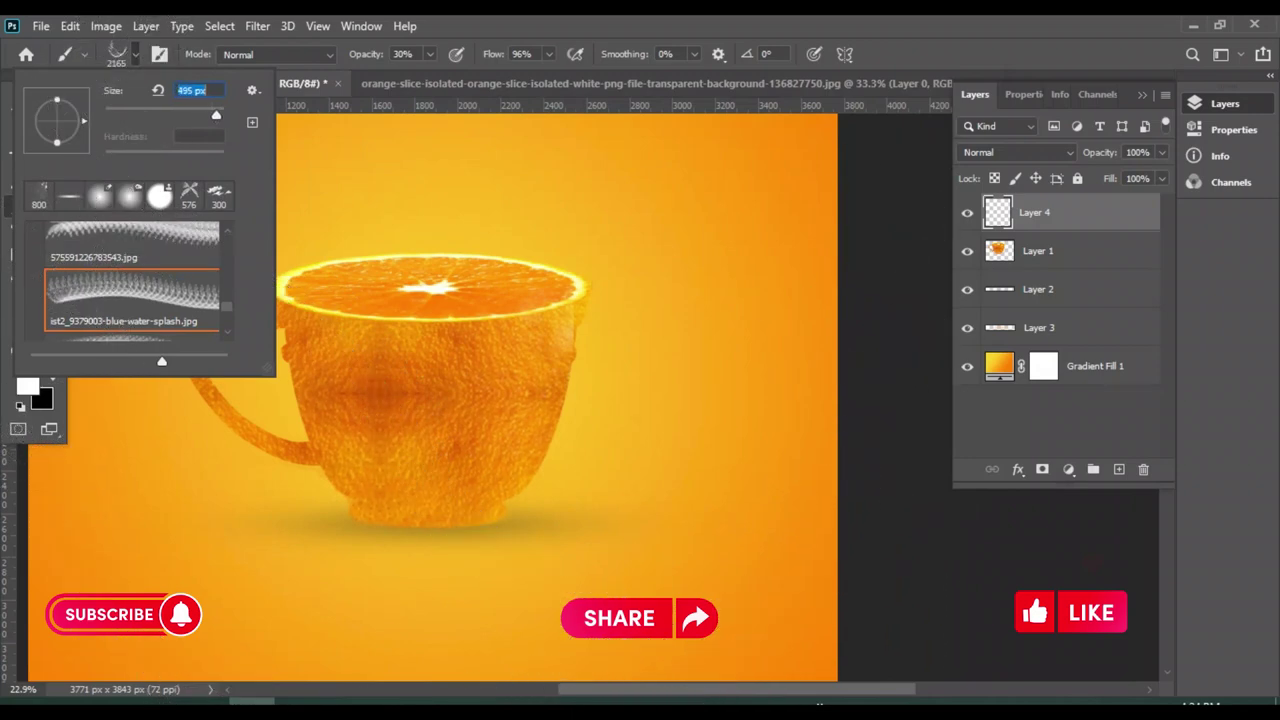
{"action": "key", "text": "Return"}
{"action": "key", "text": "Return"}
{"action": "scroll", "coordinate": [357, 408], "scroll_direction": "down", "scroll_amount": 1}
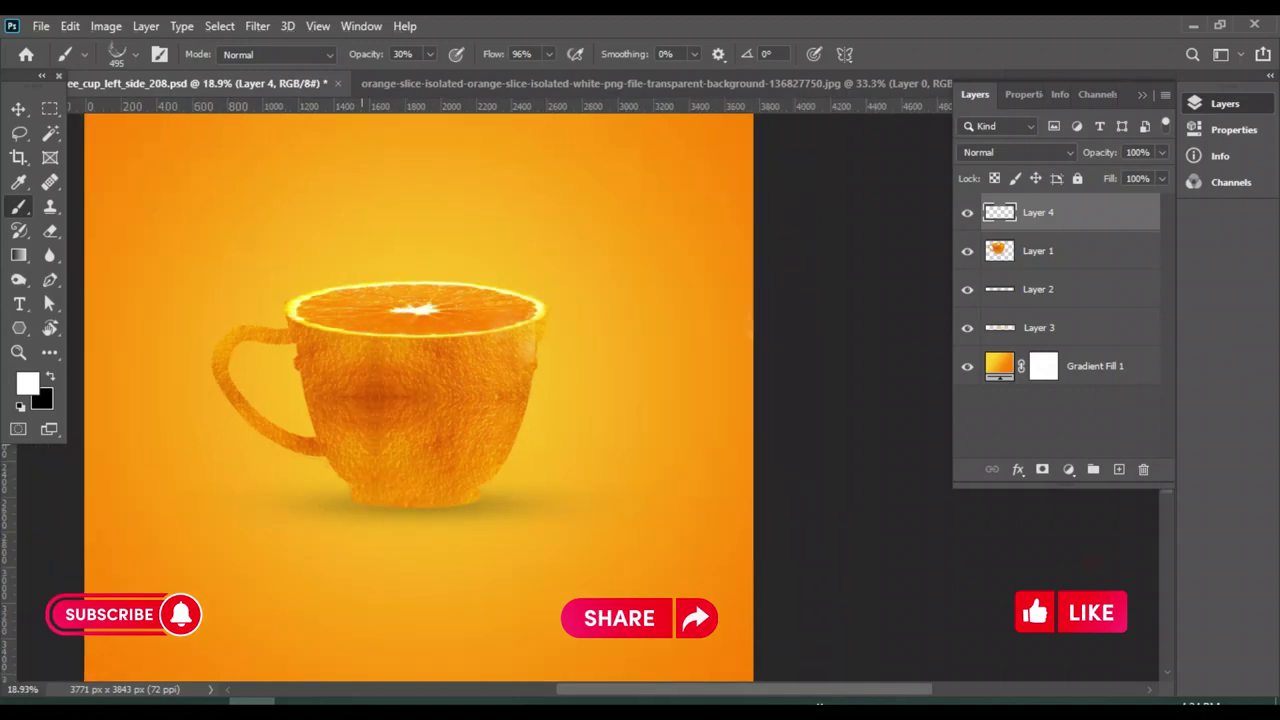
{"action": "key", "text": "bracketright"}
{"action": "key", "text": "bracketright"}
{"action": "key", "text": "bracketright"}
{"action": "key", "text": "bracketright"}
{"action": "key", "text": "bracketright"}
{"action": "key", "text": "bracketright"}
{"action": "key", "text": "bracketright"}
{"action": "key", "text": "bracketright"}
{"action": "key", "text": "bracketright"}
{"action": "key", "text": "bracketright"}
{"action": "key", "text": "bracketright"}
{"action": "key", "text": "bracketright"}
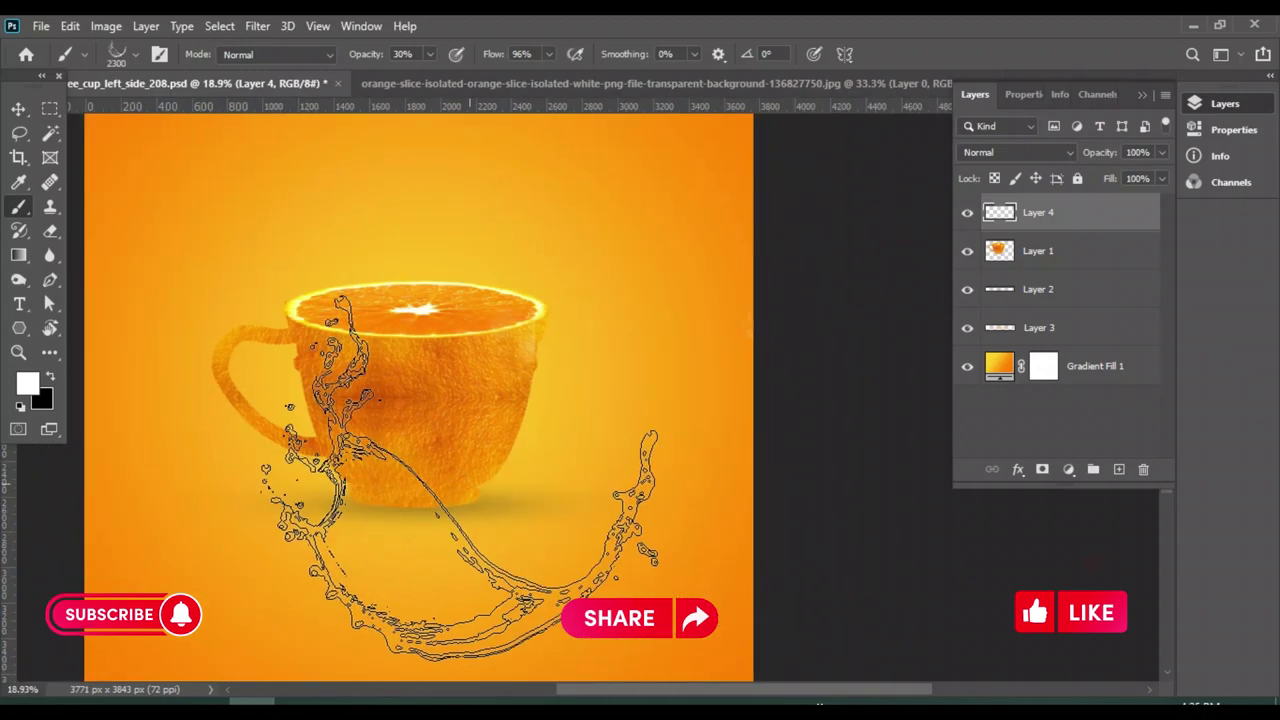
{"action": "scroll", "coordinate": [615, 527], "scroll_direction": "down", "scroll_amount": 2}
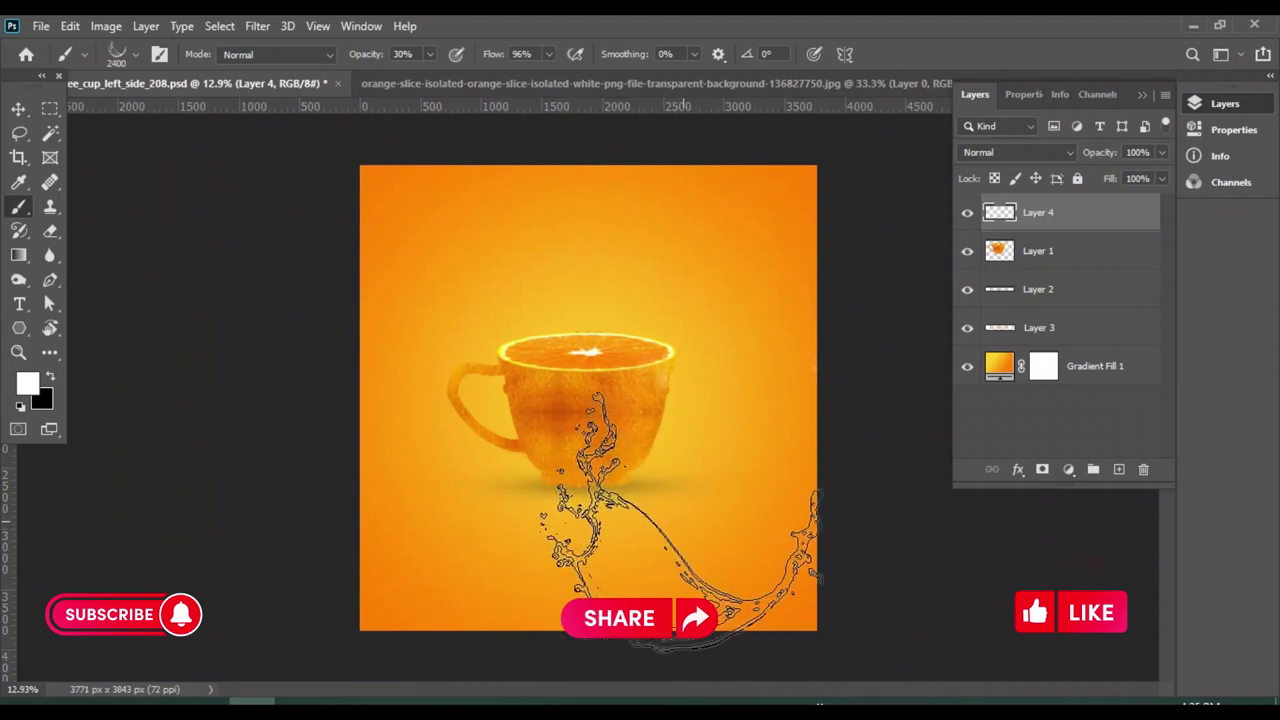
{"action": "key", "text": "bracketright"}
{"action": "key", "text": "bracketright"}
{"action": "key", "text": "bracketright"}
{"action": "key", "text": "bracketright"}
{"action": "key", "text": "bracketright"}
{"action": "key", "text": "bracketright"}
{"action": "key", "text": "bracketright"}
{"action": "key", "text": "bracketright"}
{"action": "key", "text": "bracketright"}
{"action": "key", "text": "bracketright"}
{"action": "key", "text": "bracketright"}
{"action": "key", "text": "bracketright"}
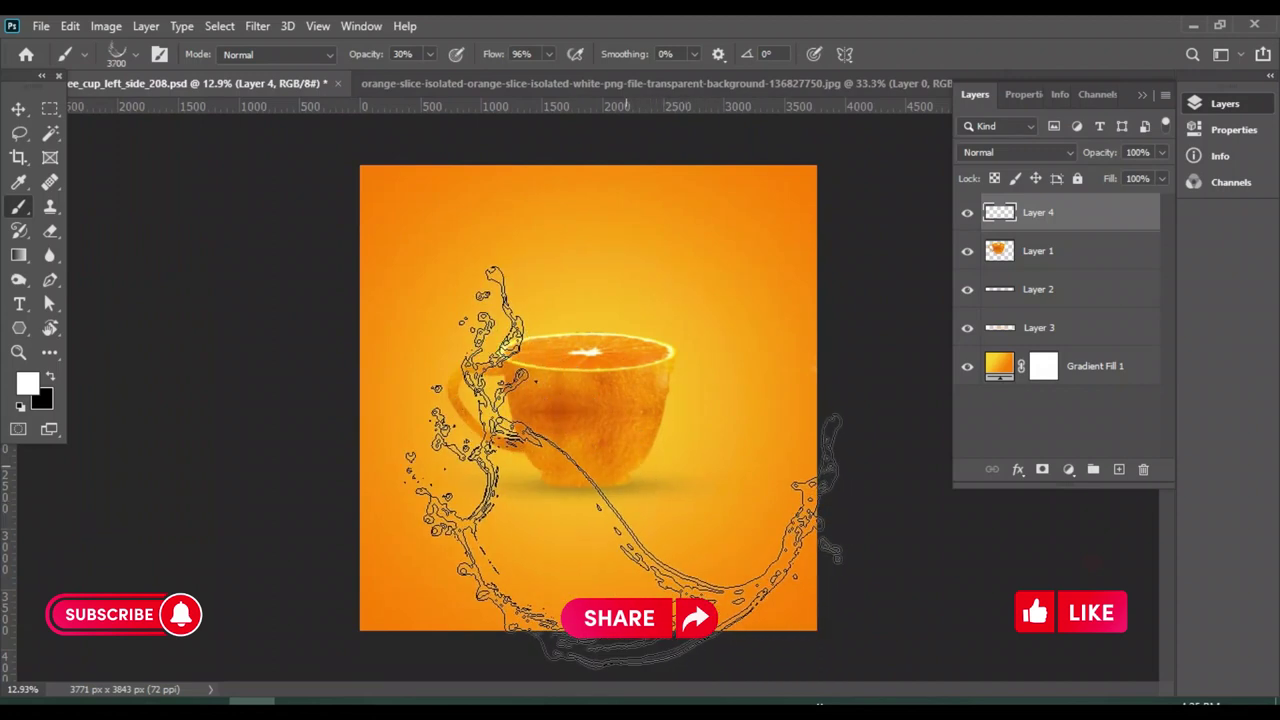
{"action": "key", "text": "bracketright"}
{"action": "key", "text": "bracketright"}
{"action": "key", "text": "bracketright"}
{"action": "key", "text": "bracketright"}
{"action": "key", "text": "bracketright"}
{"action": "key", "text": "bracketleft"}
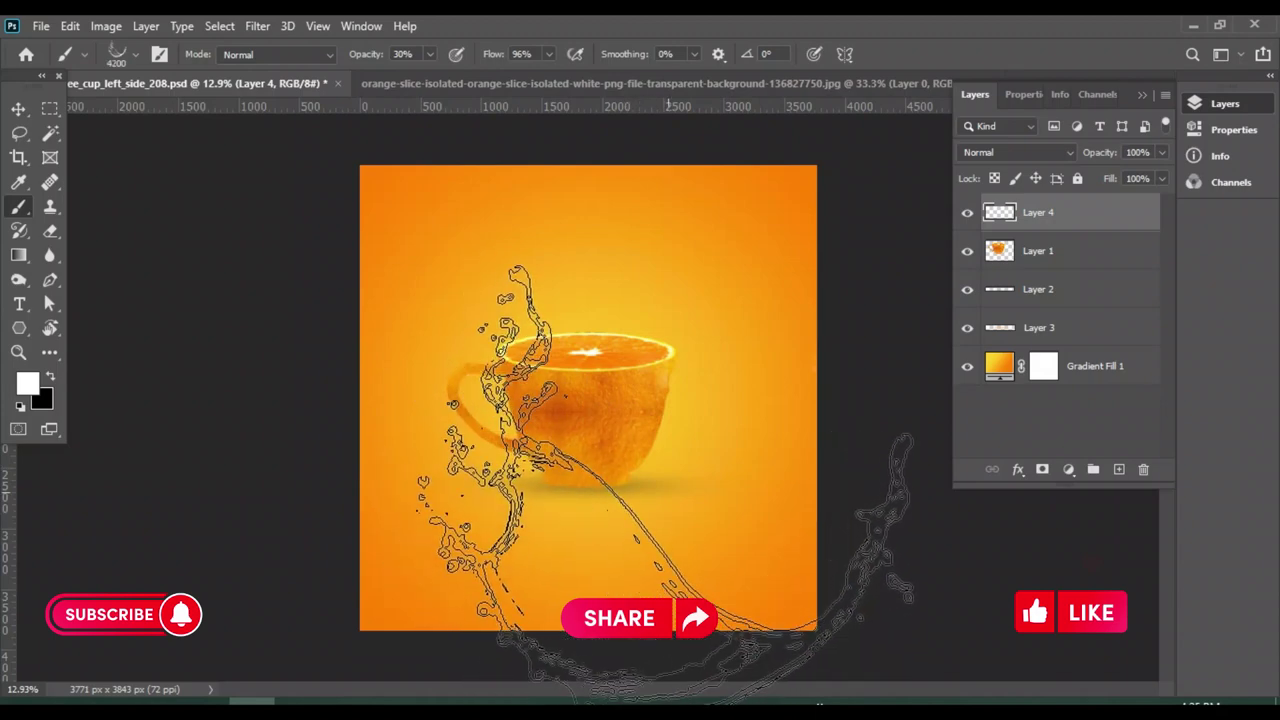
{"action": "key", "text": "bracketleft"}
{"action": "key", "text": "bracketleft"}
{"action": "key", "text": "bracketleft"}
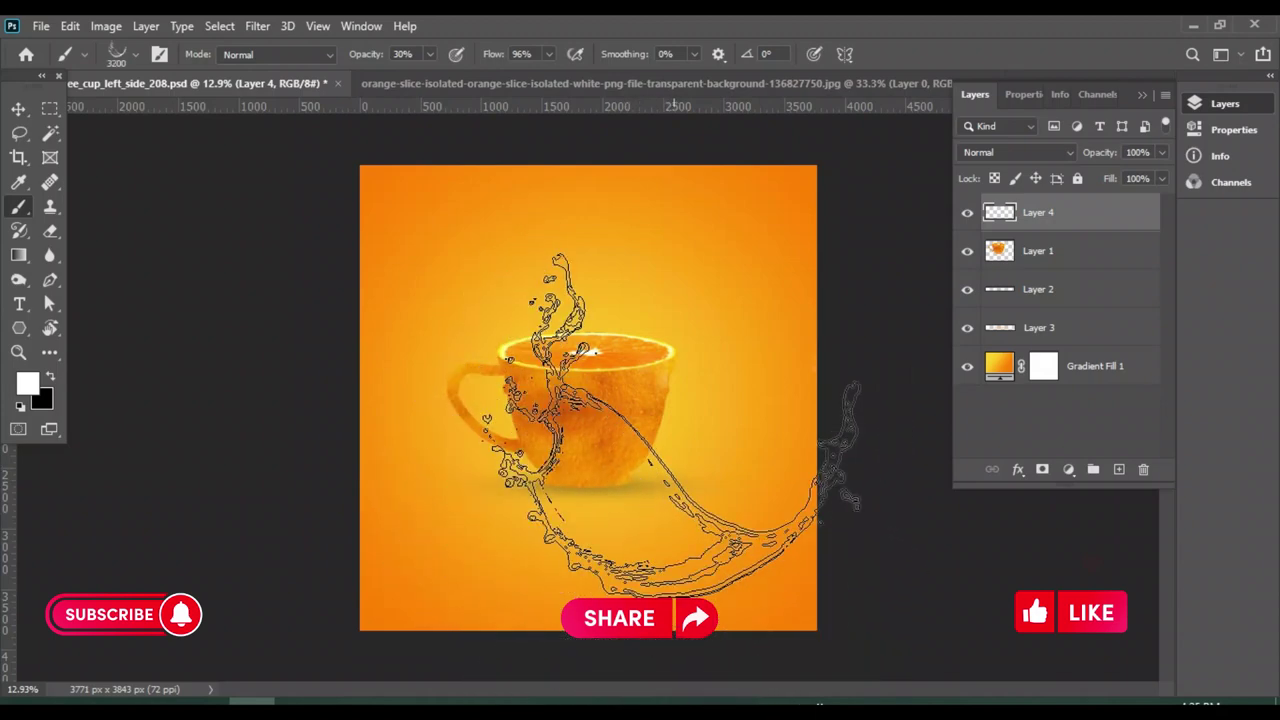
{"action": "key", "text": "bracketleft"}
{"action": "key", "text": "bracketleft"}
{"action": "key", "text": "bracketleft"}
{"action": "key", "text": "bracketleft"}
{"action": "key", "text": "bracketleft"}
{"action": "key", "text": "bracketleft"}
{"action": "key", "text": "bracketleft"}
{"action": "key", "text": "bracketleft"}
{"action": "key", "text": "bracketleft"}
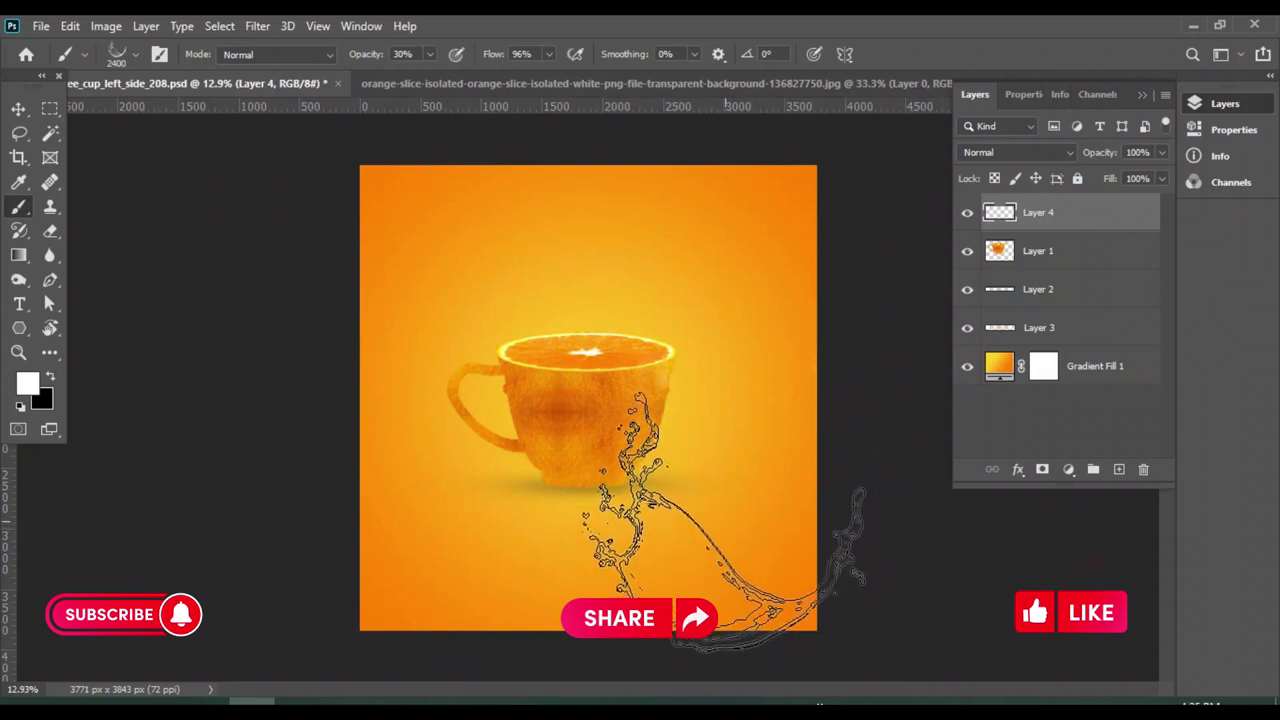
{"action": "left_click", "coordinate": [724, 521]}
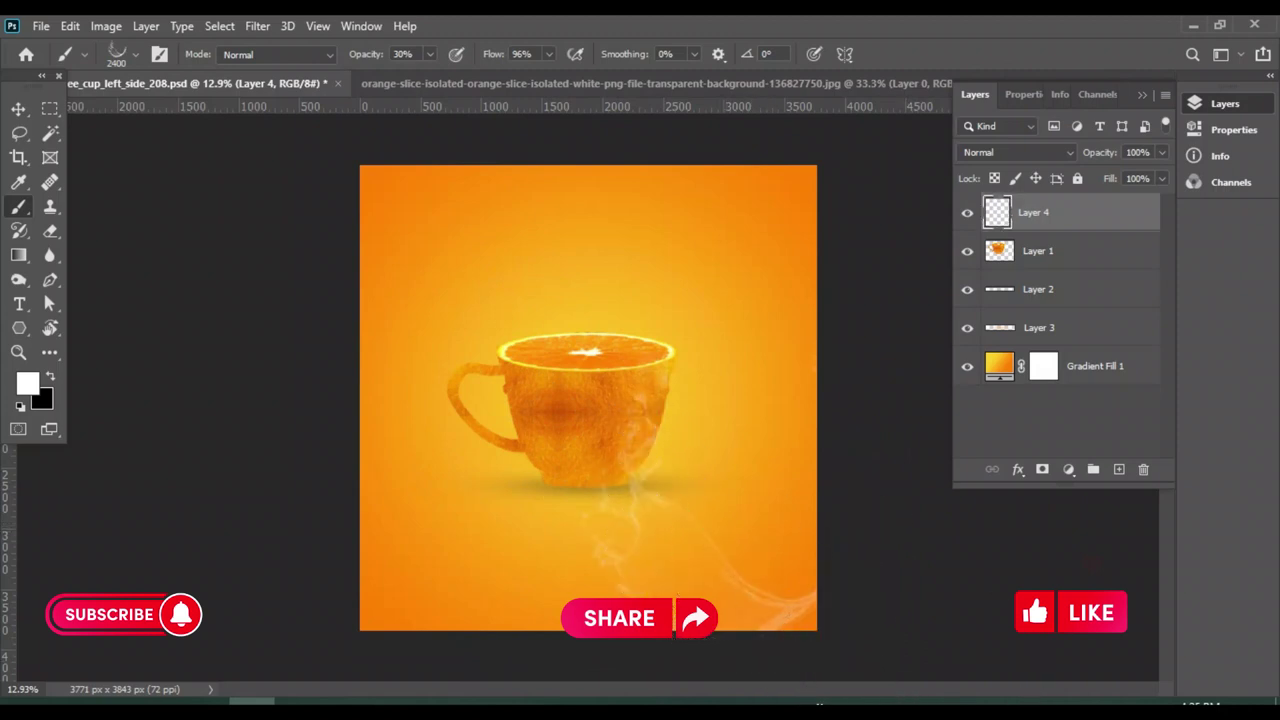
{"action": "key", "text": "ctrl+z"}
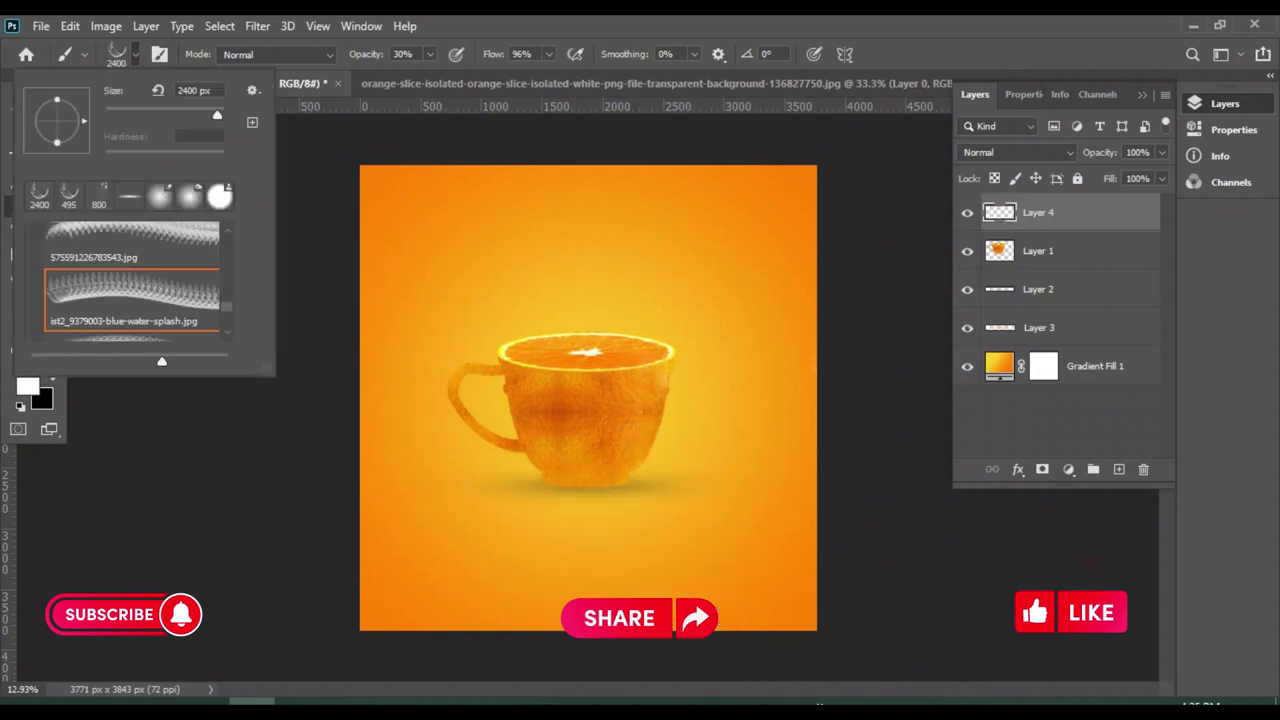
Choose the 10784water_splash.jpg brush at about 3583 px and stamp a white splash below the cup
{"action": "left_click", "coordinate": [132, 238]}
{"action": "scroll", "coordinate": [132, 280], "scroll_direction": "up", "scroll_amount": 1}
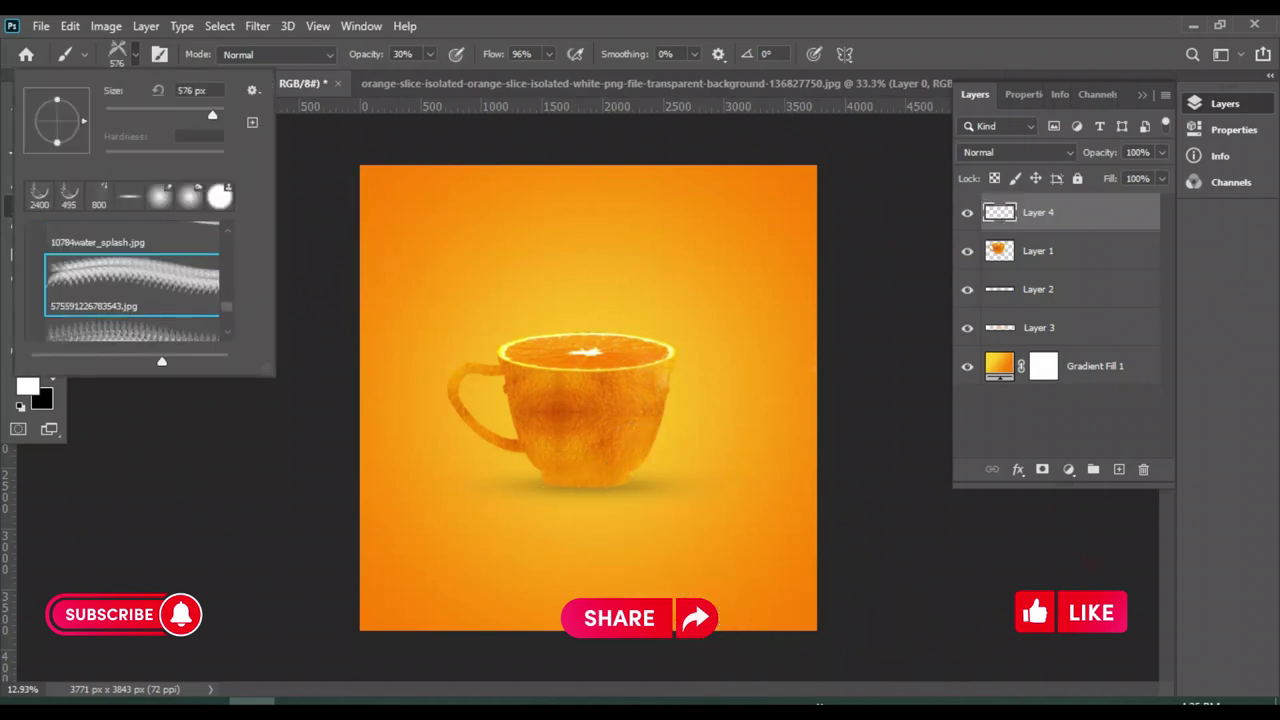
{"action": "left_click", "coordinate": [97, 242]}
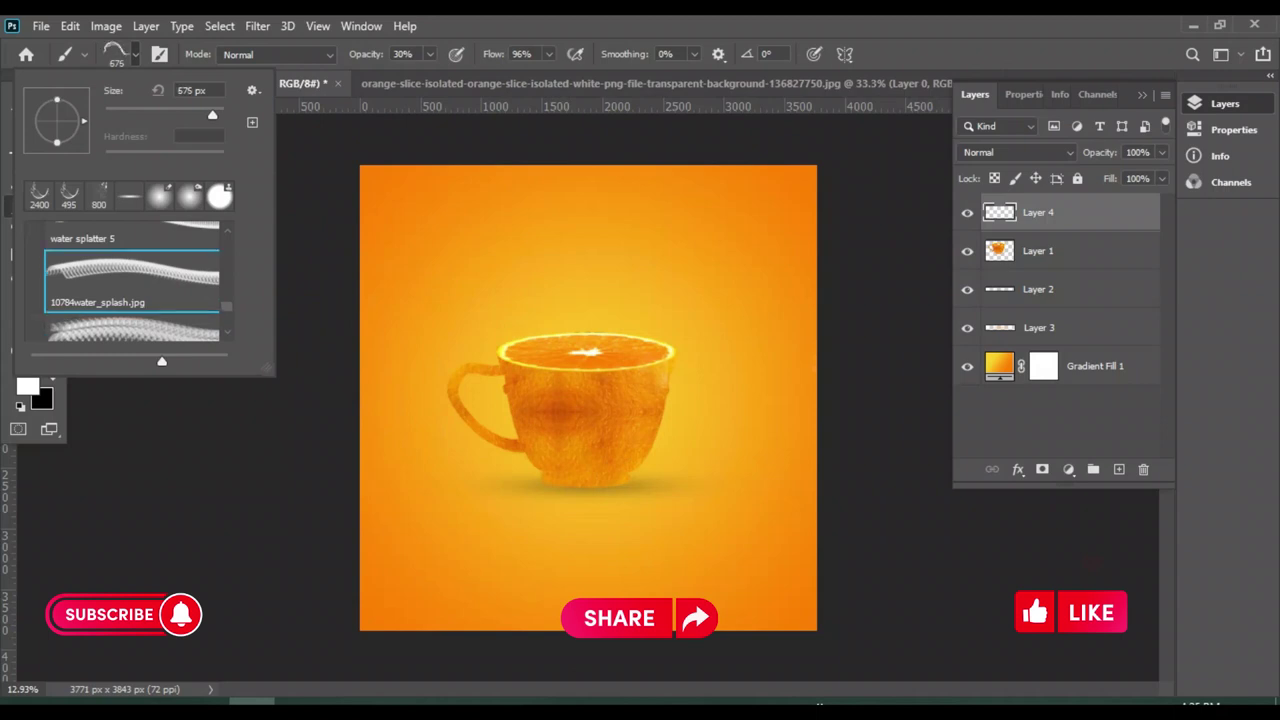
{"action": "left_click_drag", "start_coordinate": [212, 115], "coordinate": [220, 115]}
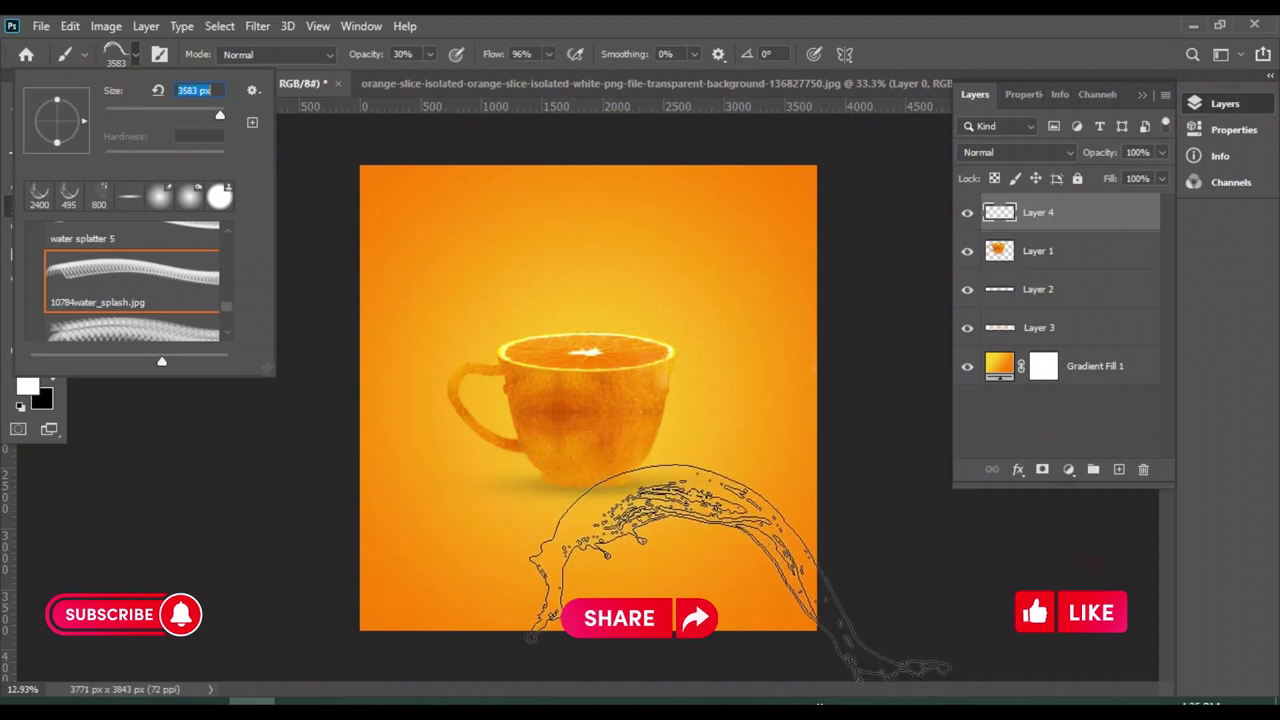
{"action": "key", "text": "Return"}
{"action": "left_click", "coordinate": [739, 571]}
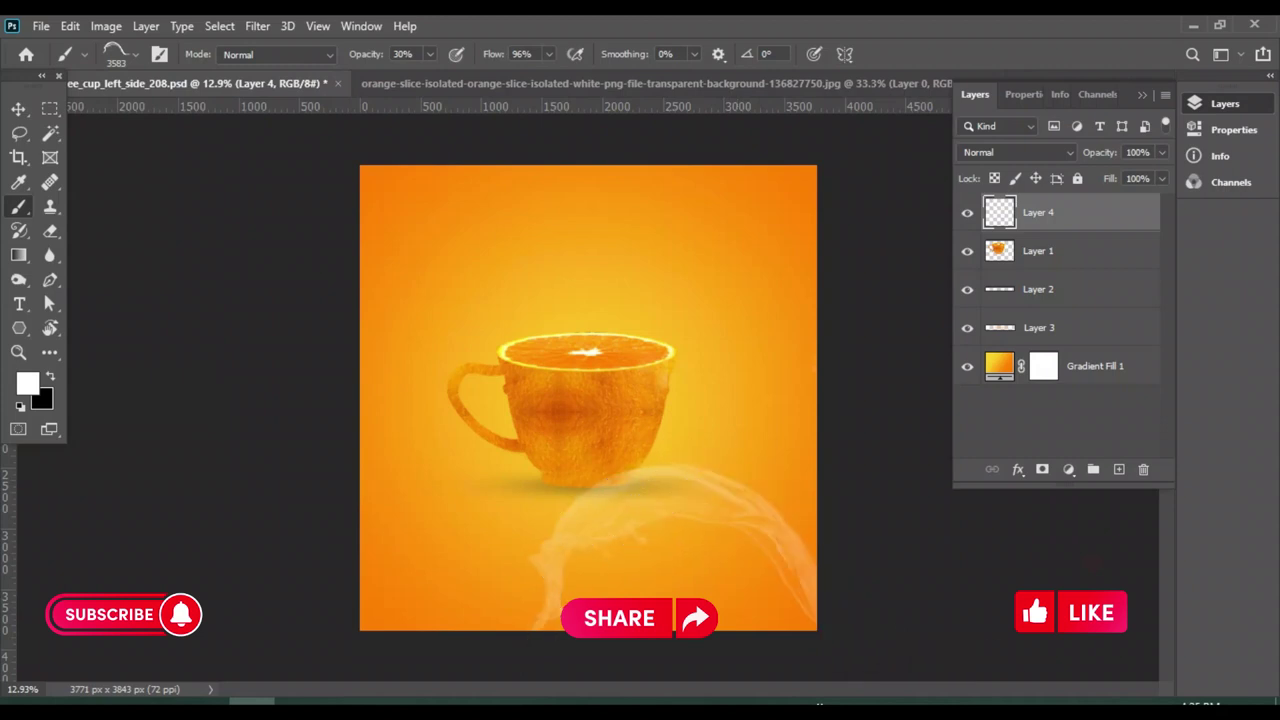
Switch to the Move tool, dismiss the could-not-transform error, and select Layer 4
{"action": "key", "text": "v"}
{"action": "left_click", "coordinate": [1095, 366]}
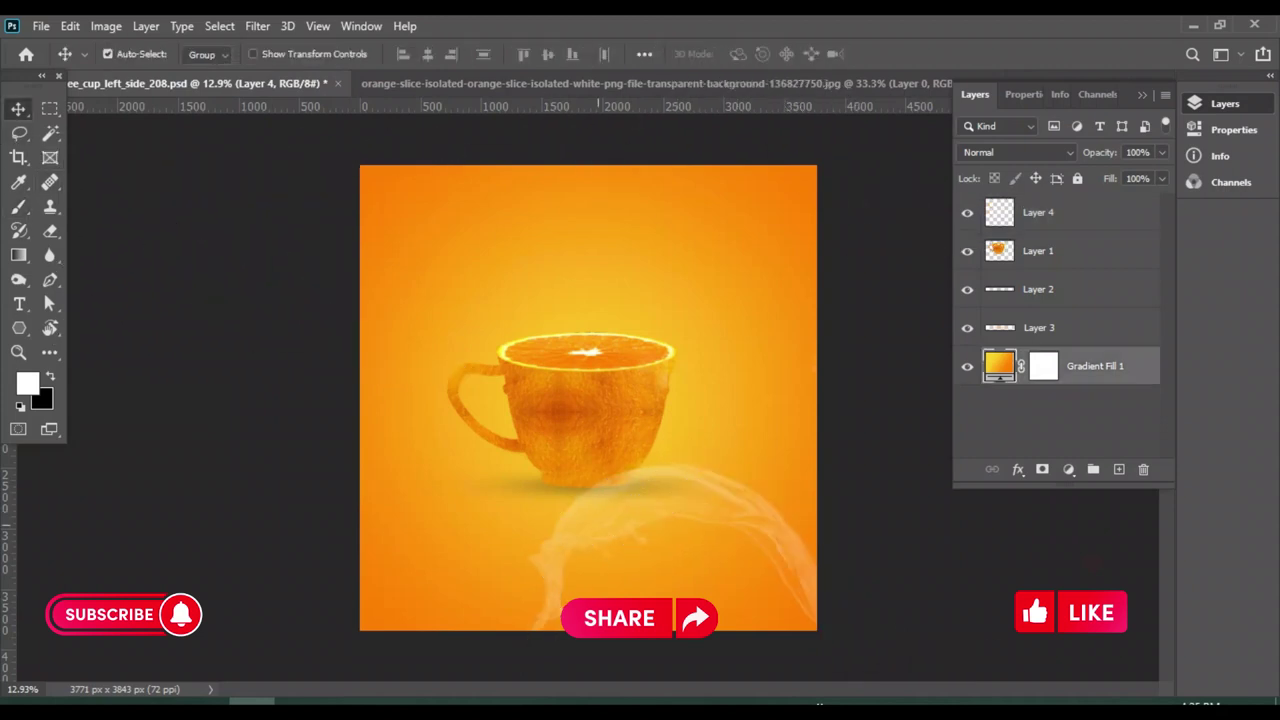
{"action": "key", "text": "ctrl+t"}
{"action": "key", "text": "Return"}
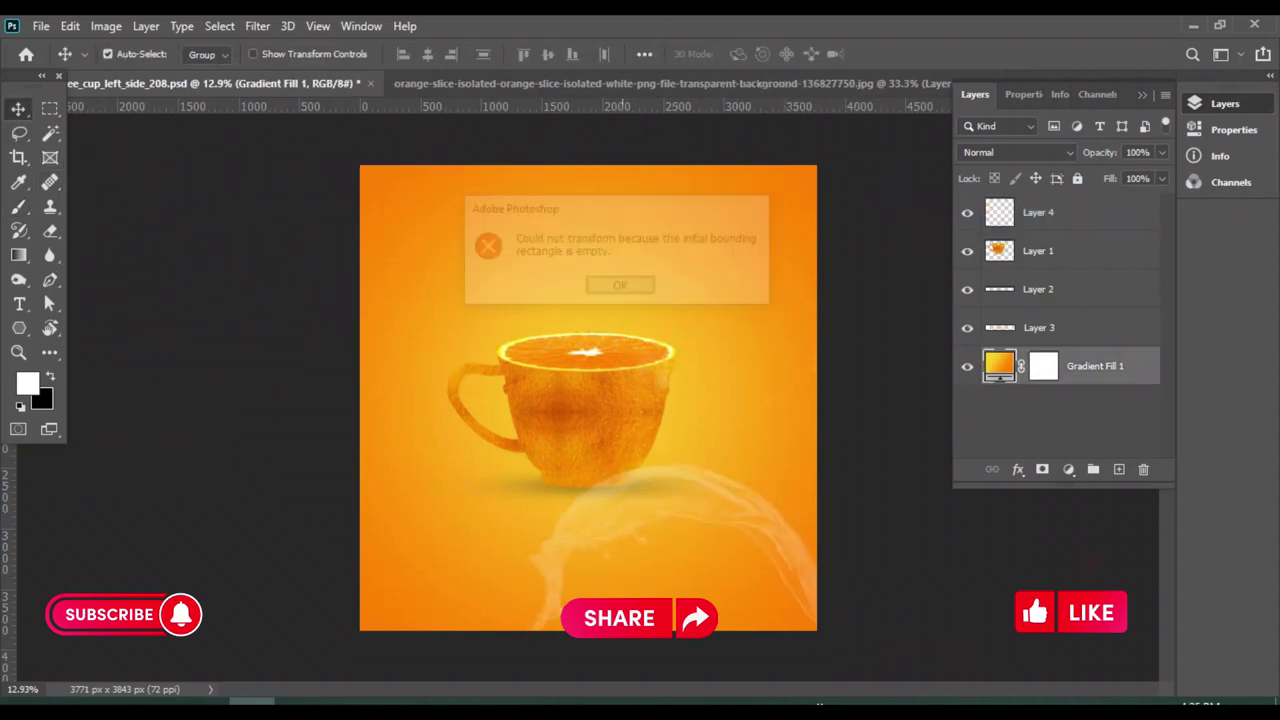
{"action": "left_click", "coordinate": [1038, 212]}
Stretch, squash and move the splash with Free Transform, then undo until it disappears
{"action": "key", "text": "ctrl+t"}
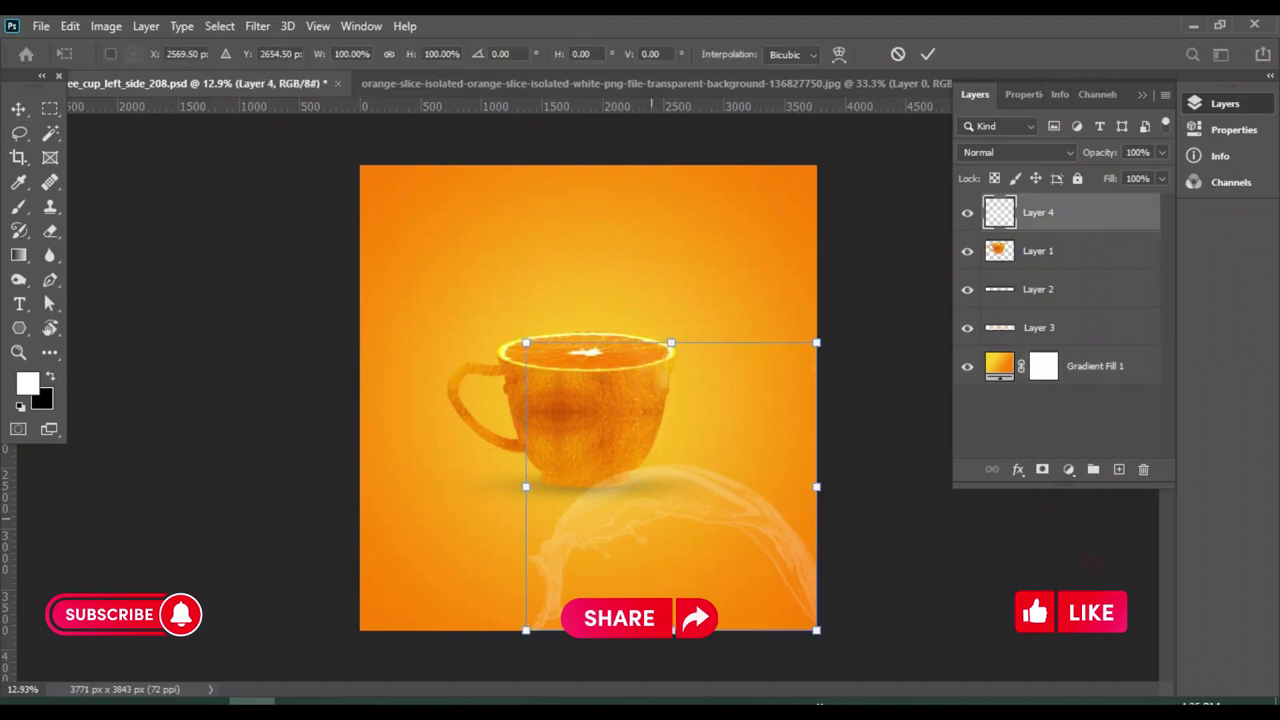
{"action": "left_click_drag", "start_coordinate": [526, 487], "coordinate": [399, 487]}
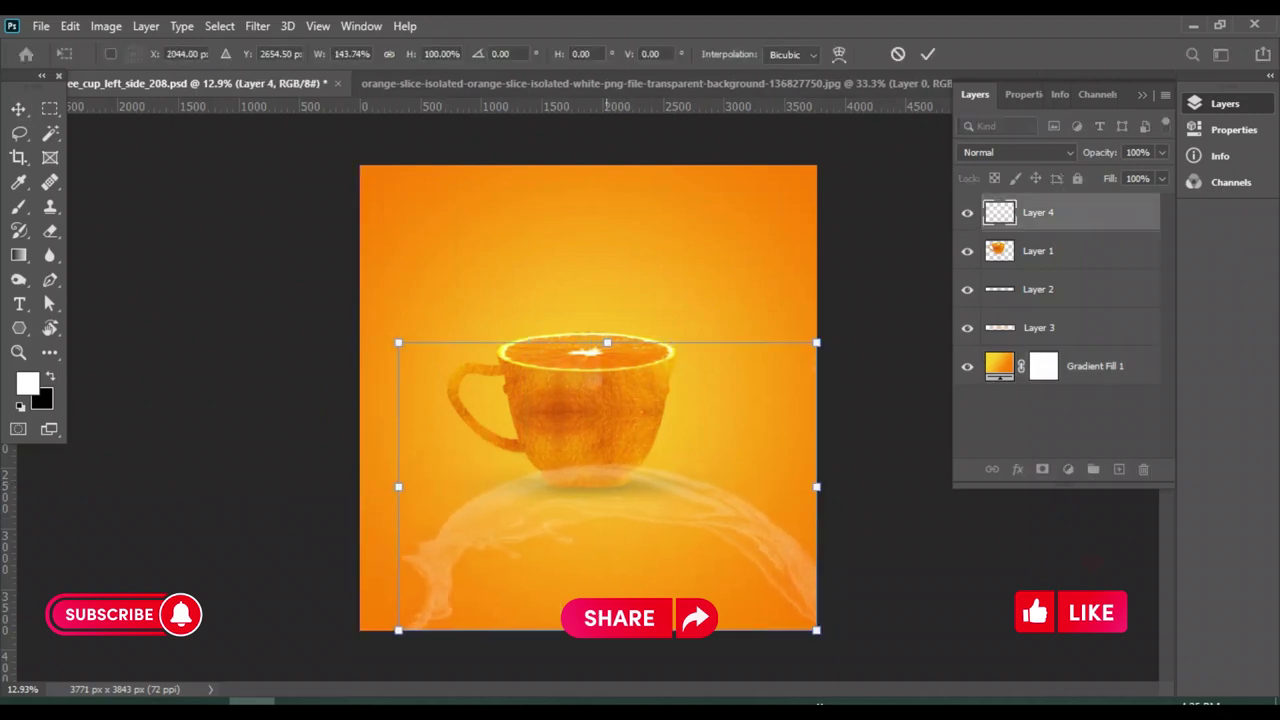
{"action": "left_click_drag", "start_coordinate": [607, 343], "coordinate": [607, 416]}
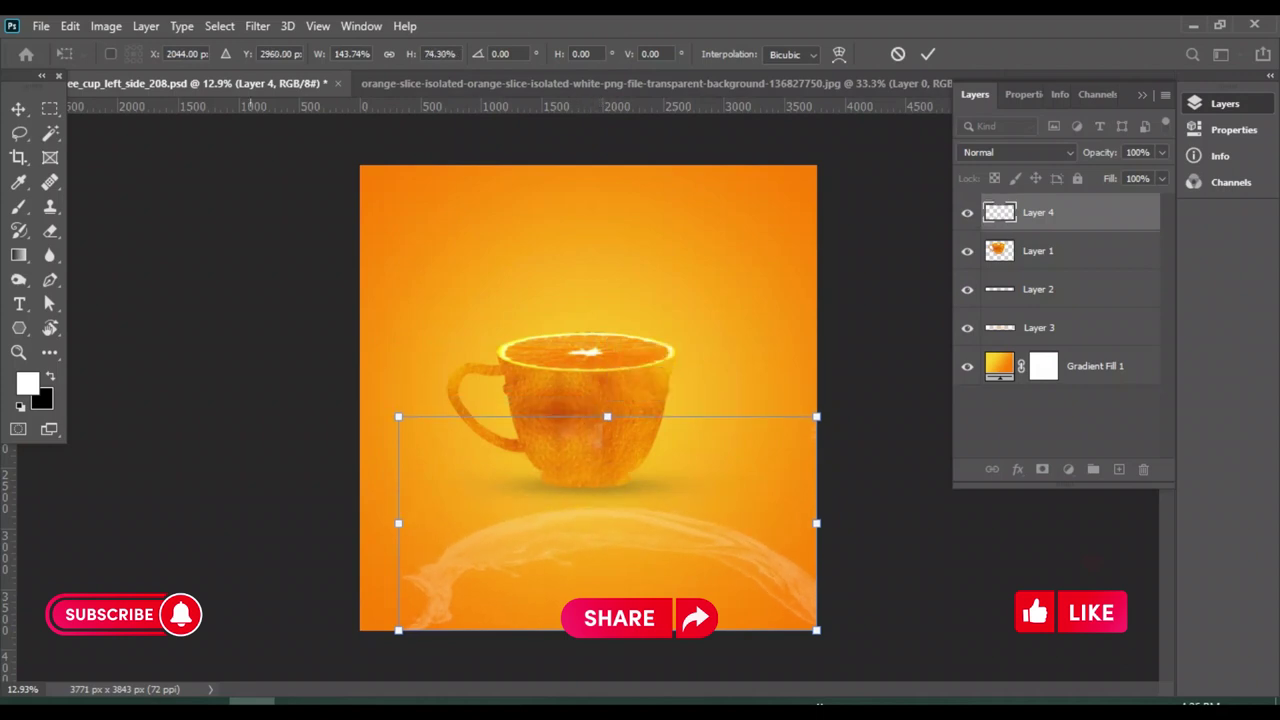
{"action": "key", "text": "Return"}
{"action": "mouse_move", "coordinate": [733, 481]}
{"action": "left_mouse_down"}
{"action": "mouse_move", "coordinate": [708, 466]}
{"action": "mouse_move", "coordinate": [754, 502]}
{"action": "left_mouse_up"}
{"action": "key", "text": "ctrl+z"}
{"action": "key", "text": "ctrl+z"}
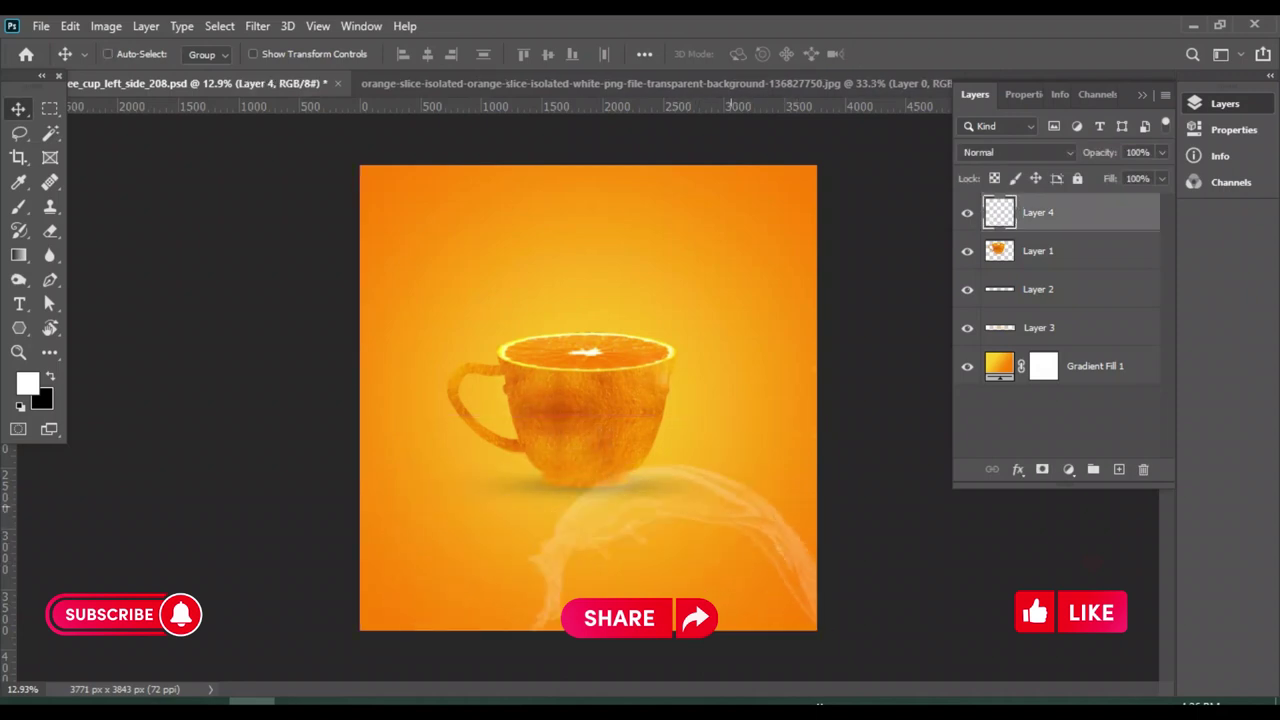
{"action": "key", "text": "ctrl+z"}
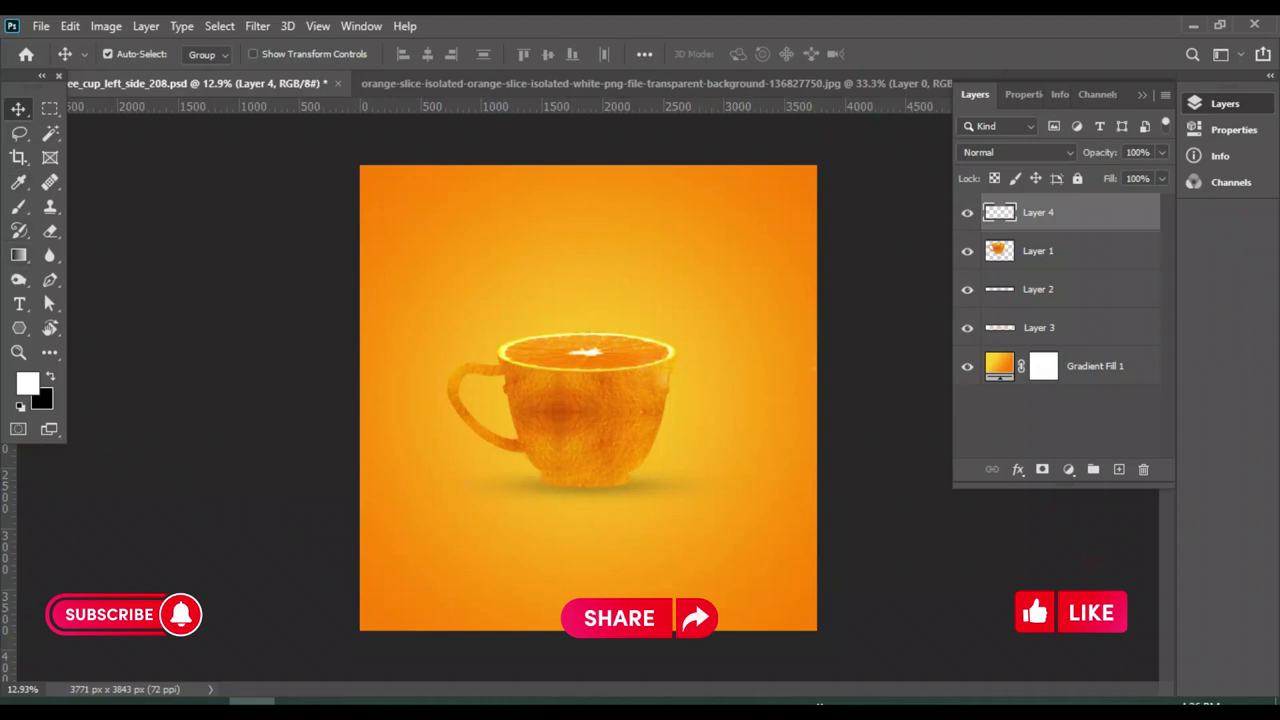
Sample orange #fe8001 from the canvas as the foreground colour
{"action": "left_click", "coordinate": [27, 383]}
{"action": "left_click", "coordinate": [371, 300]}
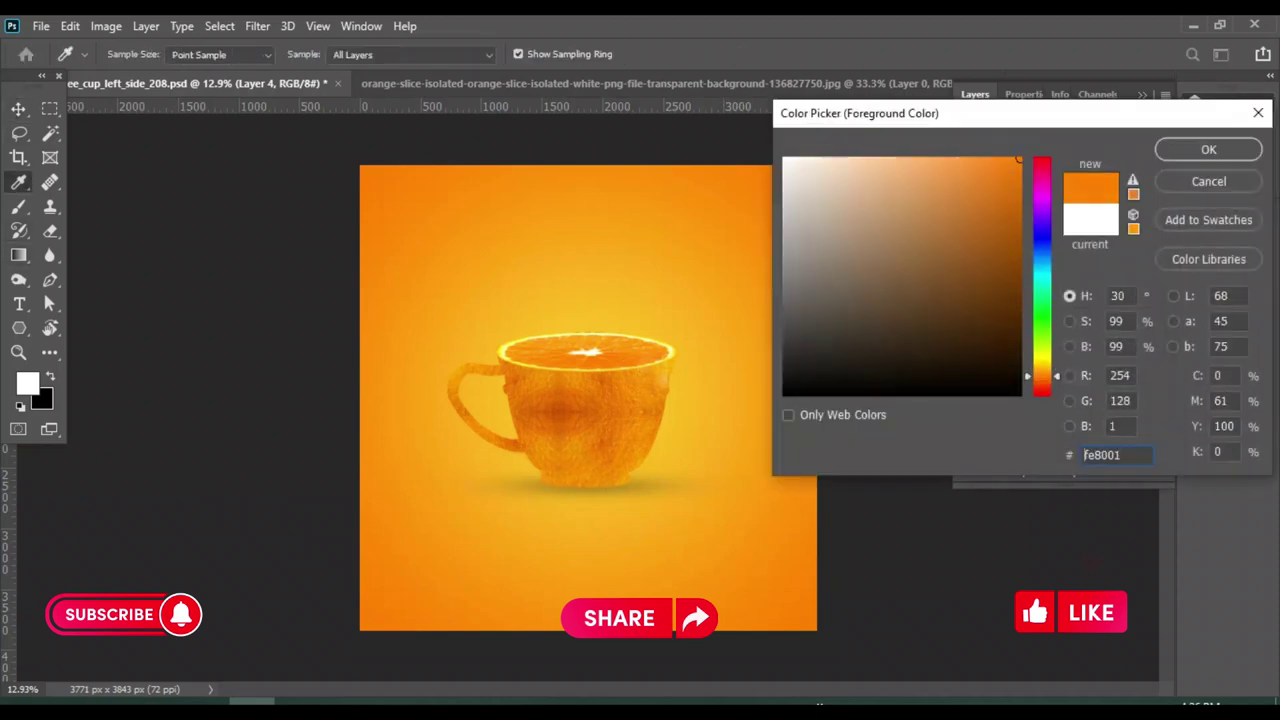
{"action": "left_click", "coordinate": [1208, 149]}
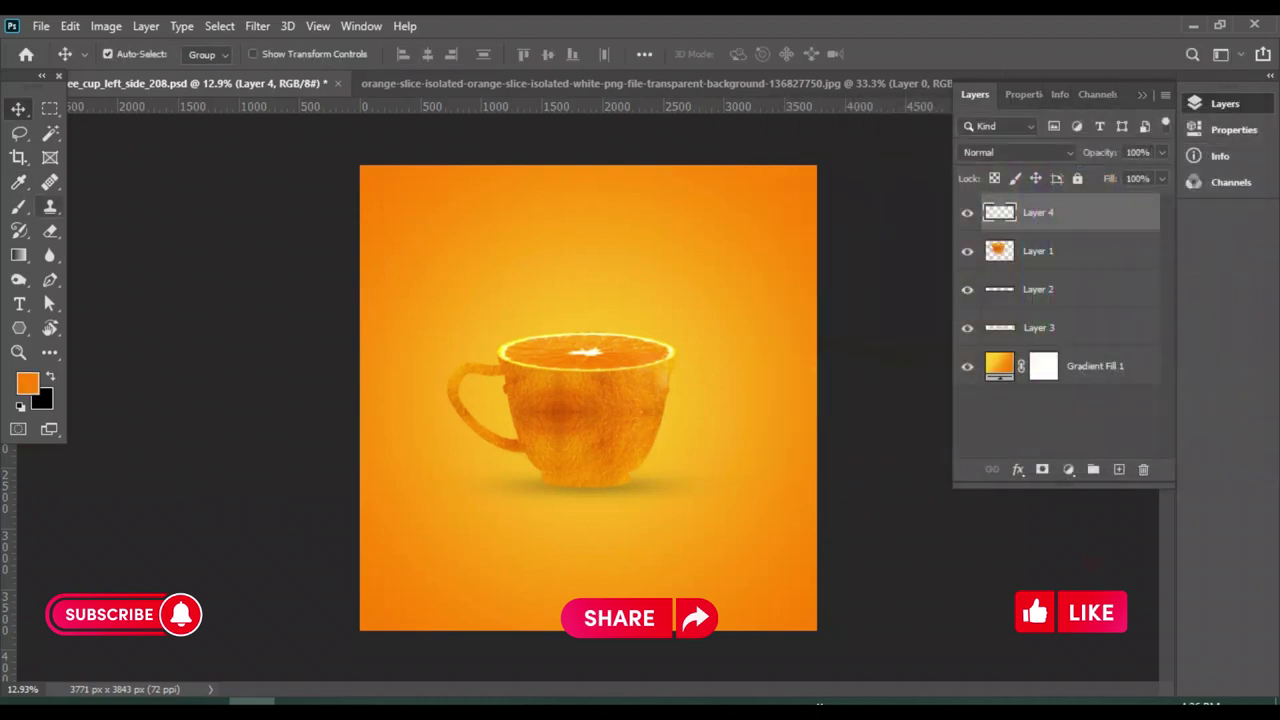
With the Brush at 100% opacity and 2500 px, stamp an orange splash below the cup
{"action": "left_click", "coordinate": [19, 231]}
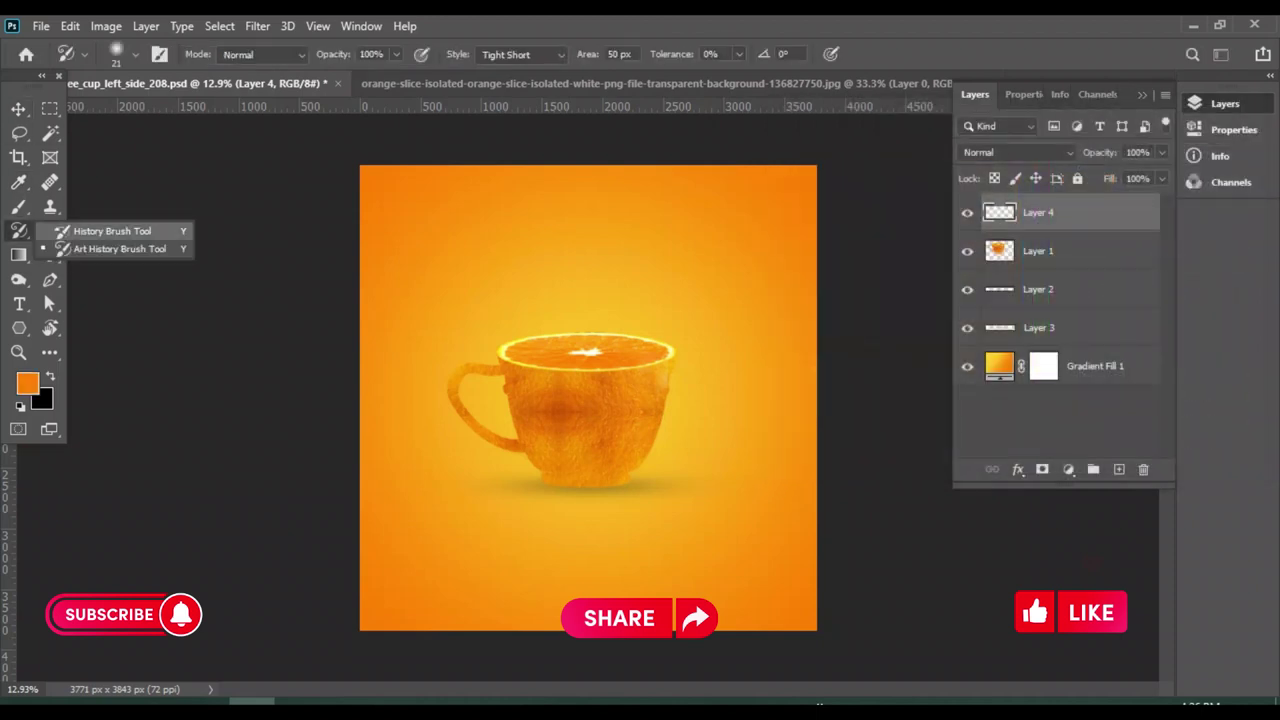
{"action": "left_click", "coordinate": [18, 206]}
{"action": "left_click", "coordinate": [100, 206]}
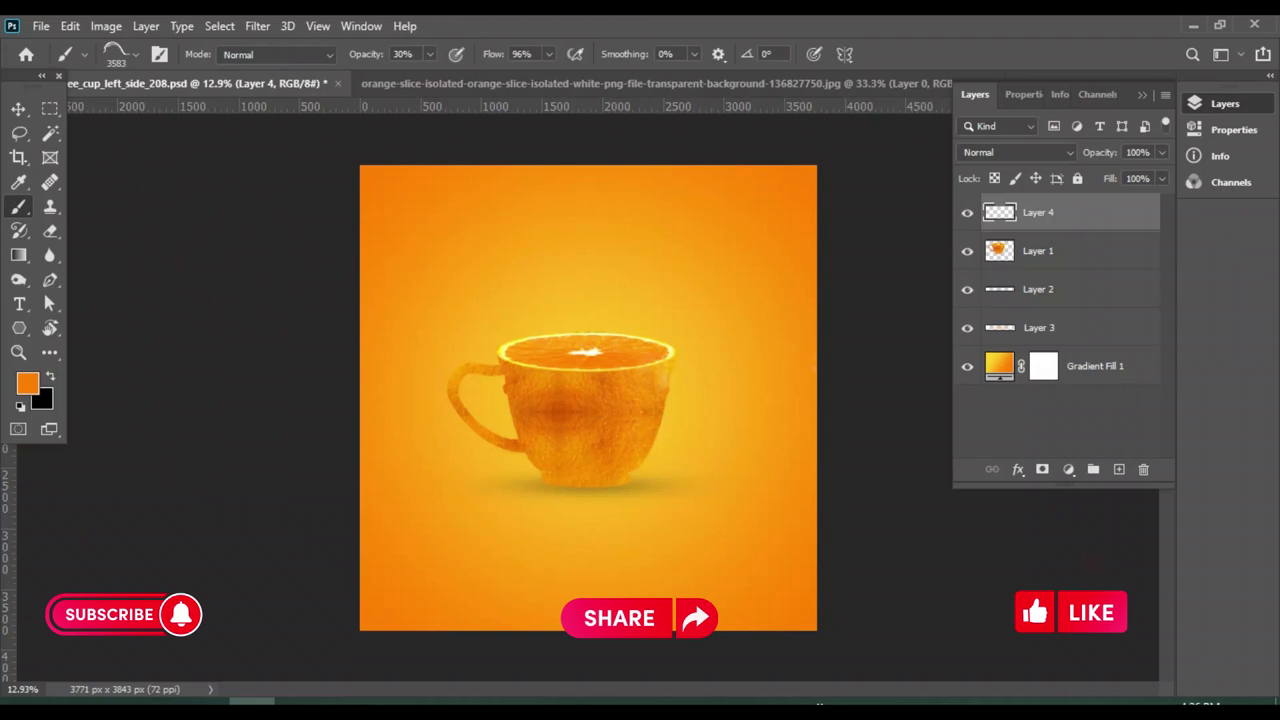
{"action": "left_click", "coordinate": [429, 54]}
{"action": "left_click_drag", "start_coordinate": [430, 76], "coordinate": [490, 76]}
{"action": "key", "text": "bracketleft"}
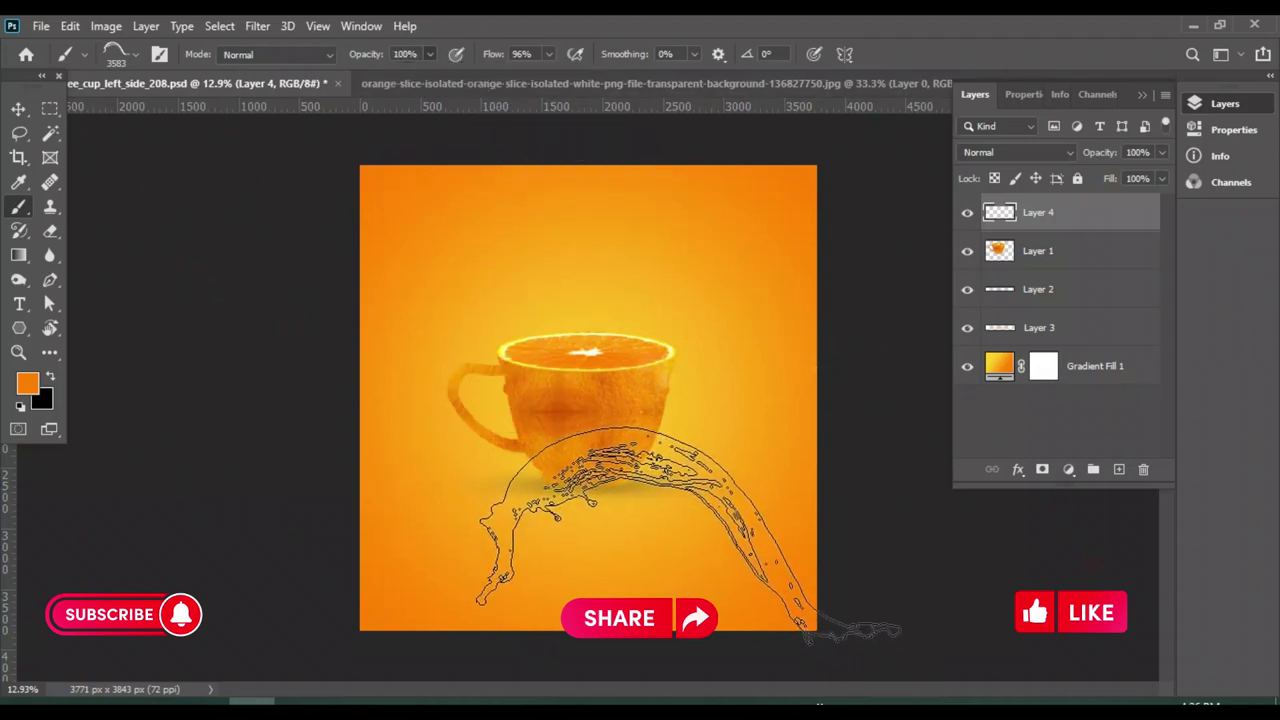
{"action": "key", "text": "bracketleft"}
{"action": "key", "text": "bracketleft"}
{"action": "key", "text": "bracketleft"}
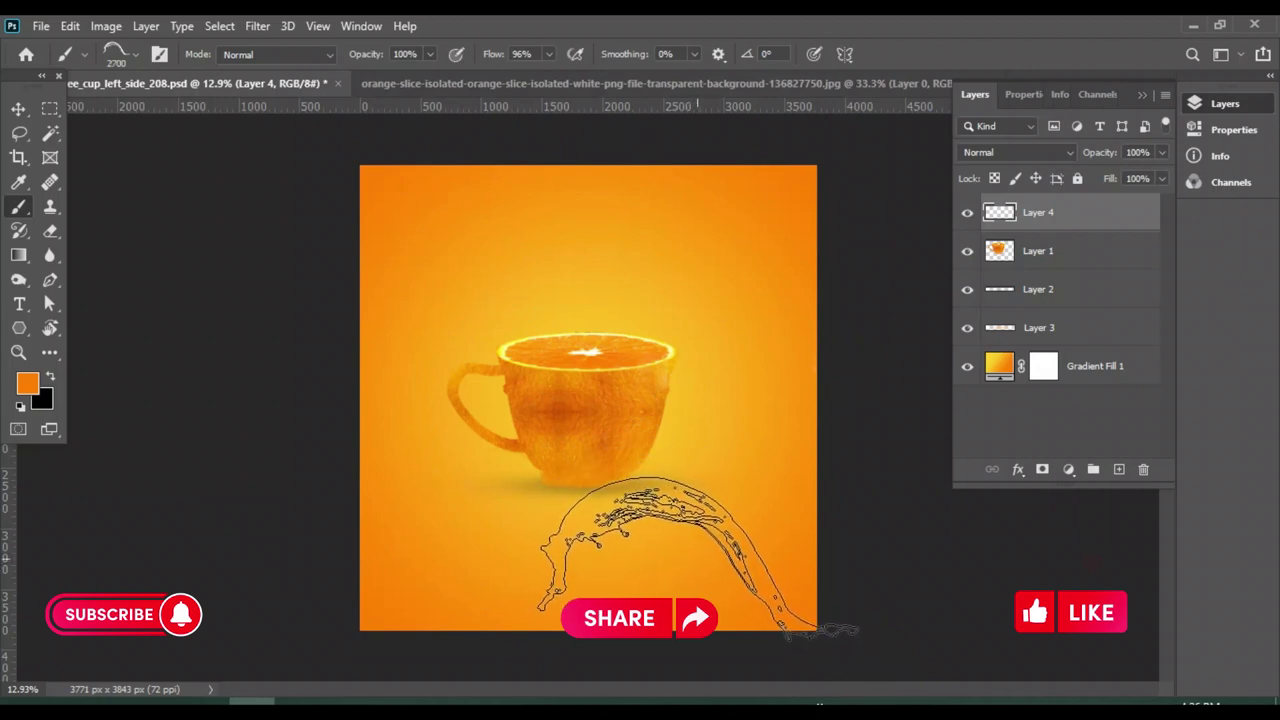
{"action": "key", "text": "bracketleft"}
{"action": "key", "text": "bracketleft"}
{"action": "left_click", "coordinate": [685, 545]}
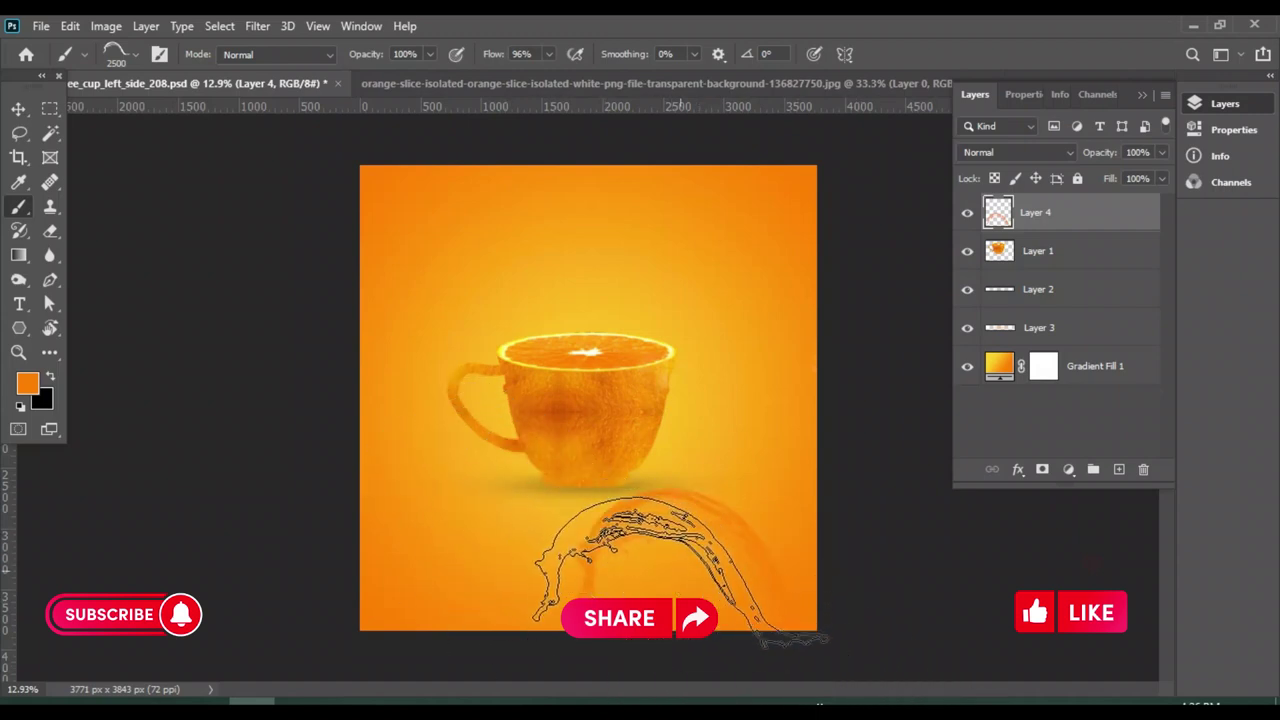
Set near-white #fbfbfb and stamp a 22%-opacity white splash over the orange one
{"action": "left_click", "coordinate": [27, 383]}
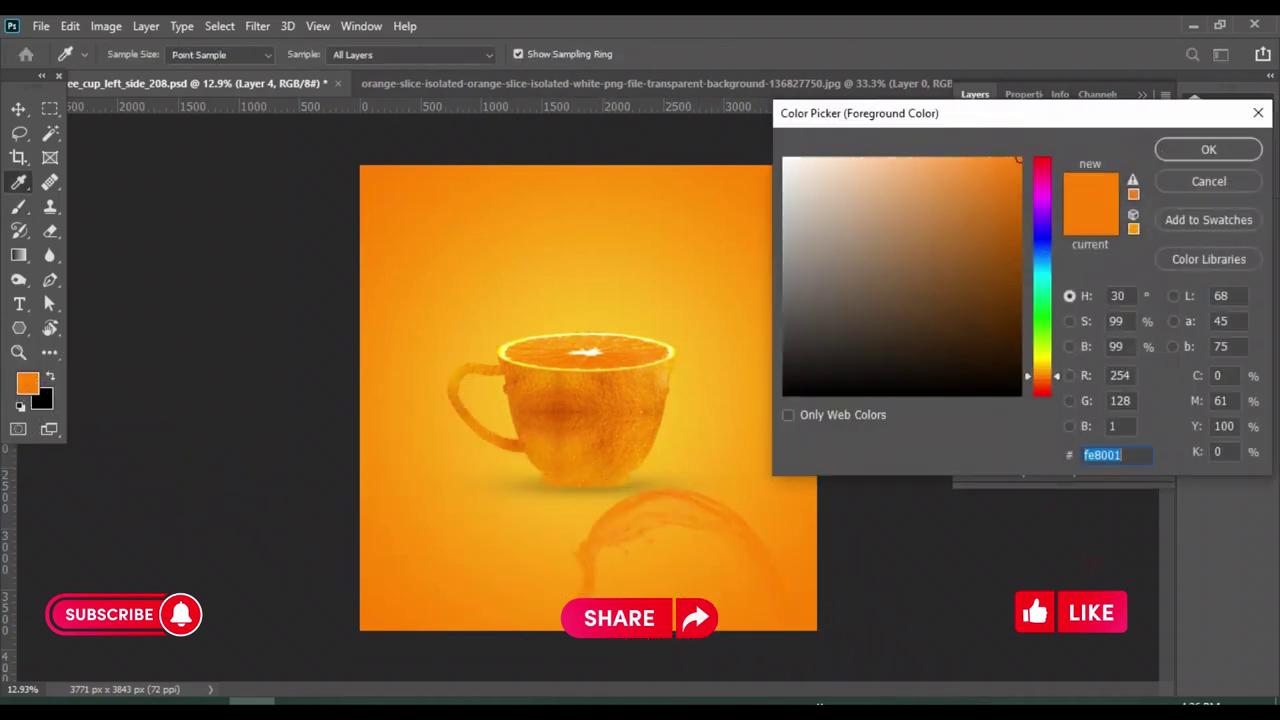
{"action": "left_click", "coordinate": [784, 160]}
{"action": "key", "text": "Return"}
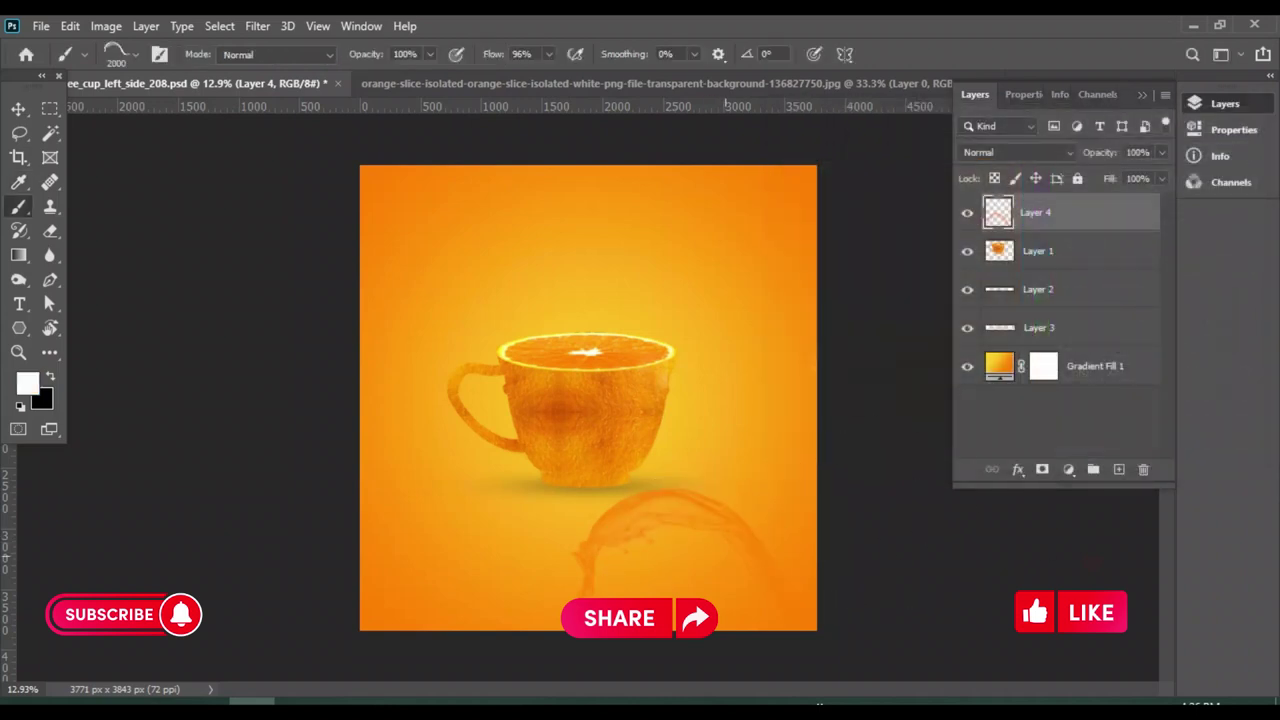
{"action": "left_click", "coordinate": [697, 553]}
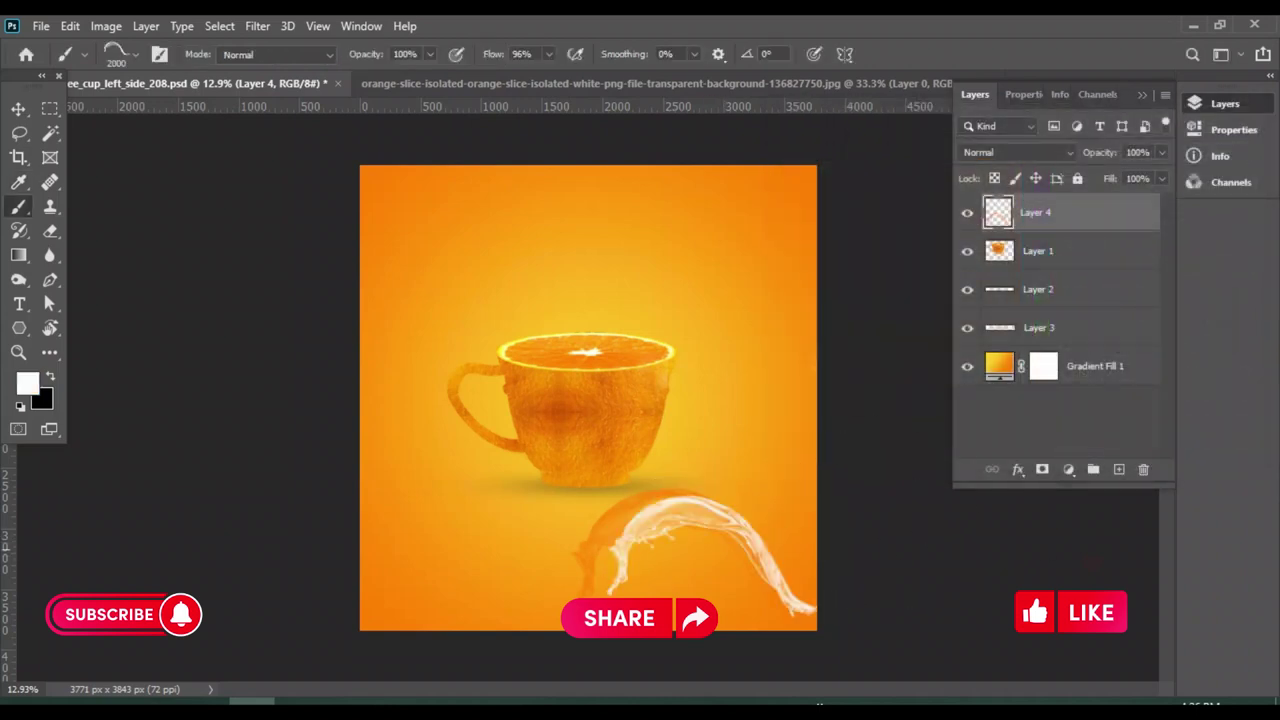
{"action": "key", "text": "ctrl+z"}
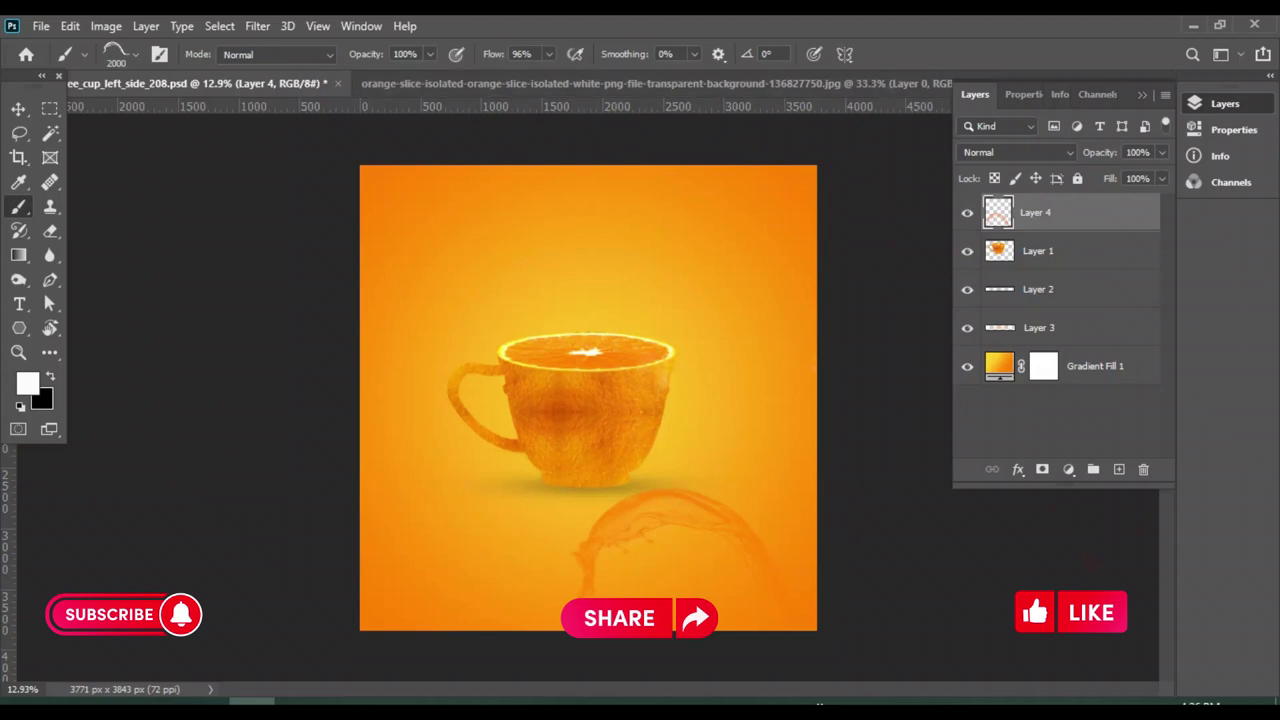
{"action": "left_click", "coordinate": [429, 54]}
{"action": "left_click_drag", "start_coordinate": [430, 76], "coordinate": [362, 76]}
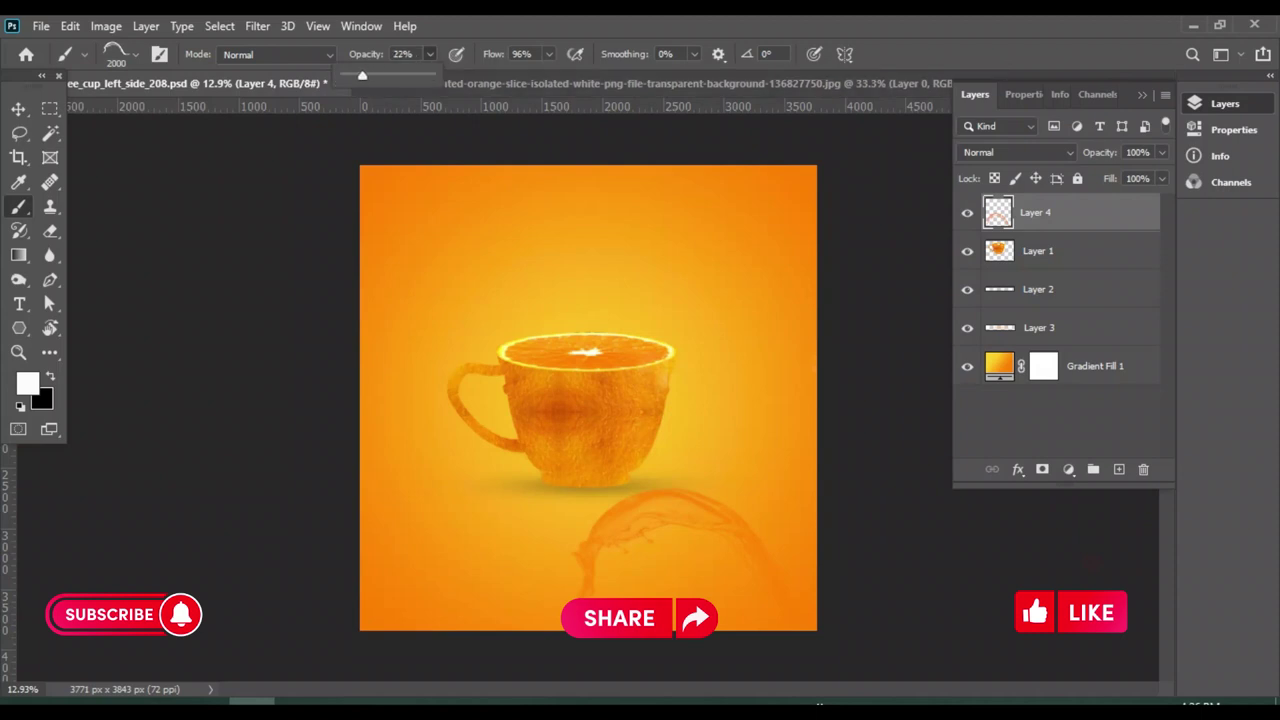
{"action": "left_click", "coordinate": [695, 545]}
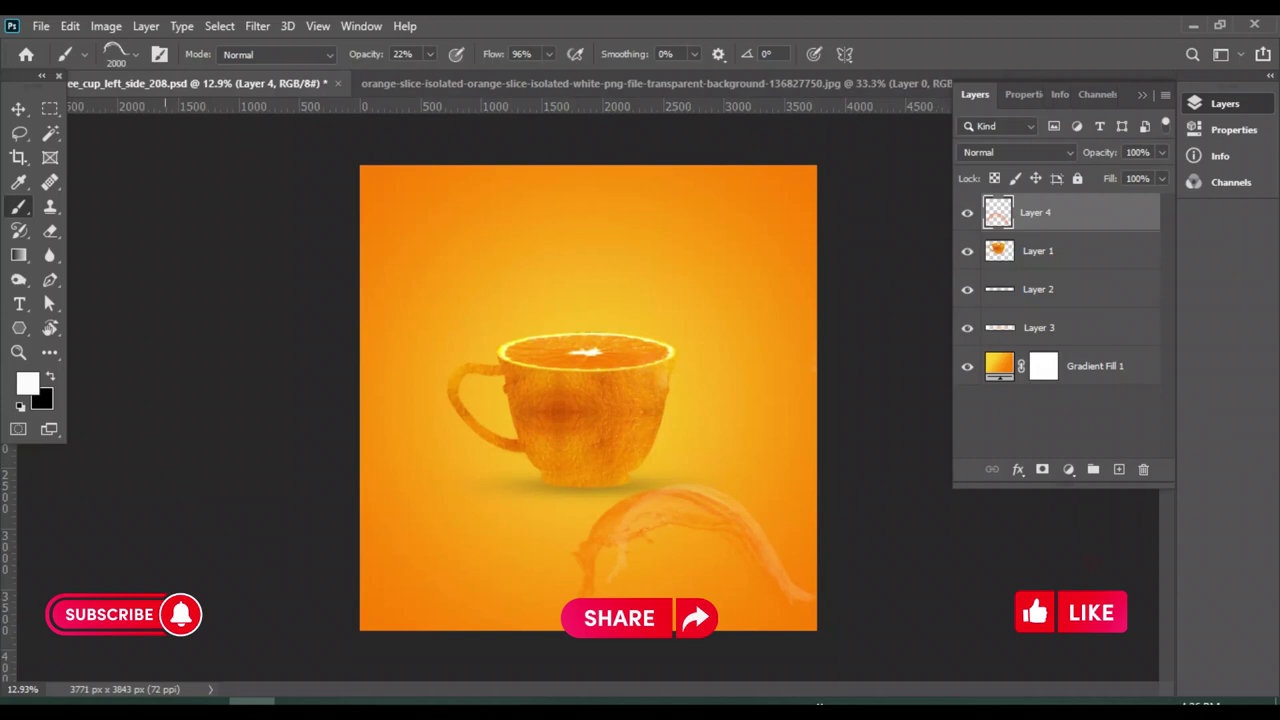
Sample a pale yellow from the canvas as the new foreground colour
{"action": "left_click", "coordinate": [18, 108]}
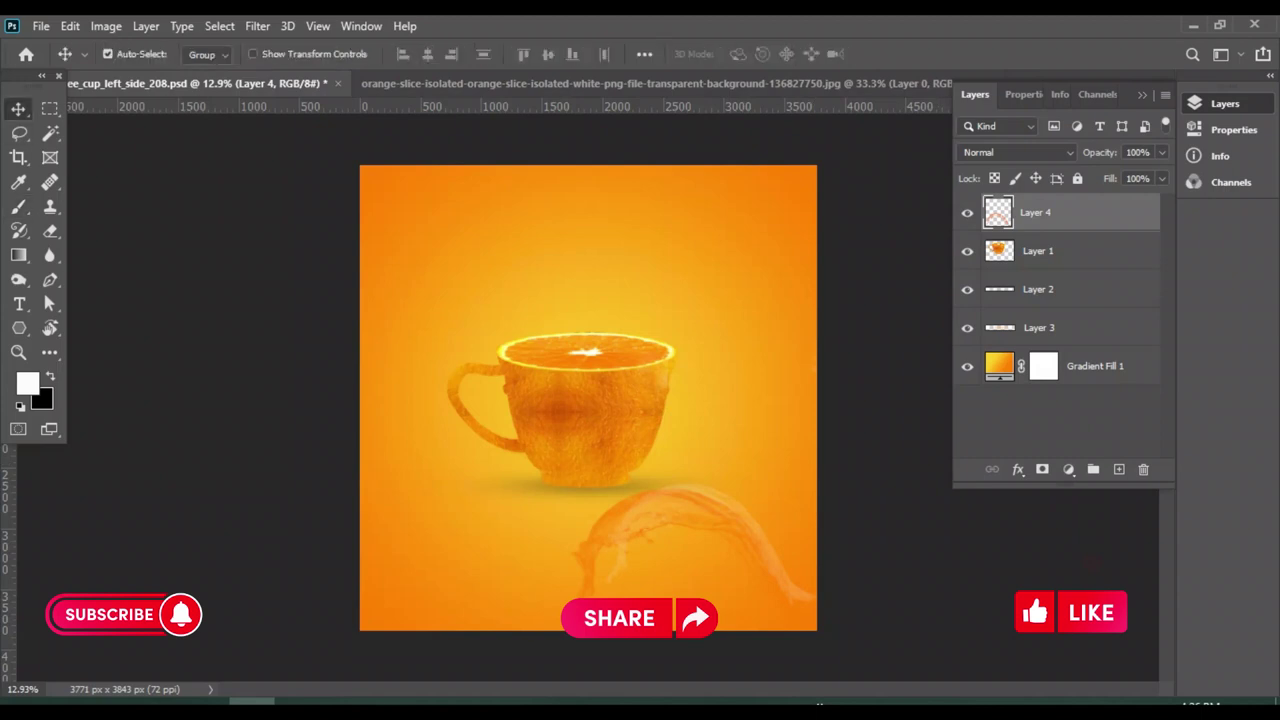
{"action": "left_click", "coordinate": [27, 383]}
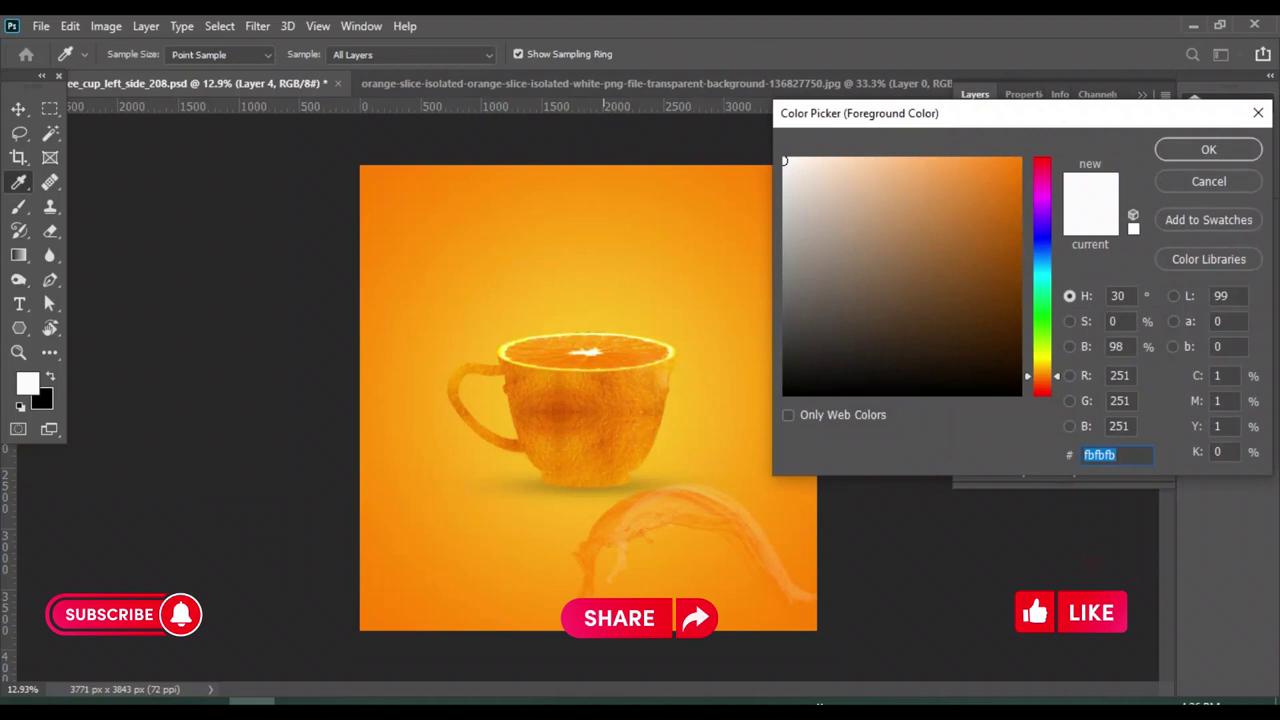
{"action": "left_click", "coordinate": [603, 290]}
{"action": "left_click", "coordinate": [1208, 149]}
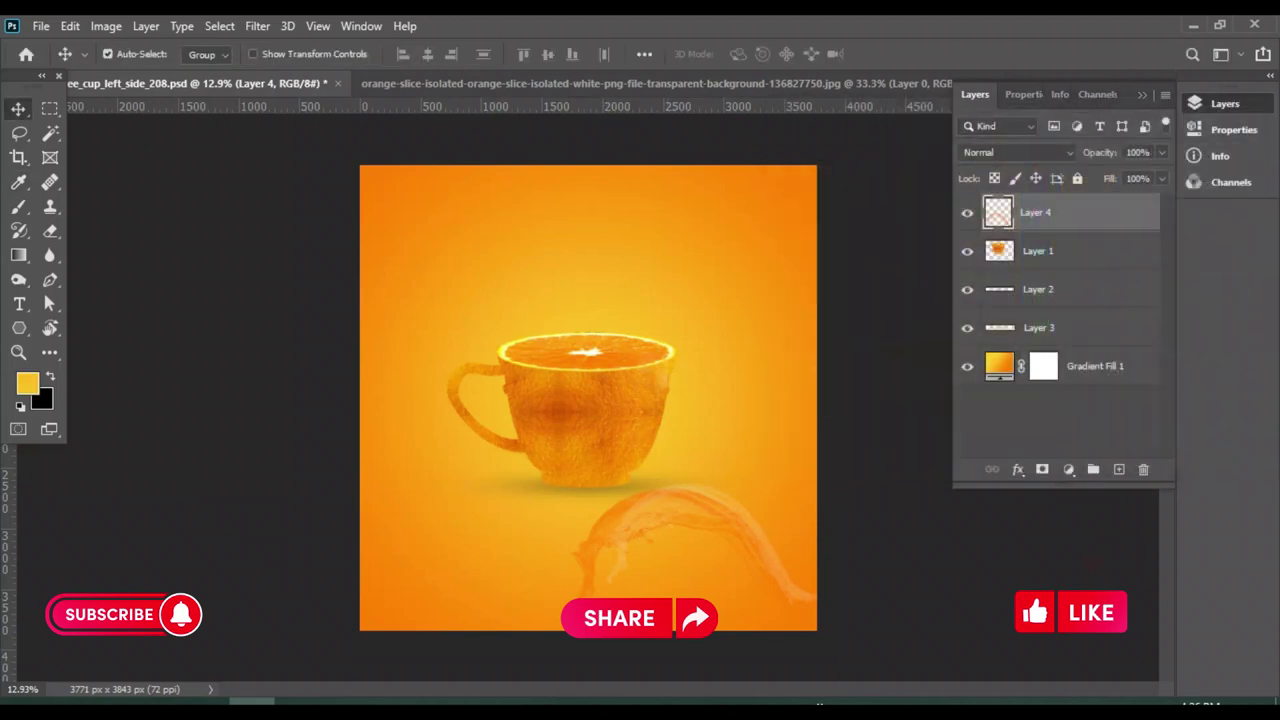
{"action": "left_click", "coordinate": [18, 206]}
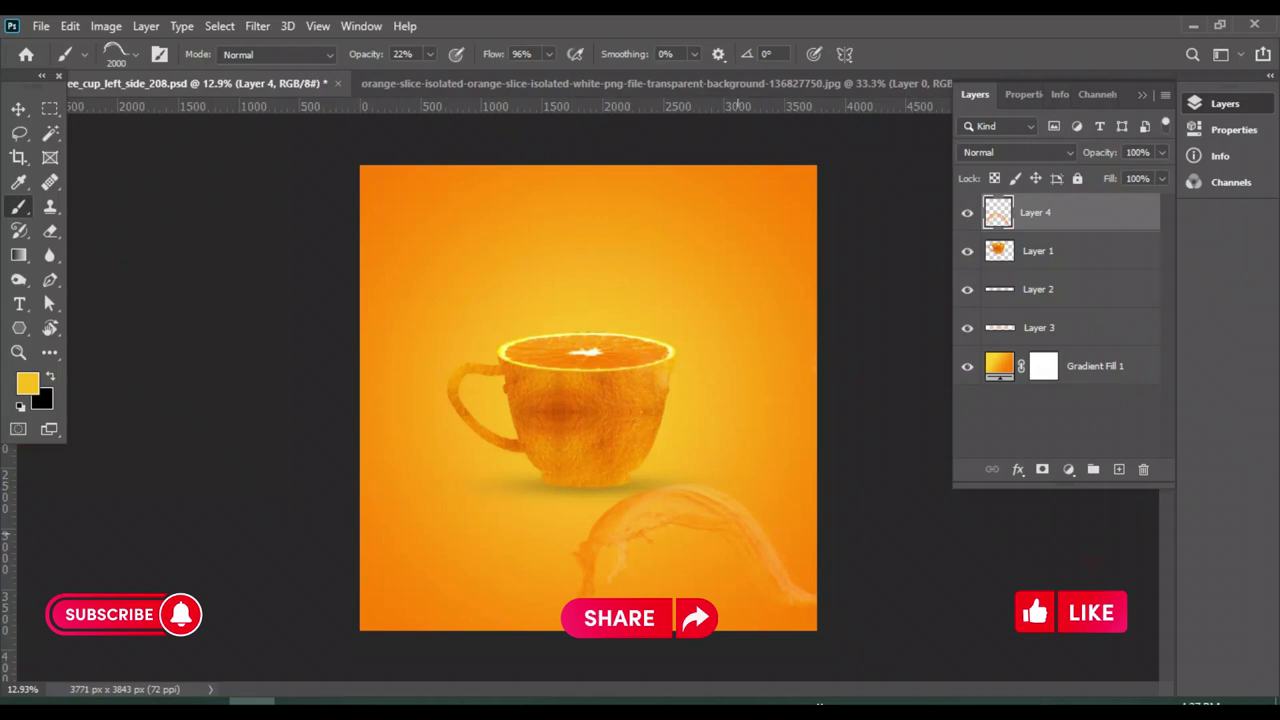
Delete the faint orange splash layer under the cup
{"action": "left_click", "coordinate": [18, 108]}
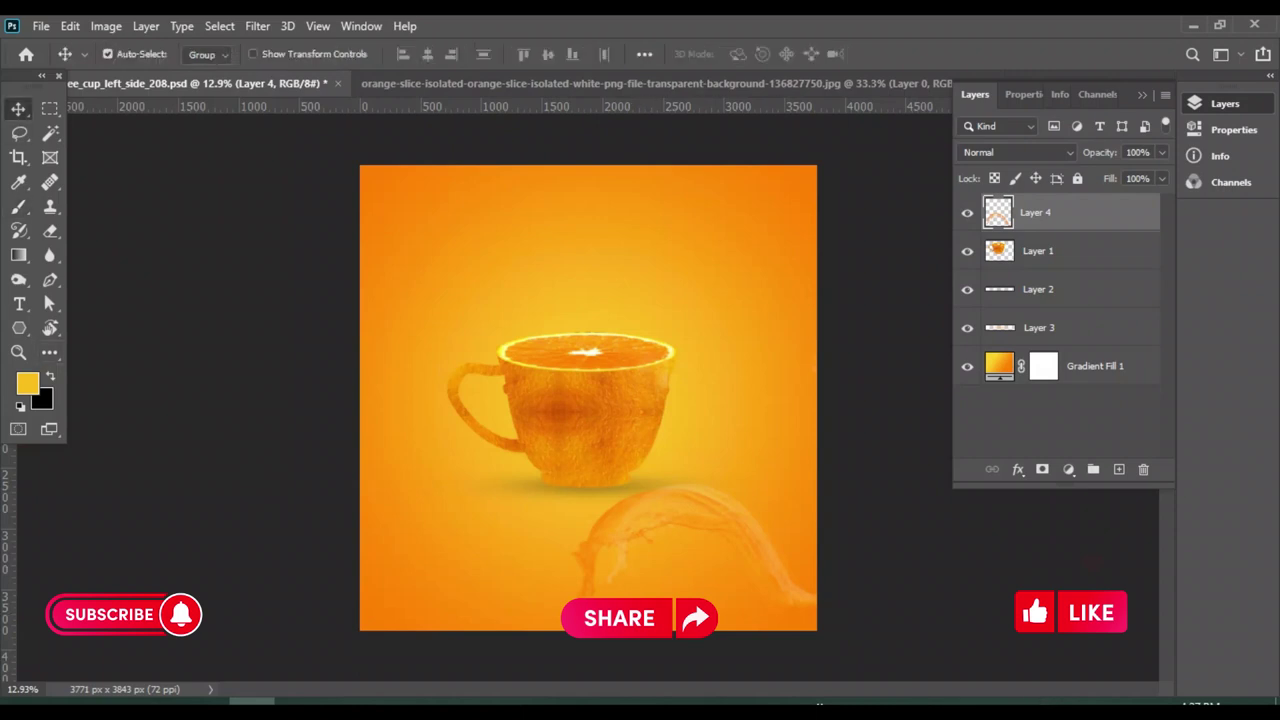
{"action": "left_click_drag", "start_coordinate": [775, 496], "coordinate": [775, 520]}
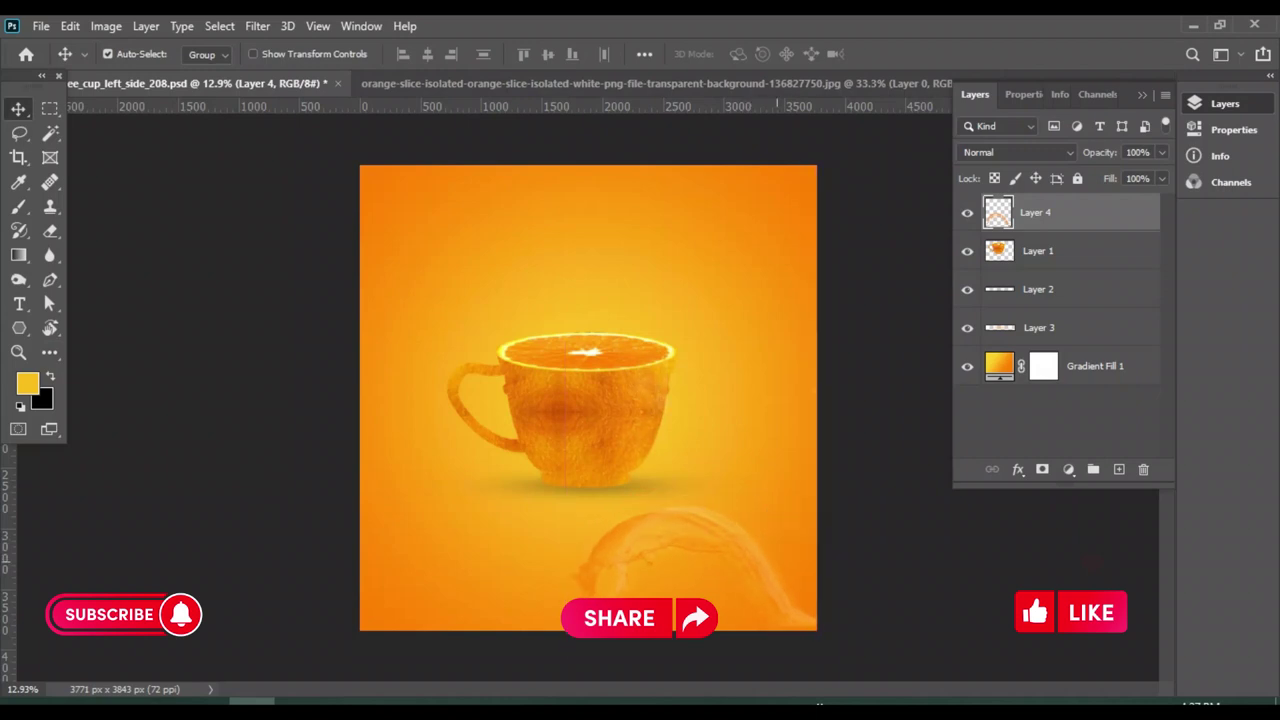
{"action": "key", "text": "Delete"}
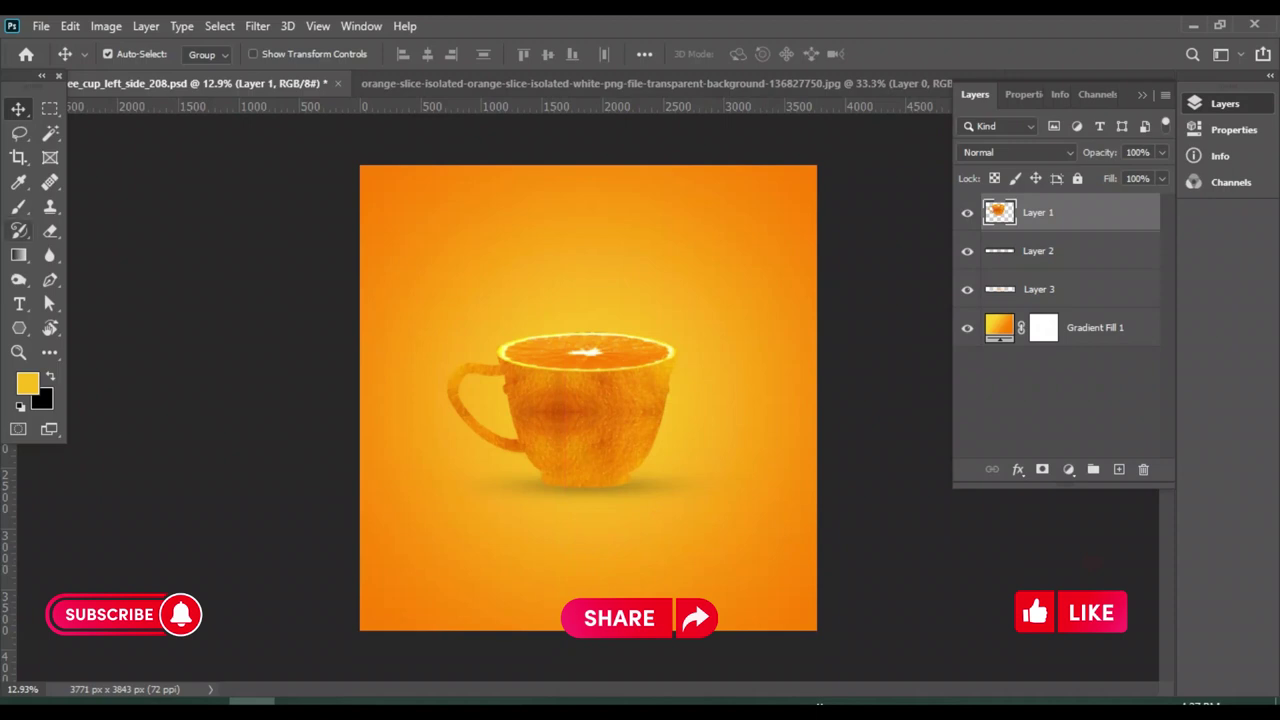
Set up the Brush with the blue-water-splash preset at 3228 px and add a new layer above Layer 1
{"action": "left_click", "coordinate": [18, 206]}
{"action": "right_click", "coordinate": [18, 206]}
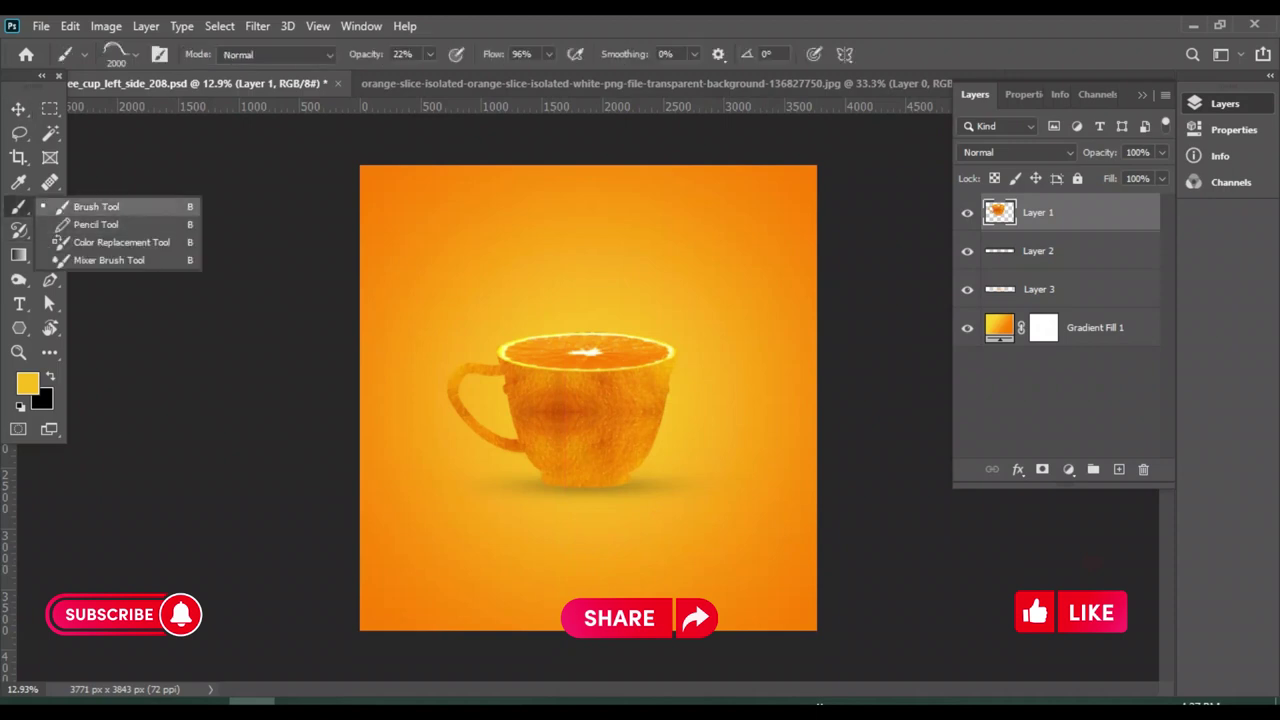
{"action": "left_click", "coordinate": [100, 206]}
{"action": "left_click", "coordinate": [116, 54]}
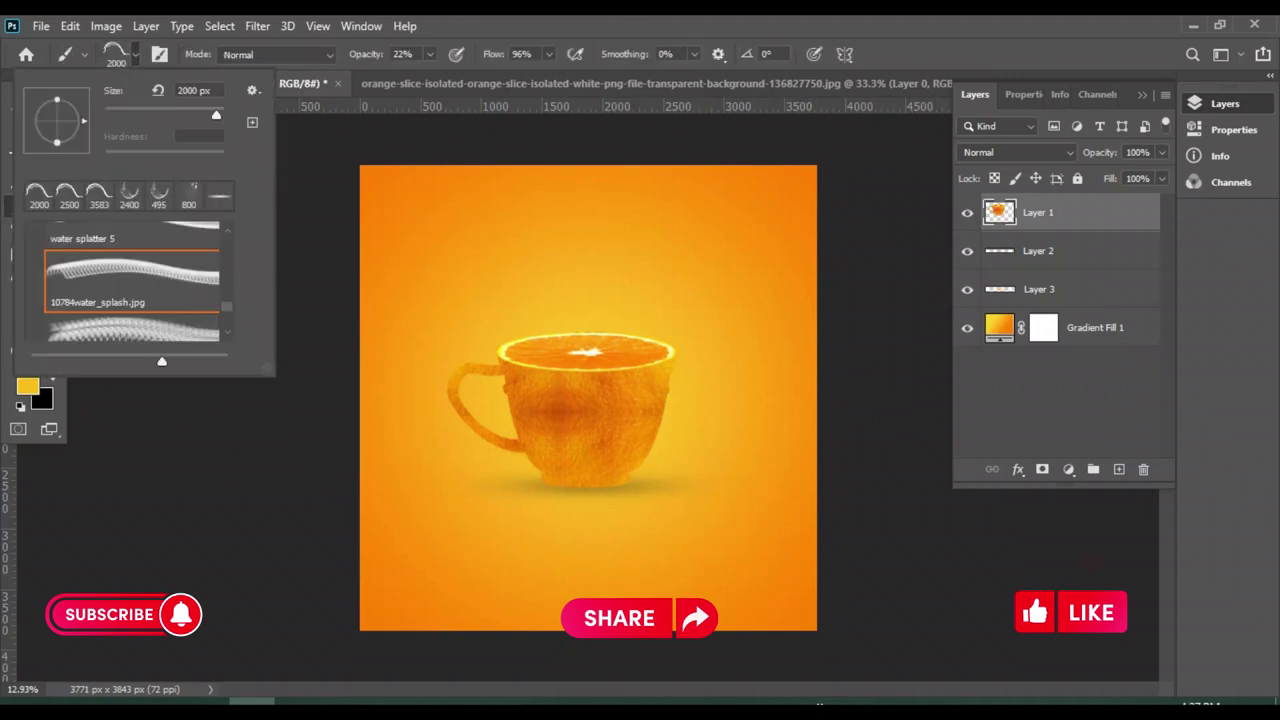
{"action": "key", "text": "Return"}
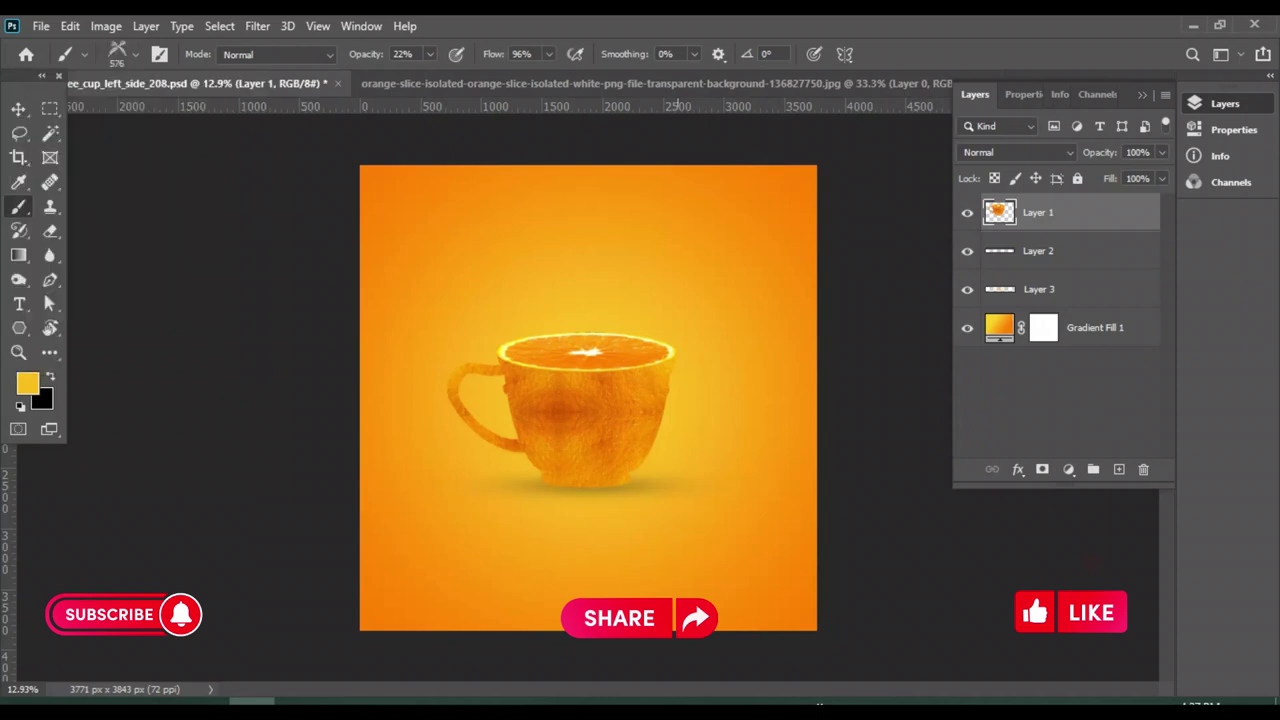
{"action": "left_click", "coordinate": [135, 54]}
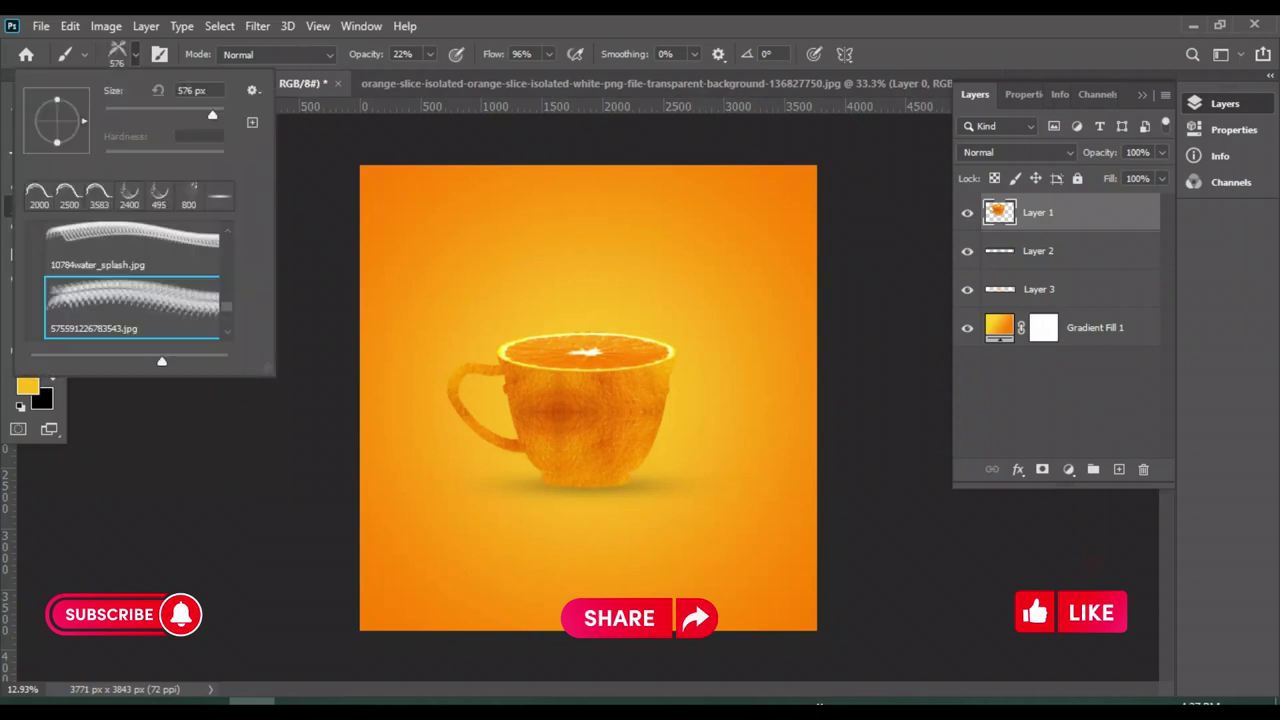
{"action": "left_click", "coordinate": [132, 262]}
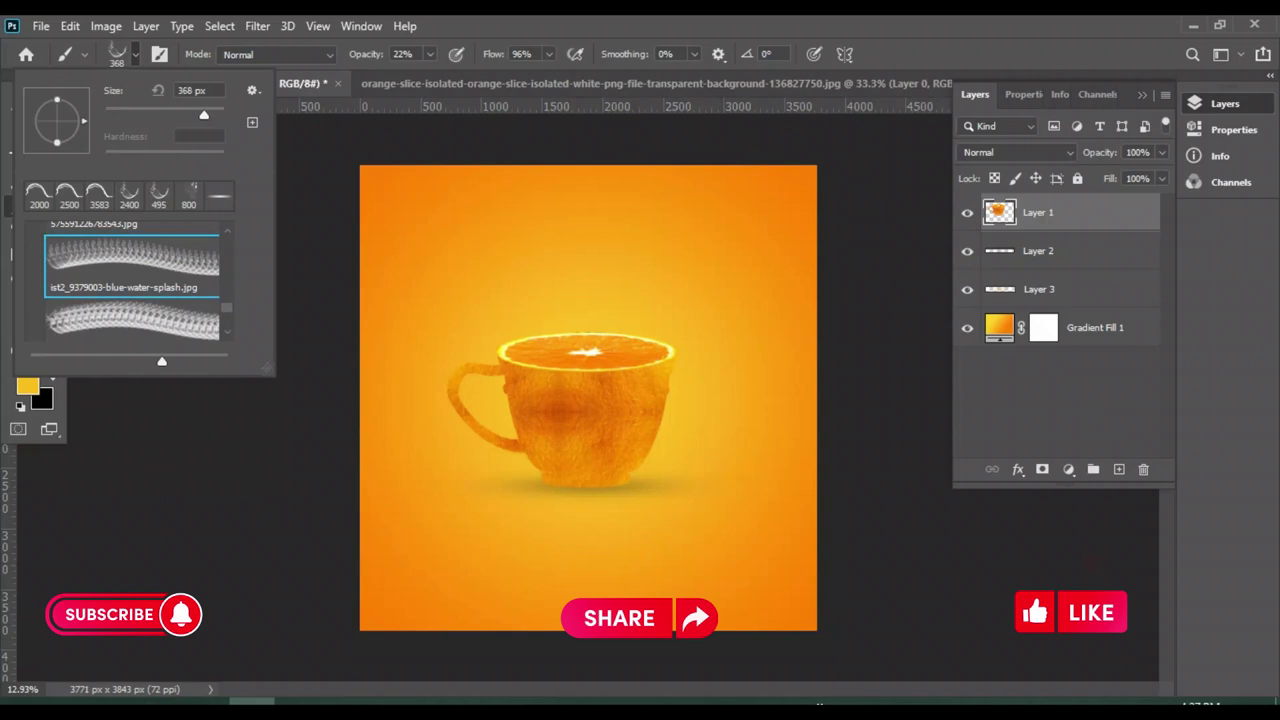
{"action": "type", "text": "495"}
{"action": "key", "text": "Return"}
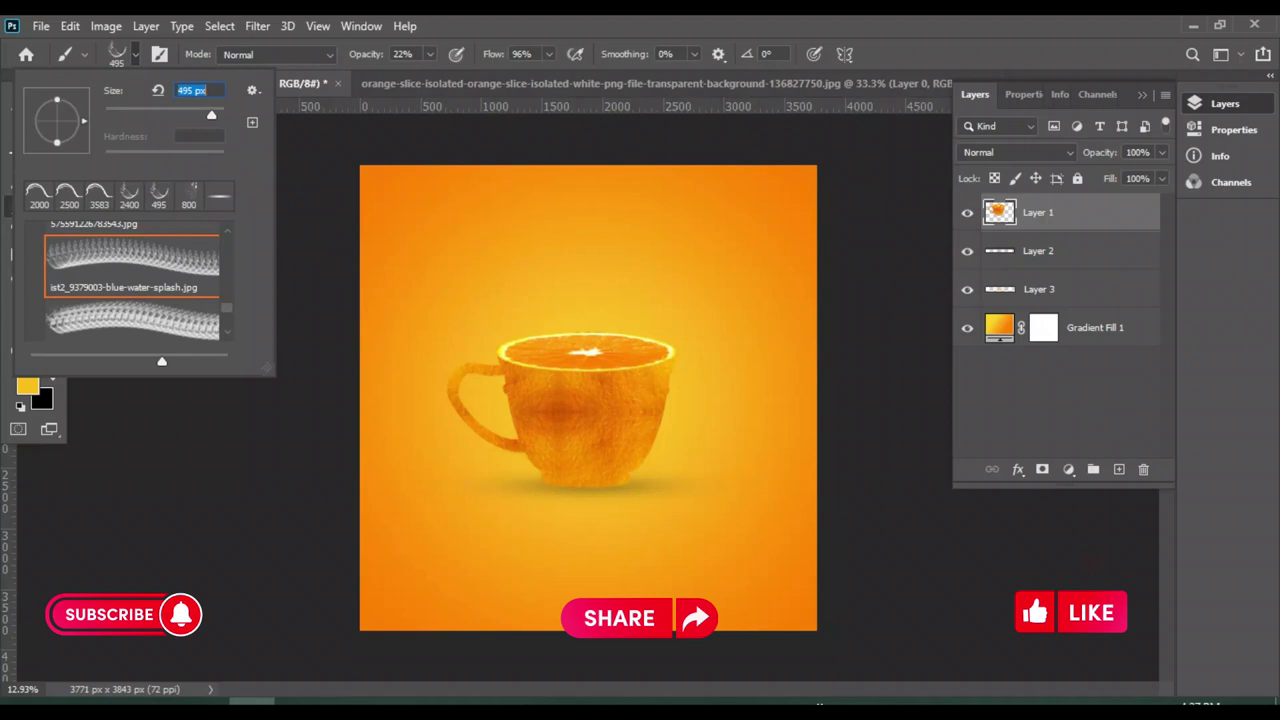
{"action": "type", "text": "3228"}
{"action": "key", "text": "Return"}
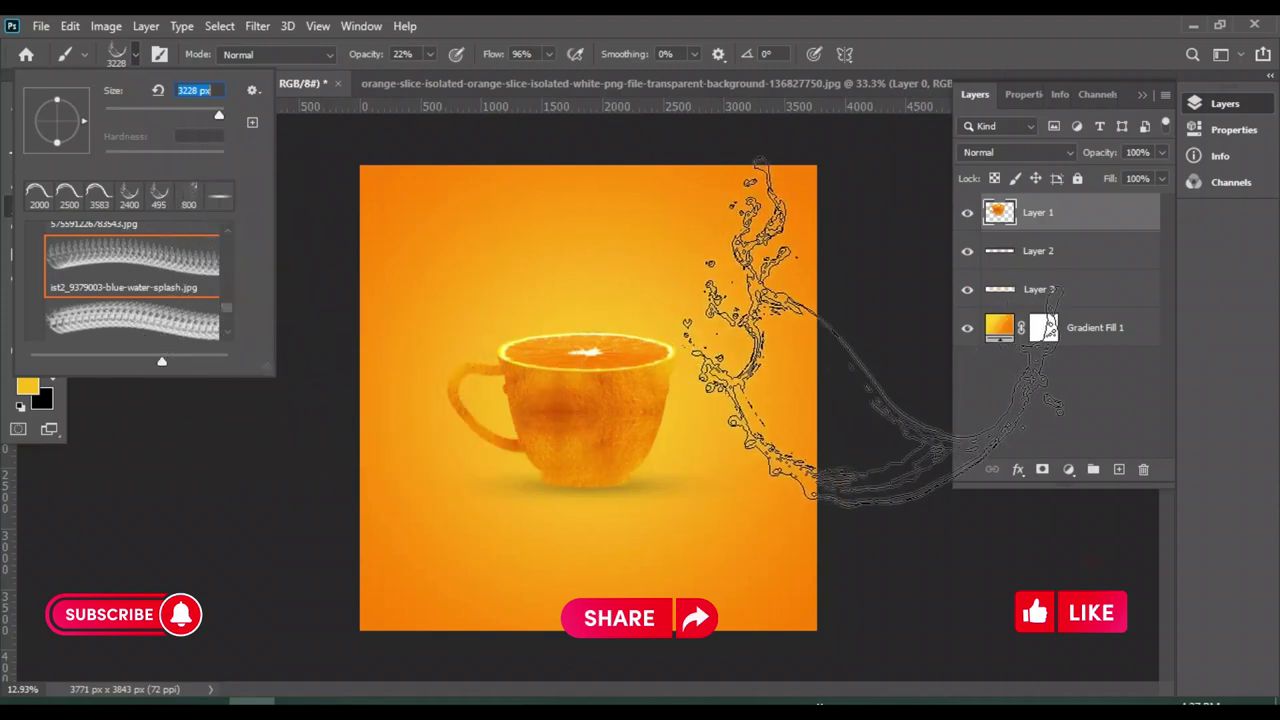
{"action": "left_click", "coordinate": [1119, 469]}
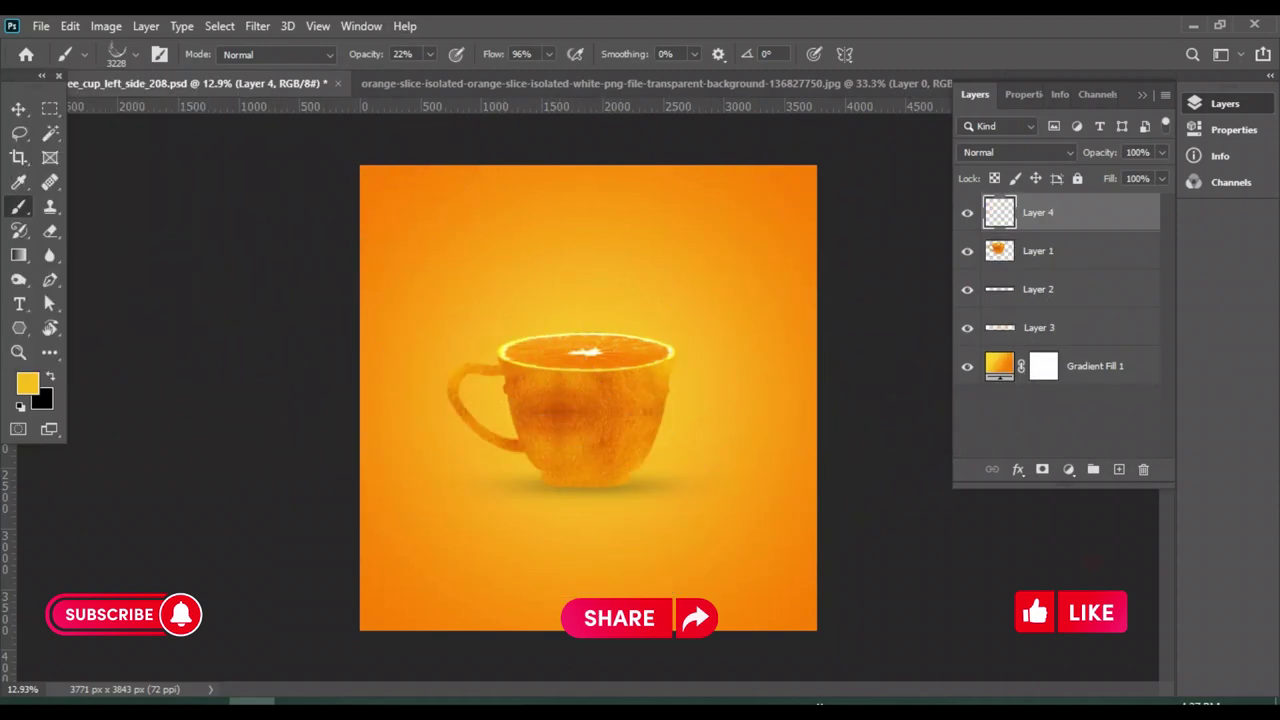
Stamp a faint splash, then an orange #fd8a06 splash around the cup
{"action": "left_click", "coordinate": [430, 54]}
{"action": "left_click_drag", "start_coordinate": [430, 77], "coordinate": [475, 77]}
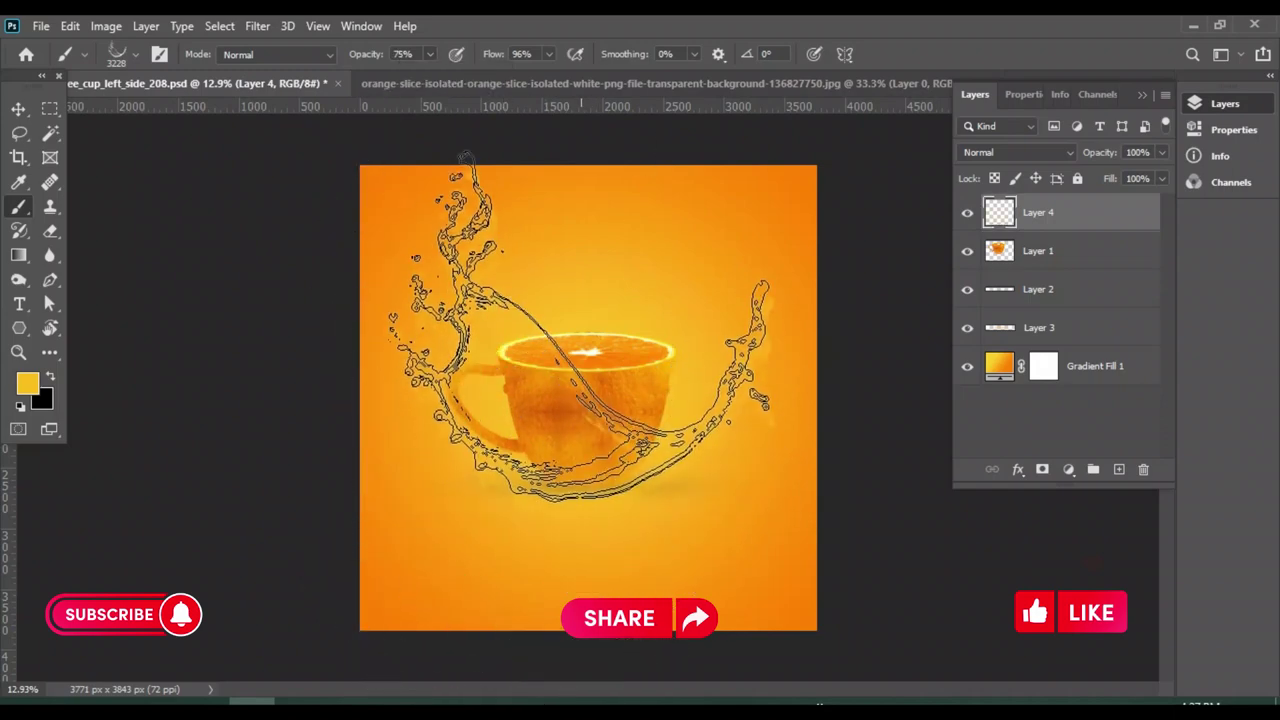
{"action": "left_click", "coordinate": [583, 328]}
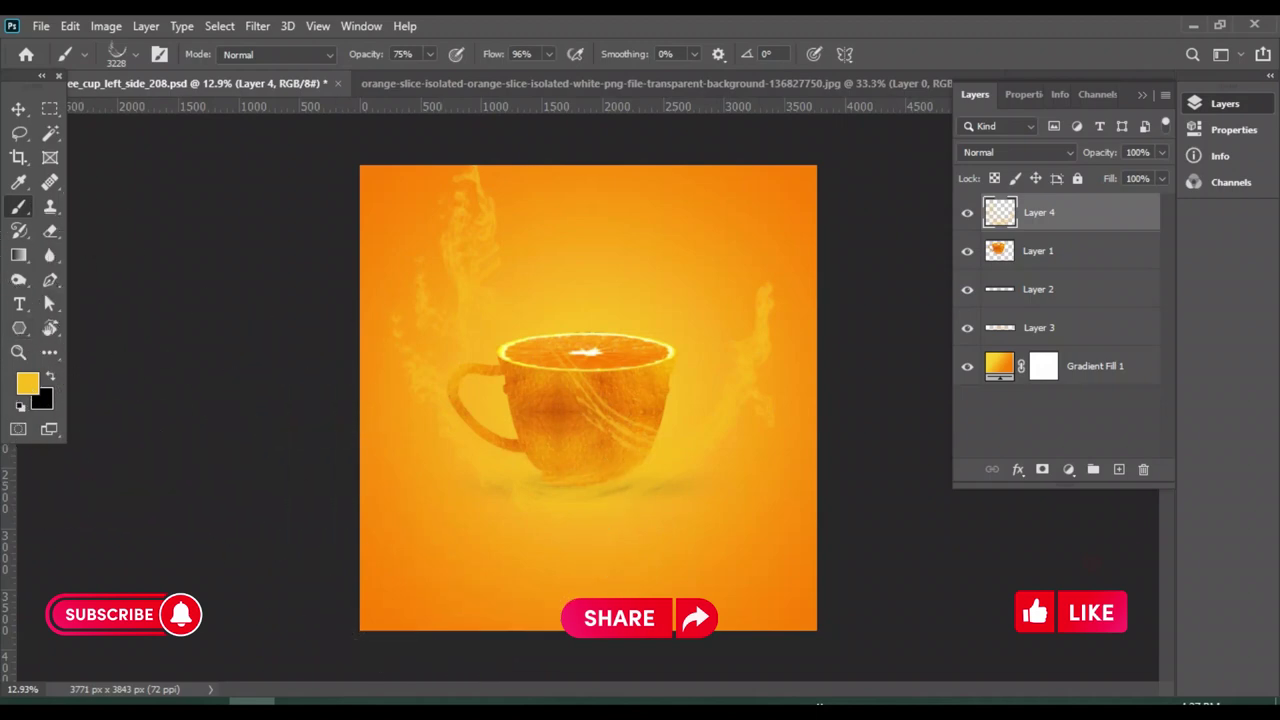
{"action": "left_click", "coordinate": [27, 383]}
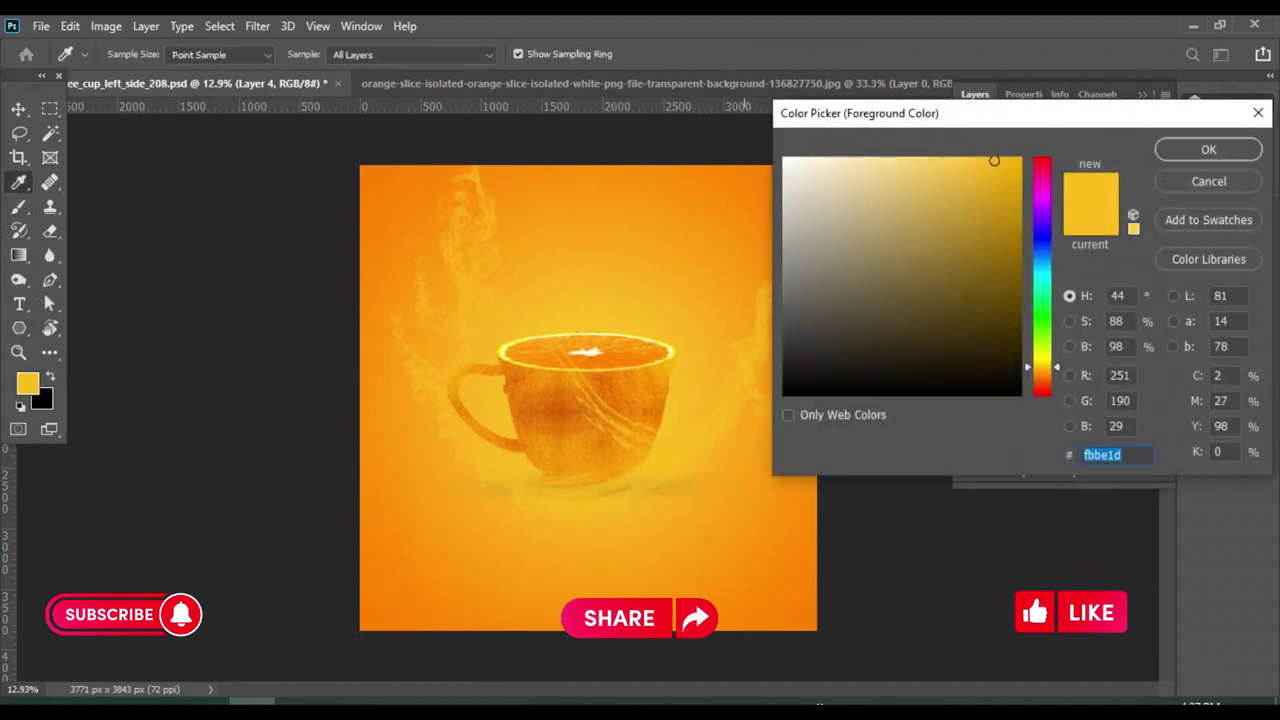
{"action": "type", "text": "fd8a06"}
{"action": "key", "text": "Return"}
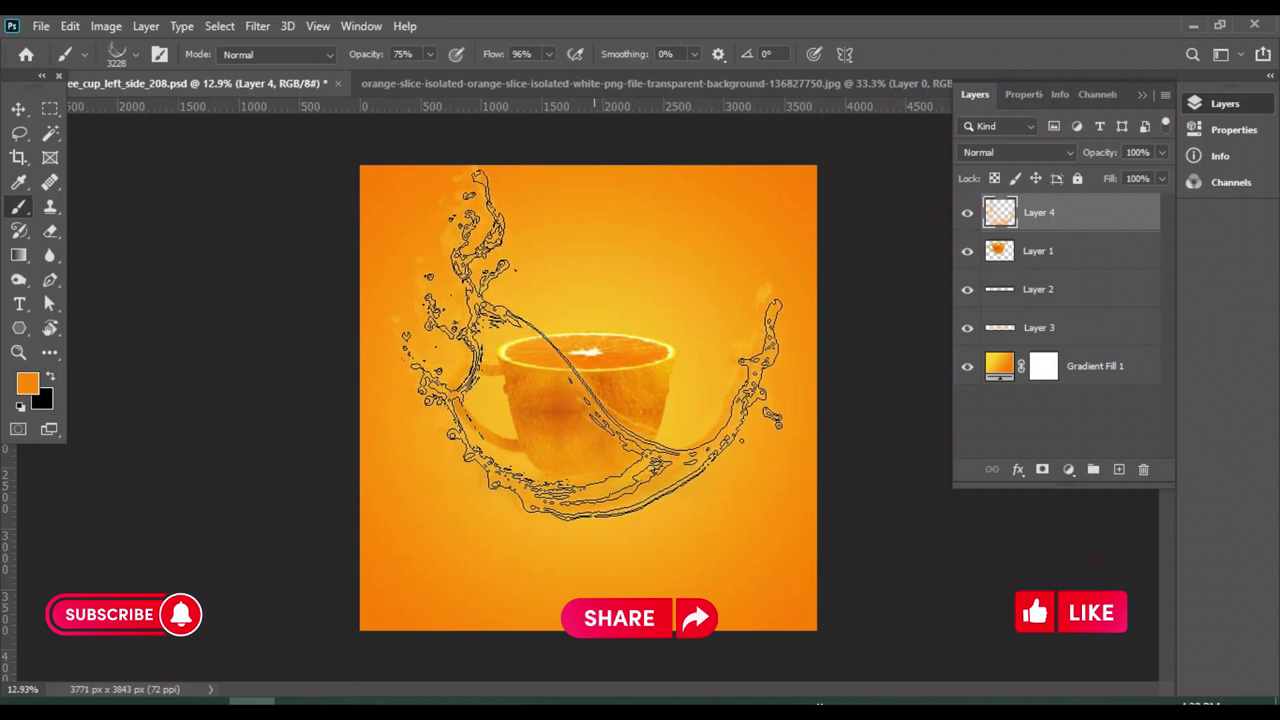
{"action": "left_click", "coordinate": [592, 344]}
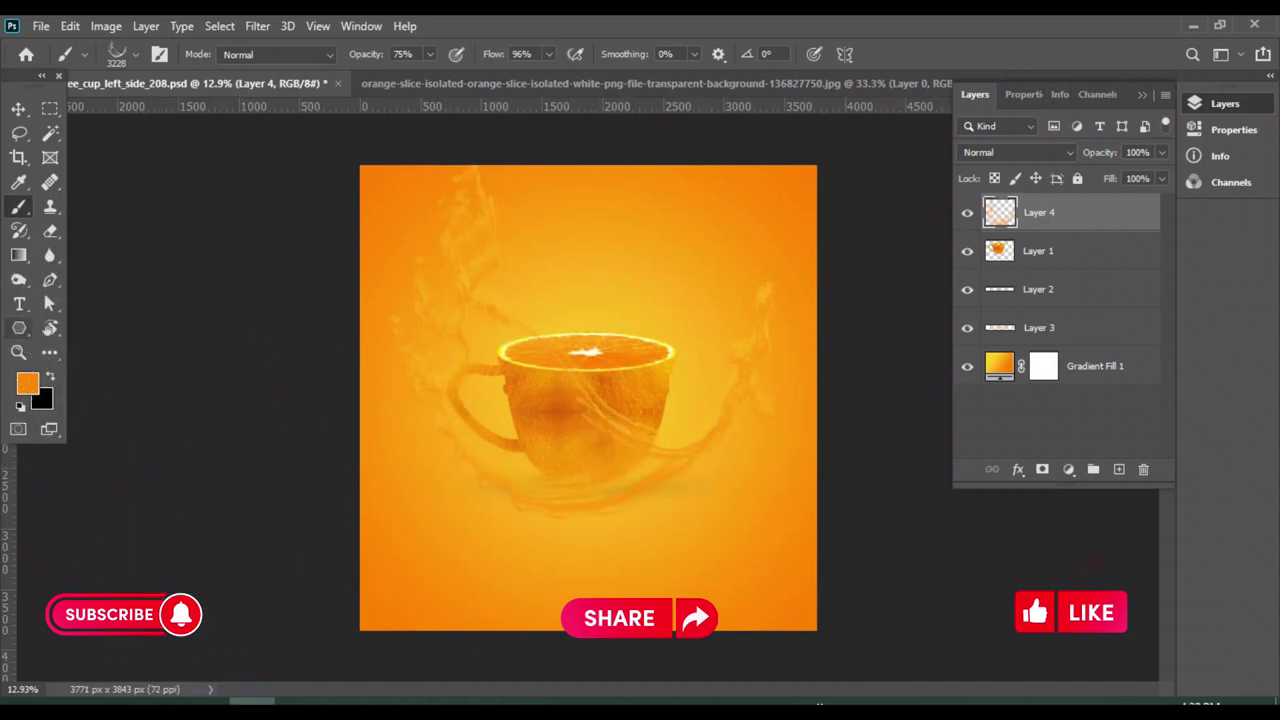
Stamp a soft white #ffffff splash at 37% opacity over the cup, then select Layer 1
{"action": "left_click", "coordinate": [27, 383]}
{"action": "type", "text": "ffffff"}
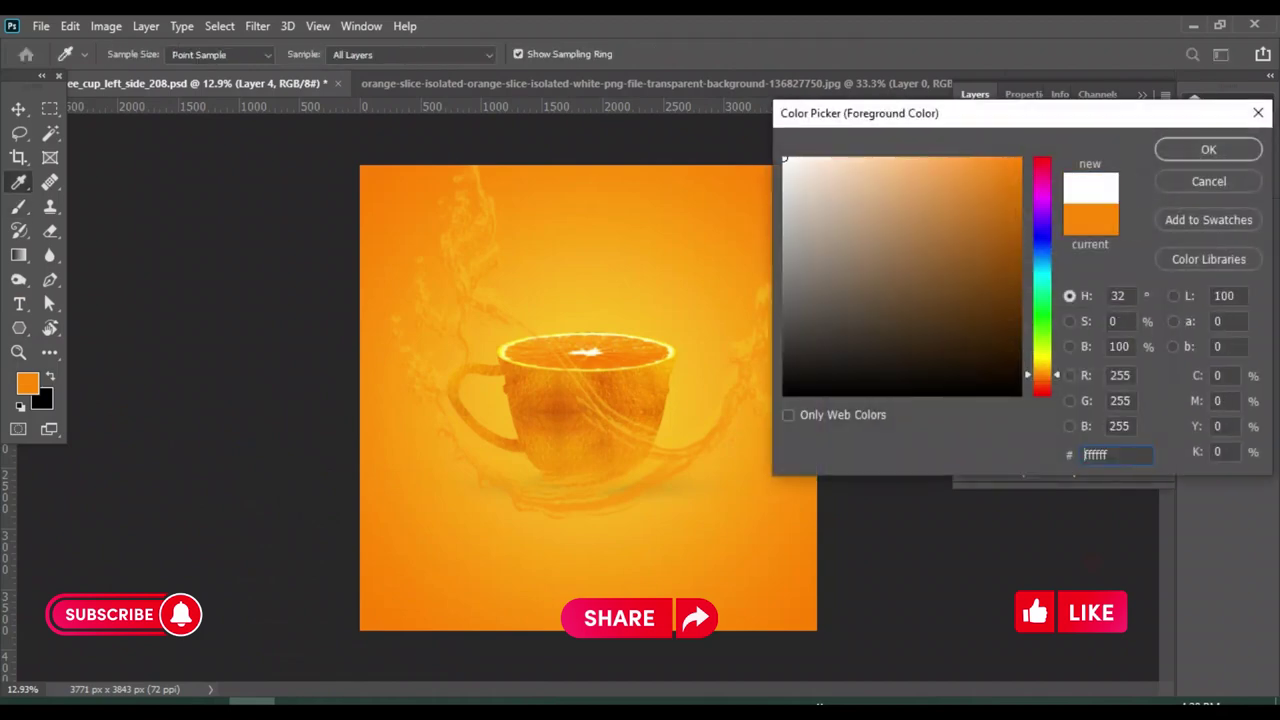
{"action": "key", "text": "Return"}
{"action": "left_click", "coordinate": [429, 54]}
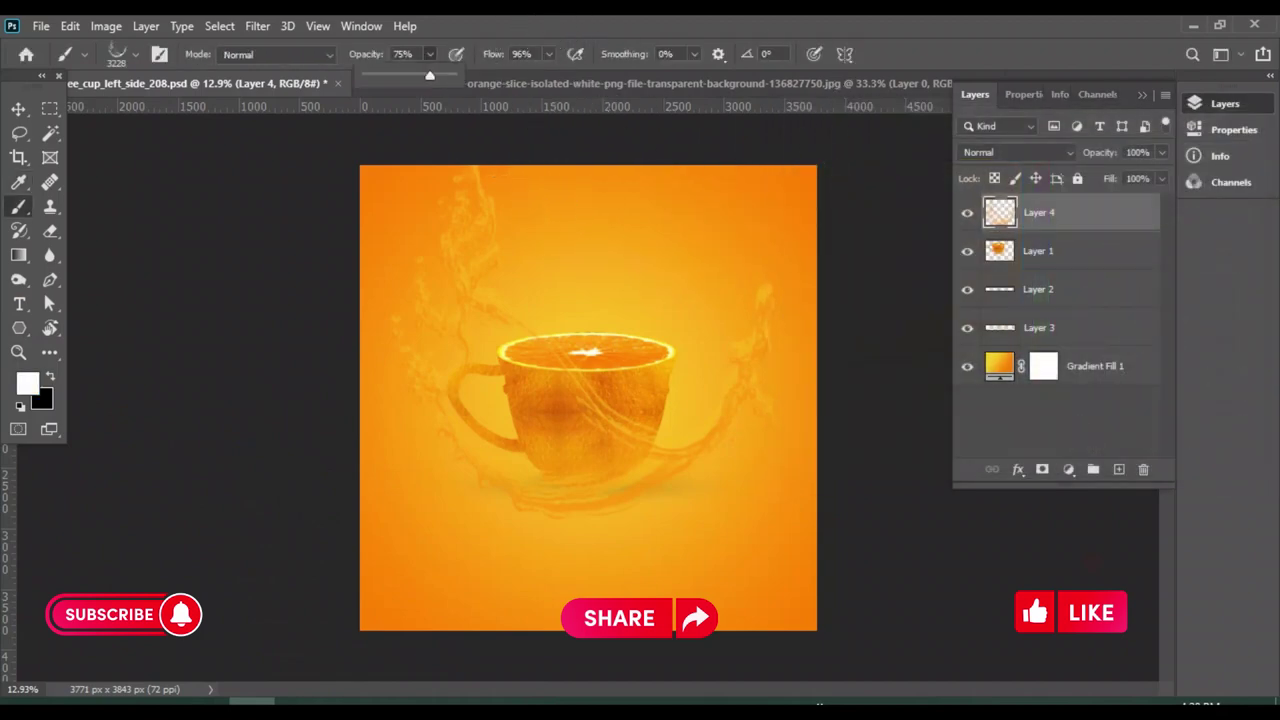
{"action": "left_click_drag", "start_coordinate": [429, 75], "coordinate": [397, 75]}
{"action": "left_click", "coordinate": [595, 346]}
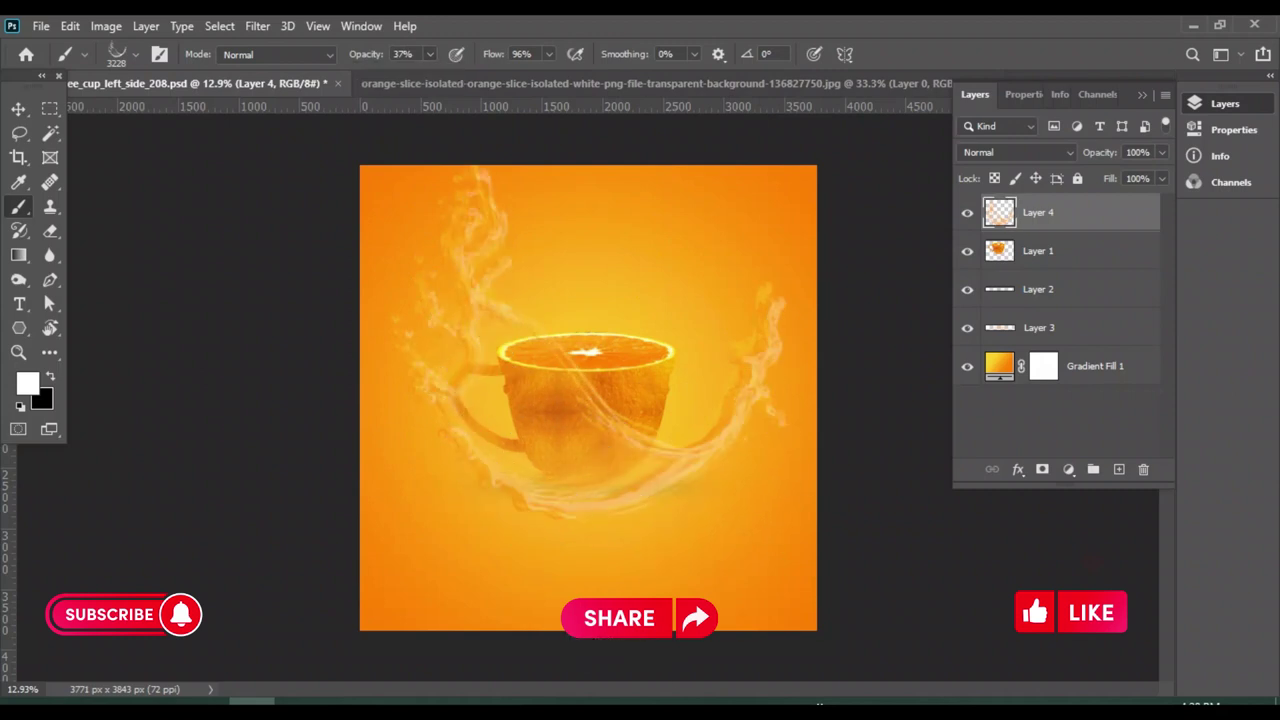
{"action": "key", "text": "v"}
{"action": "left_click", "coordinate": [1038, 251]}
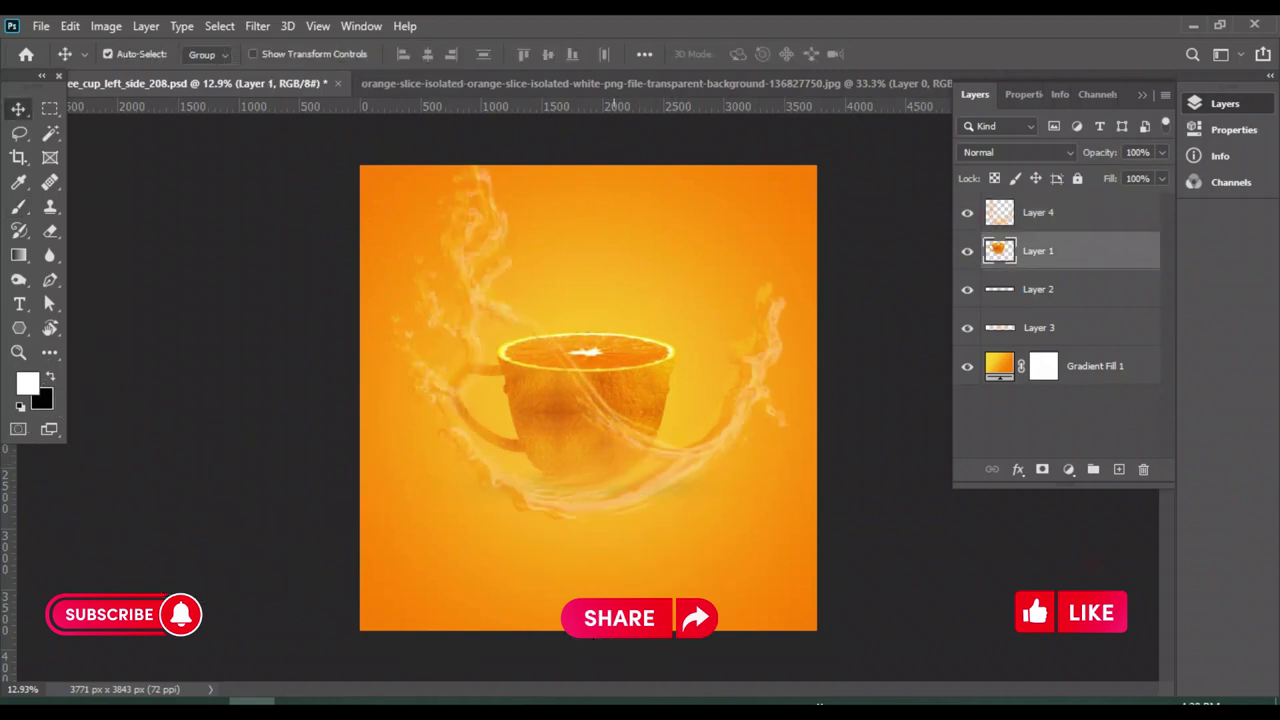
Restack the layers so the cup, Layer 2 and Layer 3 sit above the splash Layer 4
{"action": "key", "text": "ctrl+bracketright"}
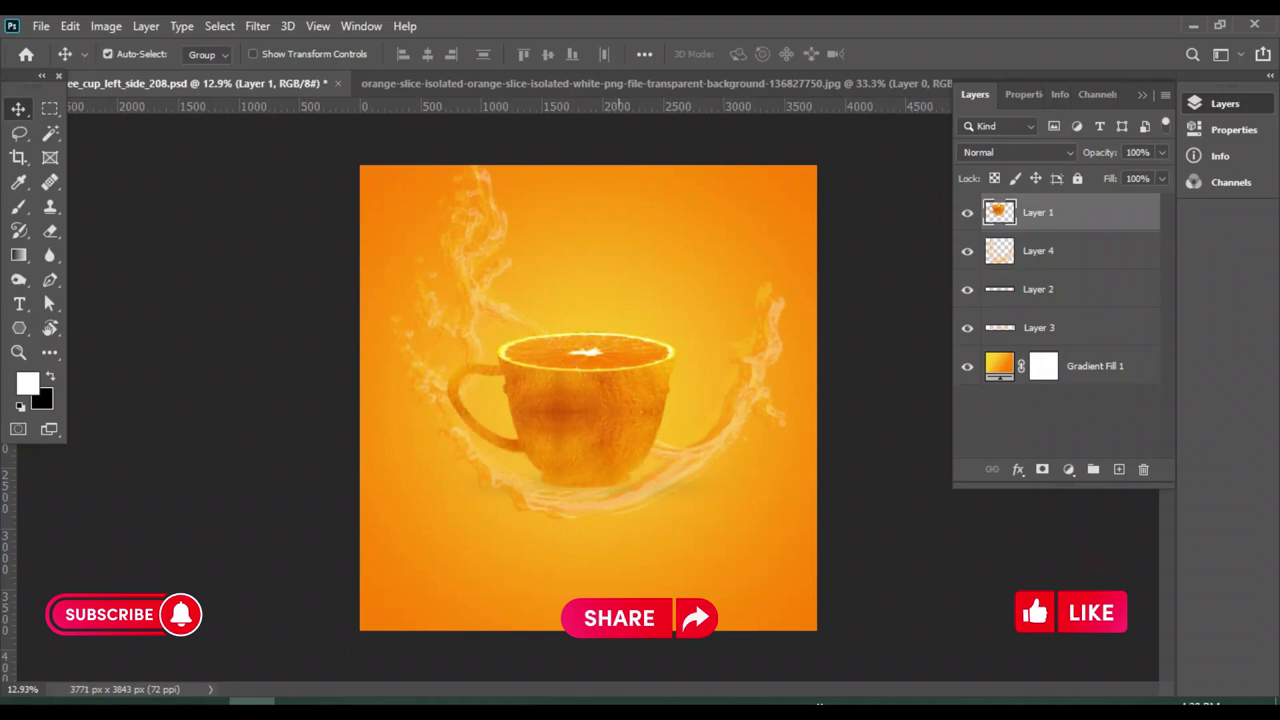
{"action": "left_click_drag", "start_coordinate": [614, 360], "coordinate": [636, 380]}
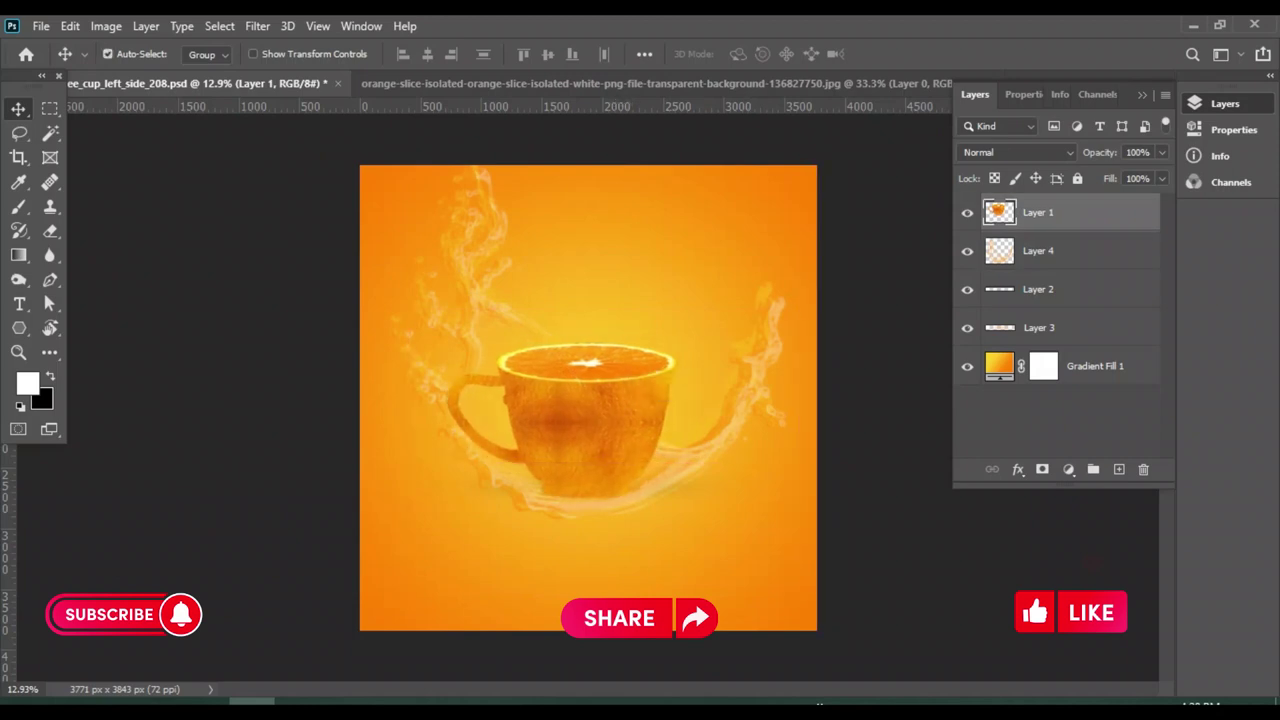
{"action": "key", "text": "alt+bracketleft"}
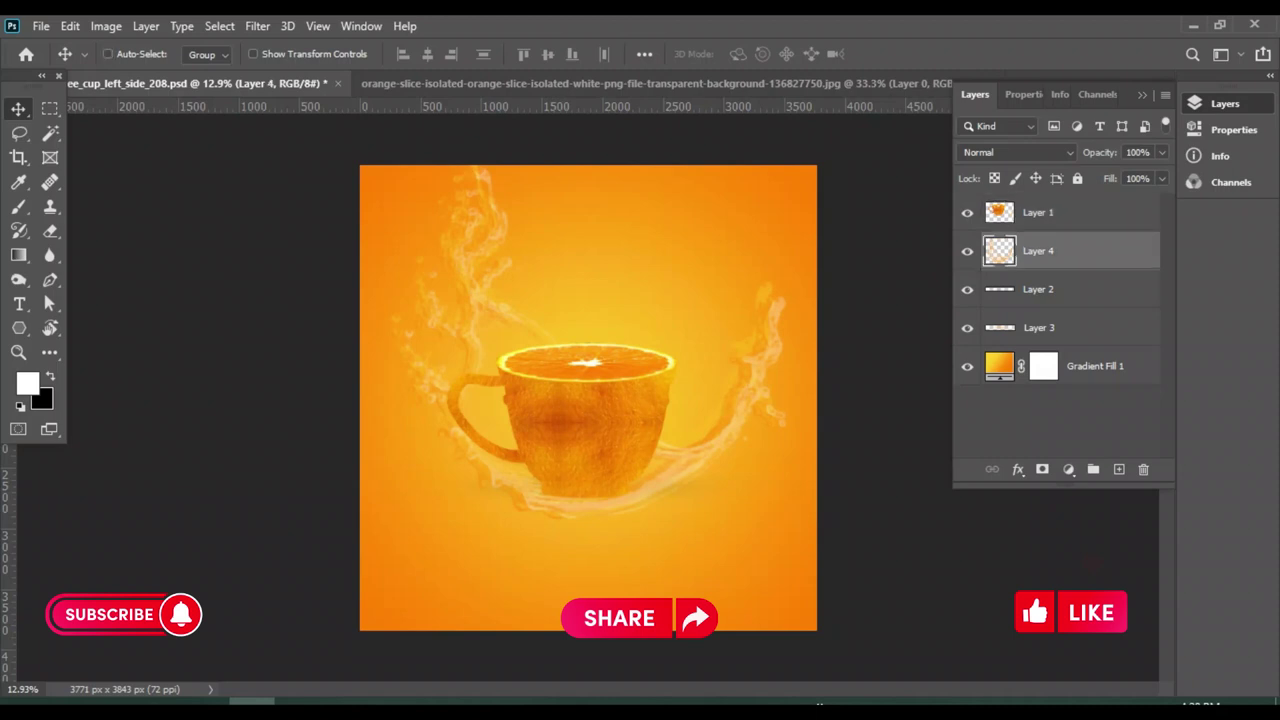
{"action": "key", "text": "ctrl+bracketright"}
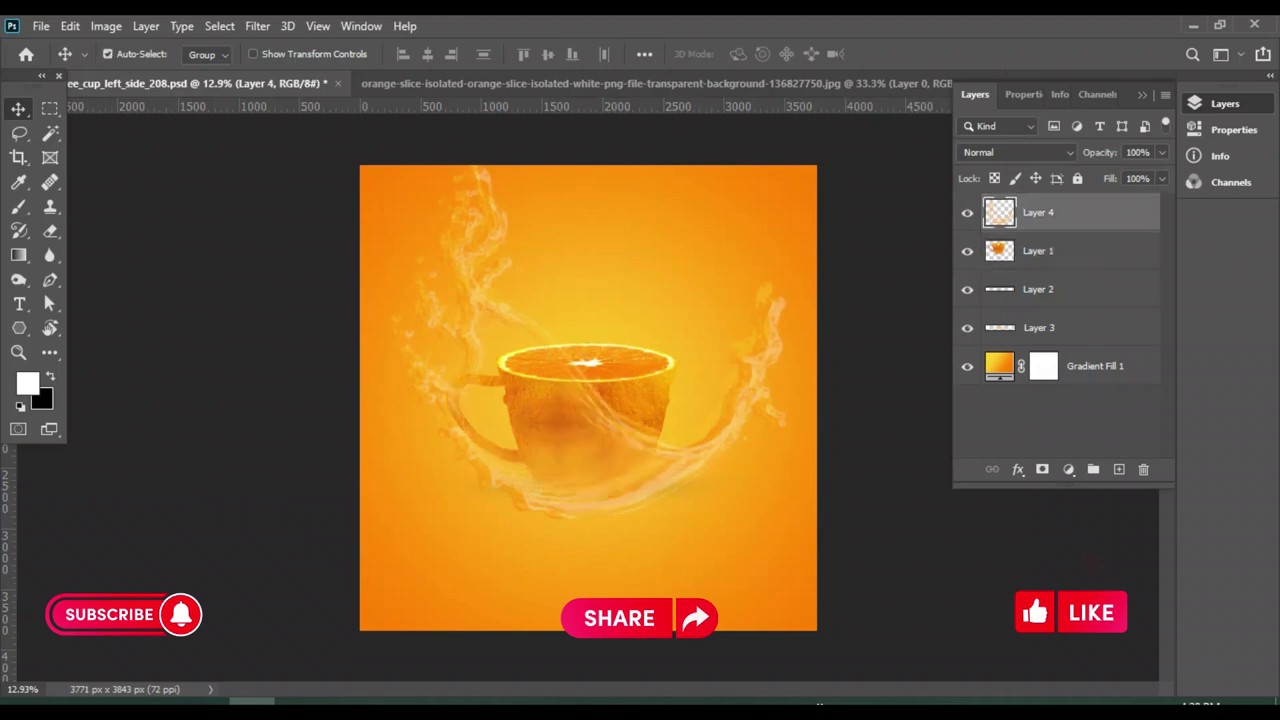
{"action": "key", "text": "ctrl+bracketleft"}
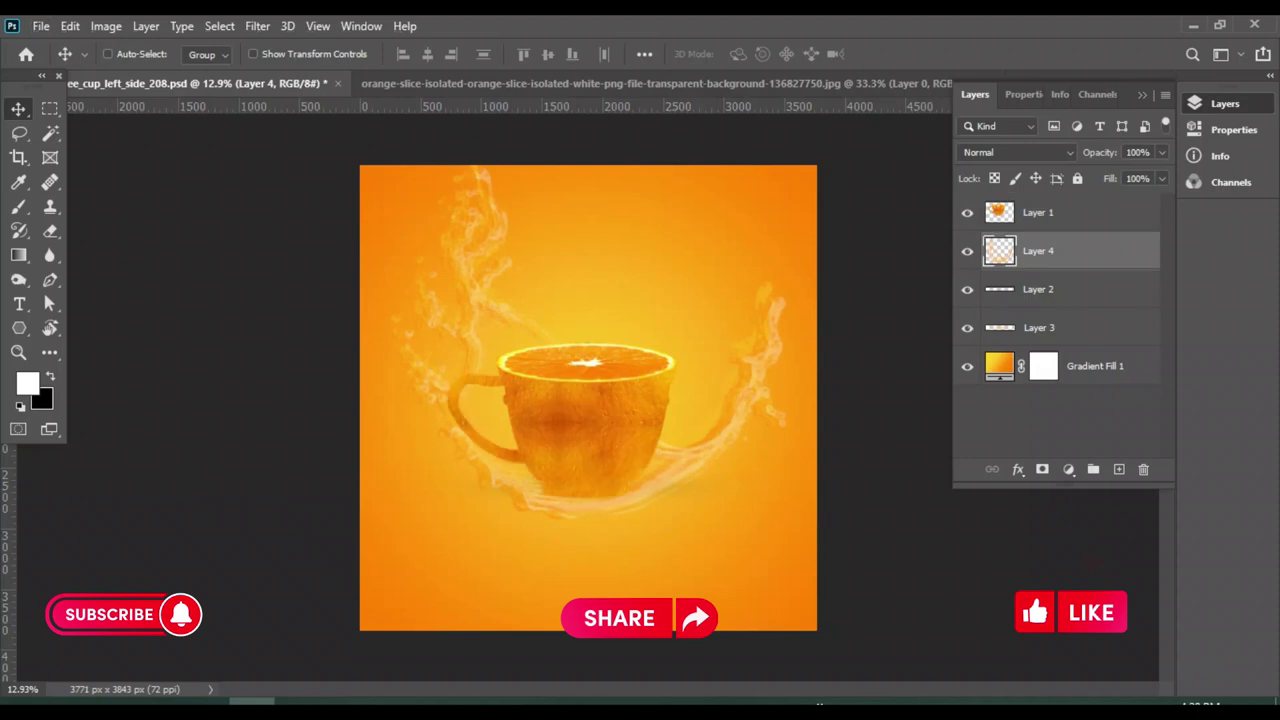
{"action": "key", "text": "alt+bracketleft"}
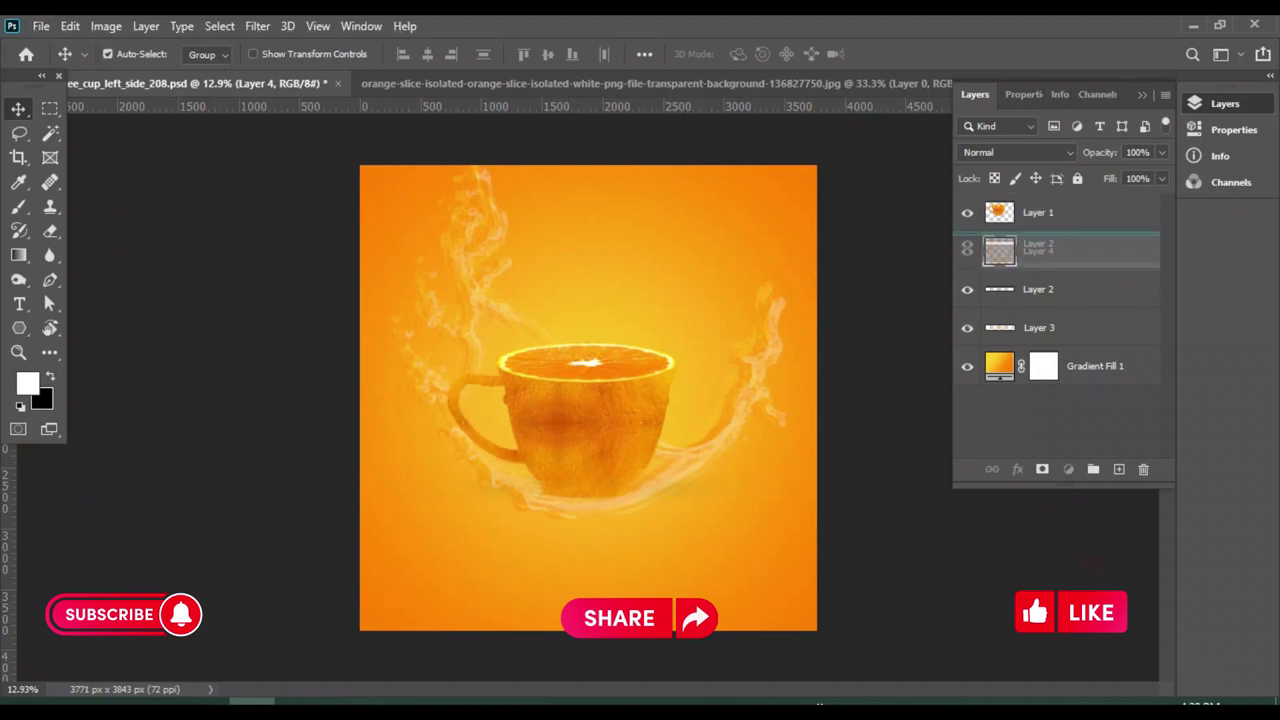
{"action": "key", "text": "ctrl+bracketright"}
{"action": "key", "text": "alt+bracketleft"}
{"action": "key", "text": "alt+bracketleft"}
{"action": "key", "text": "ctrl+bracketright"}
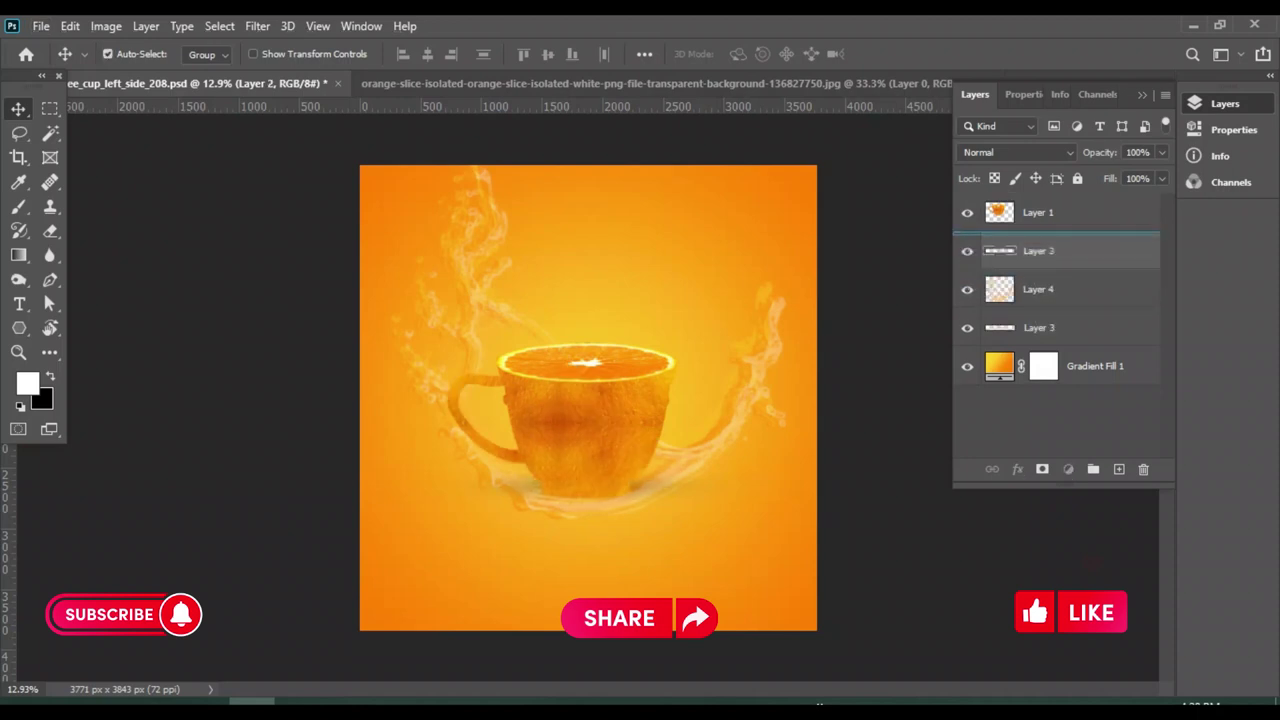
{"action": "key", "text": "ctrl+bracketright"}
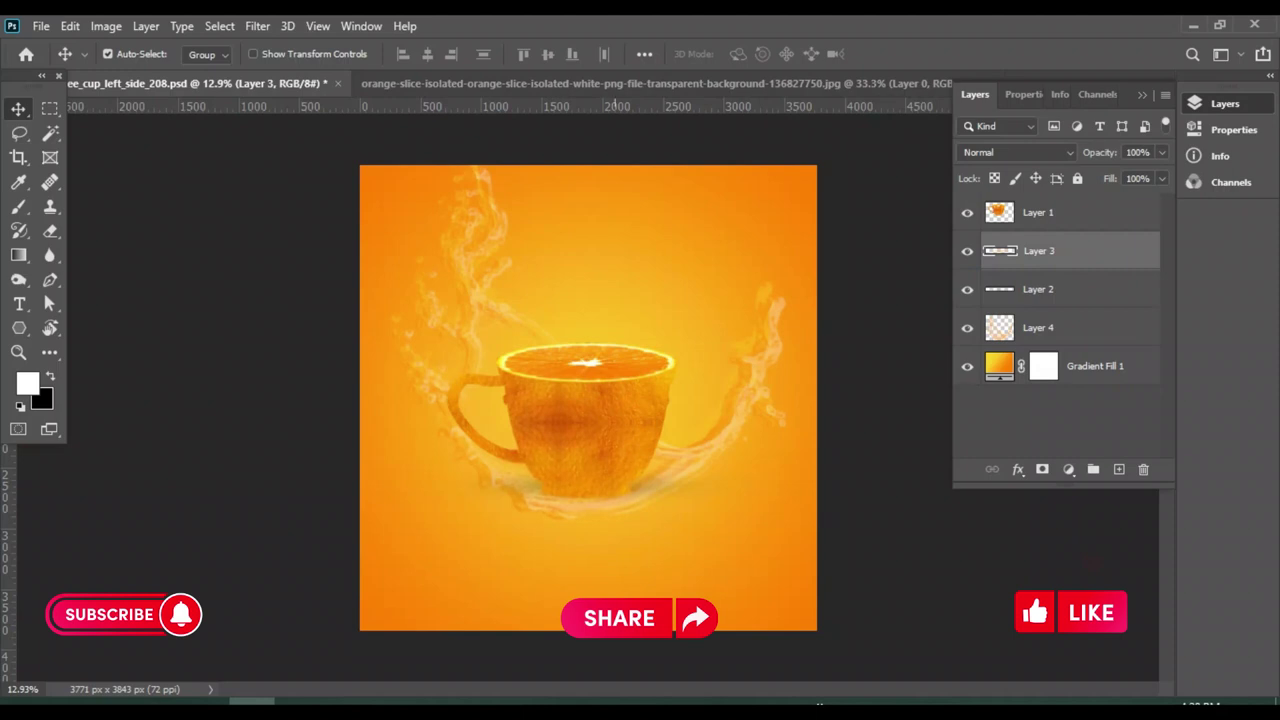
Move the cup lower and tuck the Layer 3 and Layer 2 shadows beneath its base
{"action": "left_click_drag", "start_coordinate": [650, 403], "coordinate": [645, 418]}
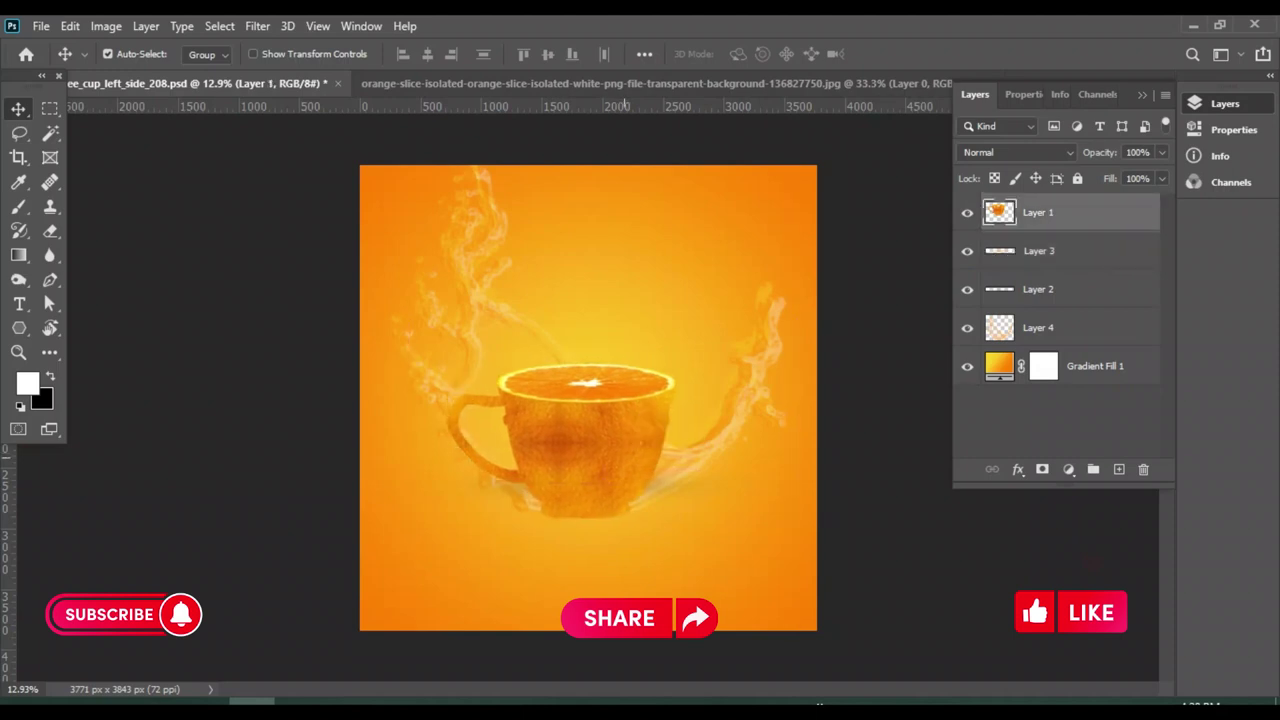
{"action": "scroll", "coordinate": [650, 470], "scroll_direction": "up", "scroll_amount": 1, "text": "alt"}
{"action": "scroll", "coordinate": [650, 470], "scroll_direction": "up", "scroll_amount": 1, "text": "alt"}
{"action": "left_click_drag", "start_coordinate": [655, 470], "coordinate": [668, 478]}
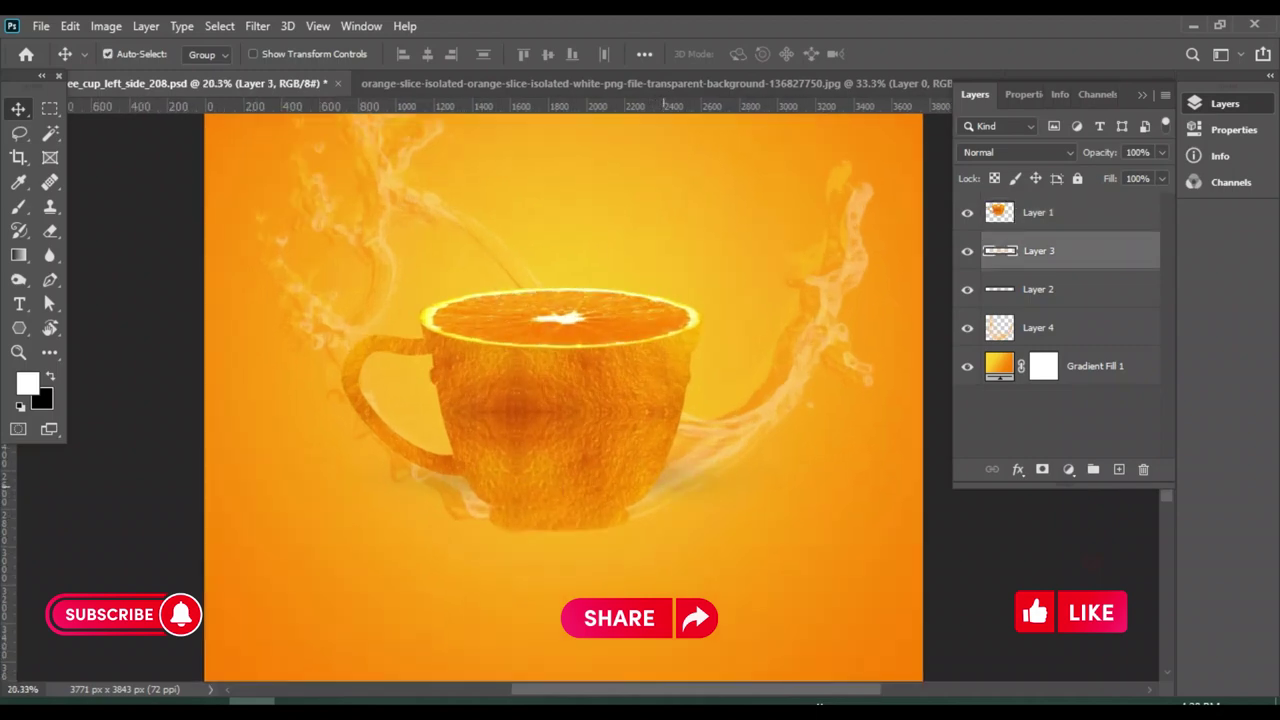
{"action": "key", "text": "alt+bracketright"}
{"action": "key", "text": "alt+bracketleft"}
{"action": "left_click_drag", "start_coordinate": [676, 450], "coordinate": [667, 496]}
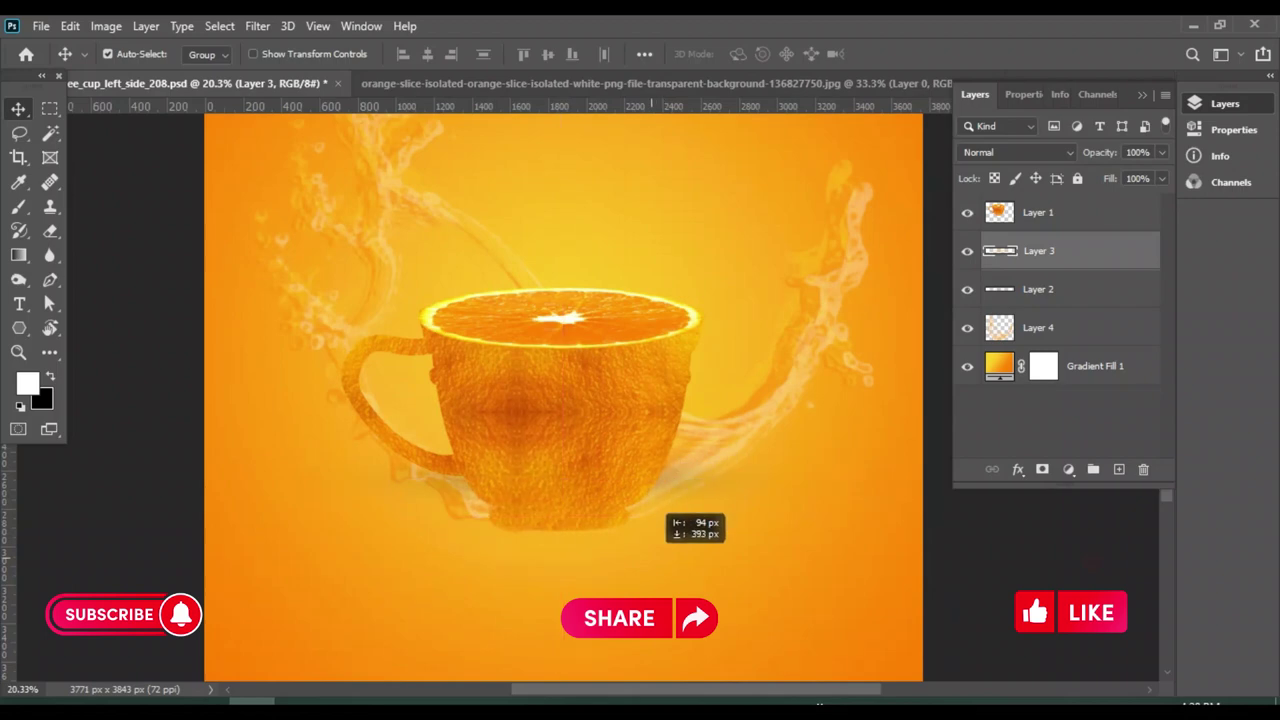
{"action": "left_click", "coordinate": [668, 498]}
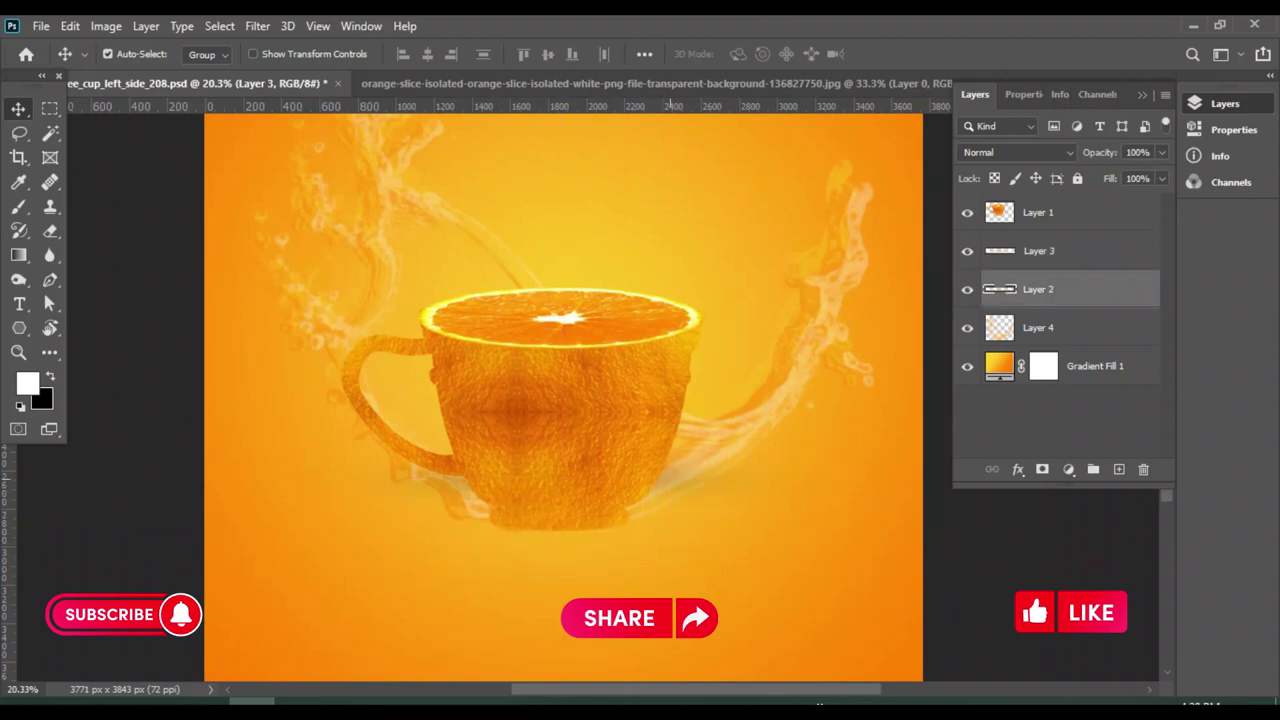
{"action": "left_click_drag", "start_coordinate": [668, 498], "coordinate": [672, 505]}
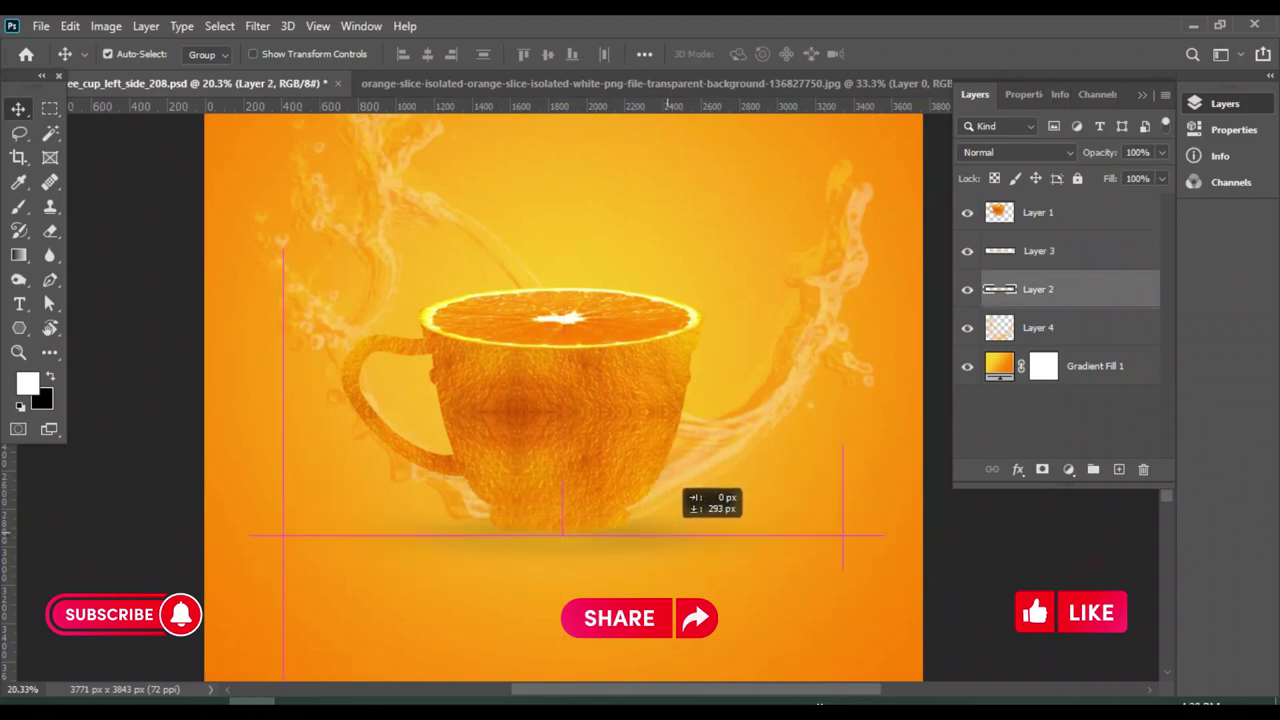
{"action": "scroll", "coordinate": [670, 500], "scroll_direction": "down", "scroll_amount": 1}
{"action": "scroll", "coordinate": [621, 290], "scroll_direction": "down", "scroll_amount": 2}
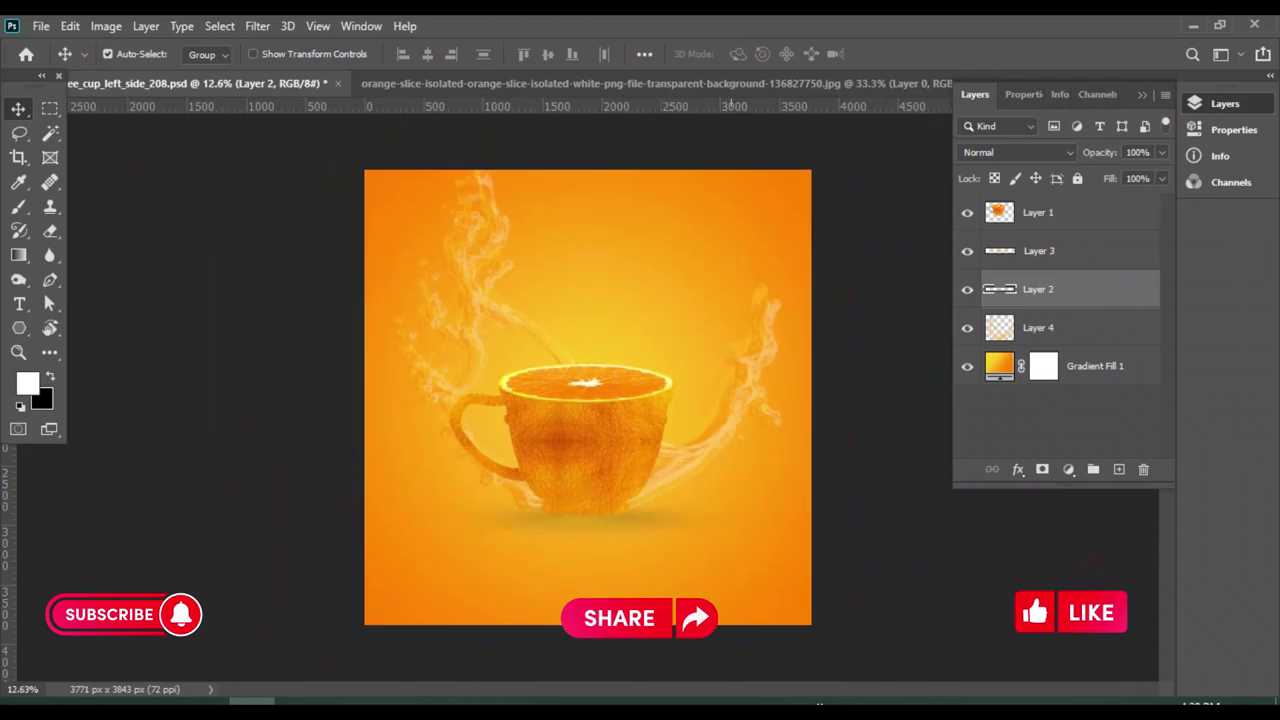
{"action": "key", "text": "alt+bracketleft"}
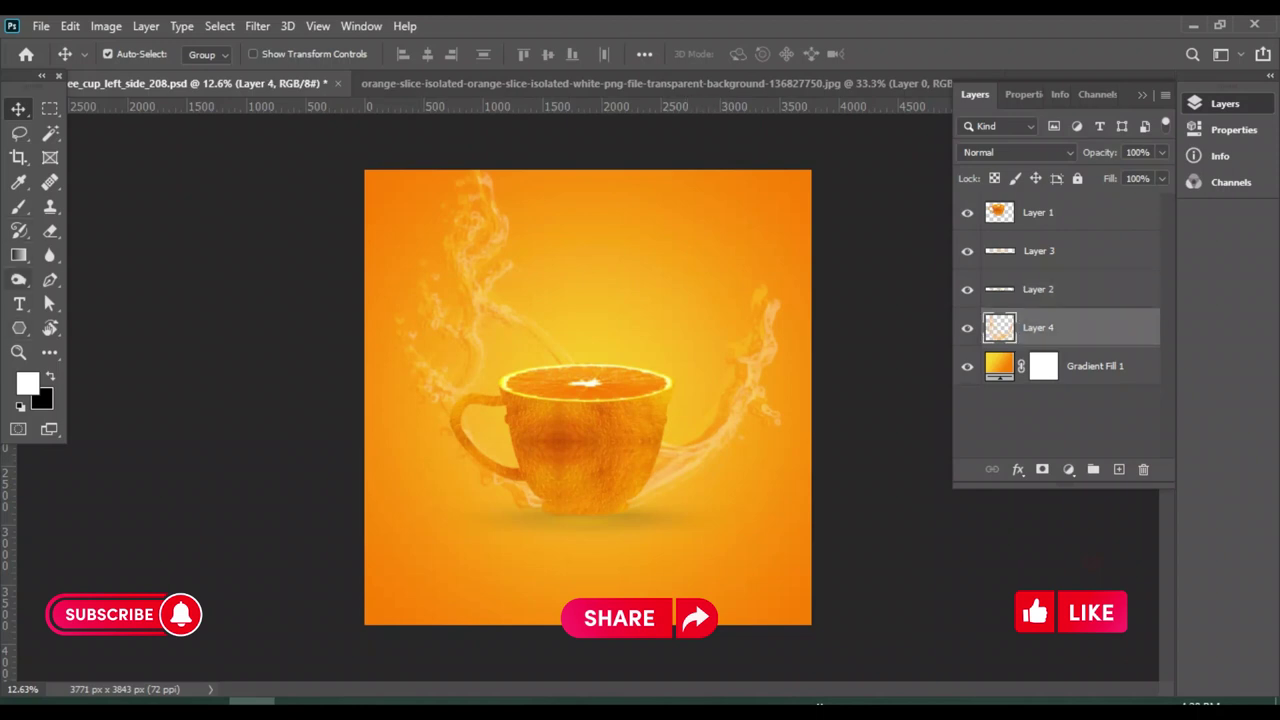
Ready the Brush in orange #d5680b at 79% opacity, then select the Gradient Fill 1 layer
{"action": "left_click", "coordinate": [18, 206]}
{"action": "left_click", "coordinate": [95, 206]}
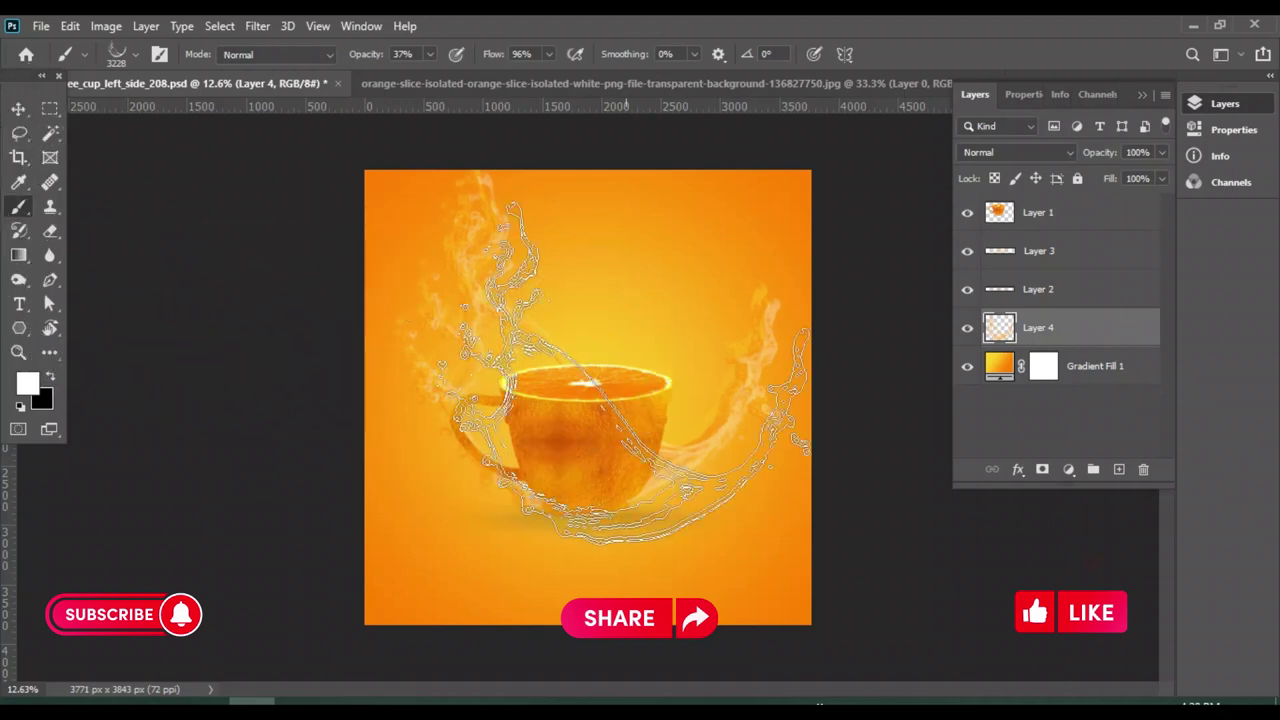
{"action": "left_click", "coordinate": [27, 383]}
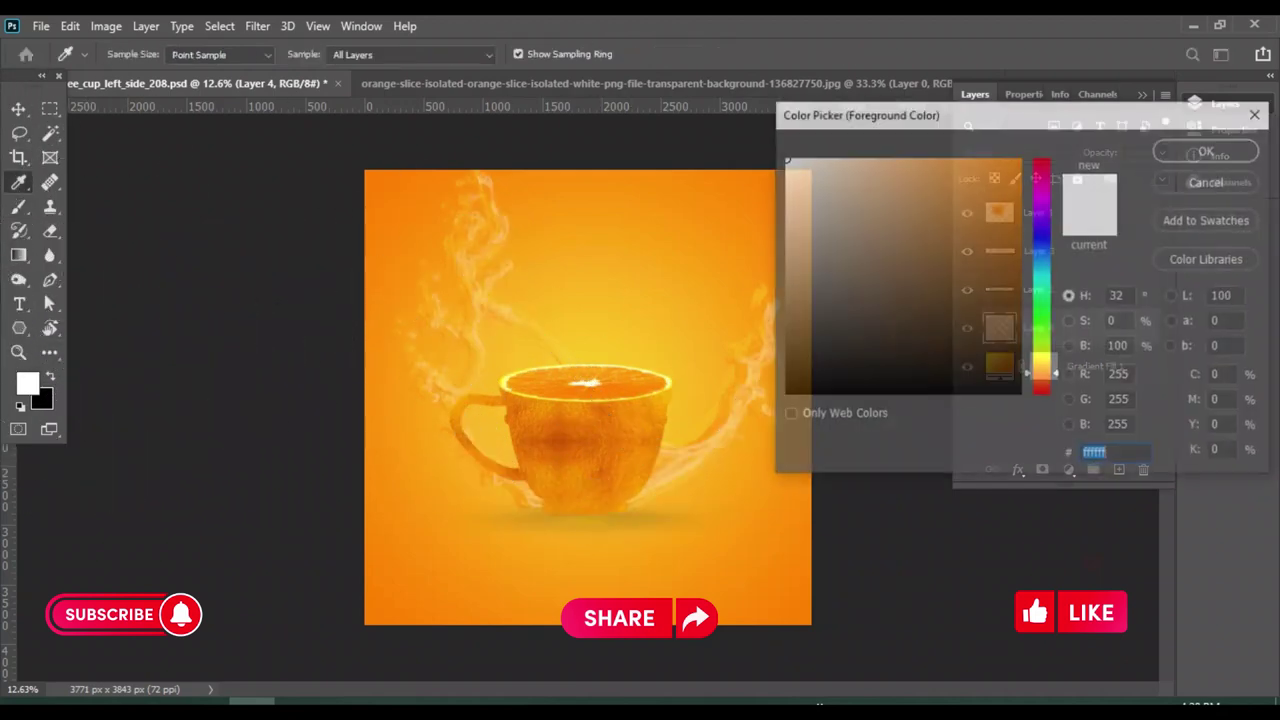
{"action": "type", "text": "d5680b"}
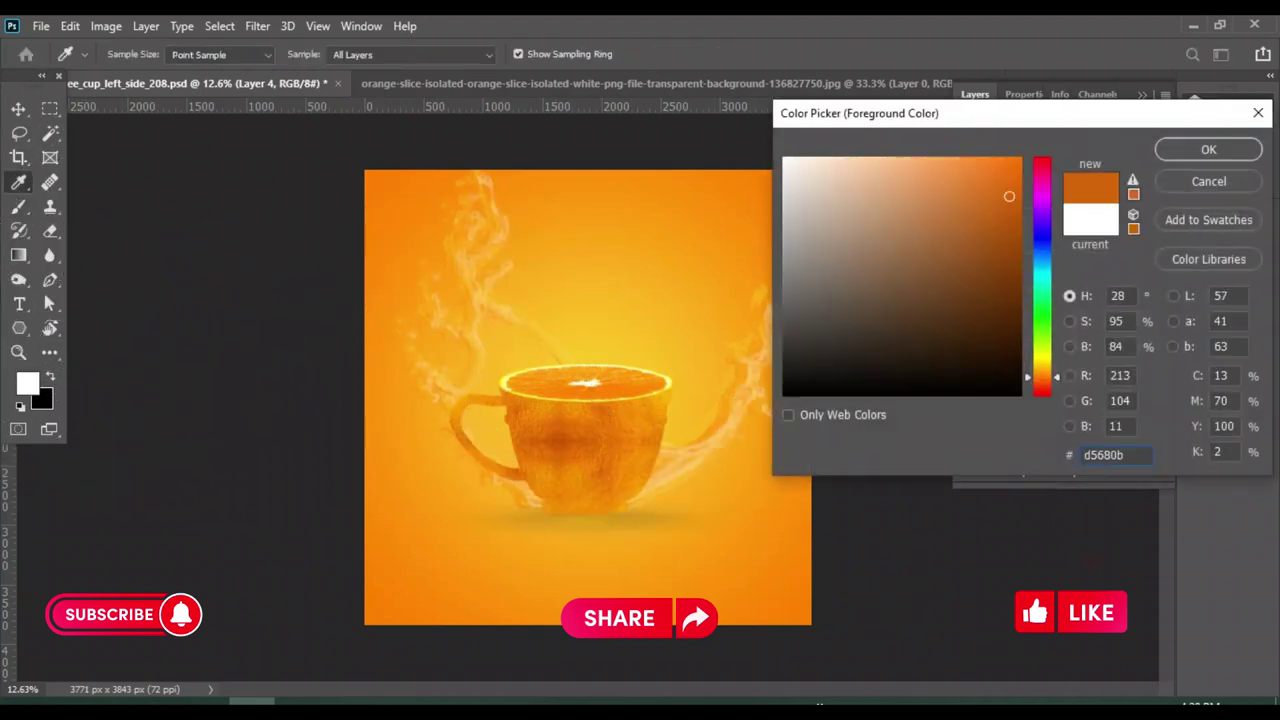
{"action": "key", "text": "Return"}
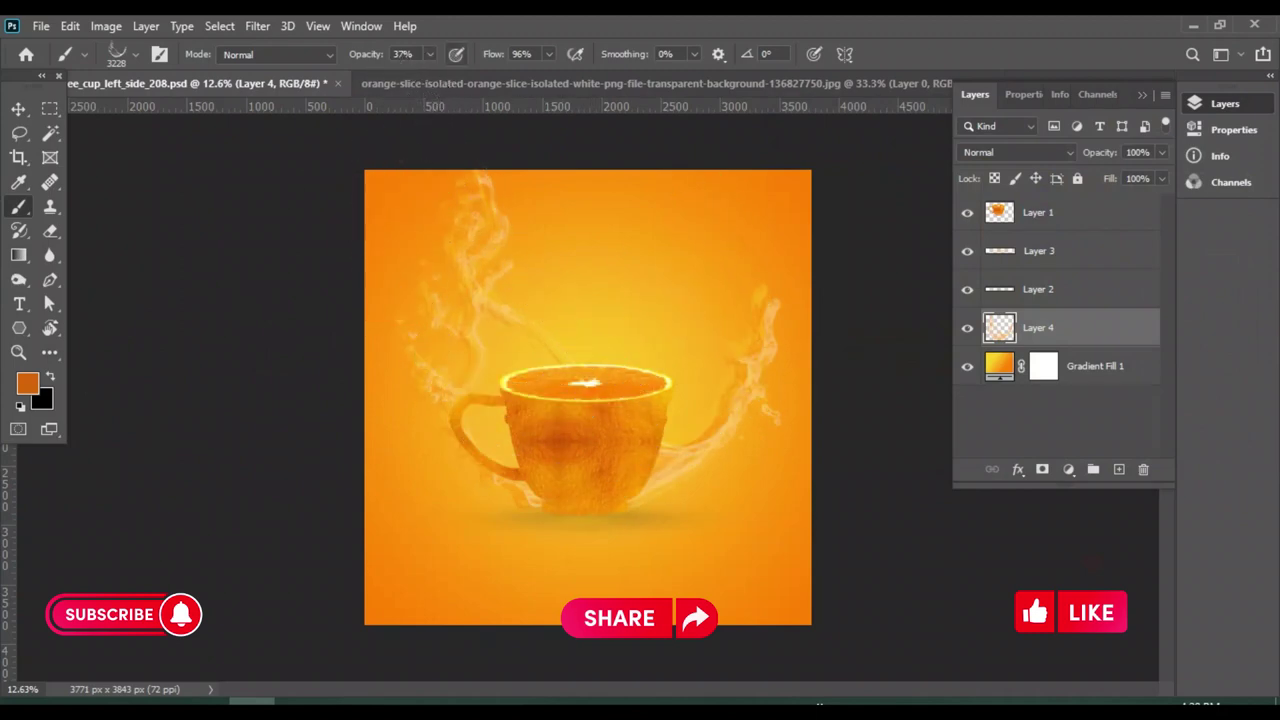
{"action": "left_click", "coordinate": [430, 53]}
{"action": "left_click_drag", "start_coordinate": [430, 76], "coordinate": [468, 76]}
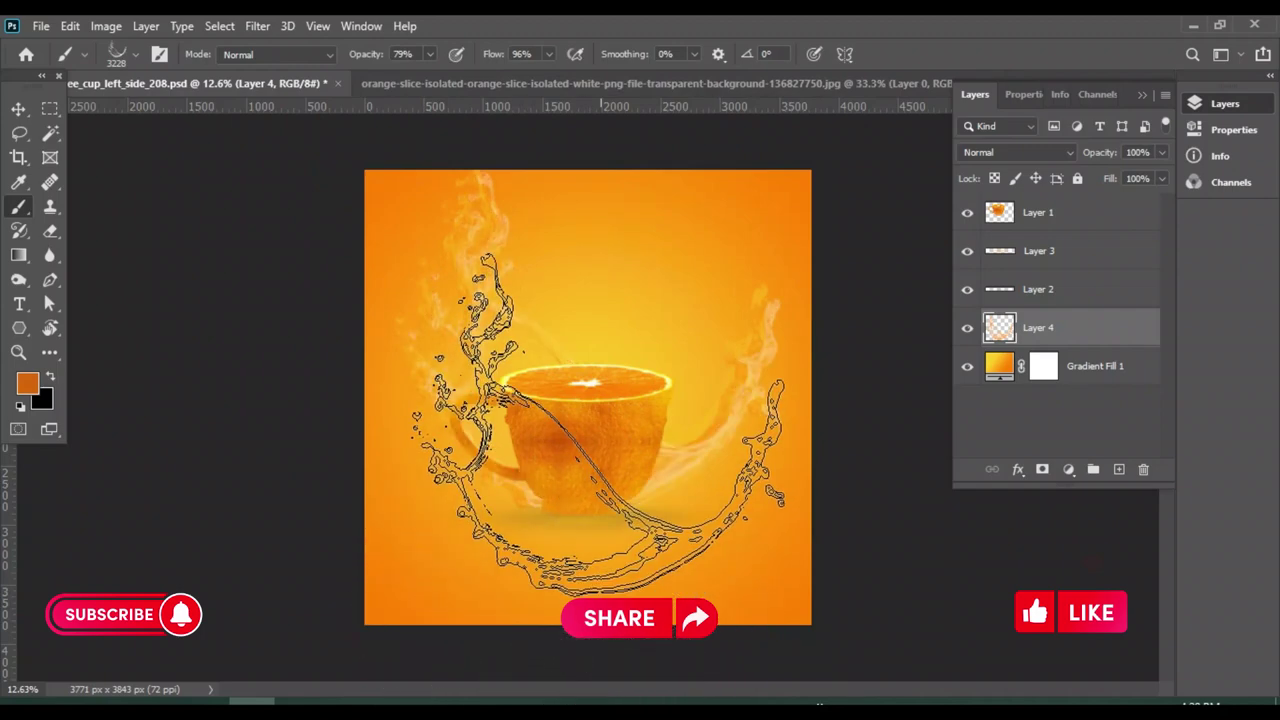
{"action": "left_click", "coordinate": [18, 108]}
{"action": "left_click", "coordinate": [1095, 366]}
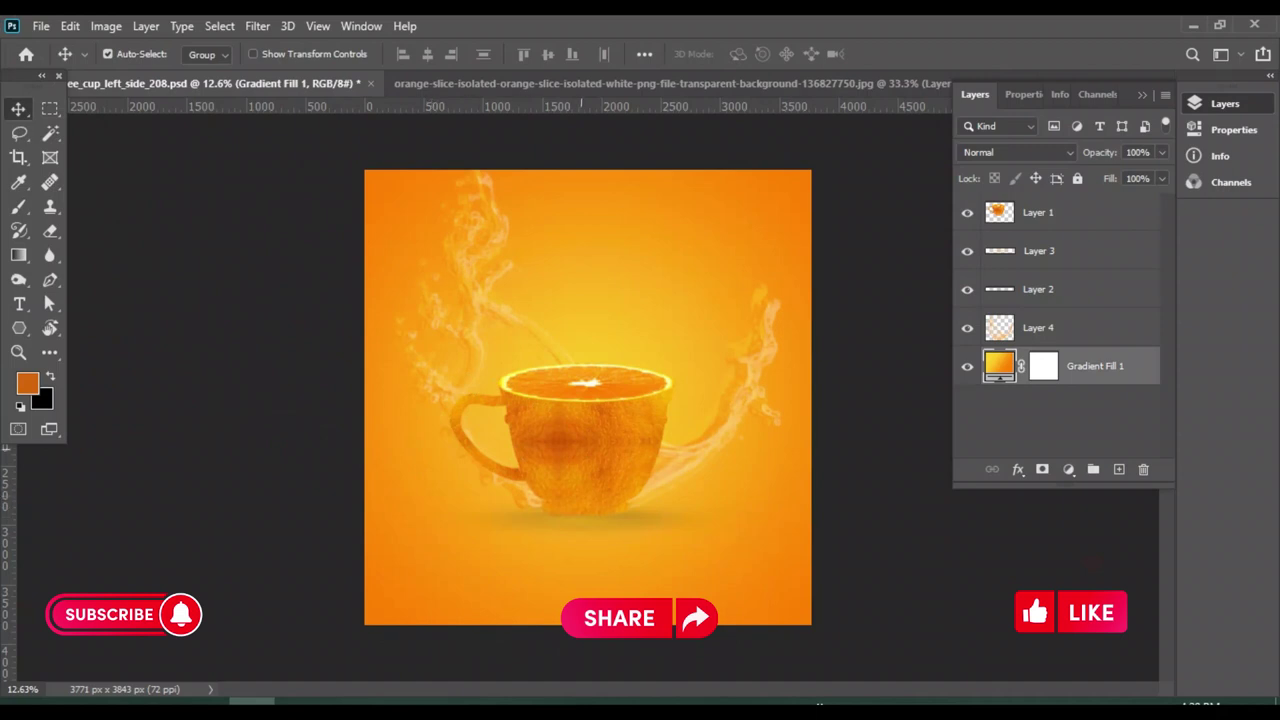
{"action": "left_click", "coordinate": [585, 440]}
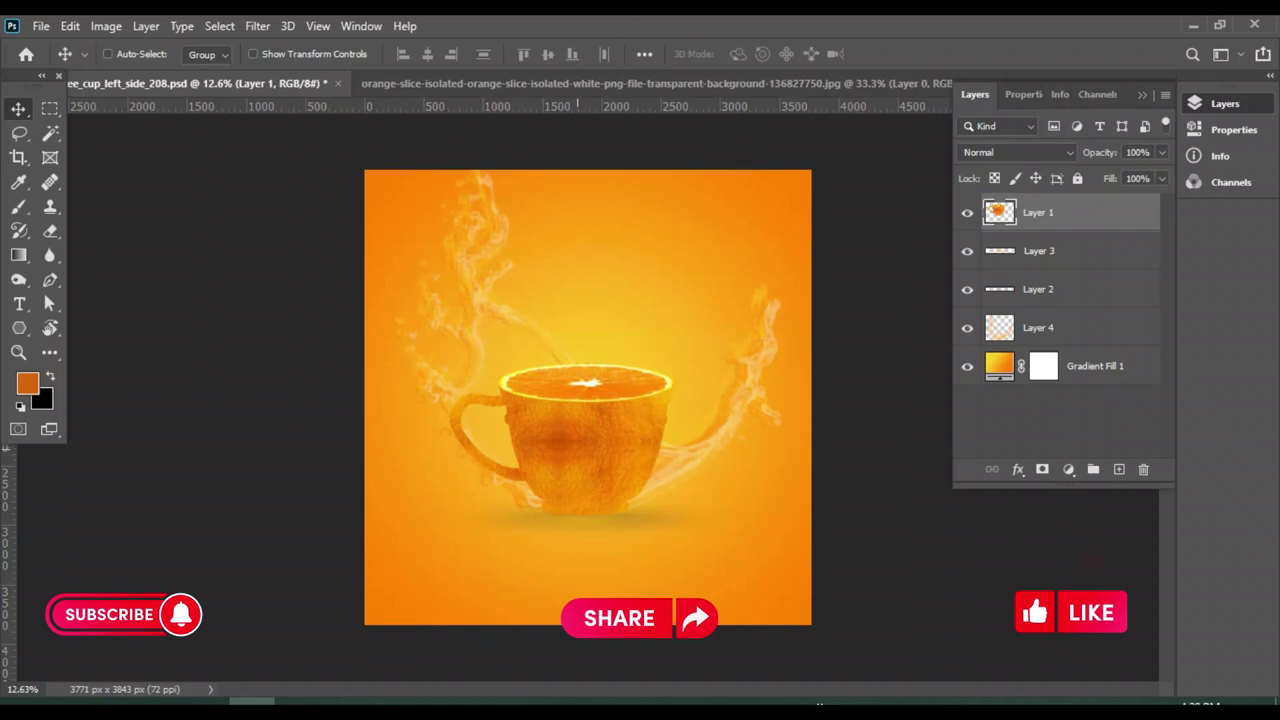
{"action": "left_click", "coordinate": [108, 54]}
{"action": "key", "text": "w"}
{"action": "left_click", "coordinate": [546, 440]}
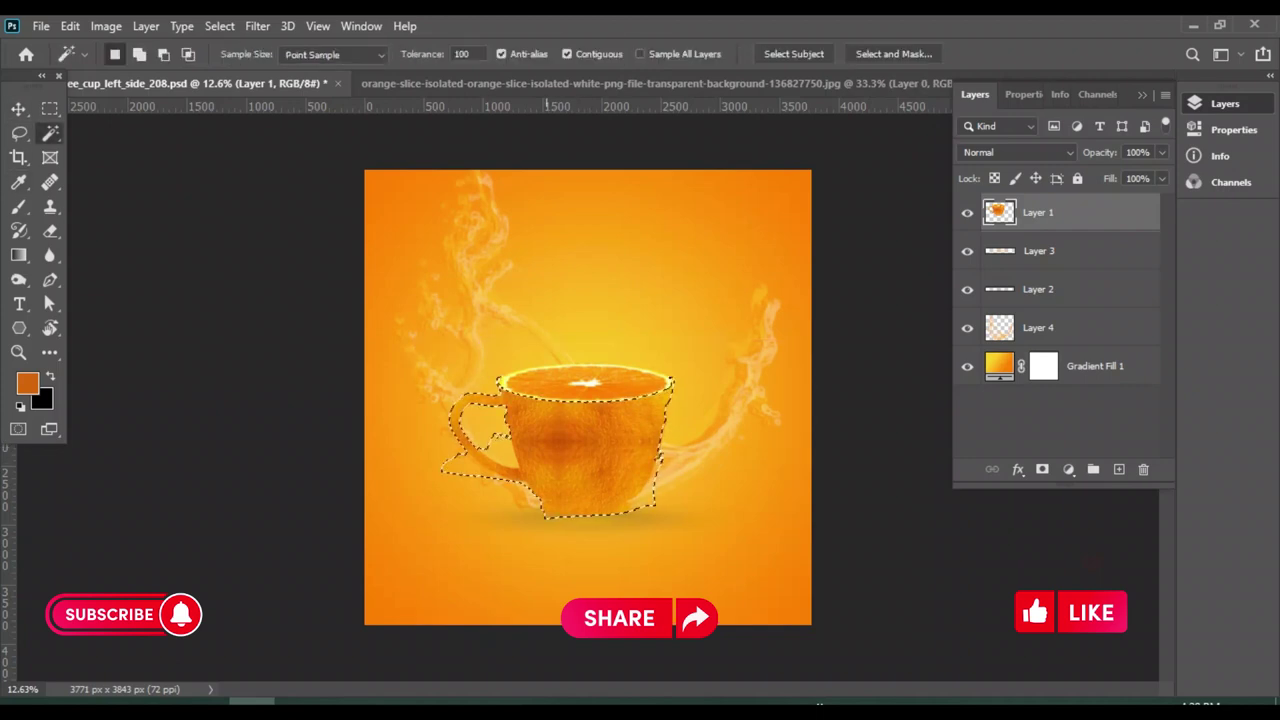
{"action": "key", "text": "ctrl+d"}
{"action": "left_click", "coordinate": [18, 108]}
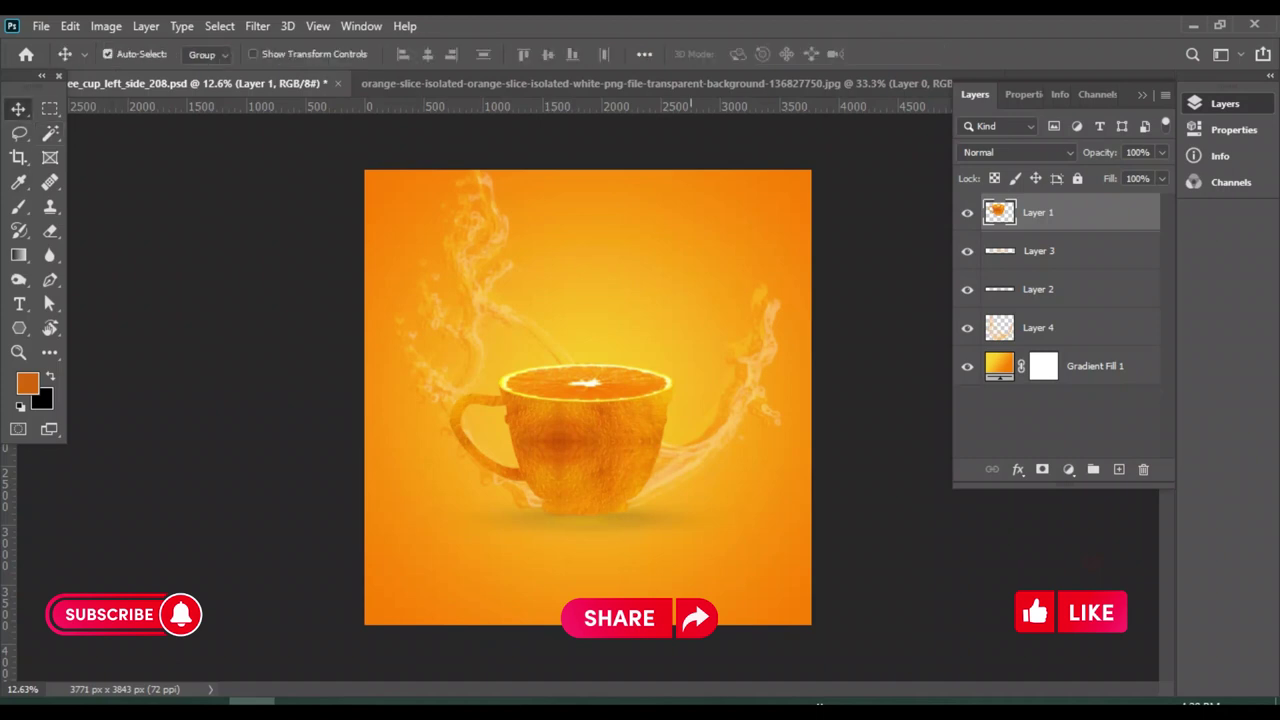
Scale Layer 4's splashes to about 93% wide by 74% tall and shift them right onto the cup
{"action": "left_click", "coordinate": [1038, 327]}
{"action": "key", "text": "ctrl+t"}
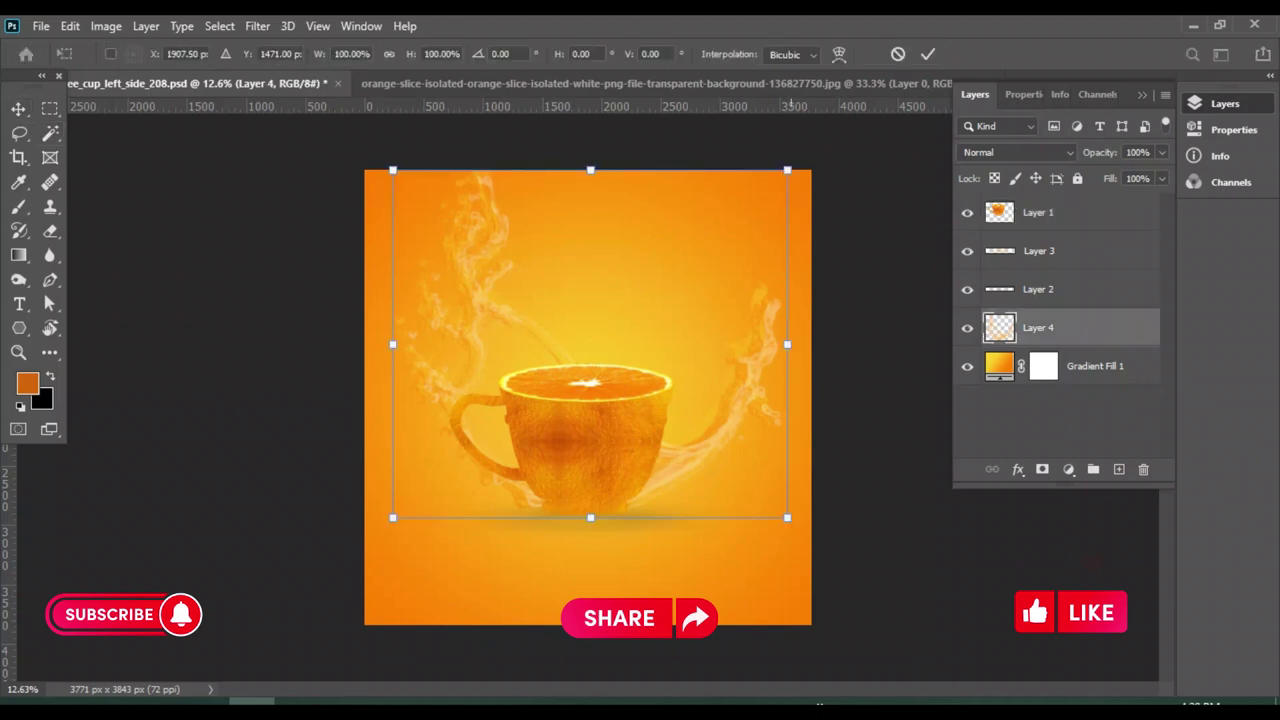
{"action": "left_click_drag", "start_coordinate": [788, 170], "coordinate": [760, 262]}
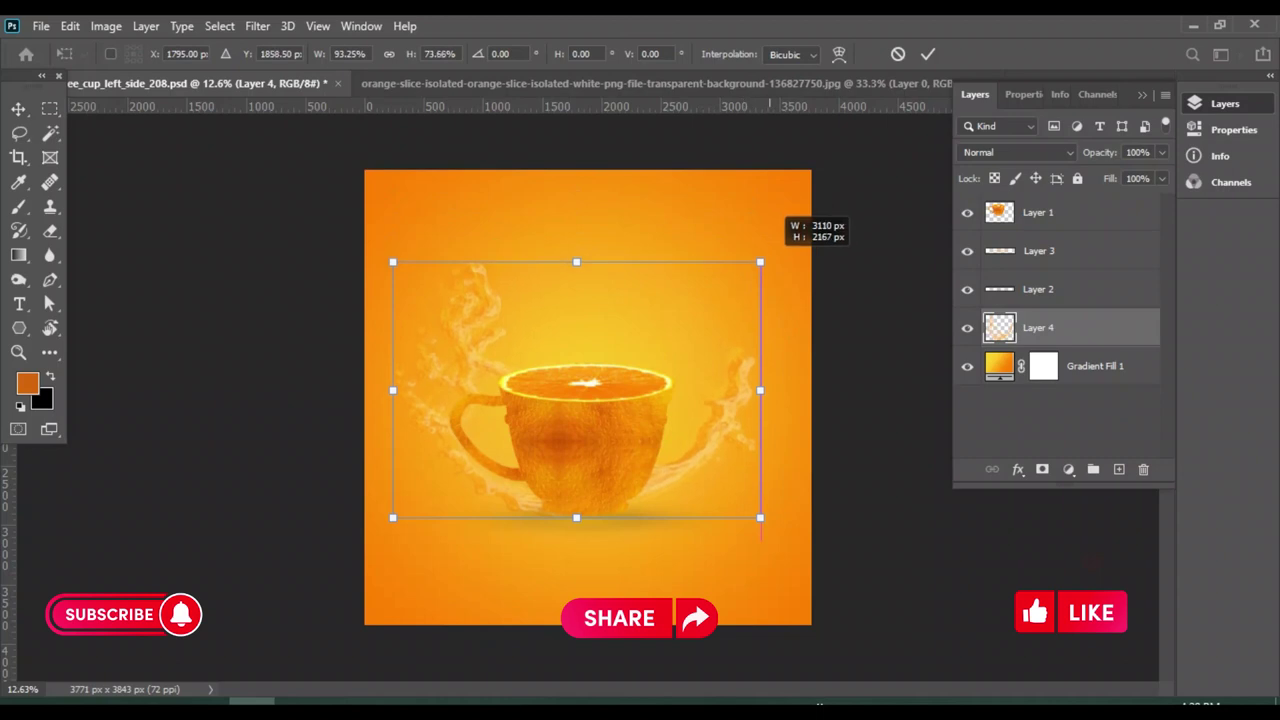
{"action": "left_click_drag", "start_coordinate": [680, 428], "coordinate": [692, 428]}
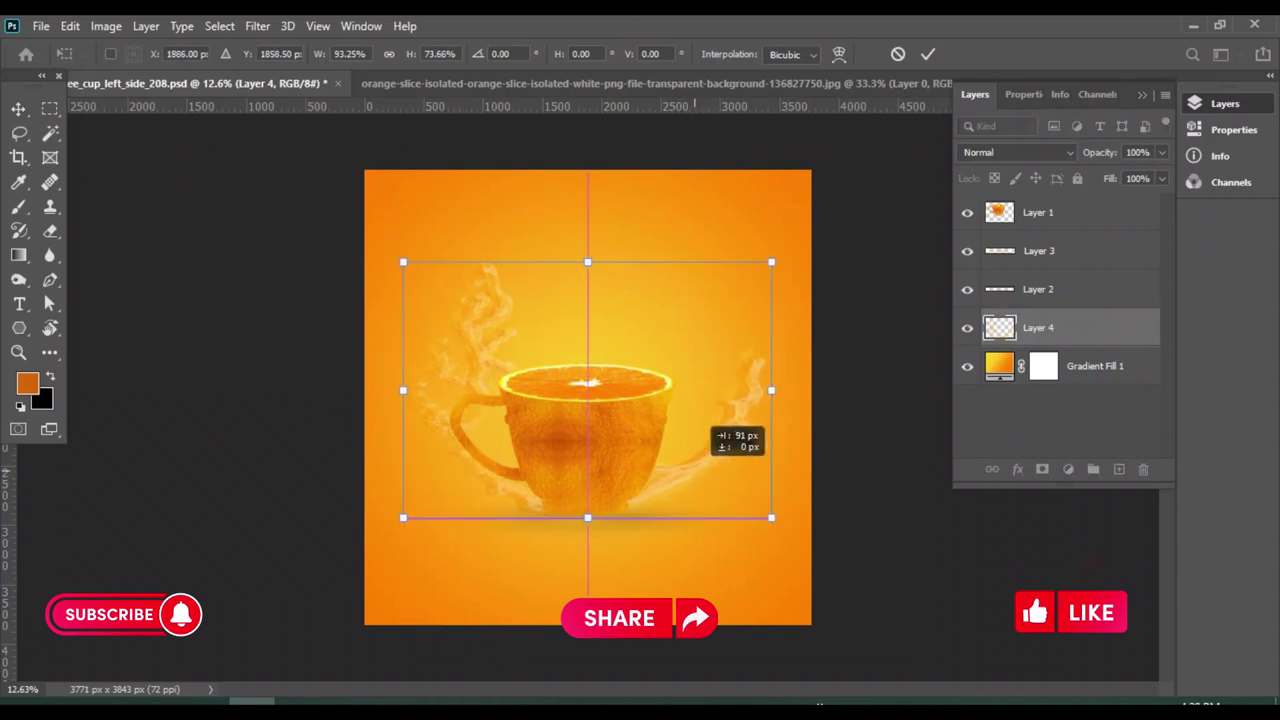
{"action": "left_click", "coordinate": [18, 108]}
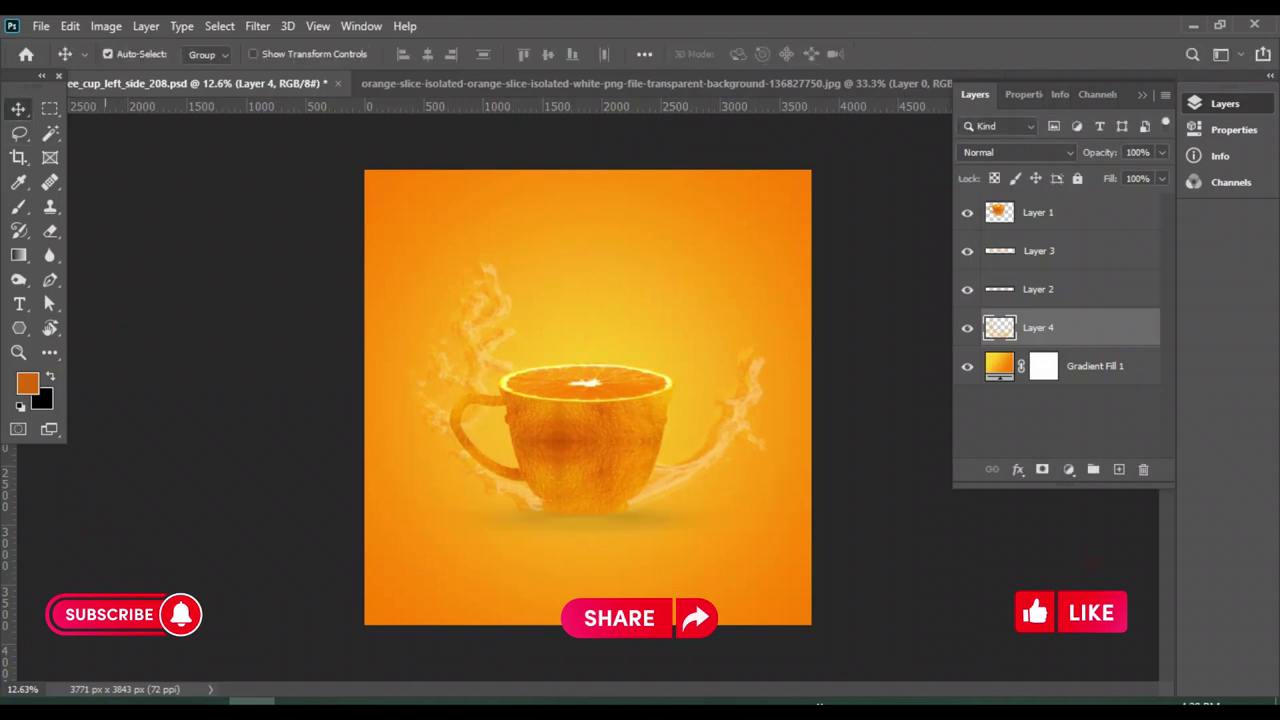
{"action": "left_click", "coordinate": [1060, 430]}
Pick the standard Brush with the 575591226783543.jpg splash preset and add a new empty layer
{"action": "left_click", "coordinate": [18, 206]}
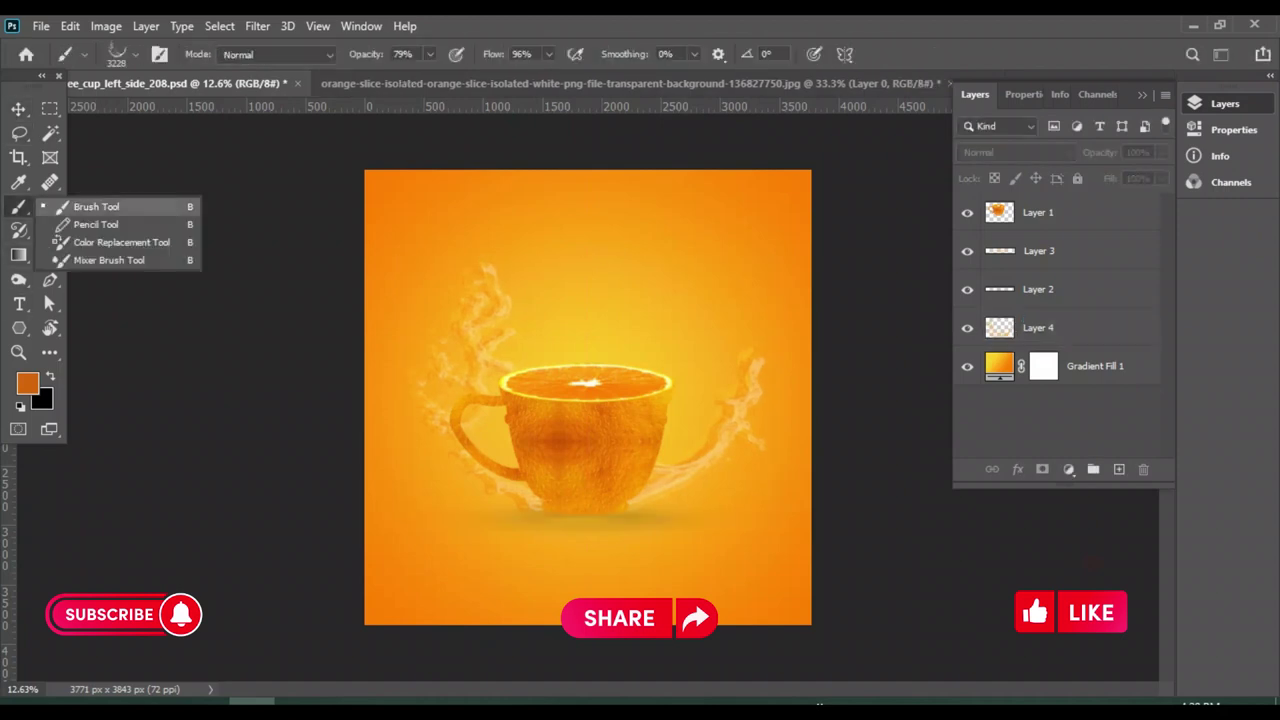
{"action": "left_click", "coordinate": [96, 206]}
{"action": "left_click", "coordinate": [135, 54]}
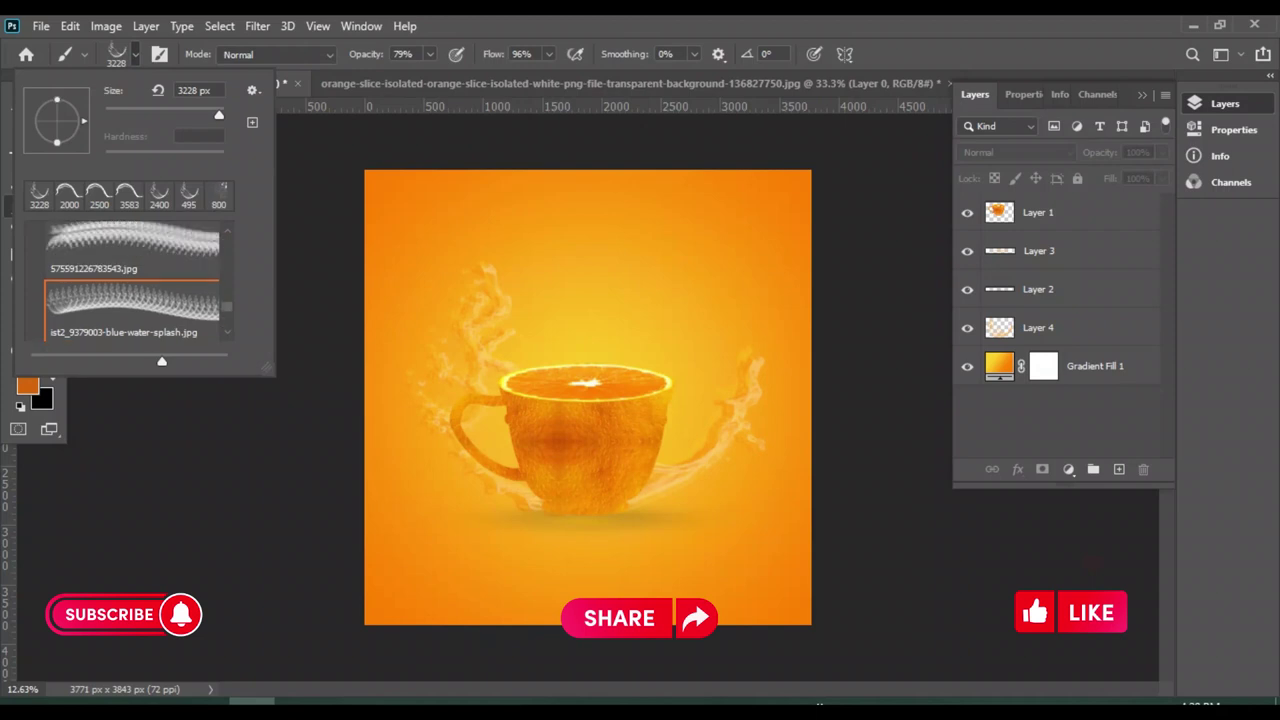
{"action": "left_click", "coordinate": [132, 245]}
{"action": "scroll", "coordinate": [132, 280], "scroll_direction": "up", "scroll_amount": 1}
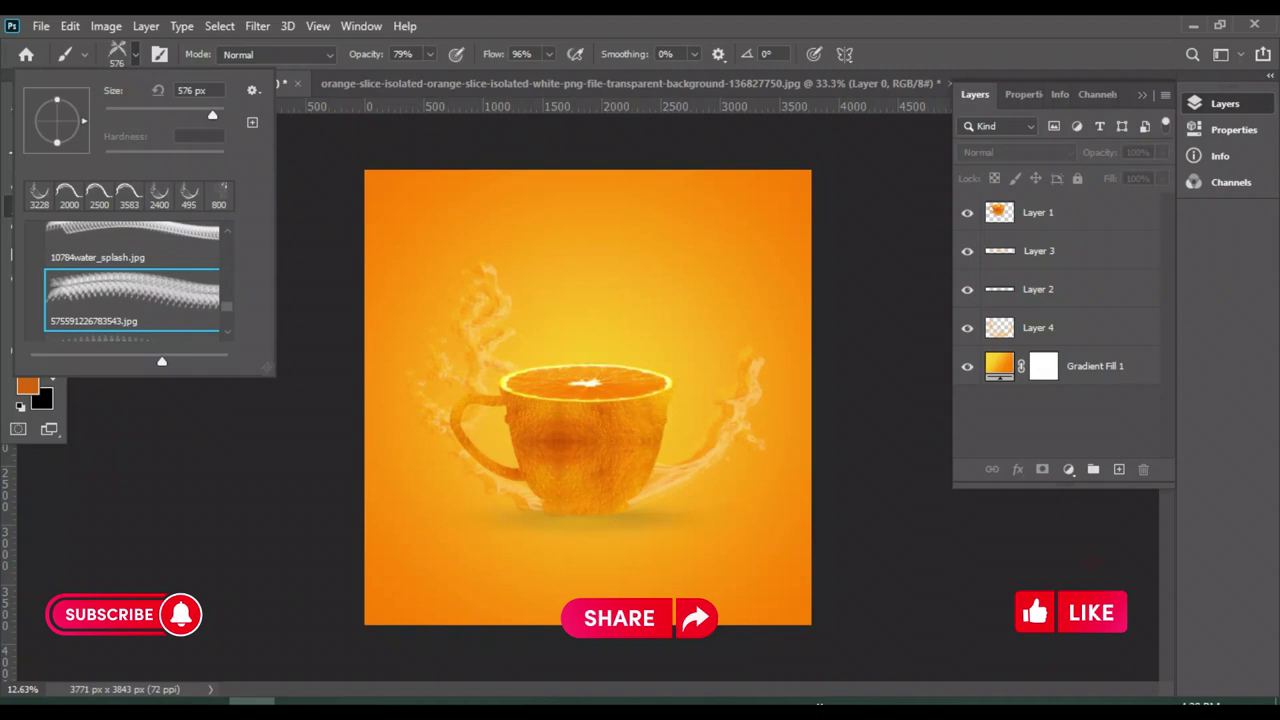
{"action": "left_click", "coordinate": [1119, 469]}
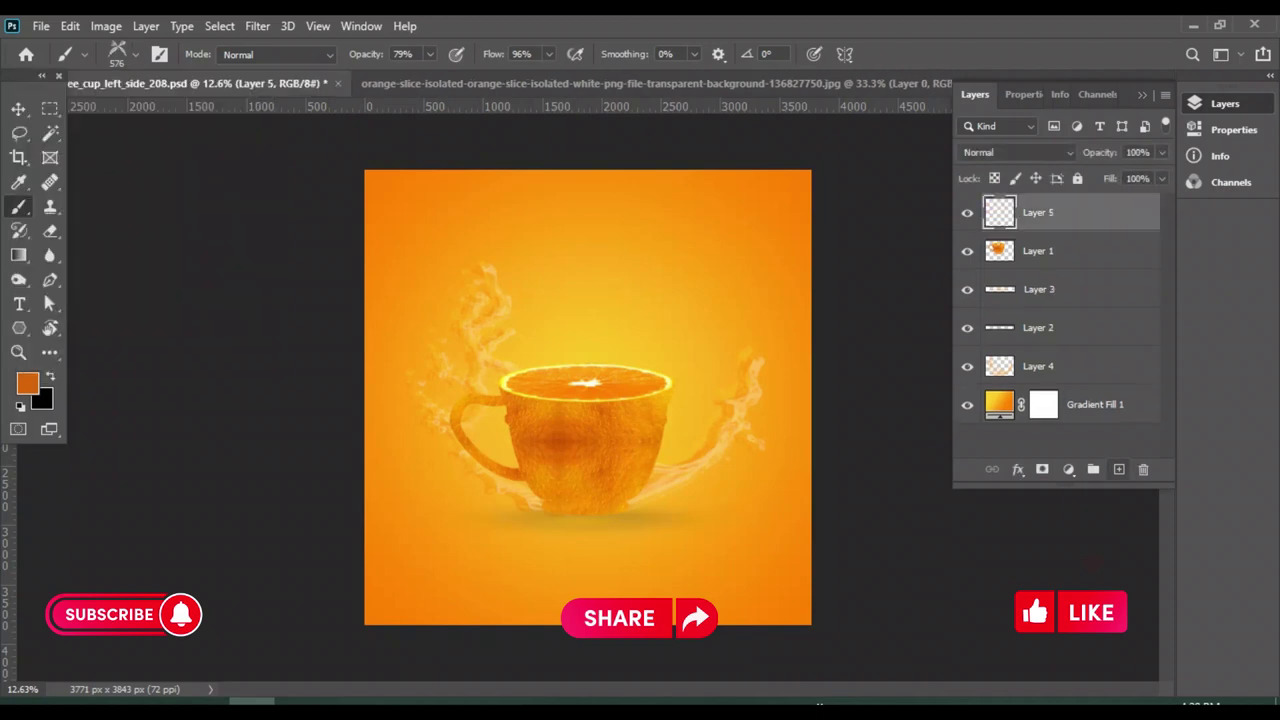
Try several water-splash and water splatter 1–5 presets, stamping a trial splatter left of the cup
{"action": "left_click", "coordinate": [135, 54]}
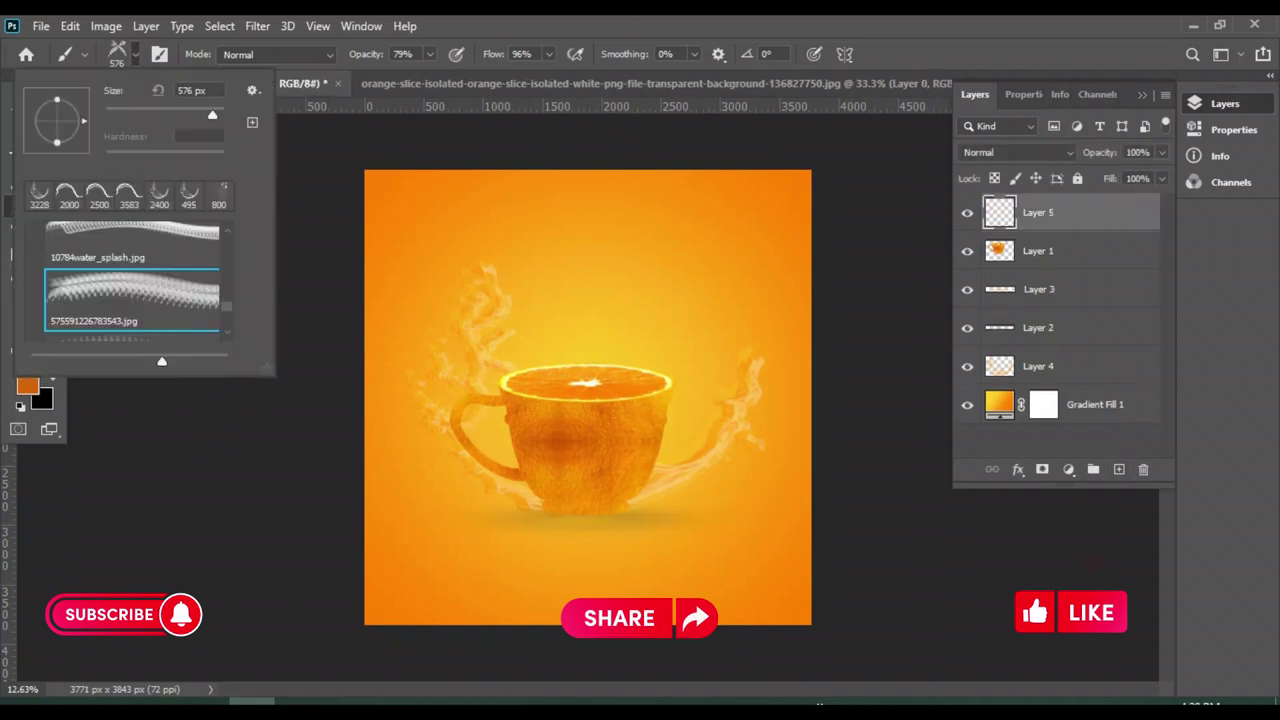
{"action": "left_click", "coordinate": [132, 238]}
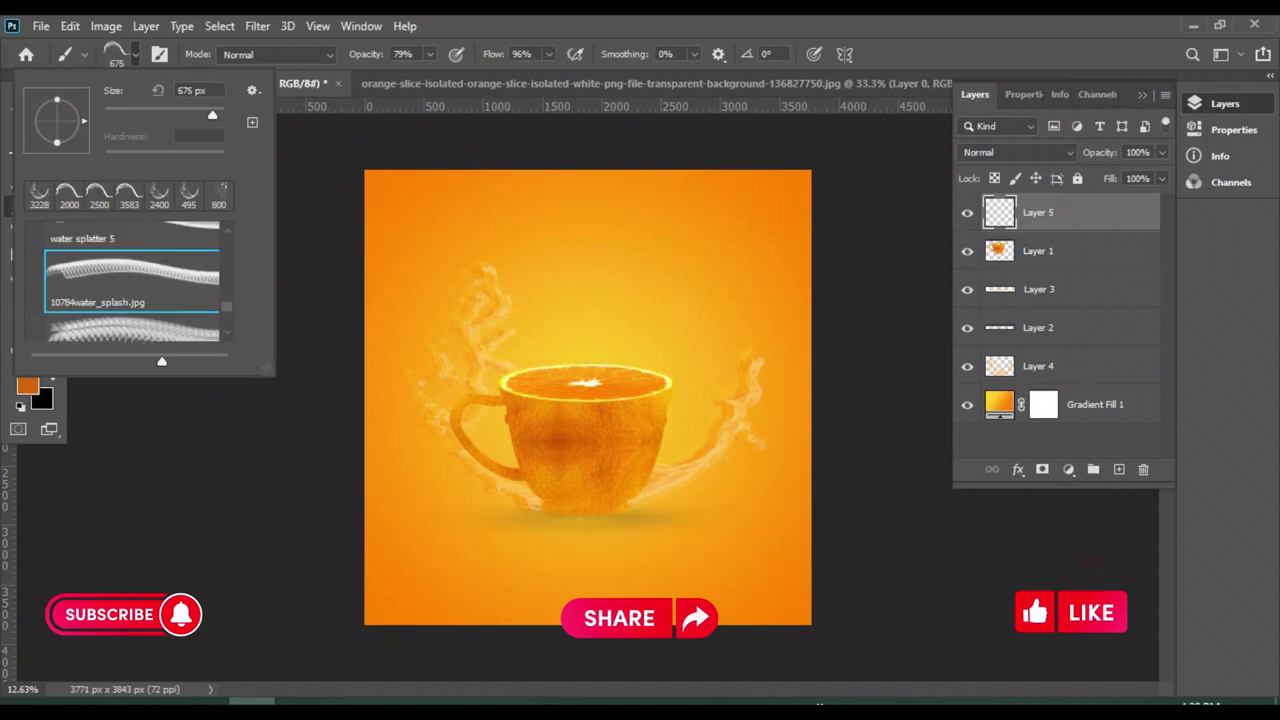
{"action": "left_click", "coordinate": [132, 232]}
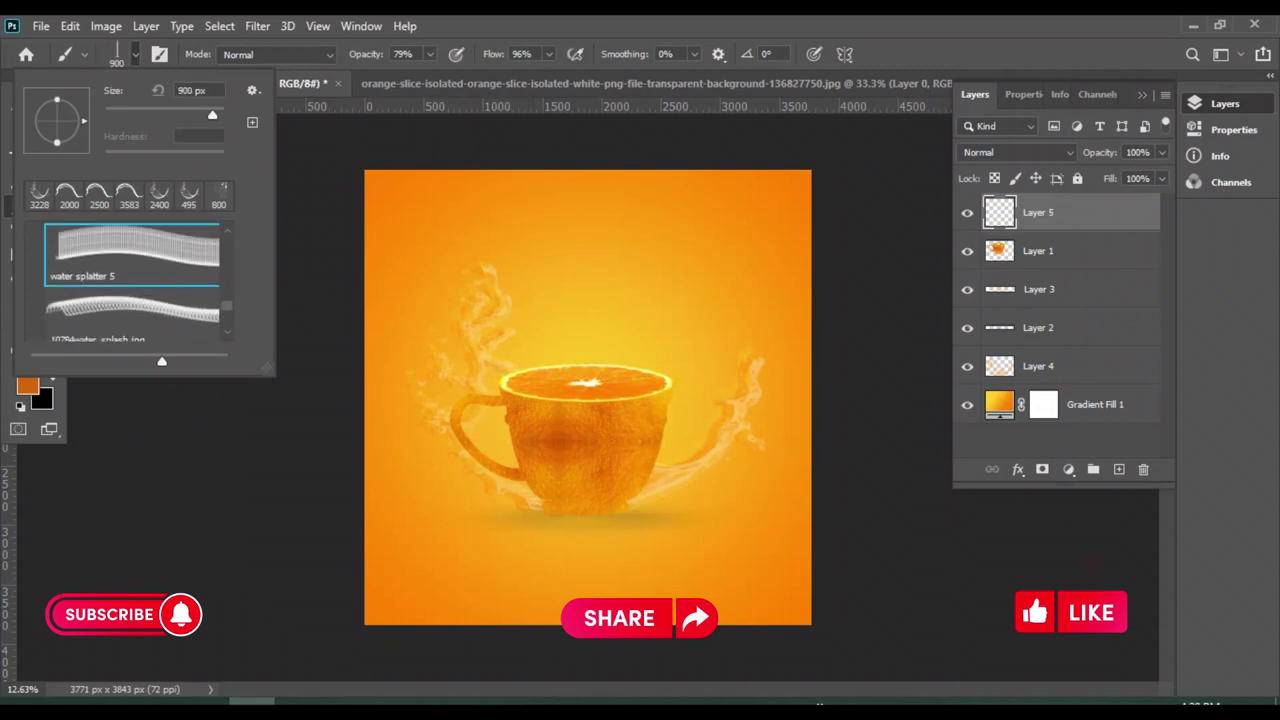
{"action": "left_click", "coordinate": [132, 305]}
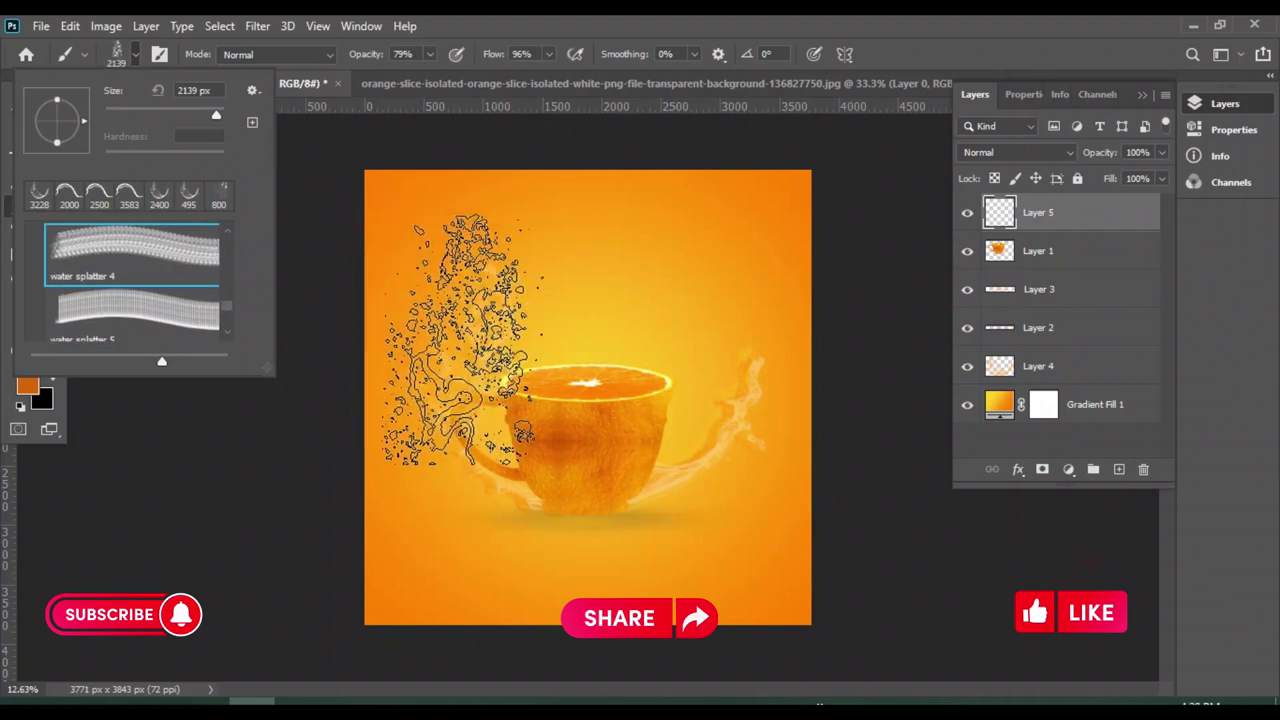
{"action": "left_click", "coordinate": [470, 354]}
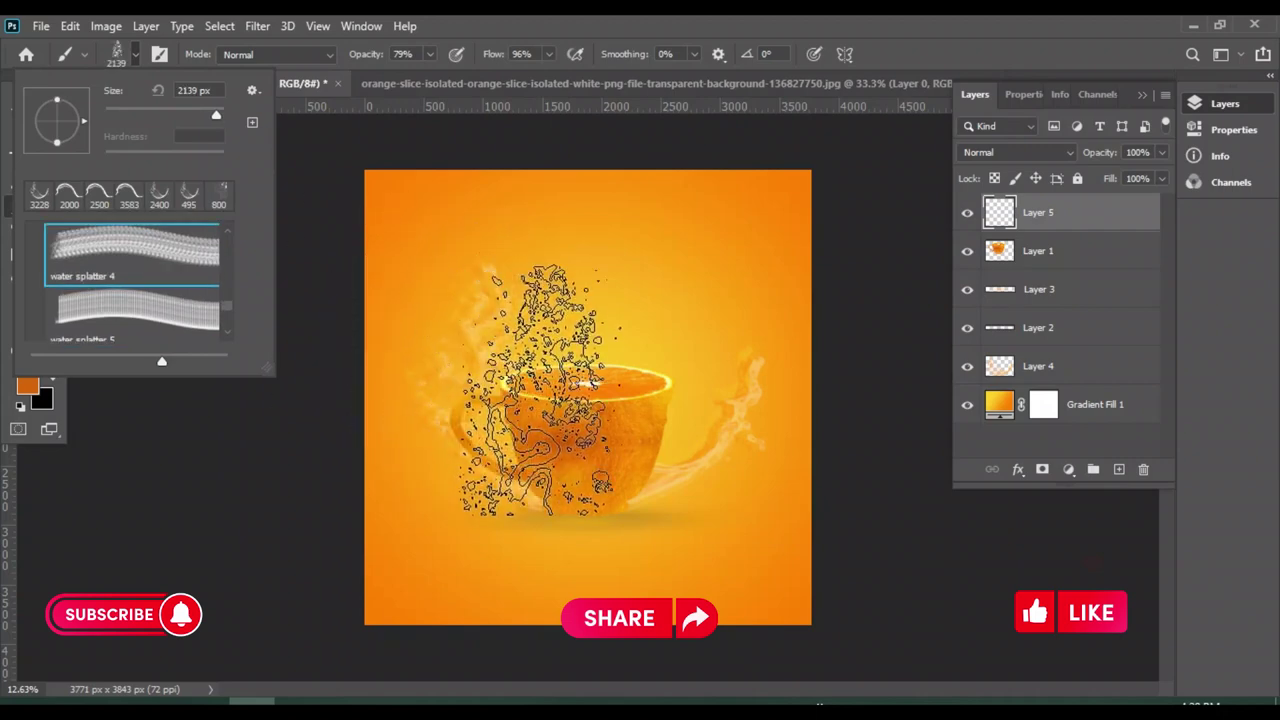
{"action": "scroll", "coordinate": [132, 280], "scroll_direction": "up", "scroll_amount": 1}
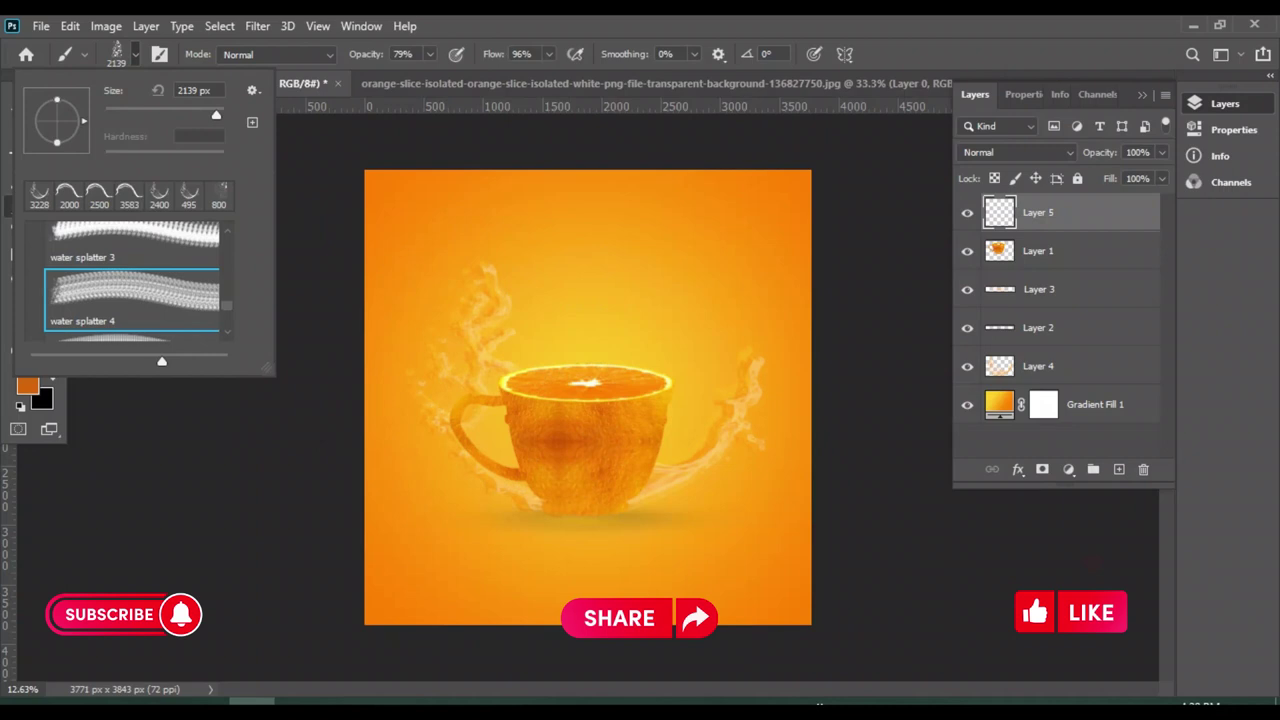
{"action": "left_click", "coordinate": [135, 238]}
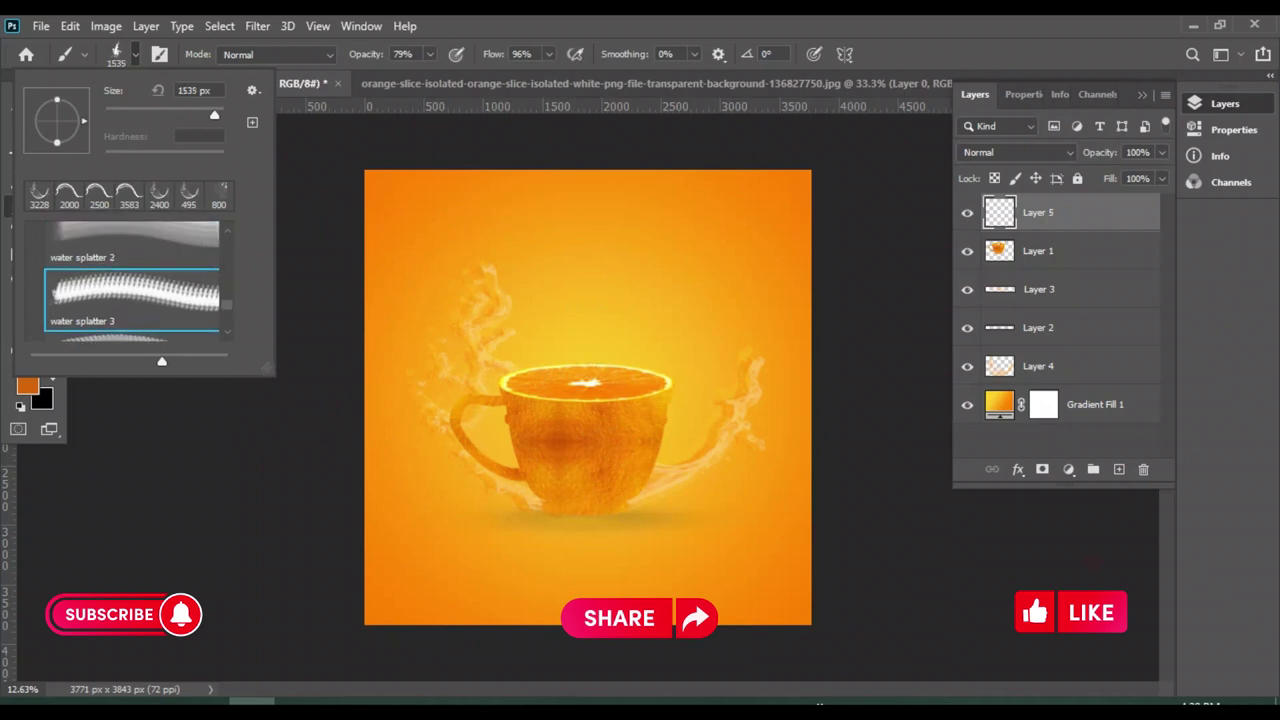
{"action": "scroll", "coordinate": [132, 280], "scroll_direction": "up", "scroll_amount": 1}
{"action": "left_click", "coordinate": [135, 308]}
{"action": "scroll", "coordinate": [132, 280], "scroll_direction": "up", "scroll_amount": 1}
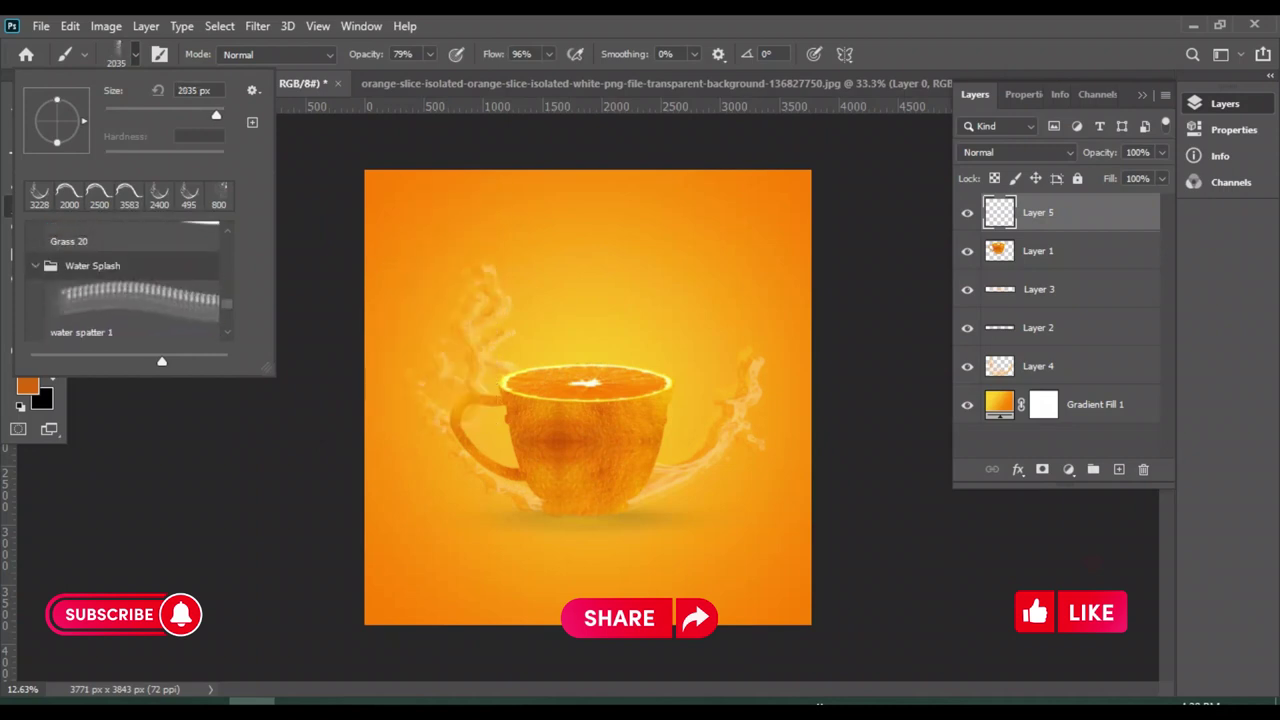
{"action": "left_click", "coordinate": [132, 295]}
{"action": "scroll", "coordinate": [130, 285], "scroll_direction": "down", "scroll_amount": 1}
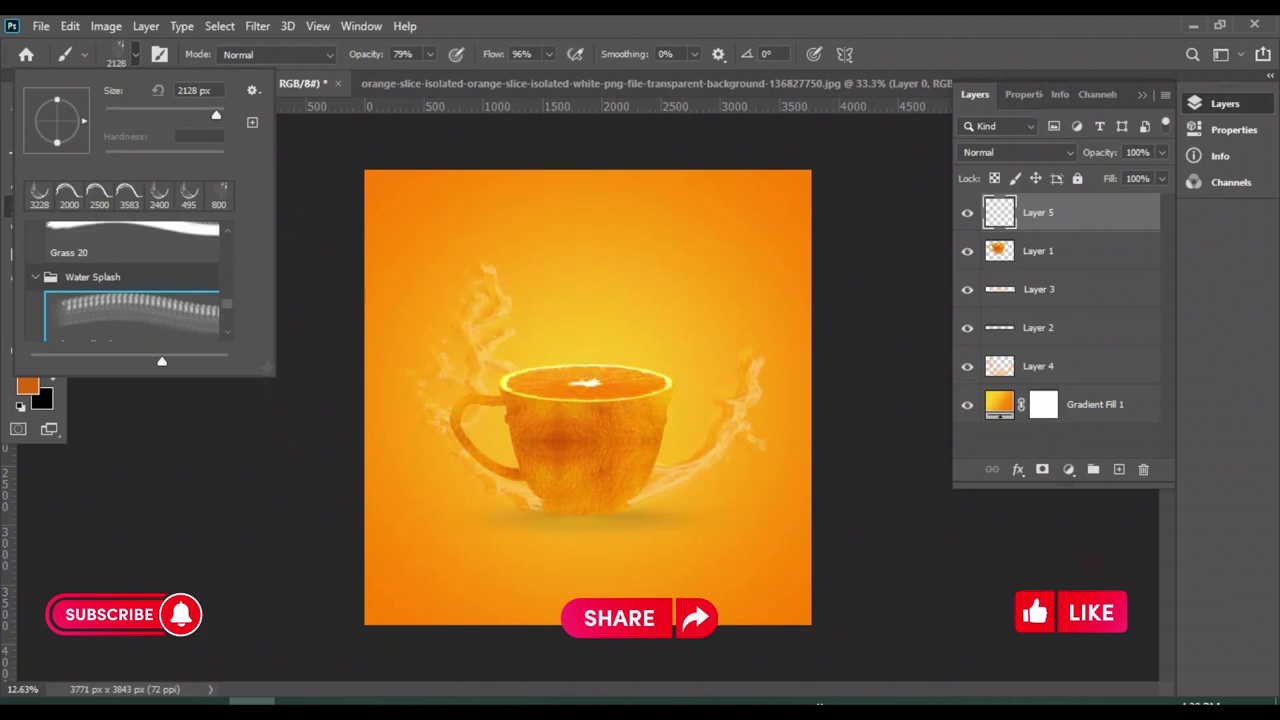
{"action": "scroll", "coordinate": [130, 285], "scroll_direction": "down", "scroll_amount": 1}
{"action": "scroll", "coordinate": [130, 285], "scroll_direction": "down", "scroll_amount": 1}
{"action": "scroll", "coordinate": [130, 285], "scroll_direction": "down", "scroll_amount": 1}
{"action": "scroll", "coordinate": [132, 280], "scroll_direction": "down", "scroll_amount": 2}
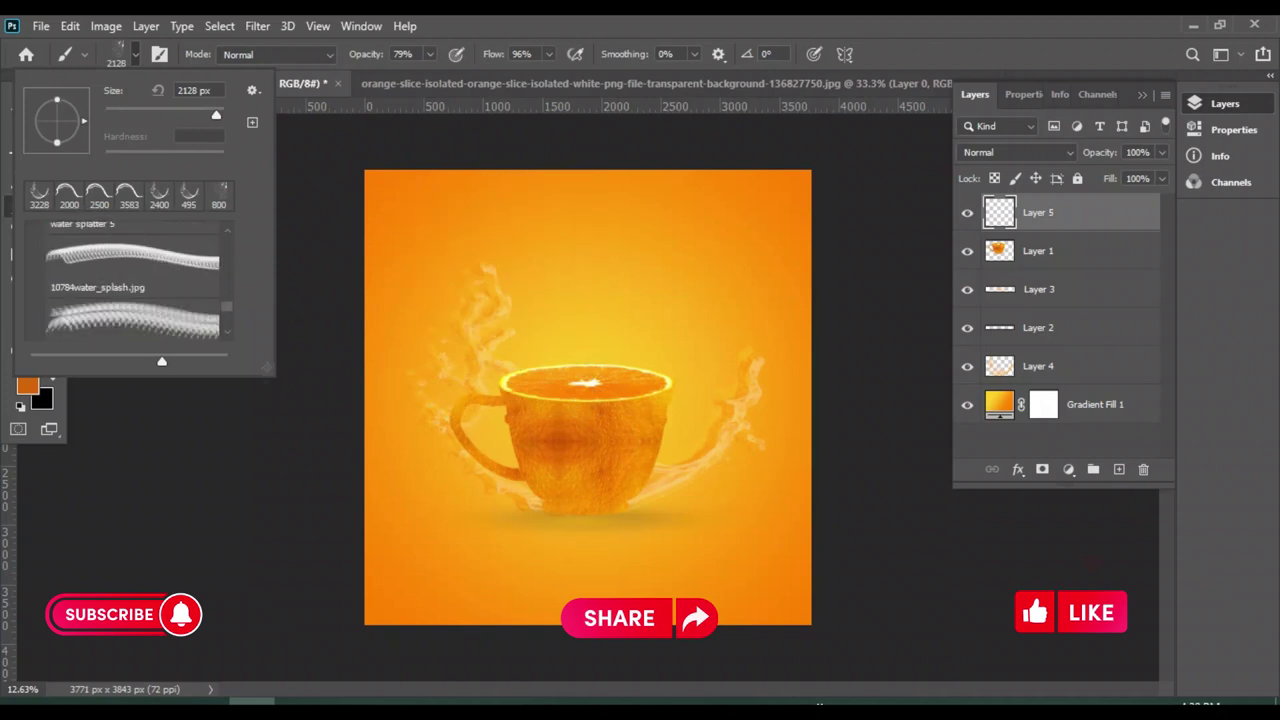
{"action": "scroll", "coordinate": [132, 280], "scroll_direction": "down", "scroll_amount": 2}
{"action": "scroll", "coordinate": [132, 280], "scroll_direction": "down", "scroll_amount": 1}
Stamp the ist2_9899271-blue-water-splash.jpg brush at 1457 px above the cup
{"action": "left_click", "coordinate": [132, 300]}
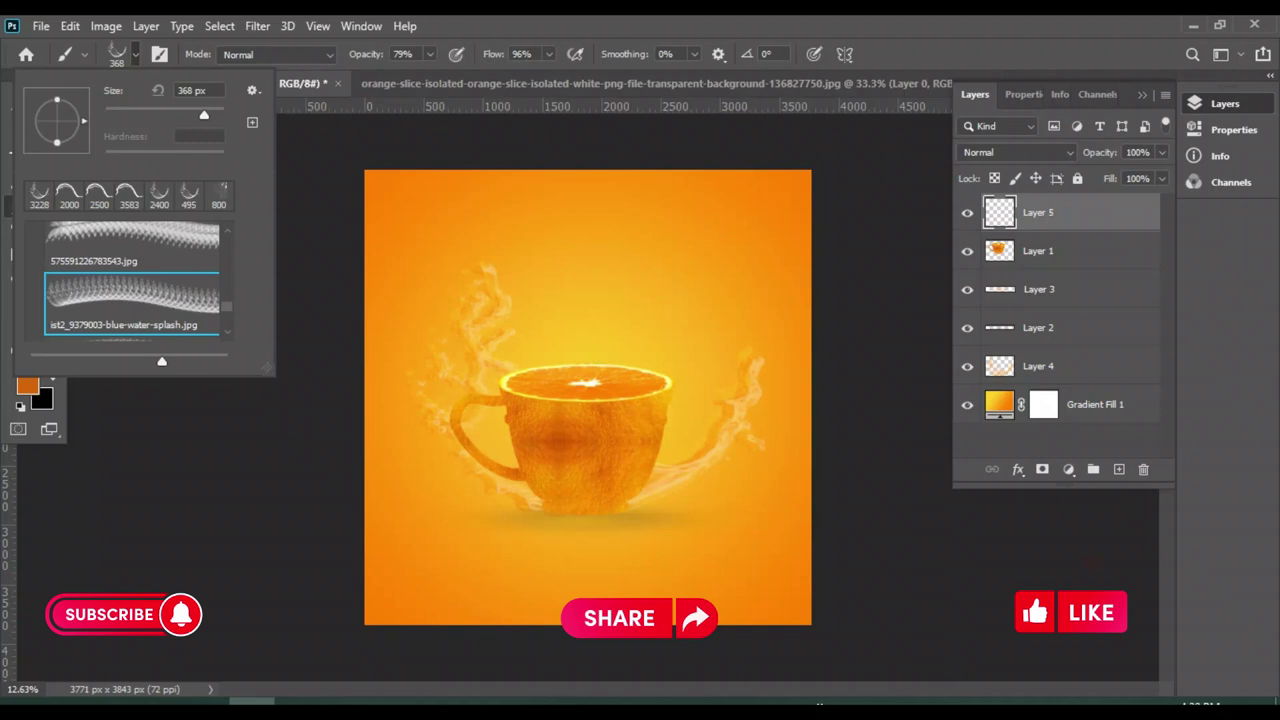
{"action": "key", "text": "period"}
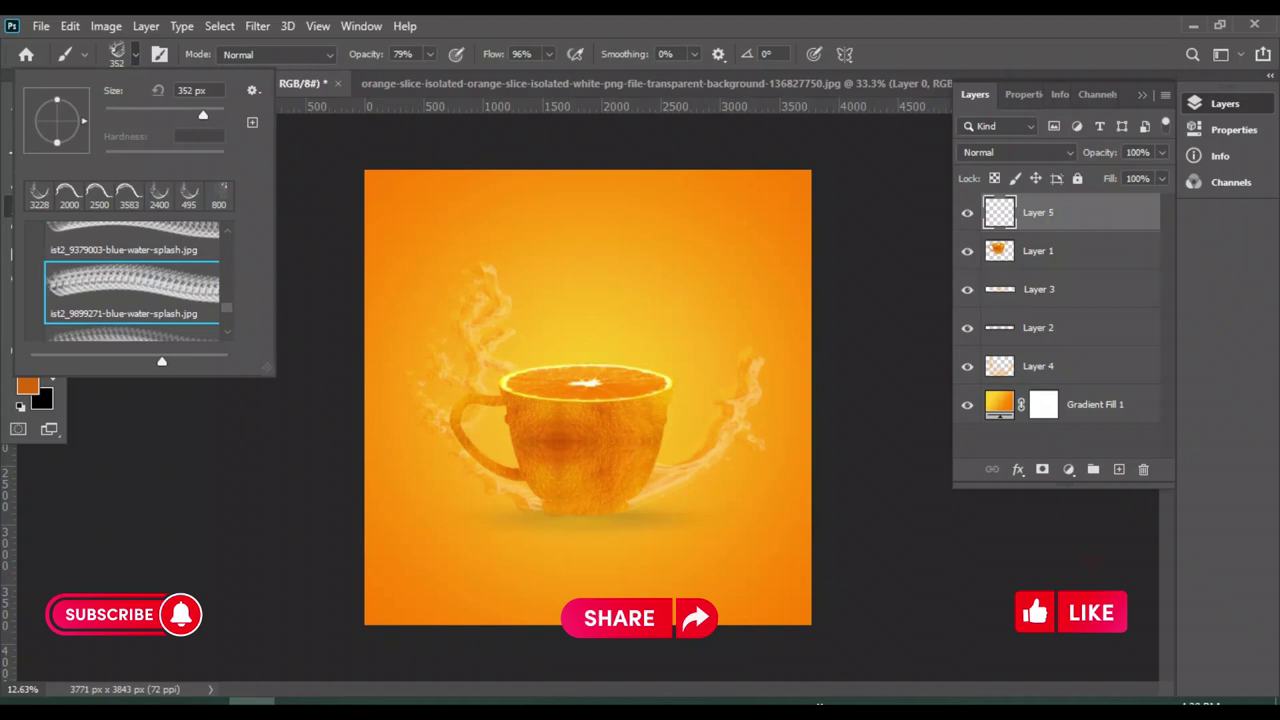
{"action": "type", "text": "1457"}
{"action": "key", "text": "Return"}
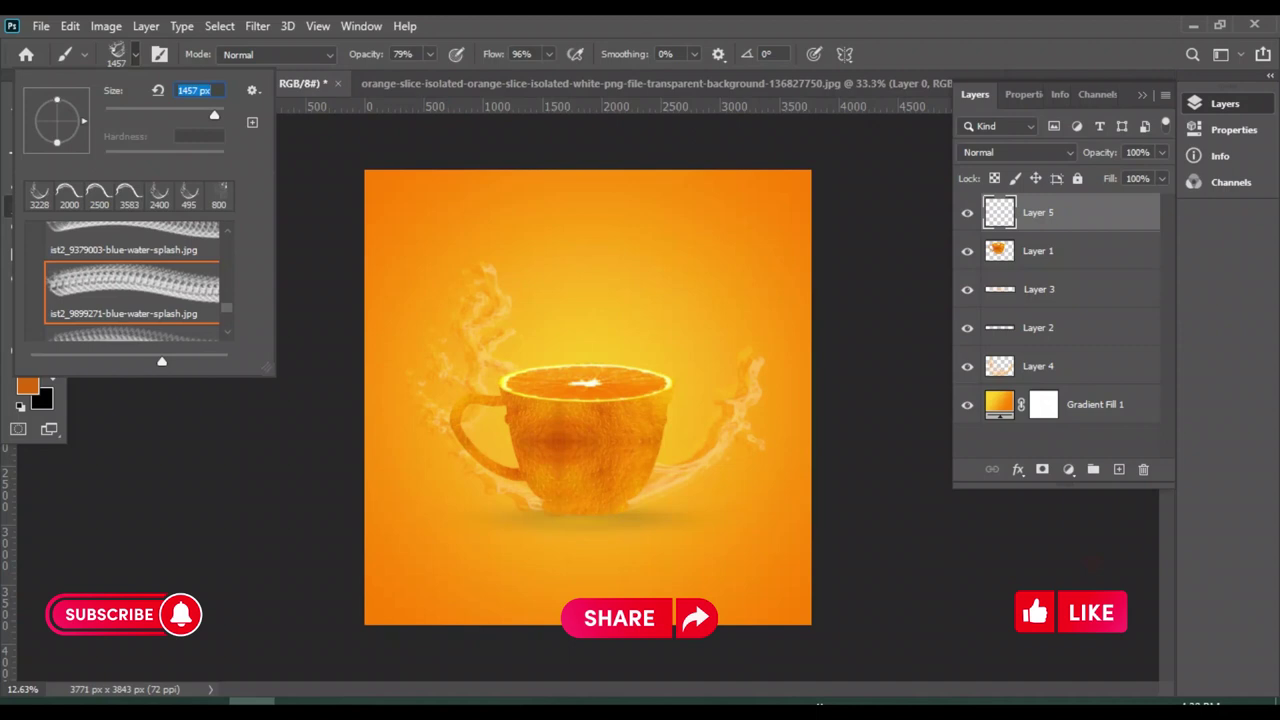
{"action": "left_click", "coordinate": [597, 376]}
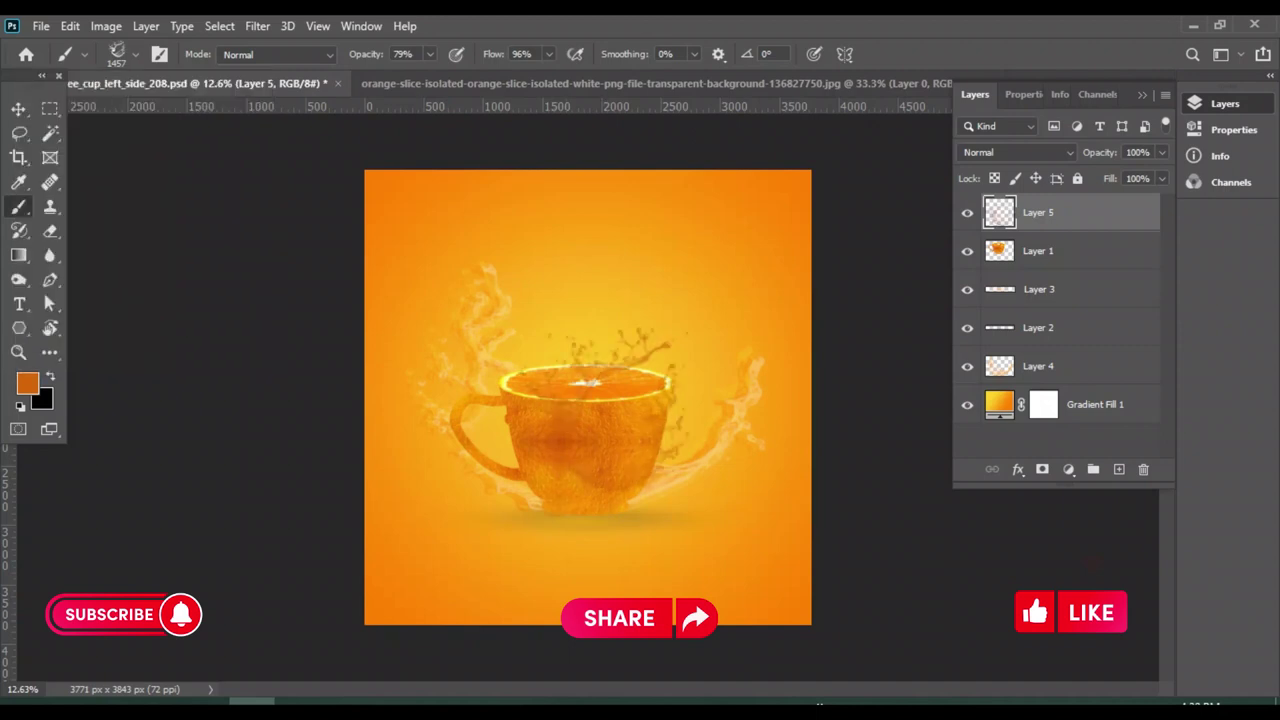
Paint brighter orange #ea870f at 100% opacity onto the cup and the splash above it
{"action": "left_click", "coordinate": [27, 383]}
{"action": "type", "text": "ea870f"}
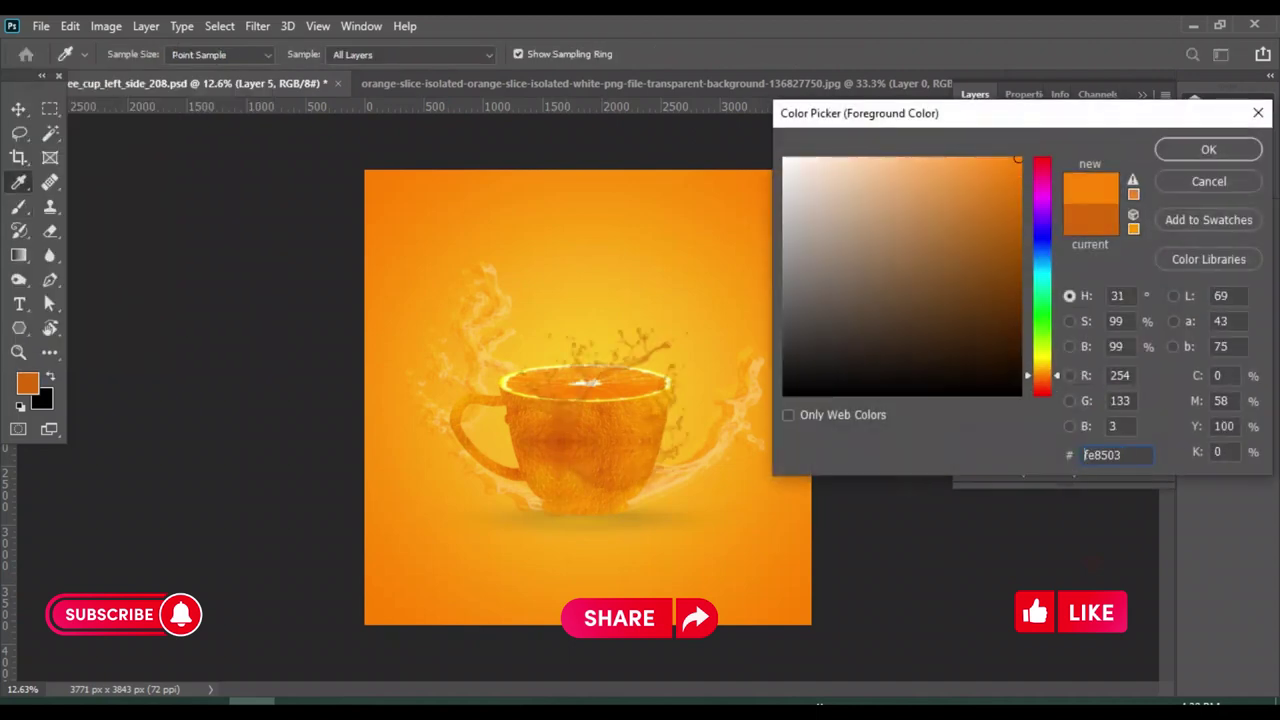
{"action": "key", "text": "Return"}
{"action": "left_click", "coordinate": [429, 54]}
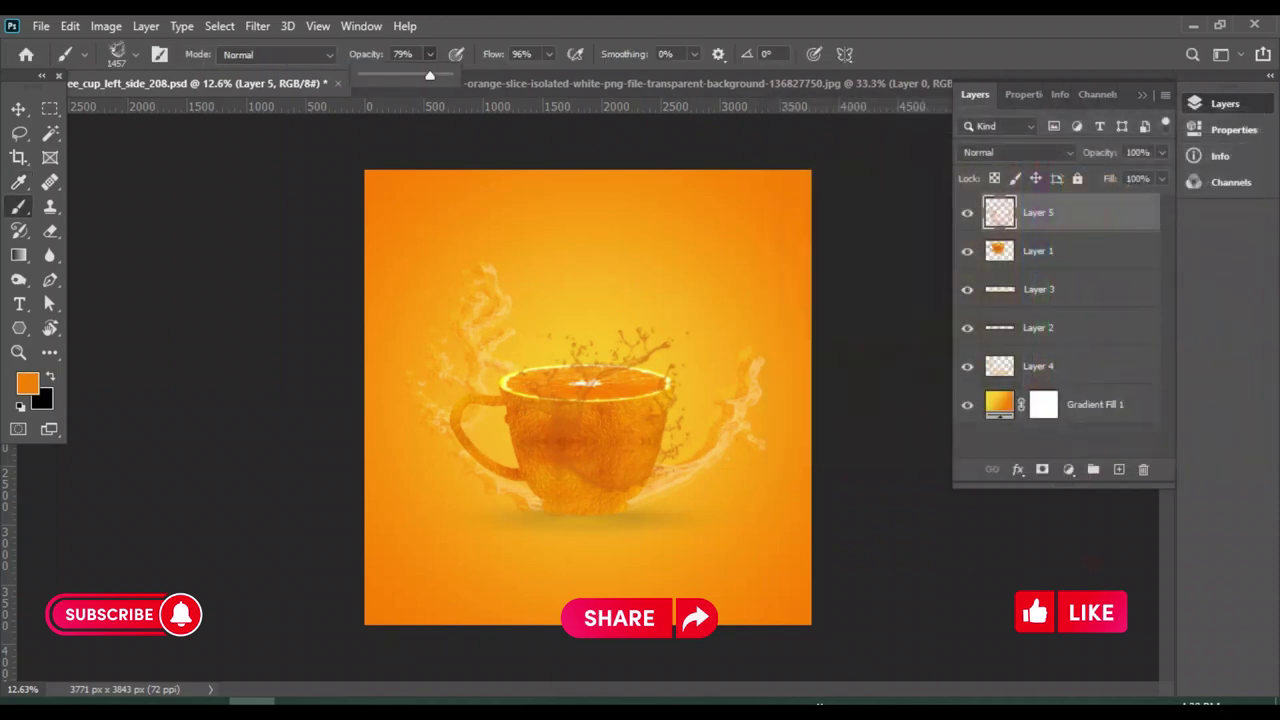
{"action": "left_click_drag", "start_coordinate": [428, 76], "coordinate": [447, 76]}
{"action": "left_click", "coordinate": [549, 438]}
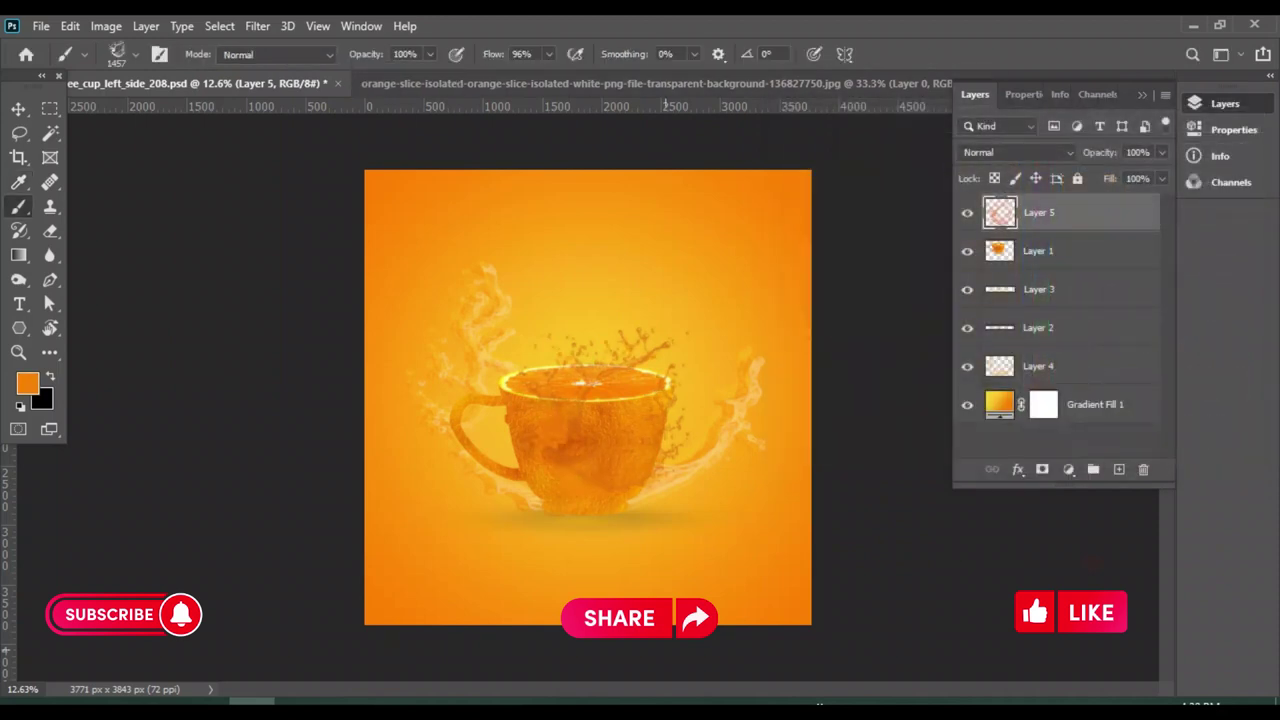
{"action": "left_click_drag", "start_coordinate": [605, 345], "coordinate": [628, 330]}
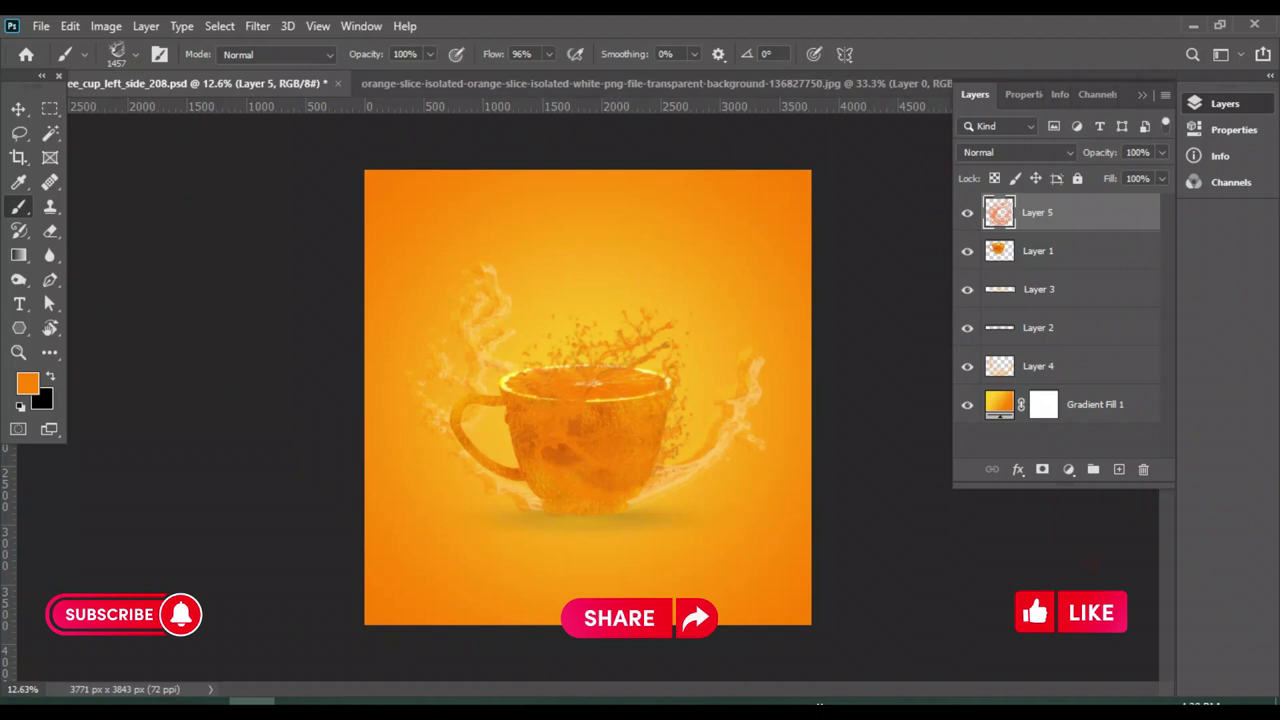
Brush golden yellow #fbb519 strokes across the cup and slice texture
{"action": "left_click", "coordinate": [27, 383]}
{"action": "type", "text": "fbb519"}
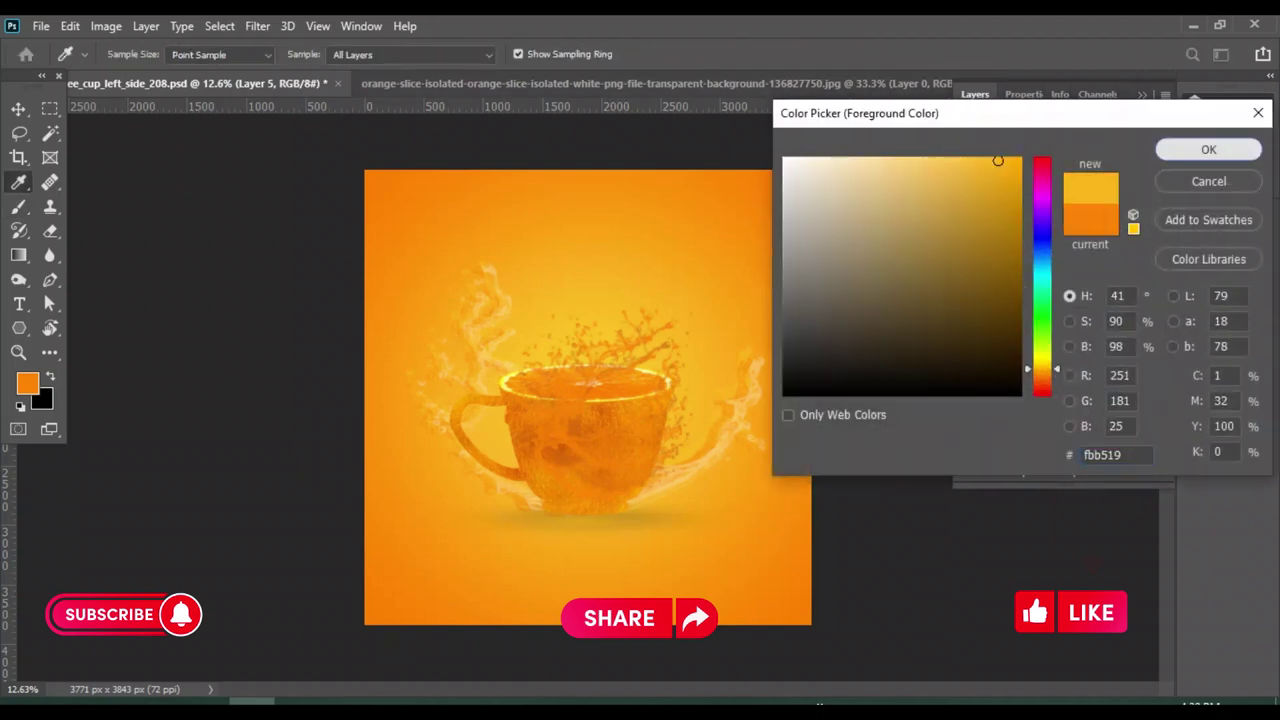
{"action": "key", "text": "Return"}
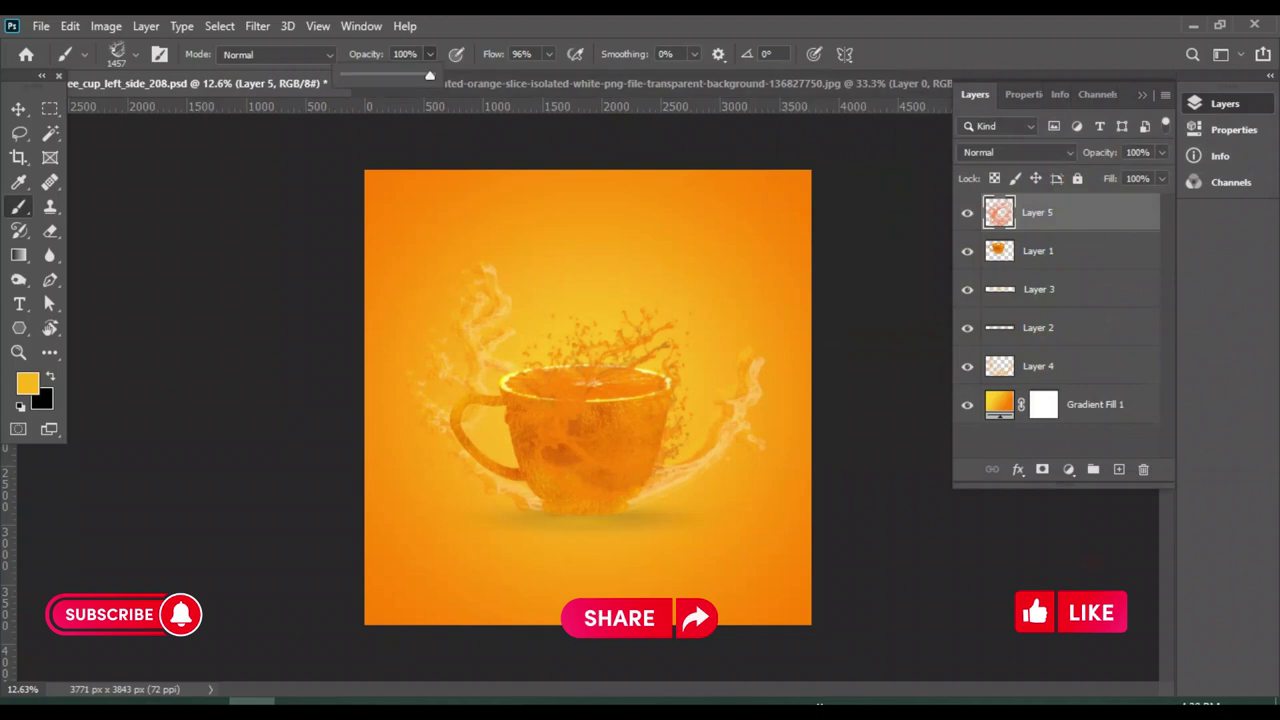
{"action": "left_click_drag", "start_coordinate": [530, 470], "coordinate": [625, 400]}
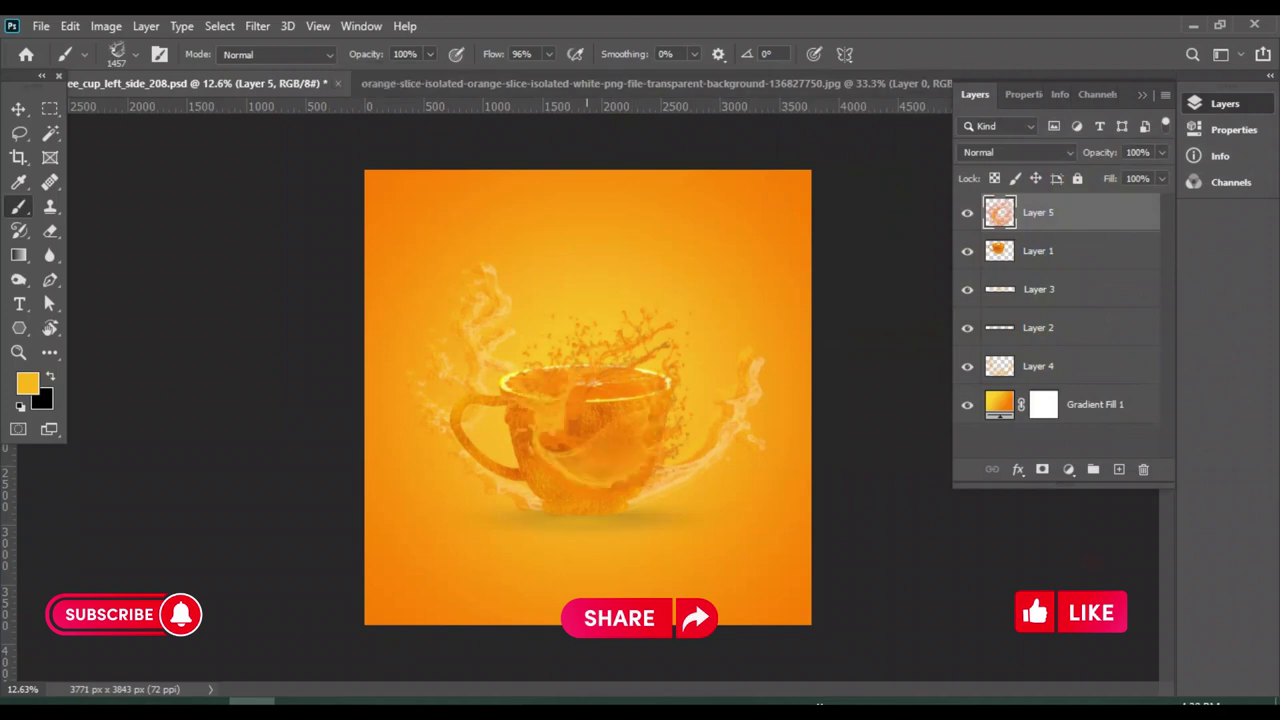
{"action": "left_click_drag", "start_coordinate": [545, 470], "coordinate": [630, 410]}
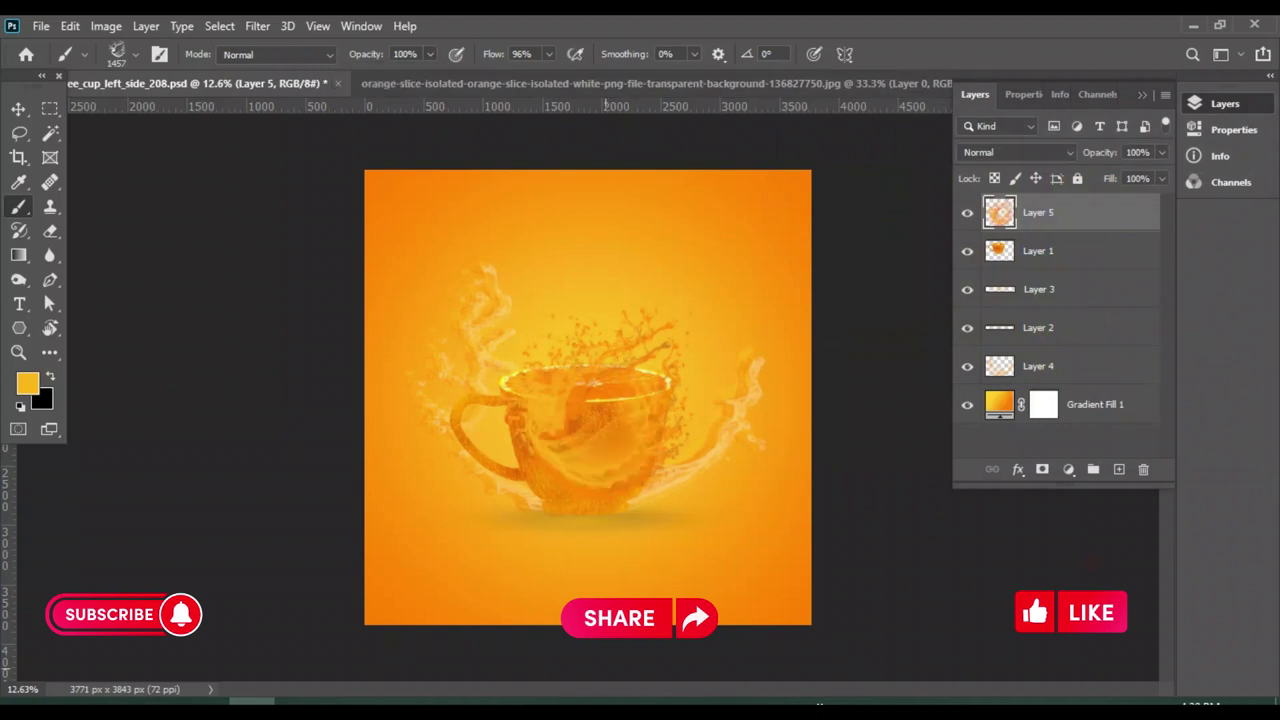
Paint a translucent white stroke at 73% opacity sweeping across the cup
{"action": "left_click", "coordinate": [27, 383]}
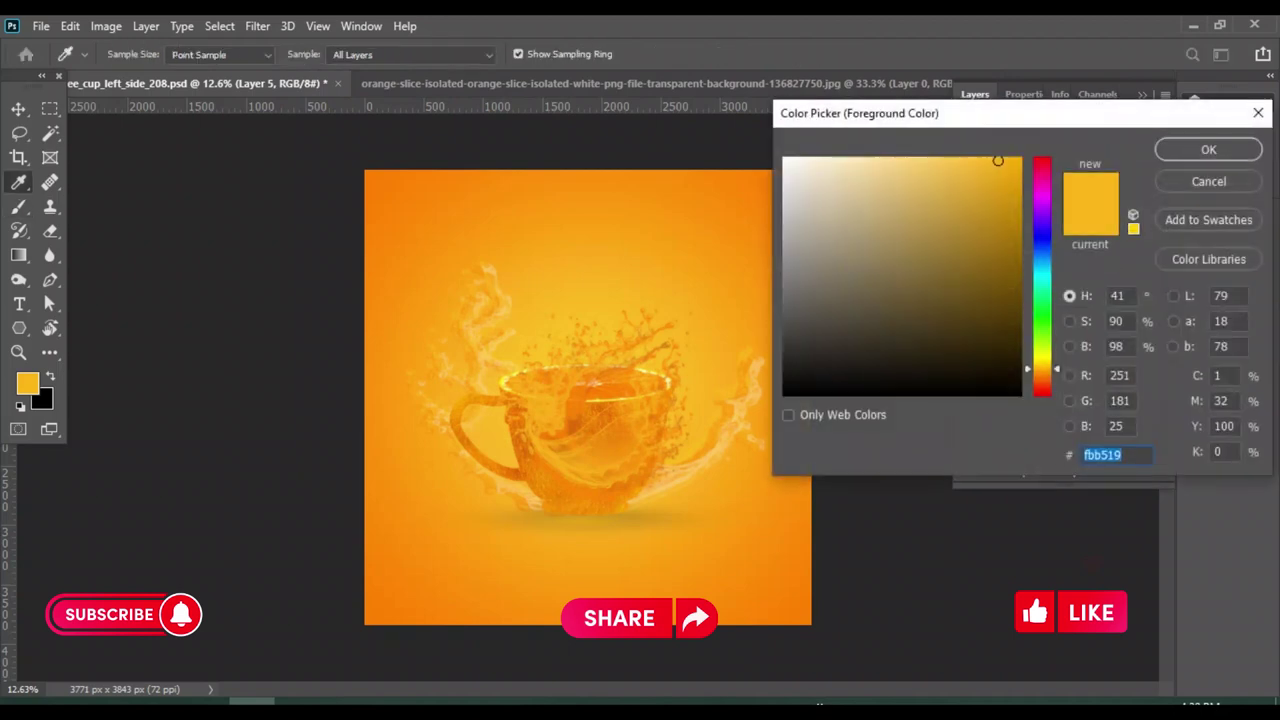
{"action": "type", "text": "ffffff"}
{"action": "key", "text": "Return"}
{"action": "key", "text": "b"}
{"action": "left_click", "coordinate": [430, 54]}
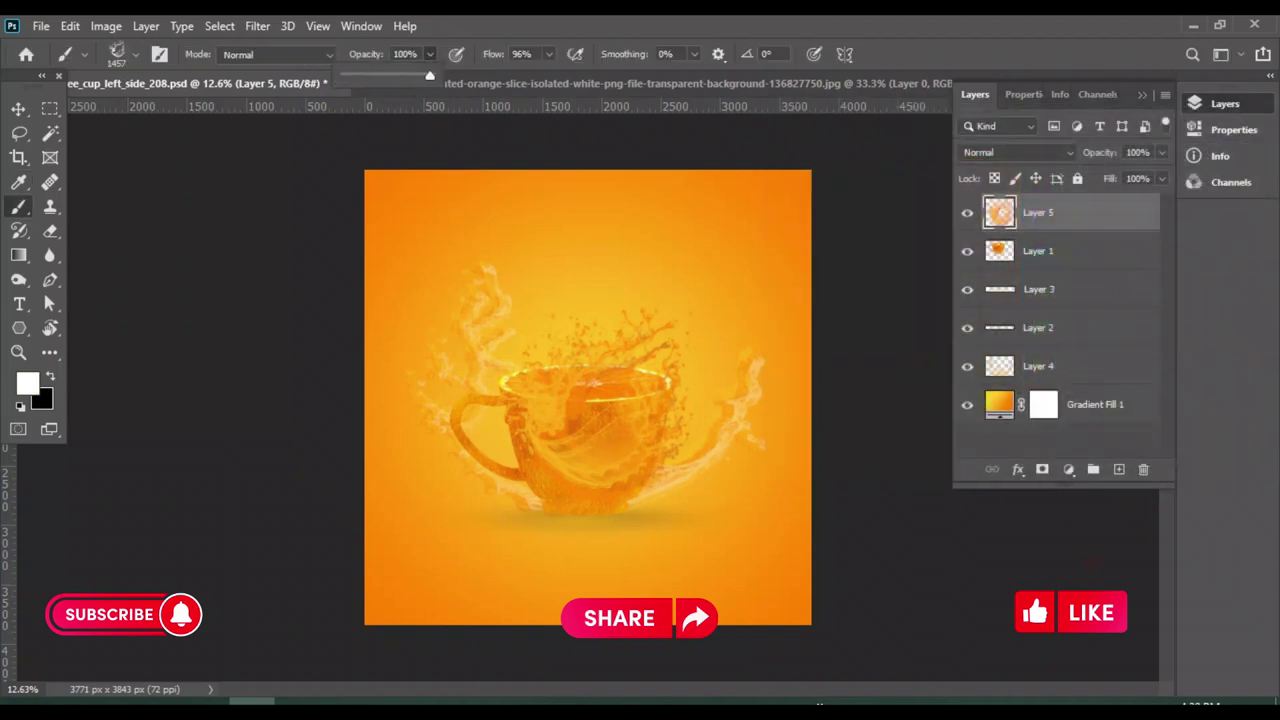
{"action": "left_click_drag", "start_coordinate": [430, 76], "coordinate": [406, 76]}
{"action": "left_click_drag", "start_coordinate": [660, 330], "coordinate": [625, 460]}
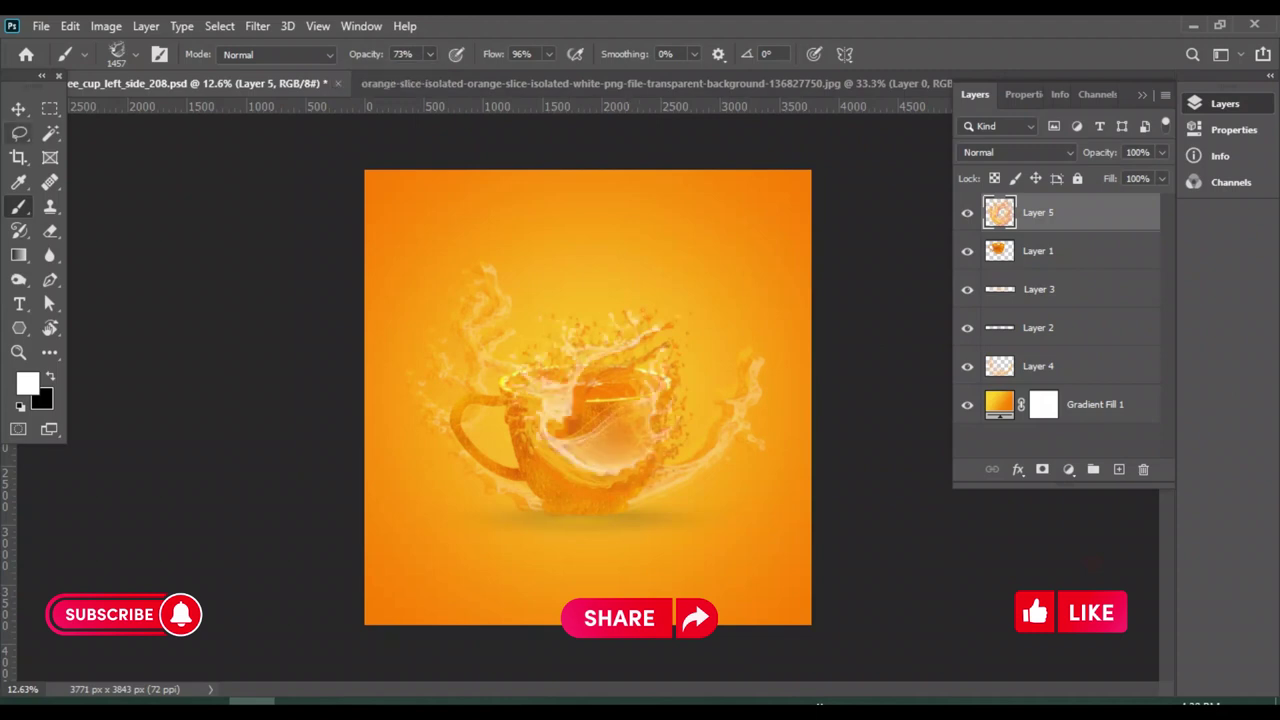
{"action": "left_click", "coordinate": [18, 108]}
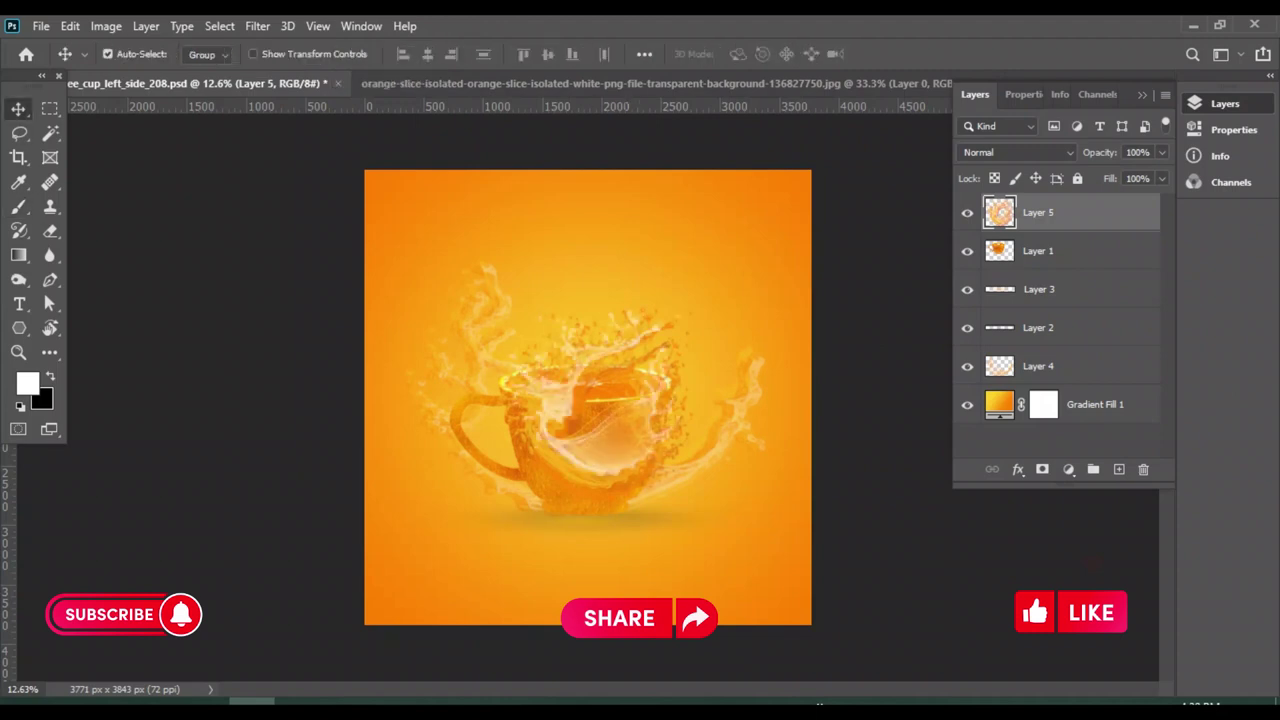
Bring the orange slice layer above the splash and start repositioning the juice splash
{"action": "left_click", "coordinate": [1038, 251]}
{"action": "key", "text": "ctrl+bracketright"}
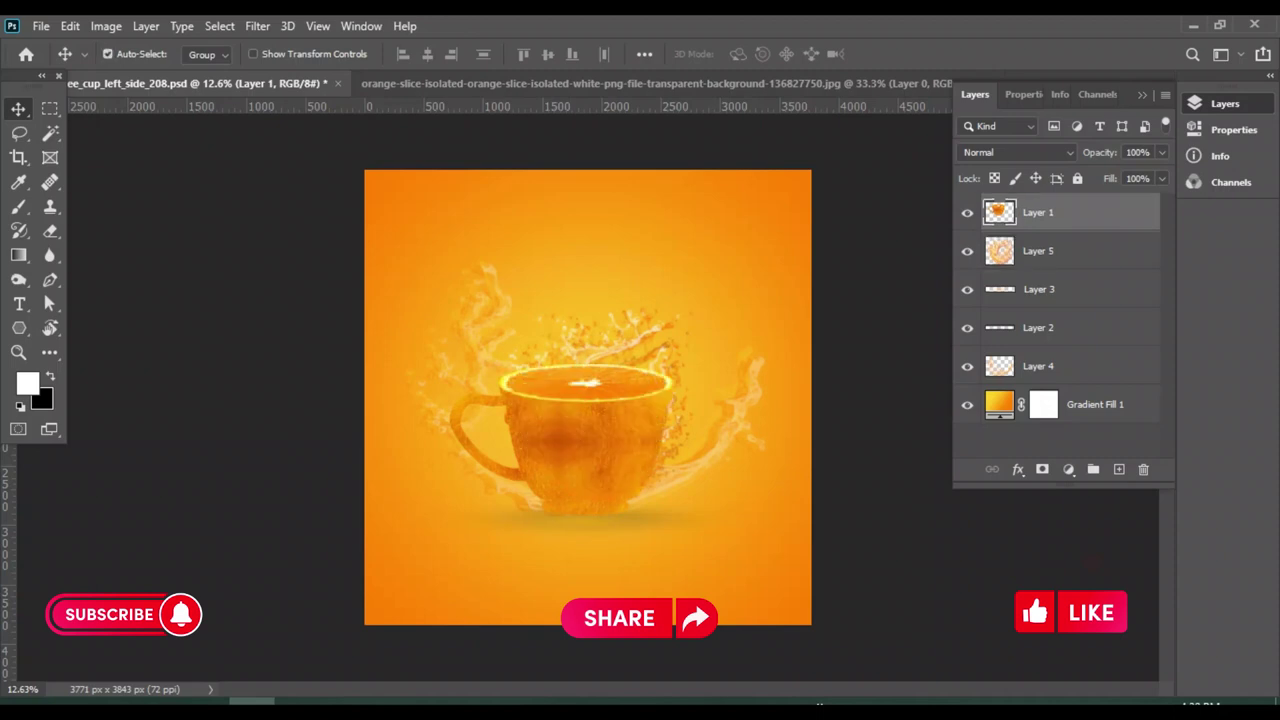
{"action": "mouse_move", "coordinate": [669, 255]}
{"action": "left_mouse_down"}
{"action": "mouse_move", "coordinate": [680, 272]}
{"action": "mouse_move", "coordinate": [665, 276]}
{"action": "mouse_move", "coordinate": [670, 255]}
{"action": "left_mouse_up"}
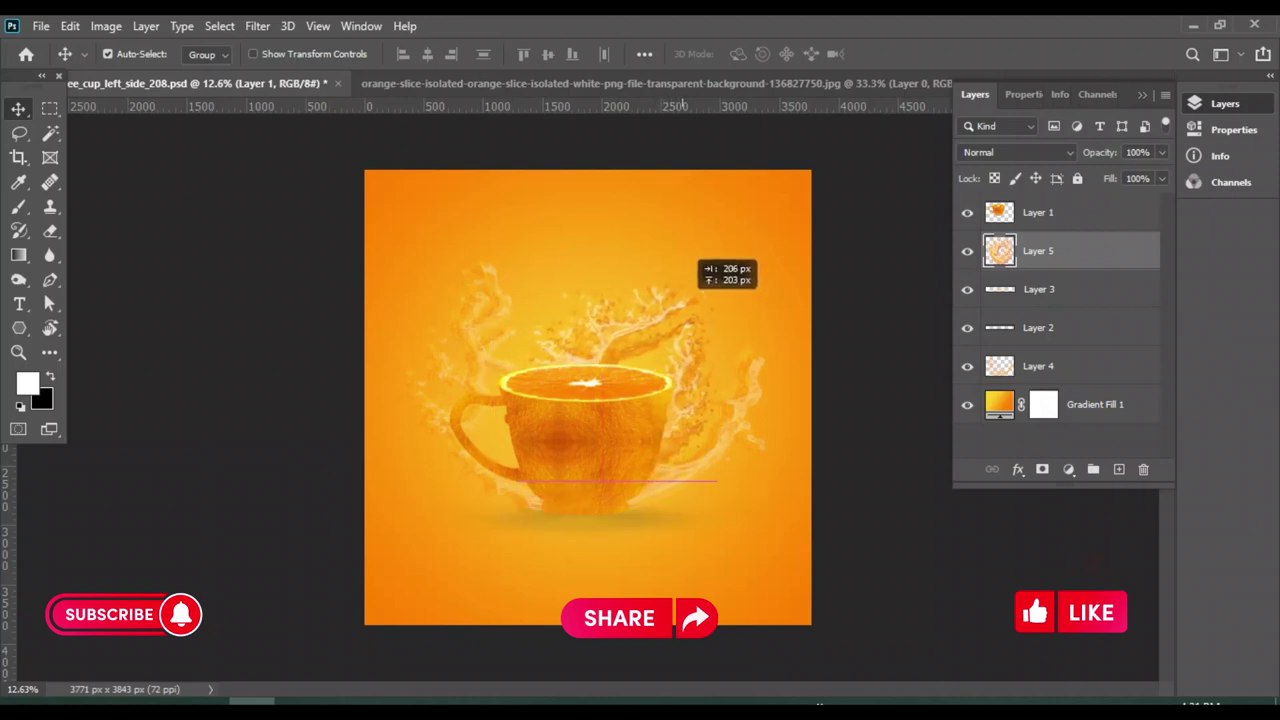
{"action": "mouse_move", "coordinate": [667, 255]}
{"action": "left_mouse_down"}
{"action": "mouse_move", "coordinate": [677, 269]}
{"action": "mouse_move", "coordinate": [754, 260]}
{"action": "mouse_move", "coordinate": [736, 233]}
{"action": "left_mouse_up"}
Enlarge the juice splash and place it to the right of the cup
{"action": "key", "text": "ctrl+t"}
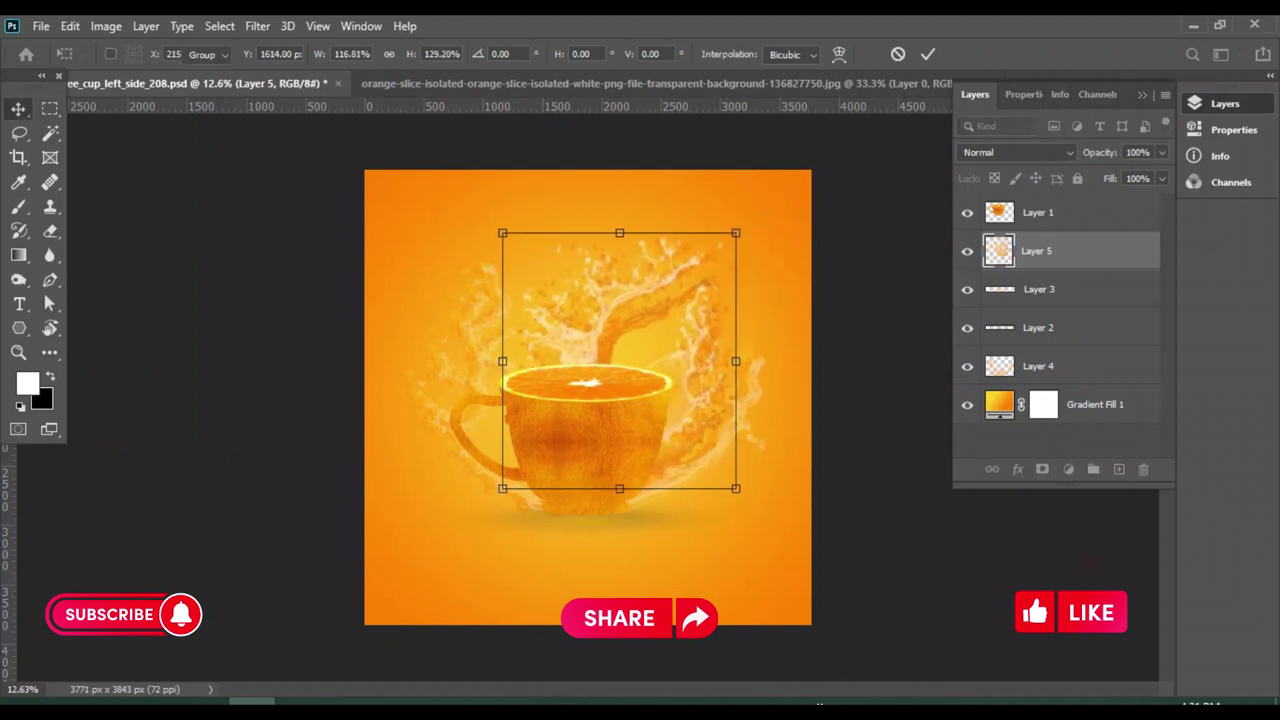
{"action": "key", "text": "Return"}
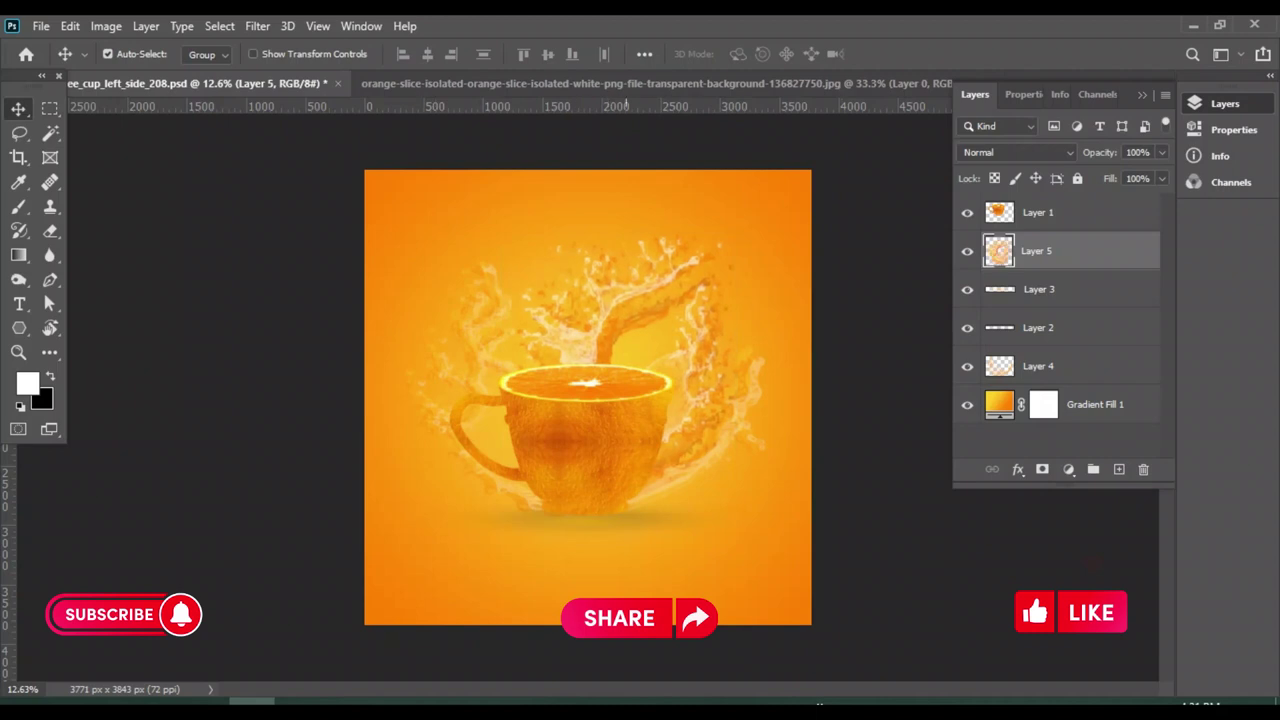
{"action": "left_click_drag", "start_coordinate": [627, 282], "coordinate": [490, 312]}
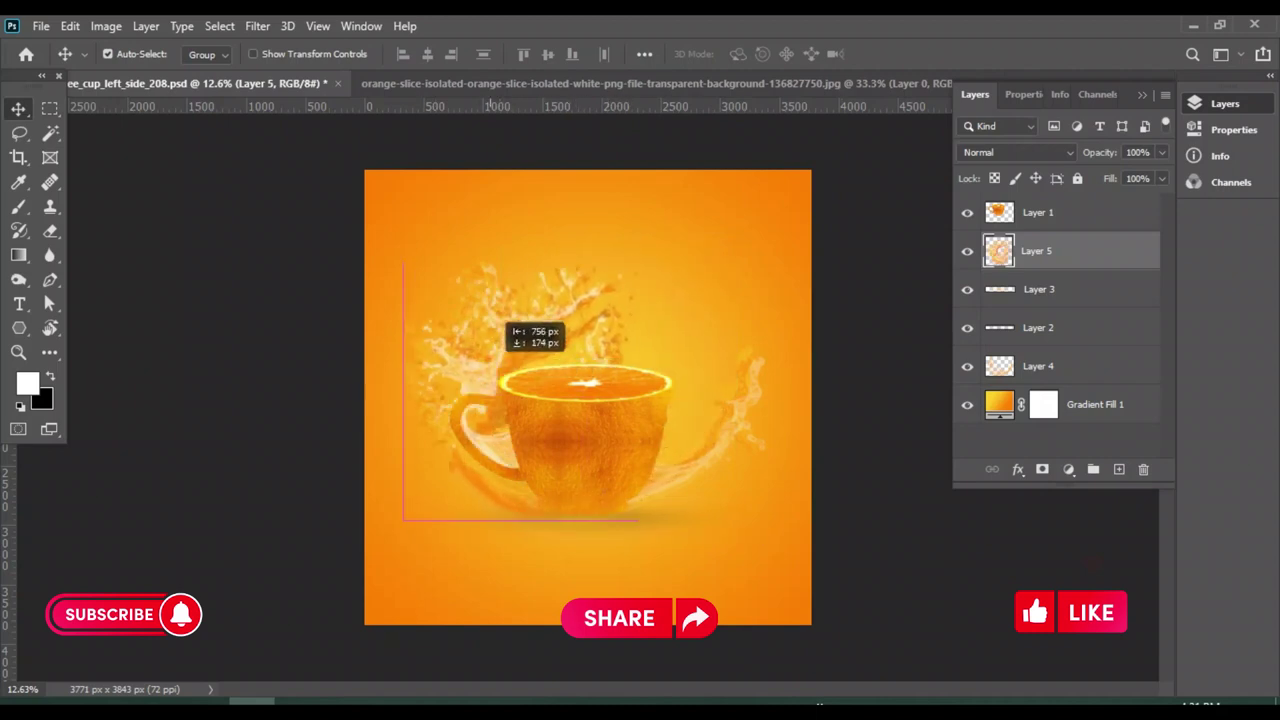
{"action": "mouse_move", "coordinate": [490, 312]}
{"action": "left_mouse_down"}
{"action": "mouse_move", "coordinate": [652, 378]}
{"action": "mouse_move", "coordinate": [628, 328]}
{"action": "left_mouse_up"}
Delete the extra juice splash layer, select the orange slice layer, and switch to the Brush tool
{"action": "key", "text": "Delete"}
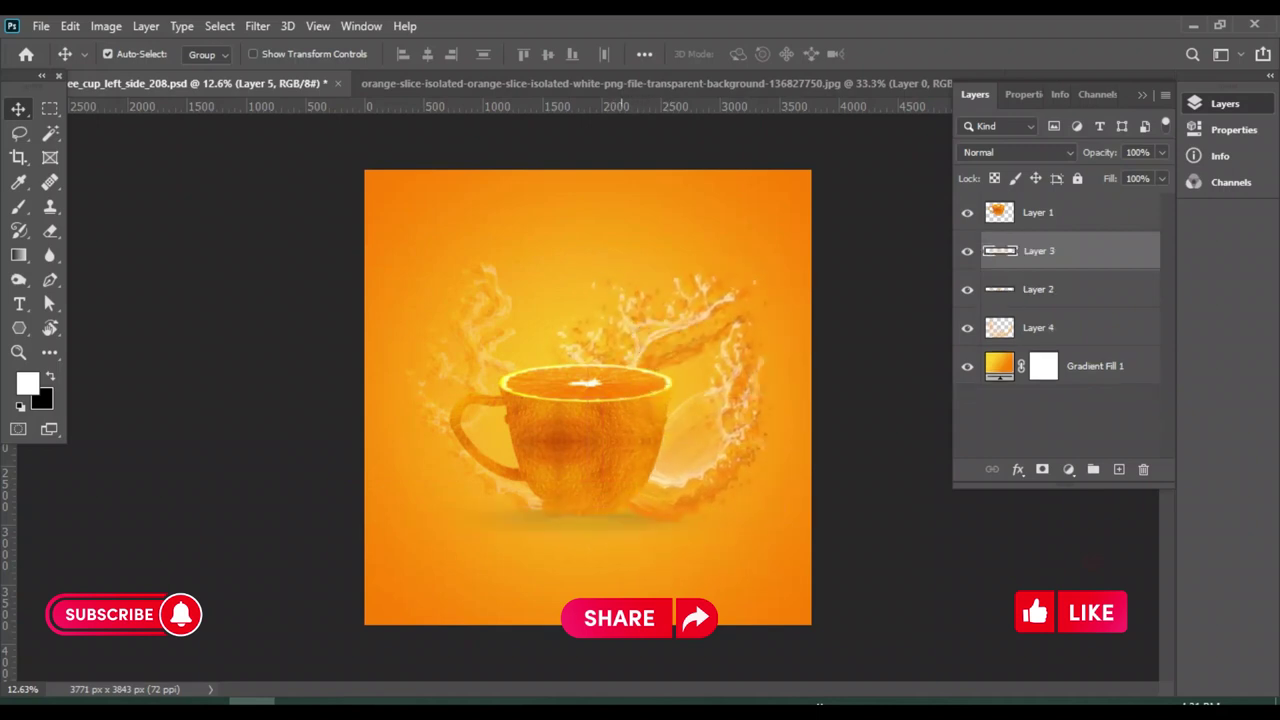
{"action": "key", "text": "alt+bracketright"}
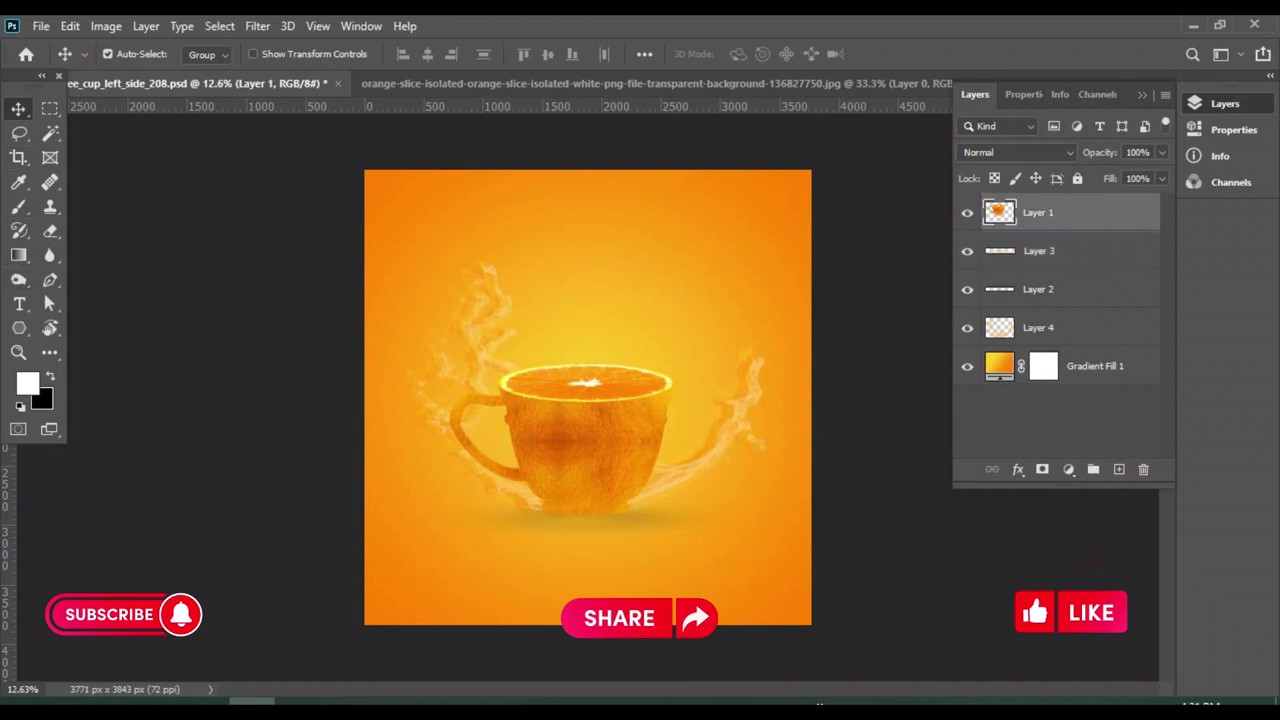
{"action": "left_click", "coordinate": [18, 206]}
{"action": "left_click", "coordinate": [100, 207]}
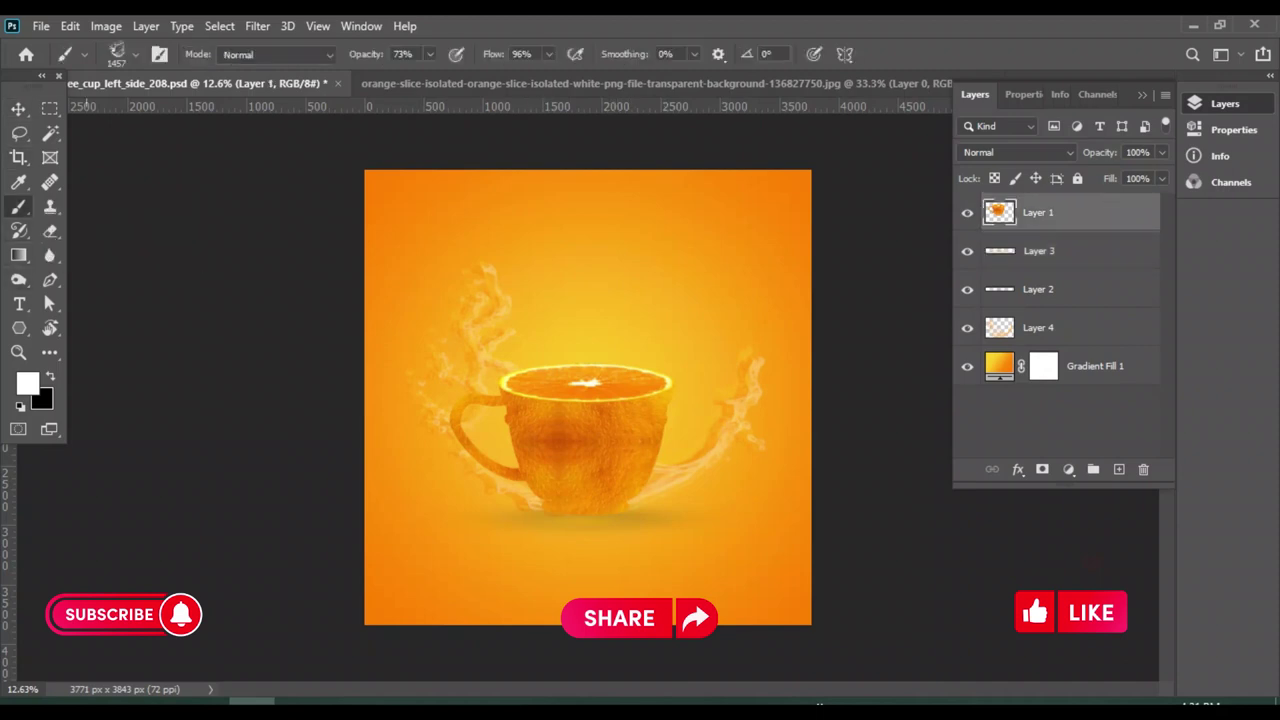
In the Brush Preset picker, scroll down and try the first water bubbles brush
{"action": "left_click", "coordinate": [135, 54]}
{"action": "scroll", "coordinate": [132, 280], "scroll_direction": "down", "scroll_amount": 3}
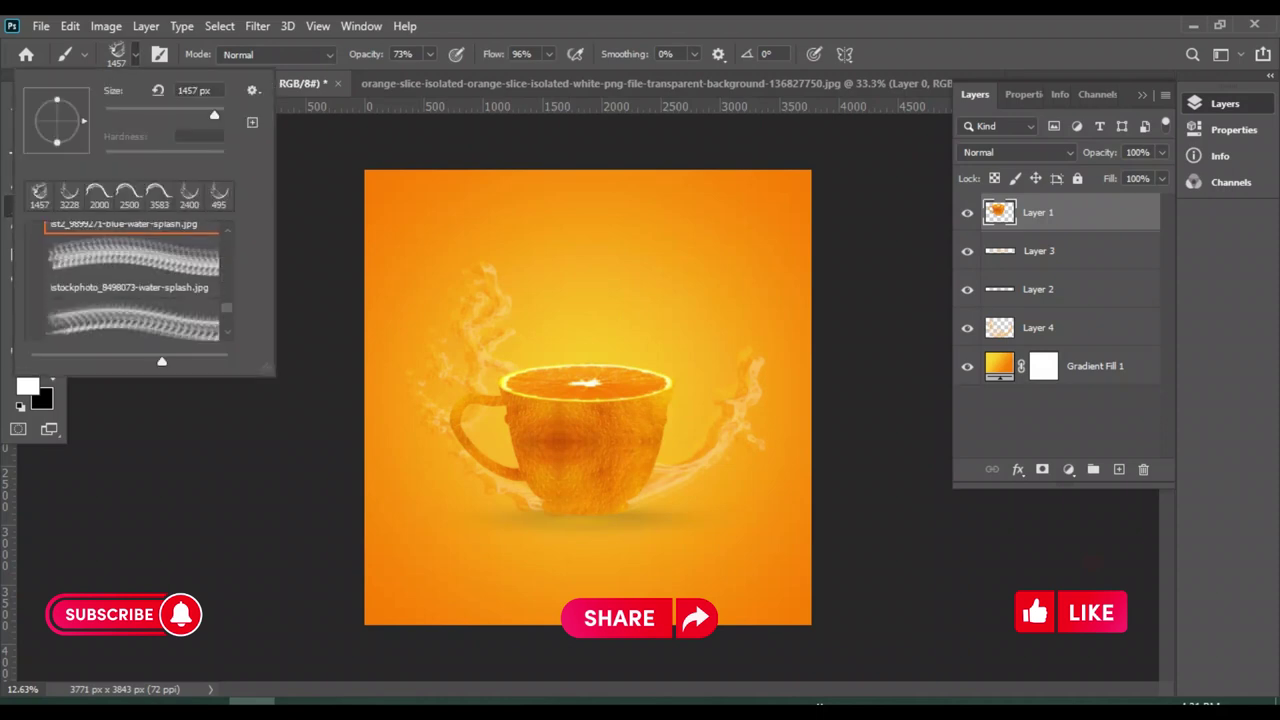
{"action": "scroll", "coordinate": [132, 280], "scroll_direction": "down", "scroll_amount": 3}
{"action": "scroll", "coordinate": [132, 280], "scroll_direction": "down", "scroll_amount": 3}
{"action": "scroll", "coordinate": [132, 280], "scroll_direction": "down", "scroll_amount": 3}
{"action": "scroll", "coordinate": [132, 280], "scroll_direction": "down", "scroll_amount": 1}
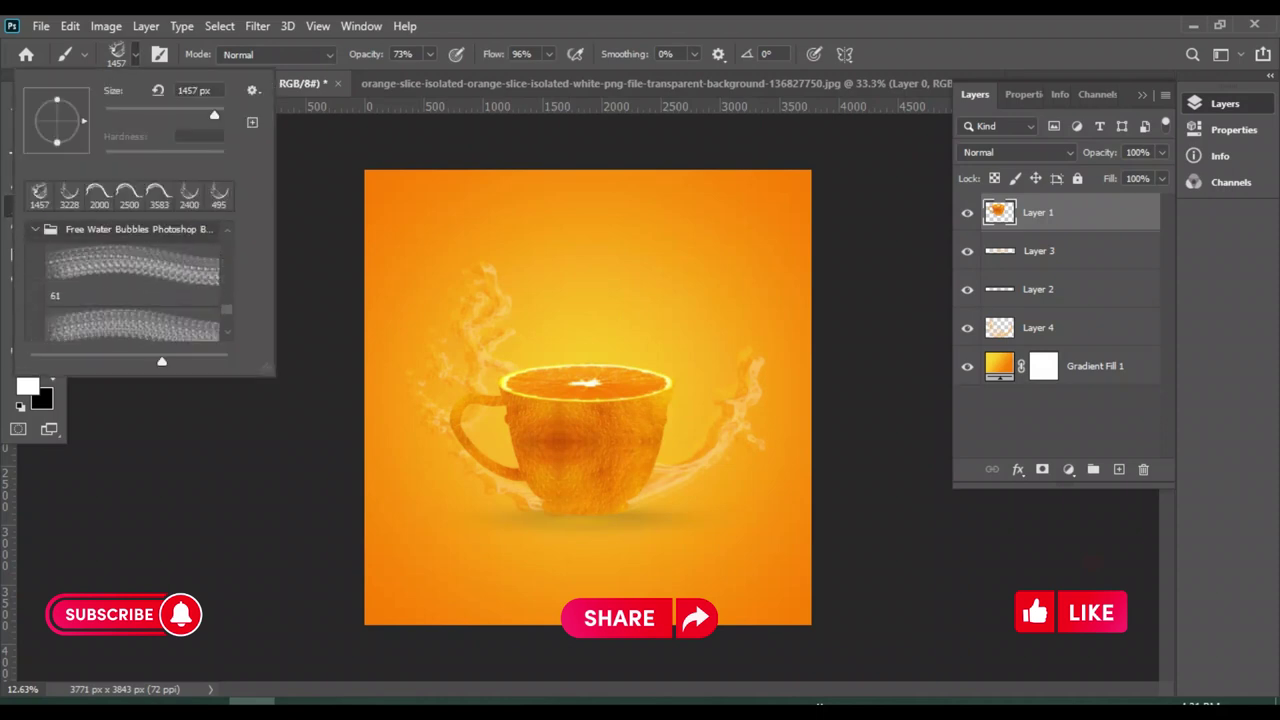
{"action": "left_click", "coordinate": [132, 268]}
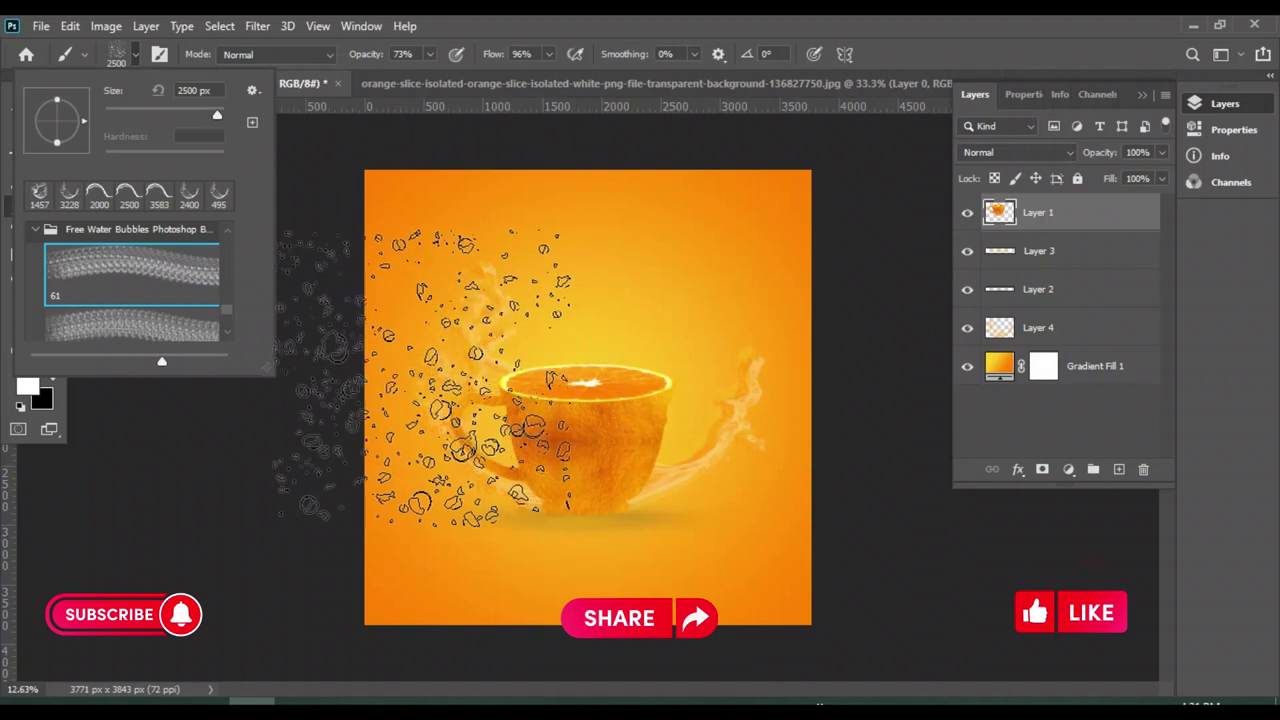
Scroll down and back up through the brush preset list to look for other brushes
{"action": "scroll", "coordinate": [132, 280], "scroll_direction": "down", "scroll_amount": 1}
{"action": "scroll", "coordinate": [132, 280], "scroll_direction": "down", "scroll_amount": 2}
{"action": "scroll", "coordinate": [132, 280], "scroll_direction": "down", "scroll_amount": 2}
{"action": "scroll", "coordinate": [132, 280], "scroll_direction": "down", "scroll_amount": 2}
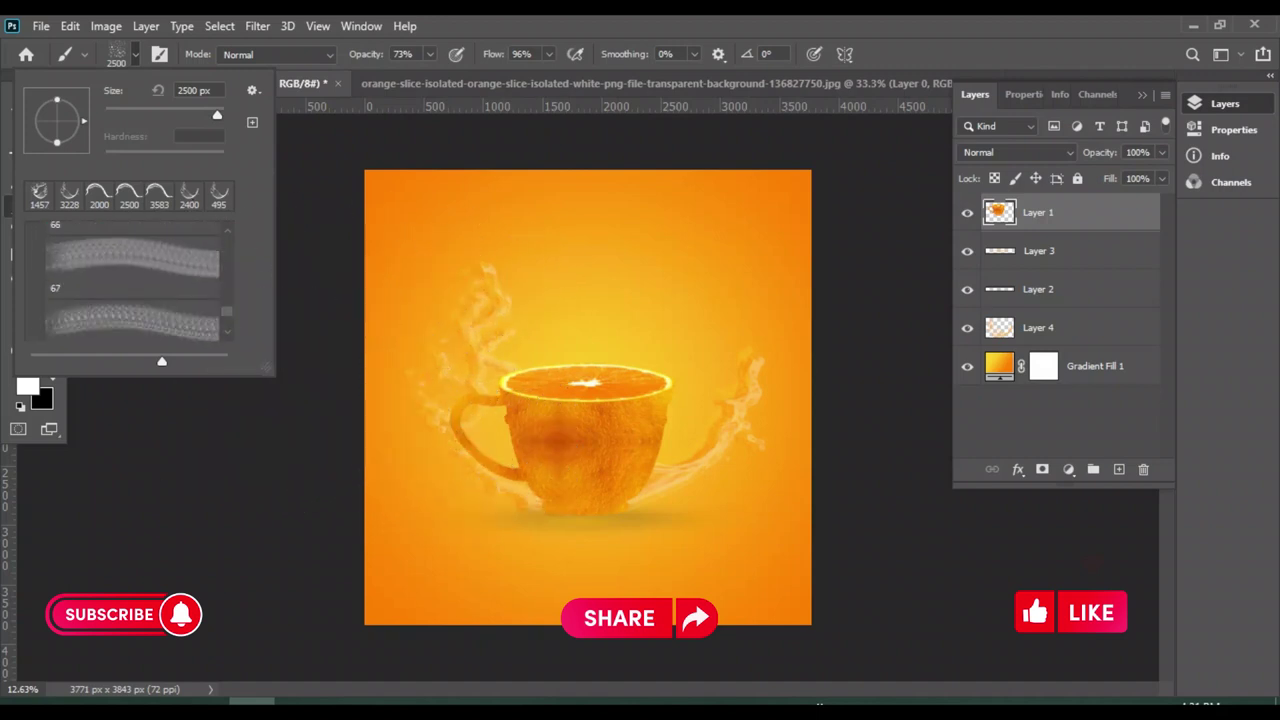
{"action": "scroll", "coordinate": [132, 280], "scroll_direction": "down", "scroll_amount": 2}
{"action": "scroll", "coordinate": [132, 280], "scroll_direction": "down", "scroll_amount": 2}
{"action": "scroll", "coordinate": [132, 280], "scroll_direction": "down", "scroll_amount": 2}
{"action": "scroll", "coordinate": [132, 280], "scroll_direction": "down", "scroll_amount": 2}
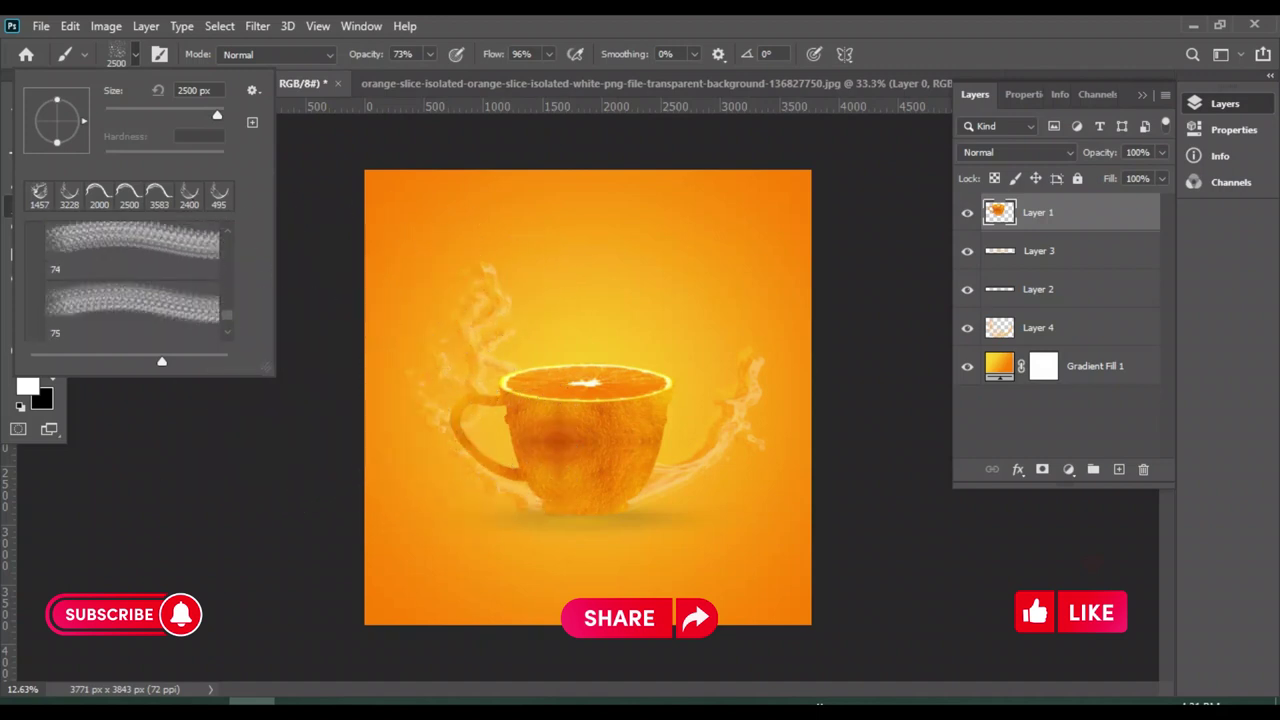
{"action": "scroll", "coordinate": [132, 280], "scroll_direction": "down", "scroll_amount": 2}
{"action": "scroll", "coordinate": [132, 280], "scroll_direction": "down", "scroll_amount": 2}
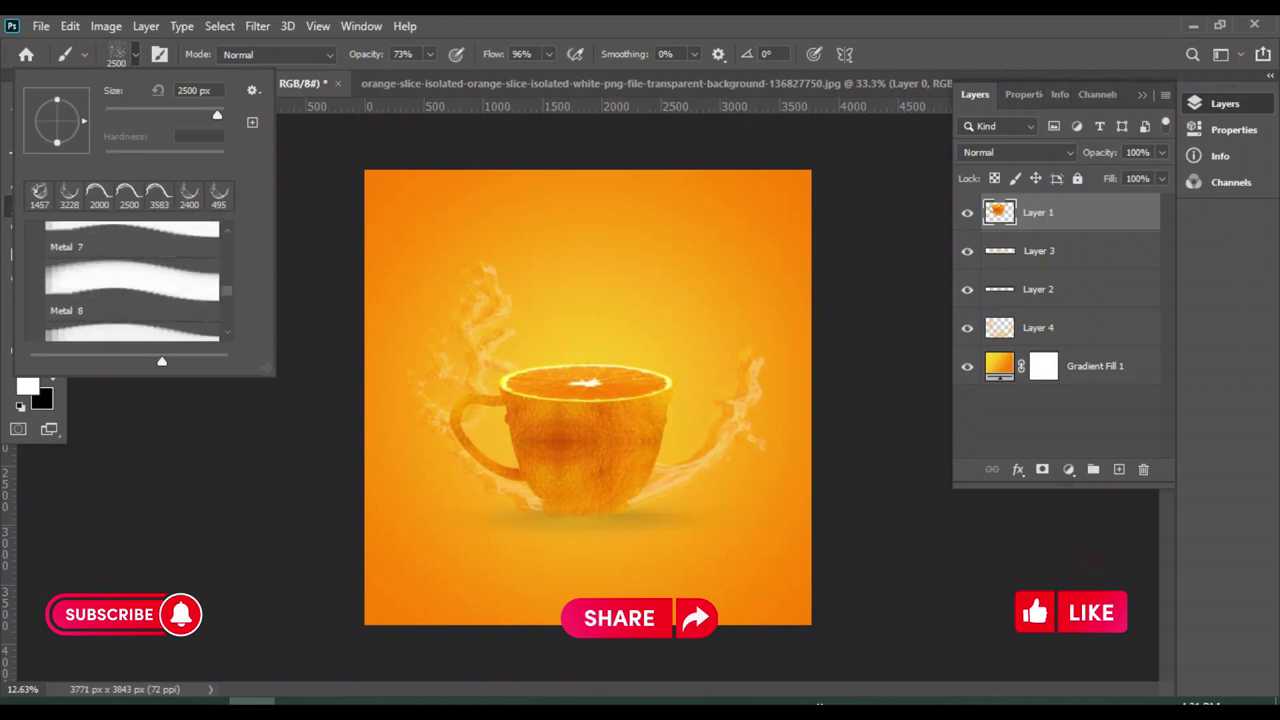
{"action": "scroll", "coordinate": [132, 280], "scroll_direction": "down", "scroll_amount": 2}
{"action": "scroll", "coordinate": [132, 280], "scroll_direction": "down", "scroll_amount": 2}
{"action": "scroll", "coordinate": [132, 280], "scroll_direction": "up", "scroll_amount": 2}
{"action": "scroll", "coordinate": [132, 280], "scroll_direction": "up", "scroll_amount": 2}
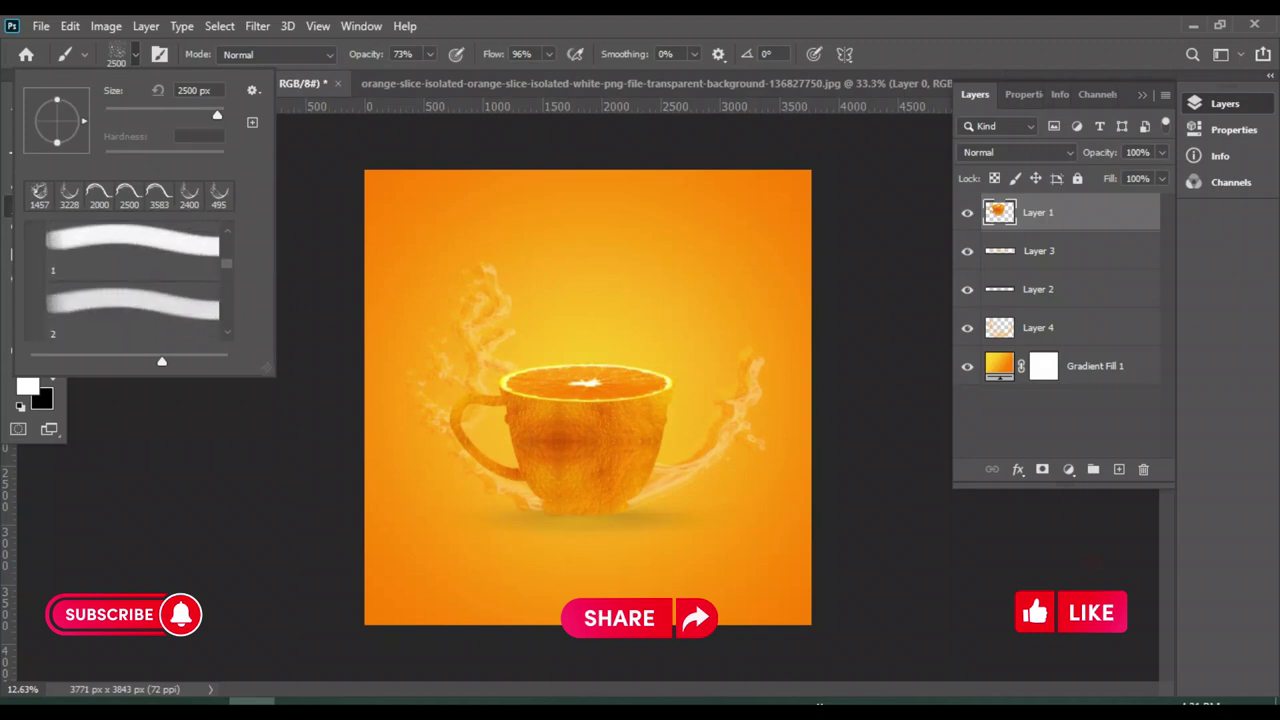
{"action": "scroll", "coordinate": [132, 280], "scroll_direction": "up", "scroll_amount": 2}
{"action": "scroll", "coordinate": [132, 280], "scroll_direction": "up", "scroll_amount": 2}
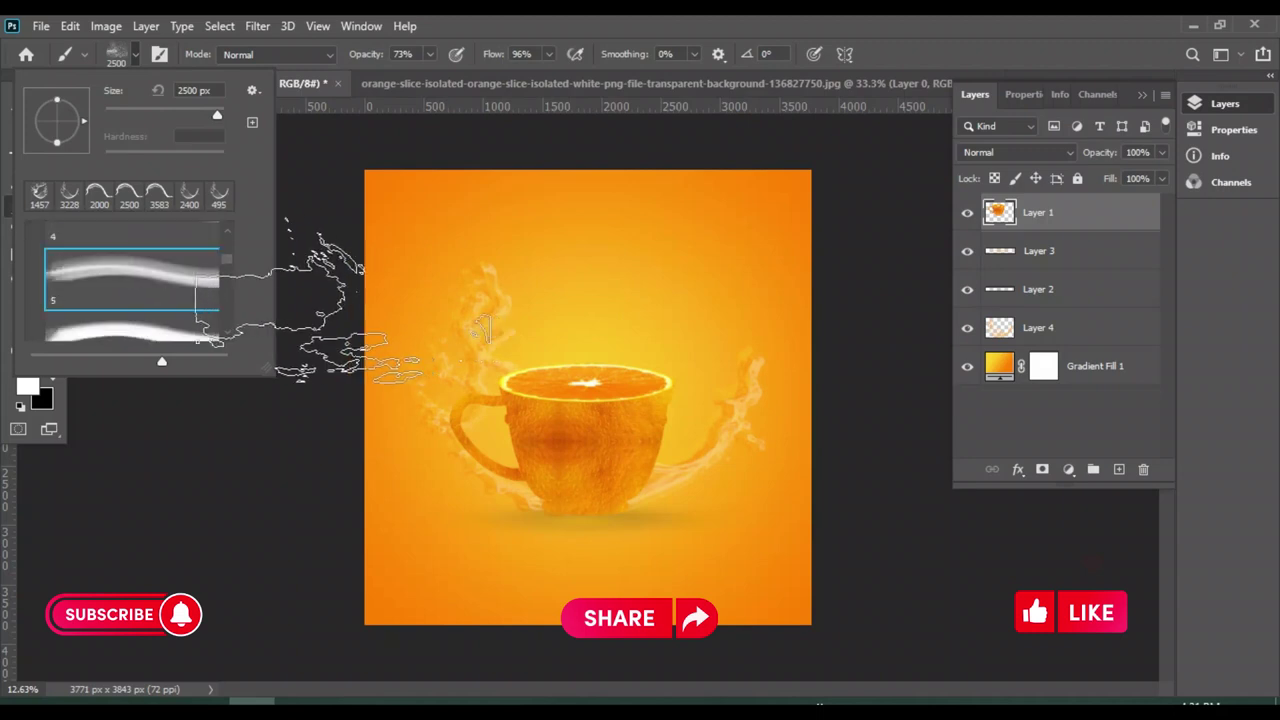
{"action": "scroll", "coordinate": [132, 280], "scroll_direction": "up", "scroll_amount": 1}
{"action": "scroll", "coordinate": [132, 280], "scroll_direction": "up", "scroll_amount": 2}
{"action": "scroll", "coordinate": [132, 280], "scroll_direction": "up", "scroll_amount": 2}
{"action": "scroll", "coordinate": [132, 280], "scroll_direction": "up", "scroll_amount": 1}
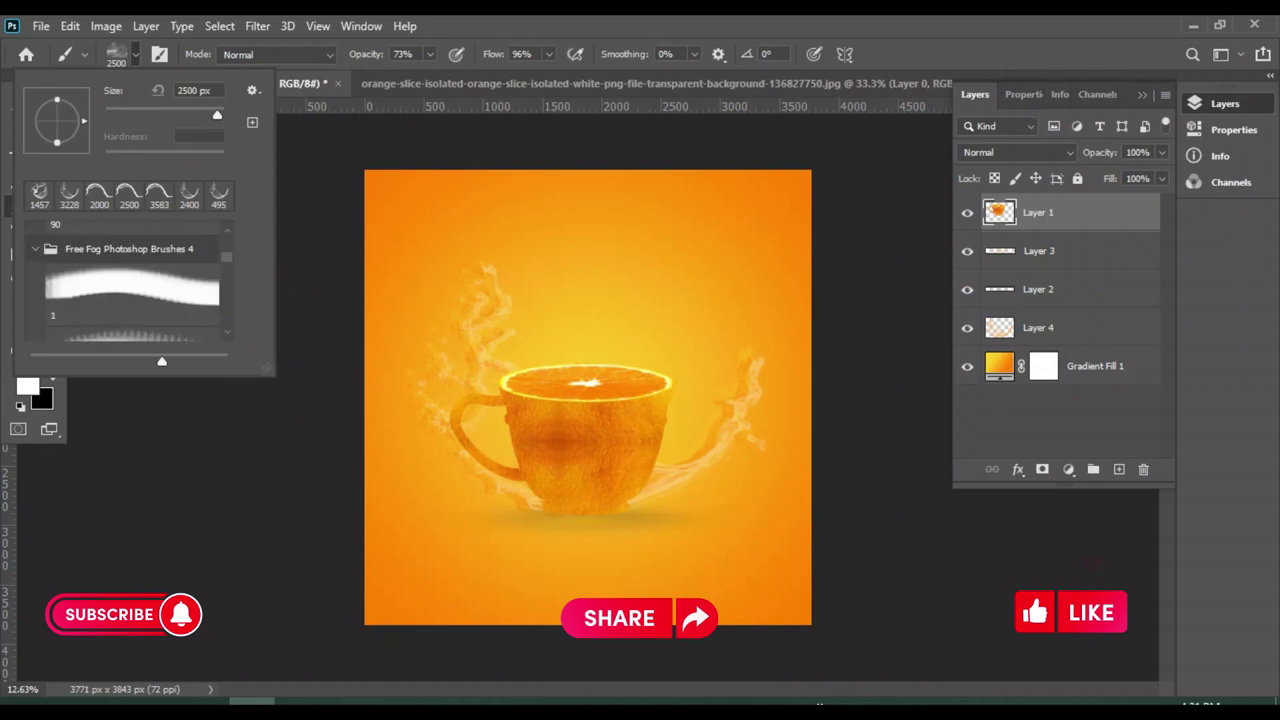
{"action": "scroll", "coordinate": [132, 280], "scroll_direction": "up", "scroll_amount": 1}
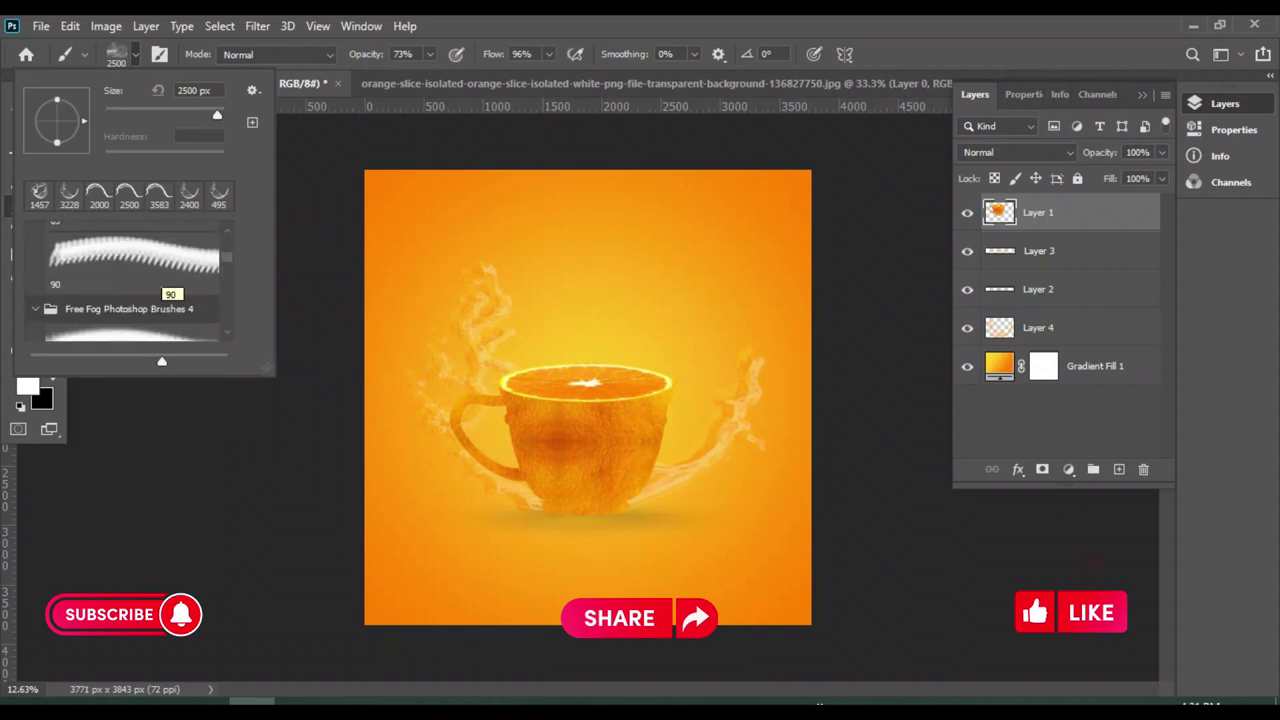
{"action": "scroll", "coordinate": [160, 278], "scroll_direction": "down", "scroll_amount": 1}
Try out five fog brushes in turn from the preset list
{"action": "left_click", "coordinate": [132, 292]}
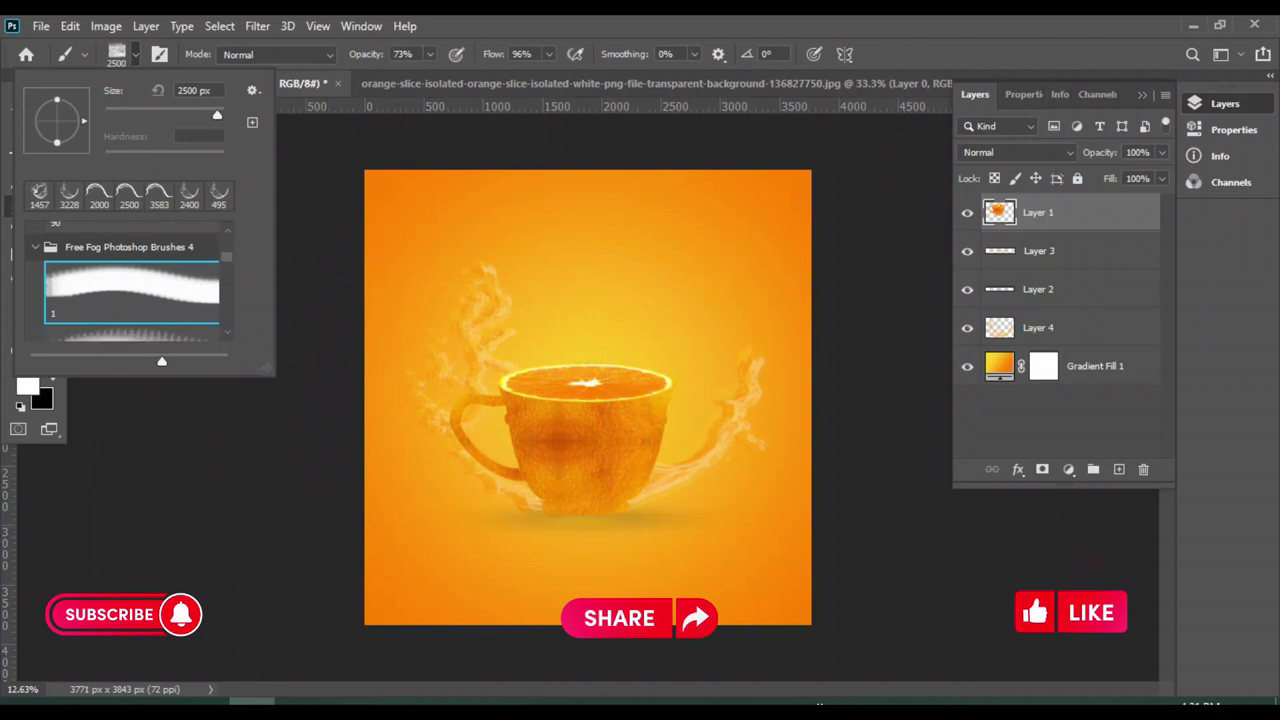
{"action": "left_click", "coordinate": [132, 334]}
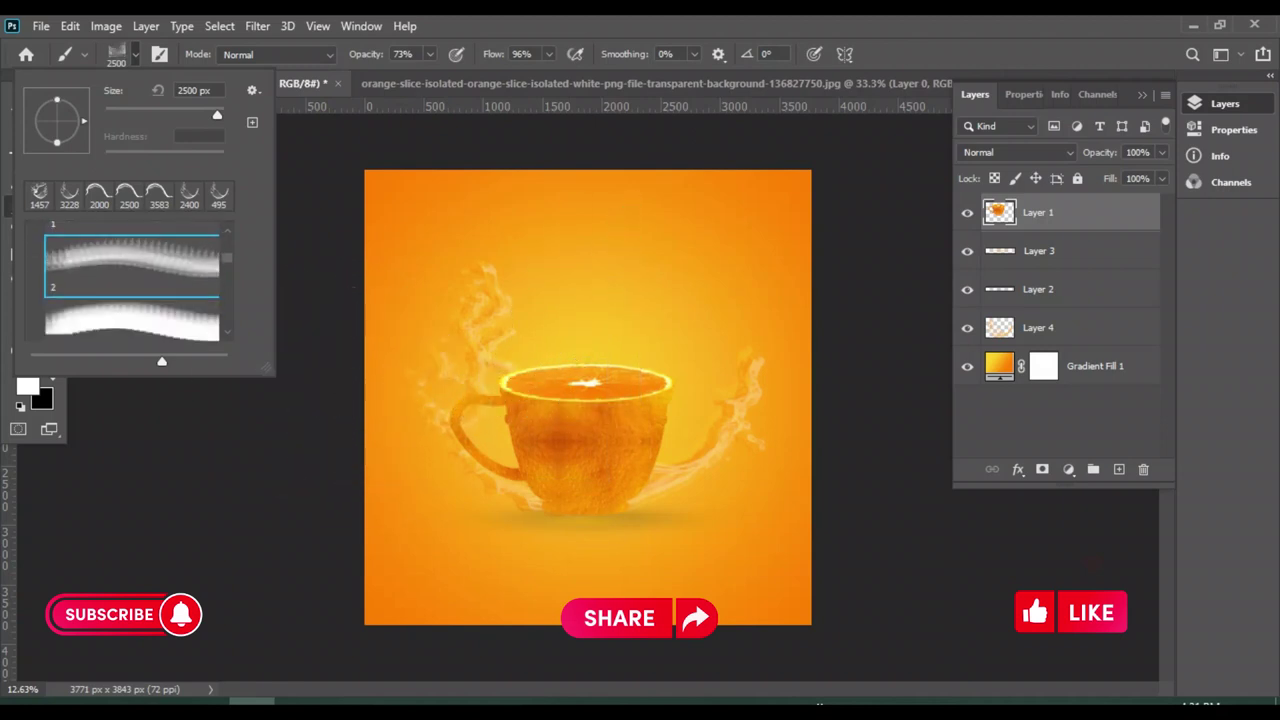
{"action": "scroll", "coordinate": [132, 280], "scroll_direction": "down", "scroll_amount": 1}
{"action": "left_click", "coordinate": [132, 300]}
{"action": "scroll", "coordinate": [132, 280], "scroll_direction": "down", "scroll_amount": 1}
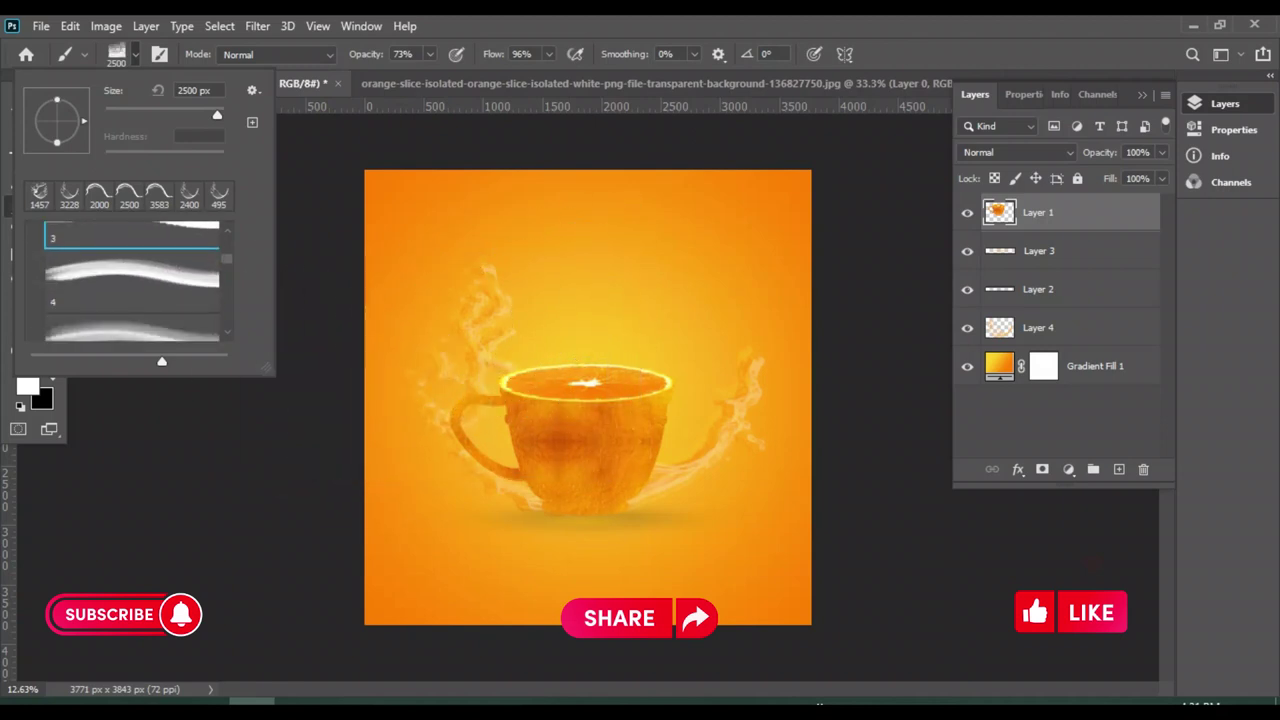
{"action": "left_click", "coordinate": [132, 280]}
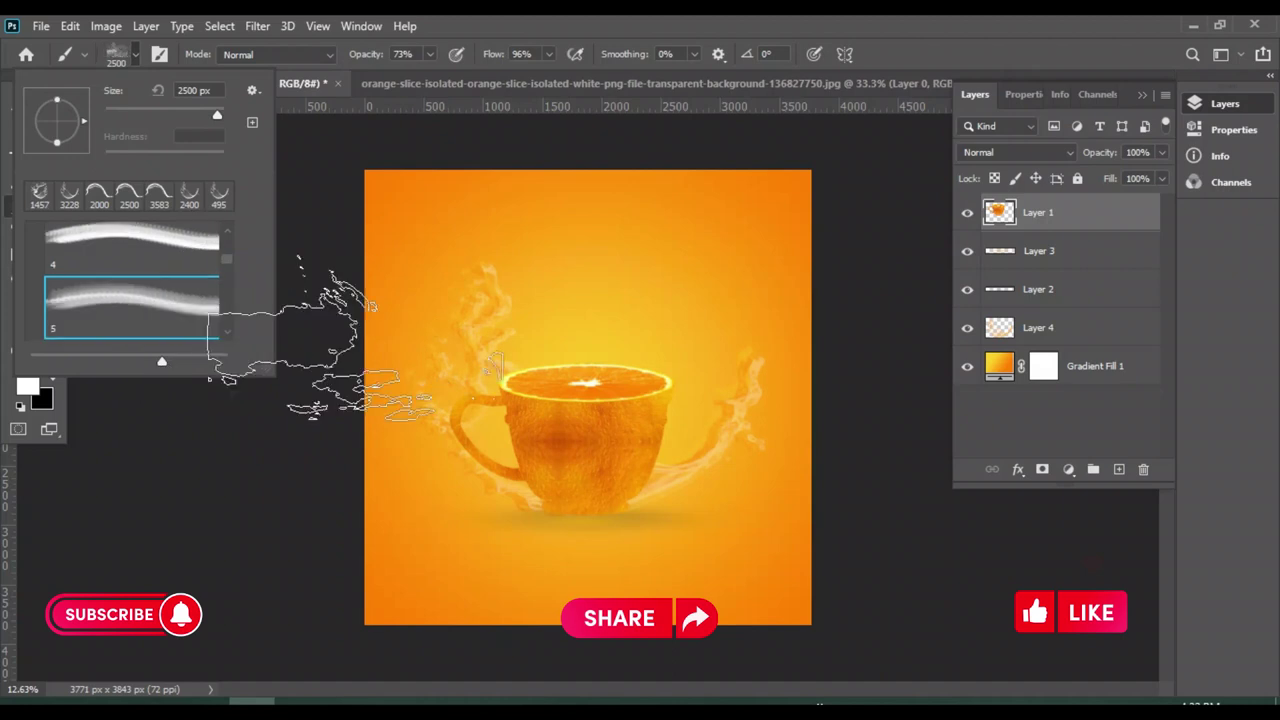
{"action": "left_click", "coordinate": [132, 330]}
Choose brush presets 88 and 89, then step forward and back through neighbouring presets
{"action": "scroll", "coordinate": [132, 280], "scroll_direction": "down", "scroll_amount": 5}
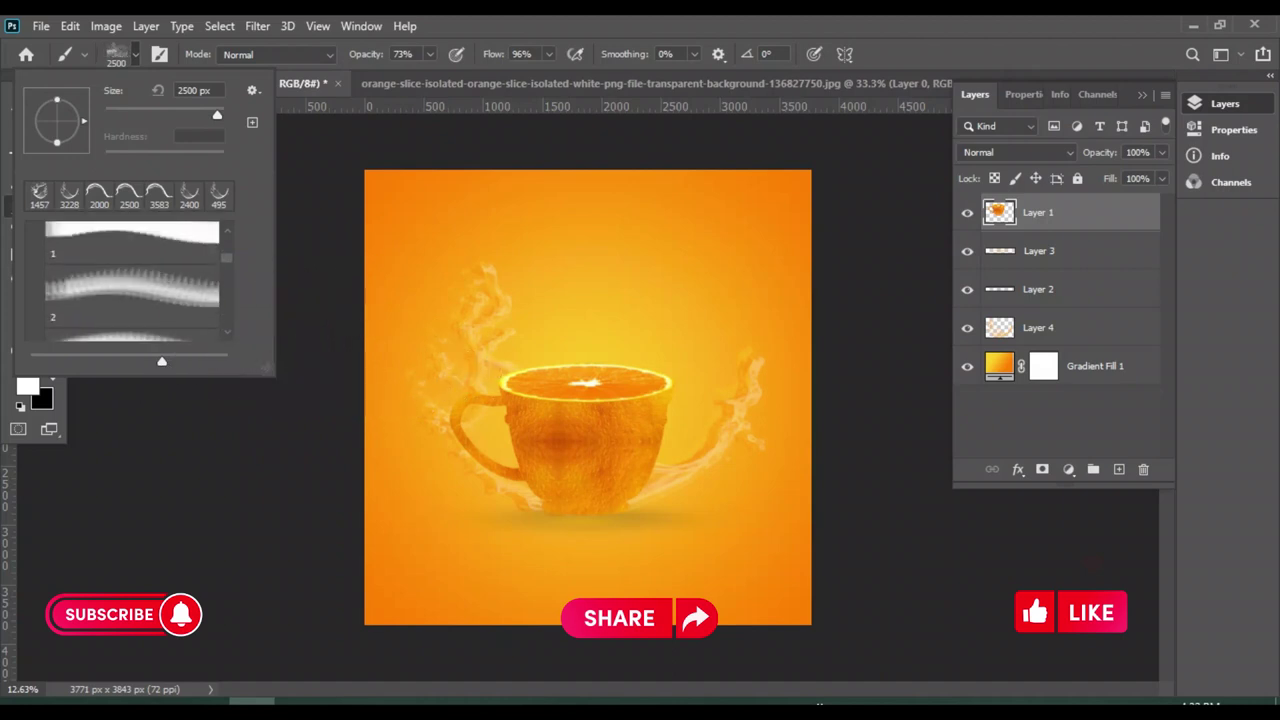
{"action": "scroll", "coordinate": [132, 280], "scroll_direction": "down", "scroll_amount": 5}
{"action": "scroll", "coordinate": [132, 280], "scroll_direction": "down", "scroll_amount": 5}
{"action": "scroll", "coordinate": [132, 280], "scroll_direction": "down", "scroll_amount": 5}
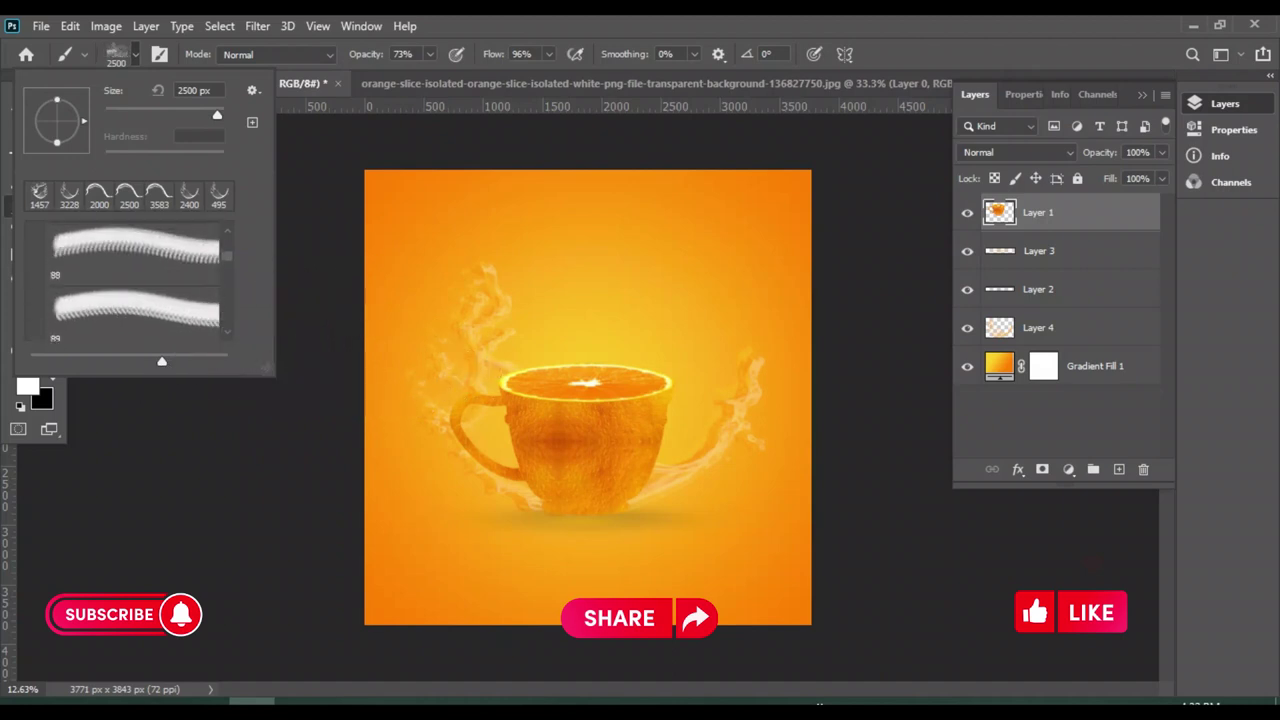
{"action": "left_click", "coordinate": [135, 245]}
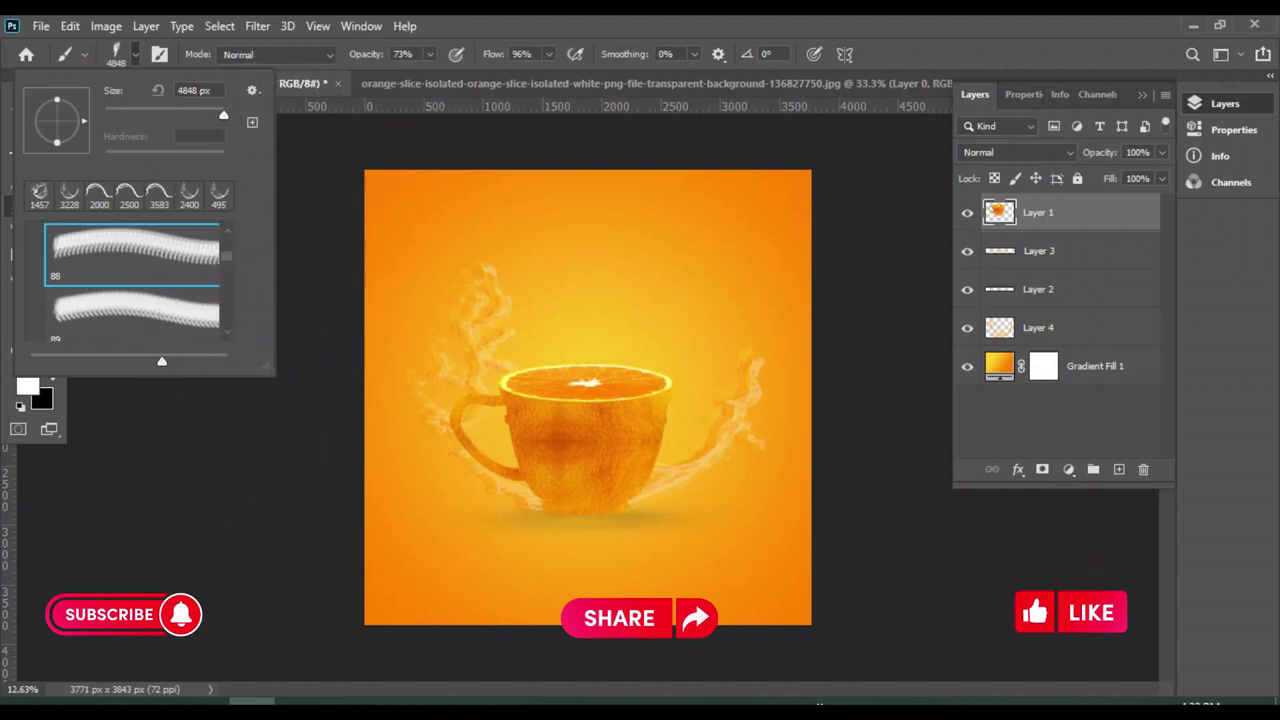
{"action": "left_click", "coordinate": [132, 305]}
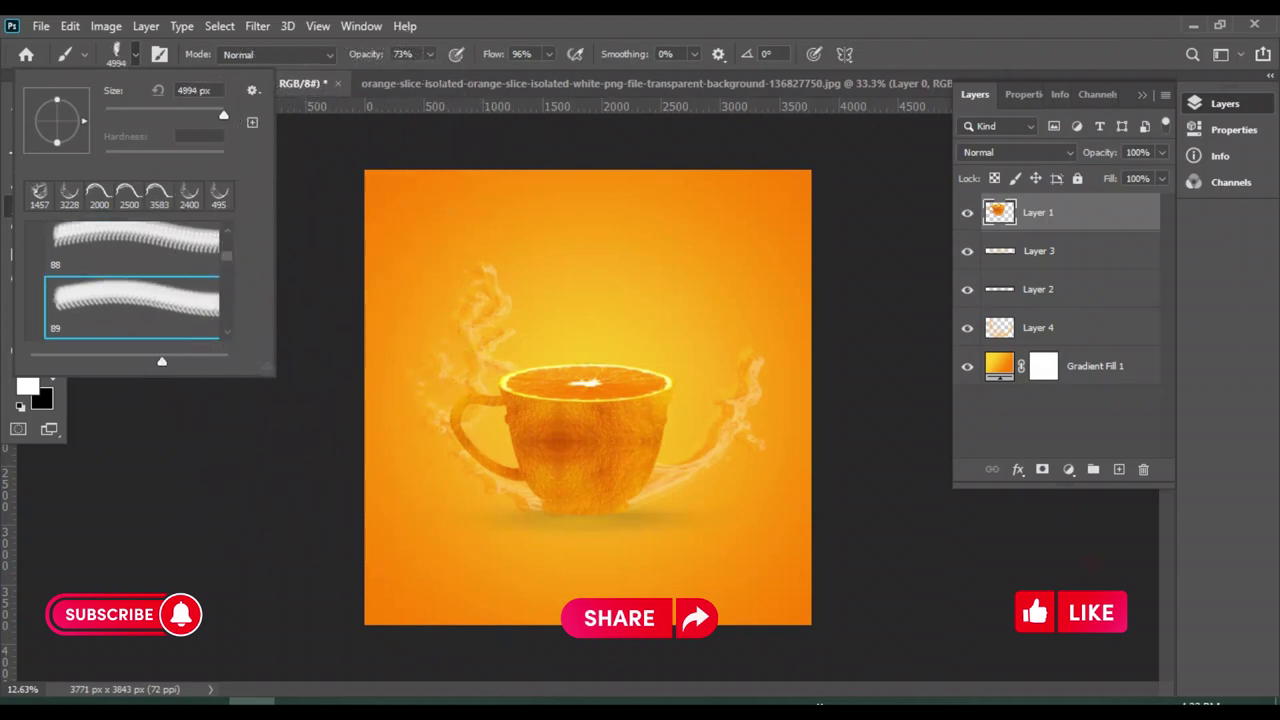
{"action": "key", "text": "period"}
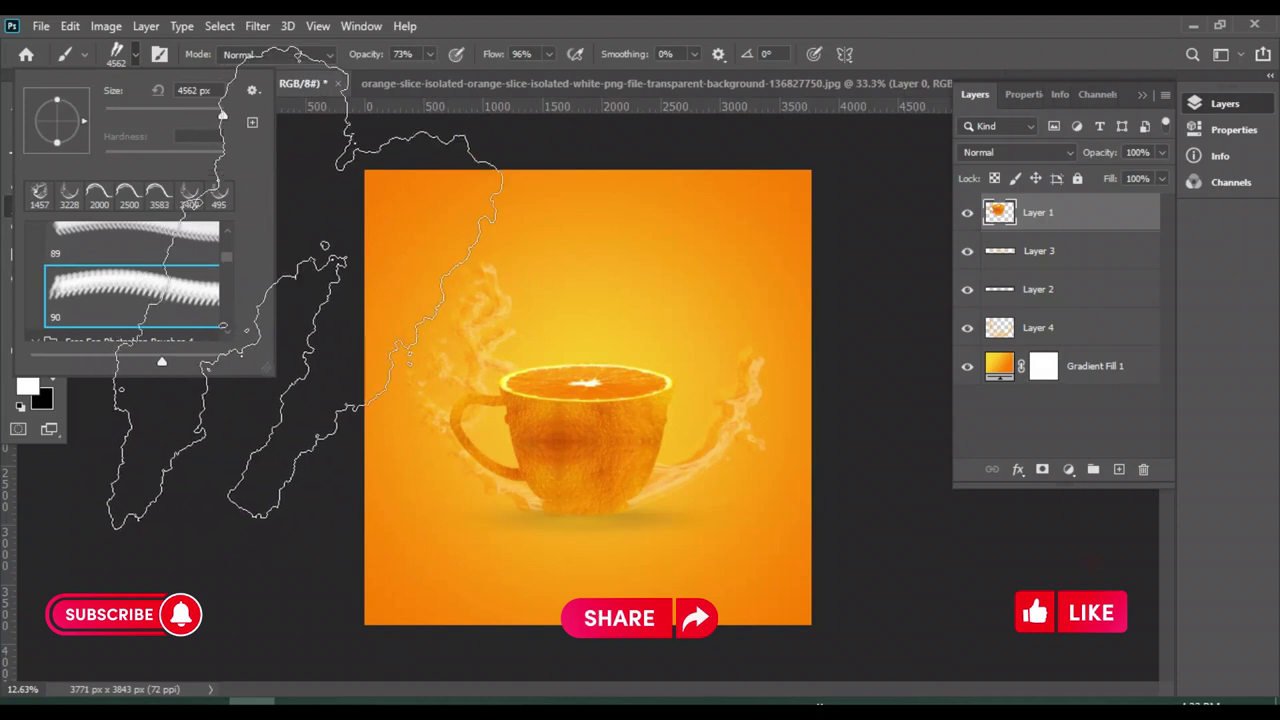
{"action": "key", "text": "comma"}
{"action": "key", "text": "comma"}
{"action": "key", "text": "comma"}
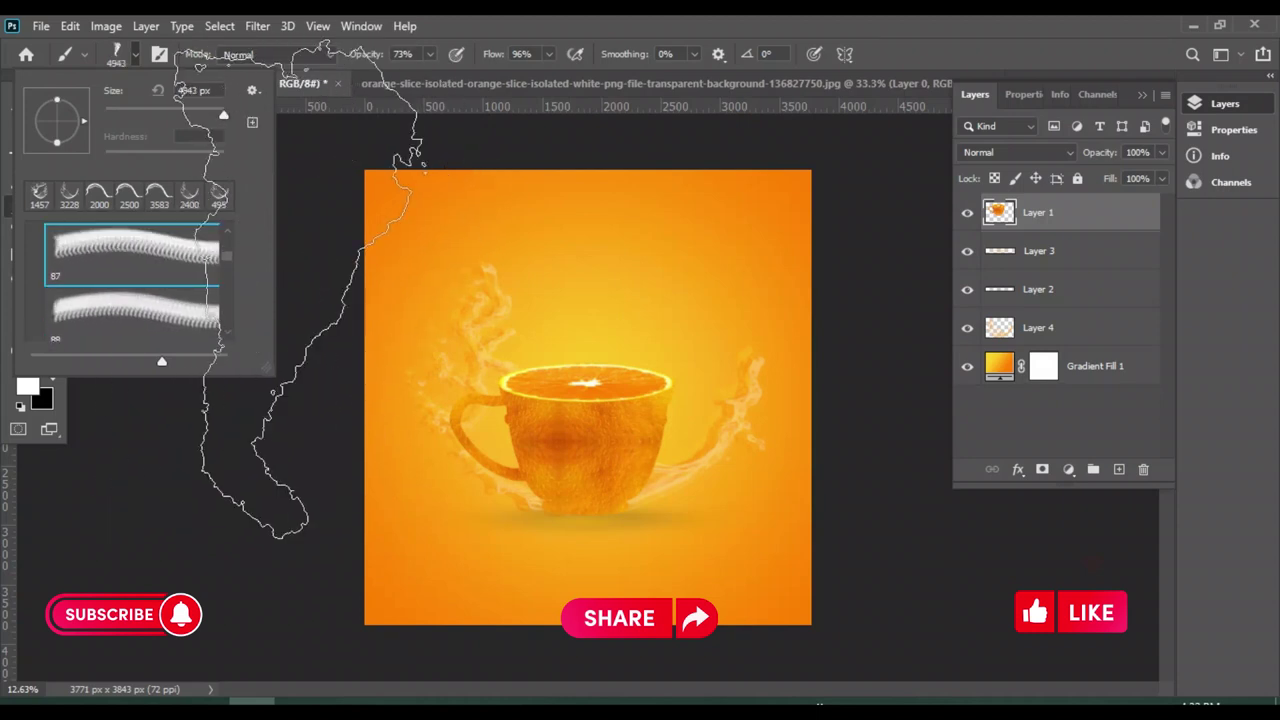
{"action": "key", "text": "comma"}
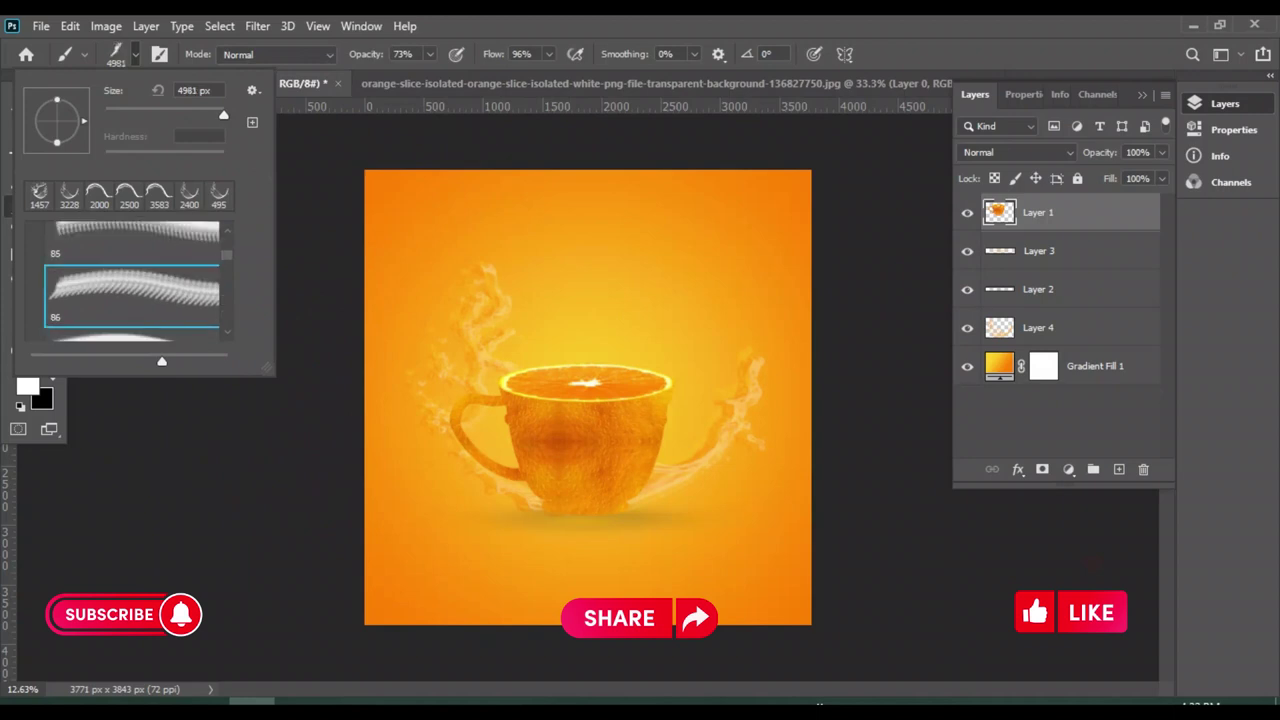
{"action": "key", "text": "comma"}
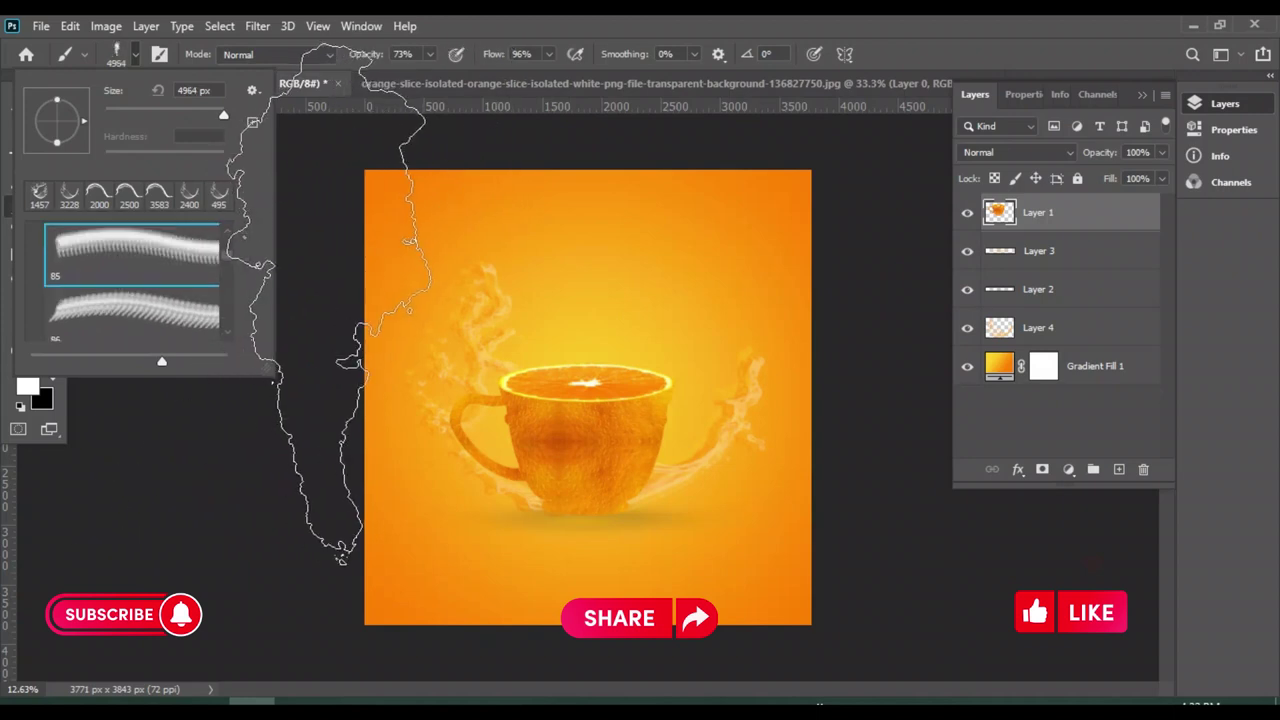
Scroll the preset list until the 10_Cloud_Brushes_Promo folder comes into view
{"action": "scroll", "coordinate": [135, 280], "scroll_direction": "up", "scroll_amount": 2}
{"action": "scroll", "coordinate": [135, 280], "scroll_direction": "up", "scroll_amount": 1}
{"action": "scroll", "coordinate": [135, 280], "scroll_direction": "up", "scroll_amount": 1}
{"action": "scroll", "coordinate": [135, 280], "scroll_direction": "up", "scroll_amount": 1}
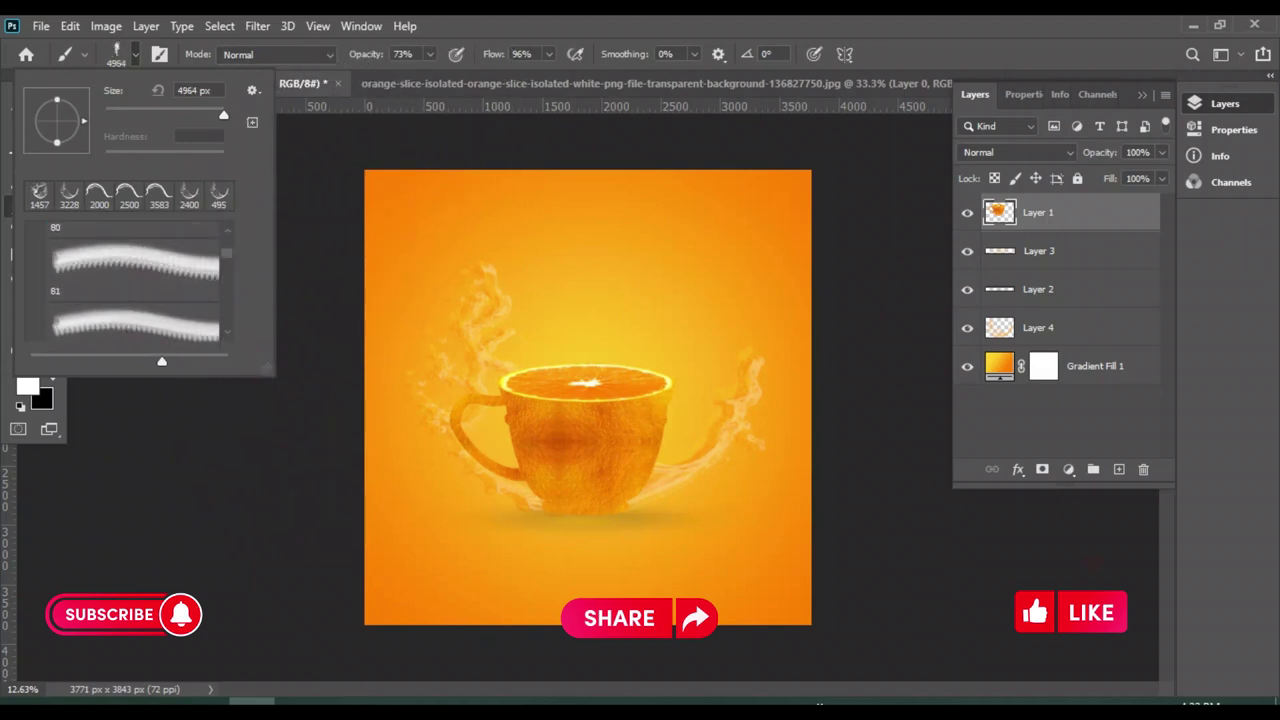
{"action": "scroll", "coordinate": [135, 280], "scroll_direction": "up", "scroll_amount": 1}
{"action": "scroll", "coordinate": [135, 280], "scroll_direction": "up", "scroll_amount": 1}
{"action": "scroll", "coordinate": [135, 280], "scroll_direction": "up", "scroll_amount": 1}
{"action": "scroll", "coordinate": [135, 280], "scroll_direction": "up", "scroll_amount": 1}
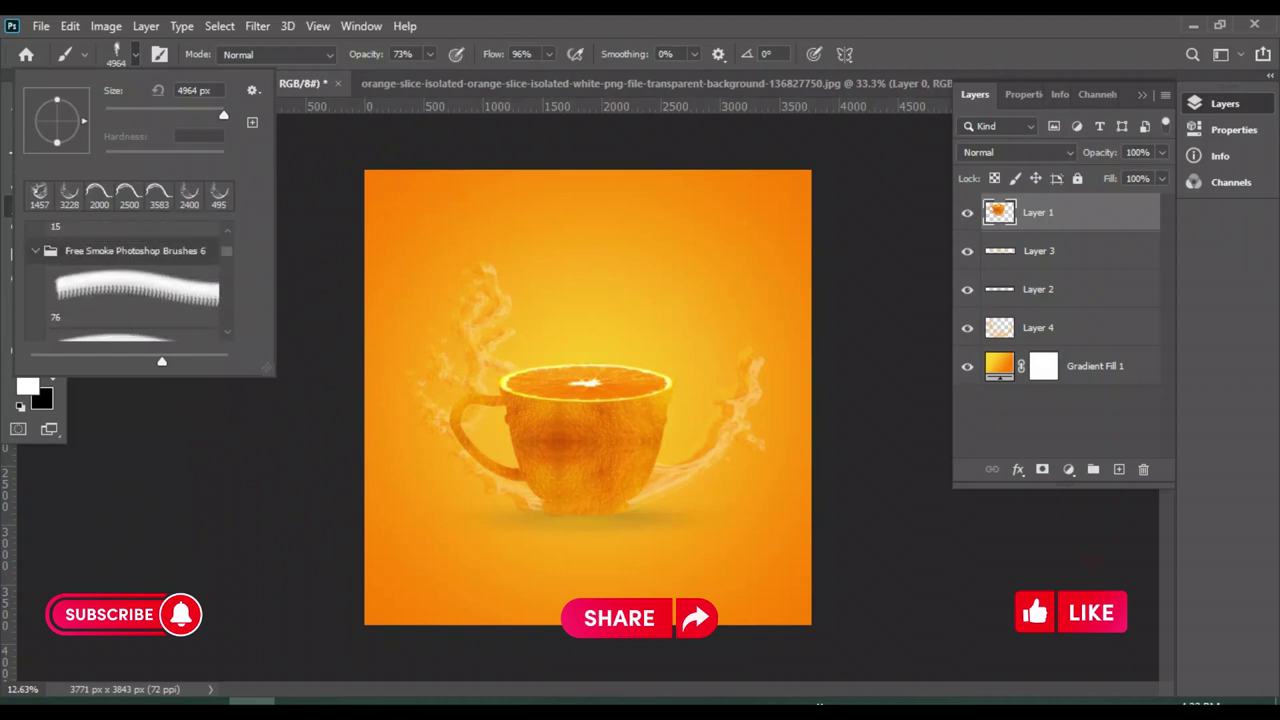
{"action": "scroll", "coordinate": [135, 280], "scroll_direction": "up", "scroll_amount": 1}
{"action": "scroll", "coordinate": [135, 280], "scroll_direction": "up", "scroll_amount": 2}
{"action": "scroll", "coordinate": [135, 280], "scroll_direction": "up", "scroll_amount": 2}
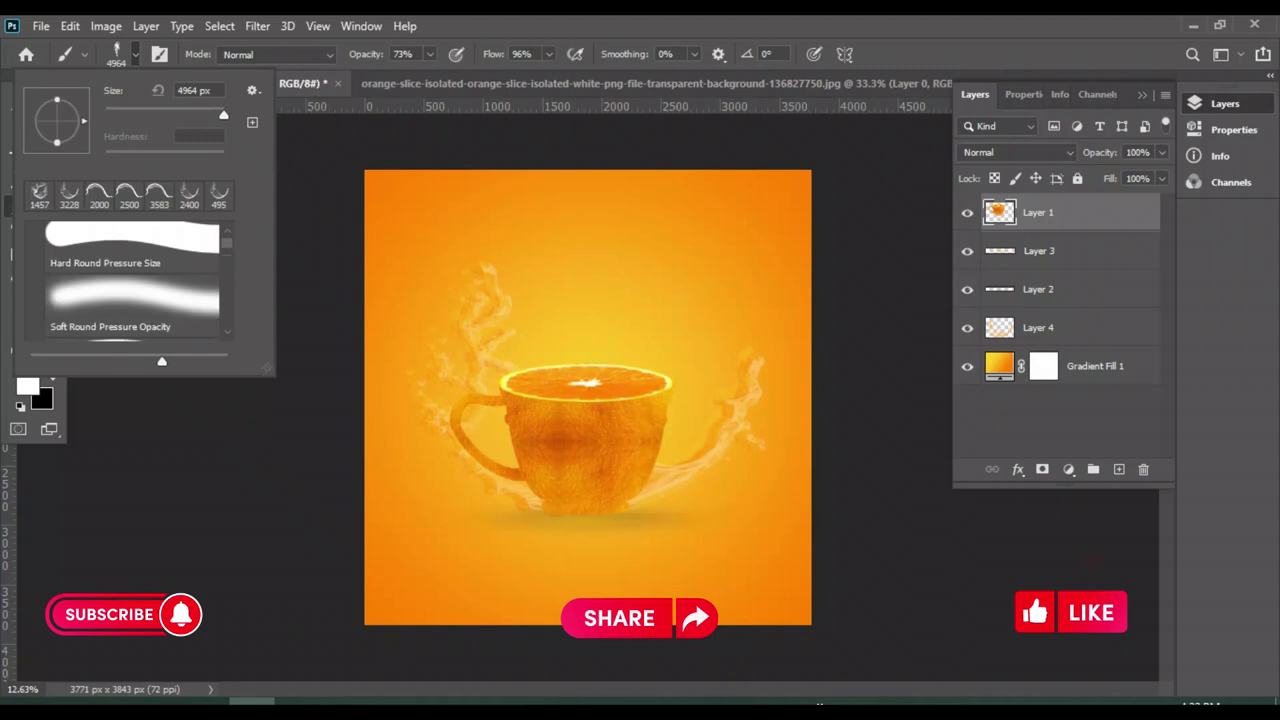
{"action": "scroll", "coordinate": [135, 280], "scroll_direction": "down", "scroll_amount": 2}
{"action": "scroll", "coordinate": [135, 280], "scroll_direction": "down", "scroll_amount": 2}
{"action": "scroll", "coordinate": [135, 280], "scroll_direction": "down", "scroll_amount": 2}
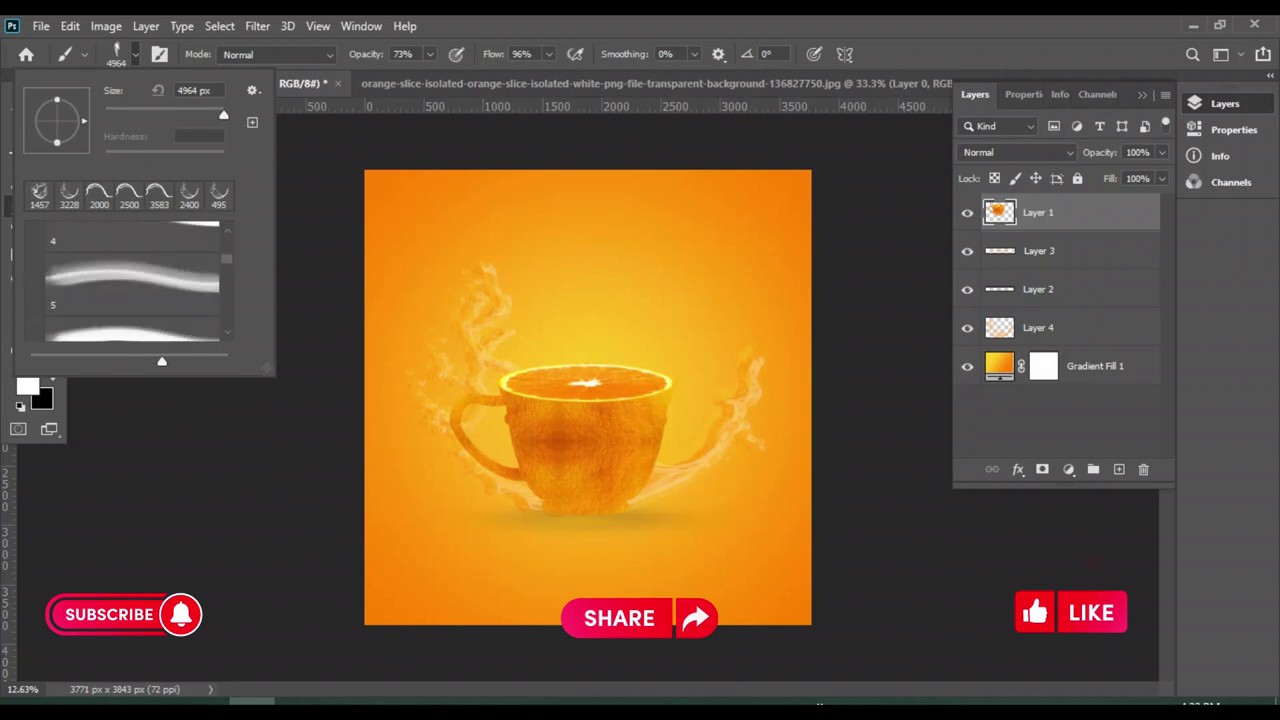
{"action": "scroll", "coordinate": [135, 280], "scroll_direction": "down", "scroll_amount": 1}
{"action": "scroll", "coordinate": [135, 280], "scroll_direction": "down", "scroll_amount": 2}
{"action": "scroll", "coordinate": [135, 280], "scroll_direction": "down", "scroll_amount": 2}
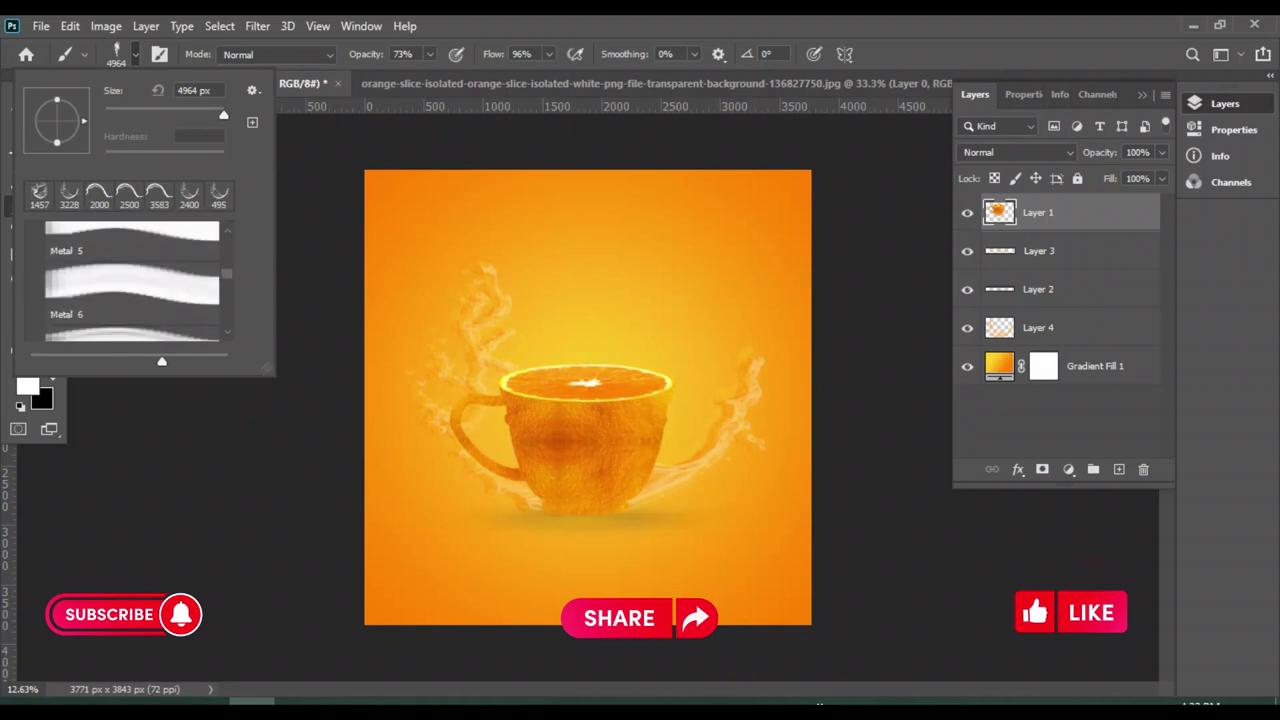
{"action": "scroll", "coordinate": [135, 280], "scroll_direction": "down", "scroll_amount": 2}
{"action": "scroll", "coordinate": [135, 280], "scroll_direction": "down", "scroll_amount": 2}
{"action": "scroll", "coordinate": [135, 280], "scroll_direction": "down", "scroll_amount": 2}
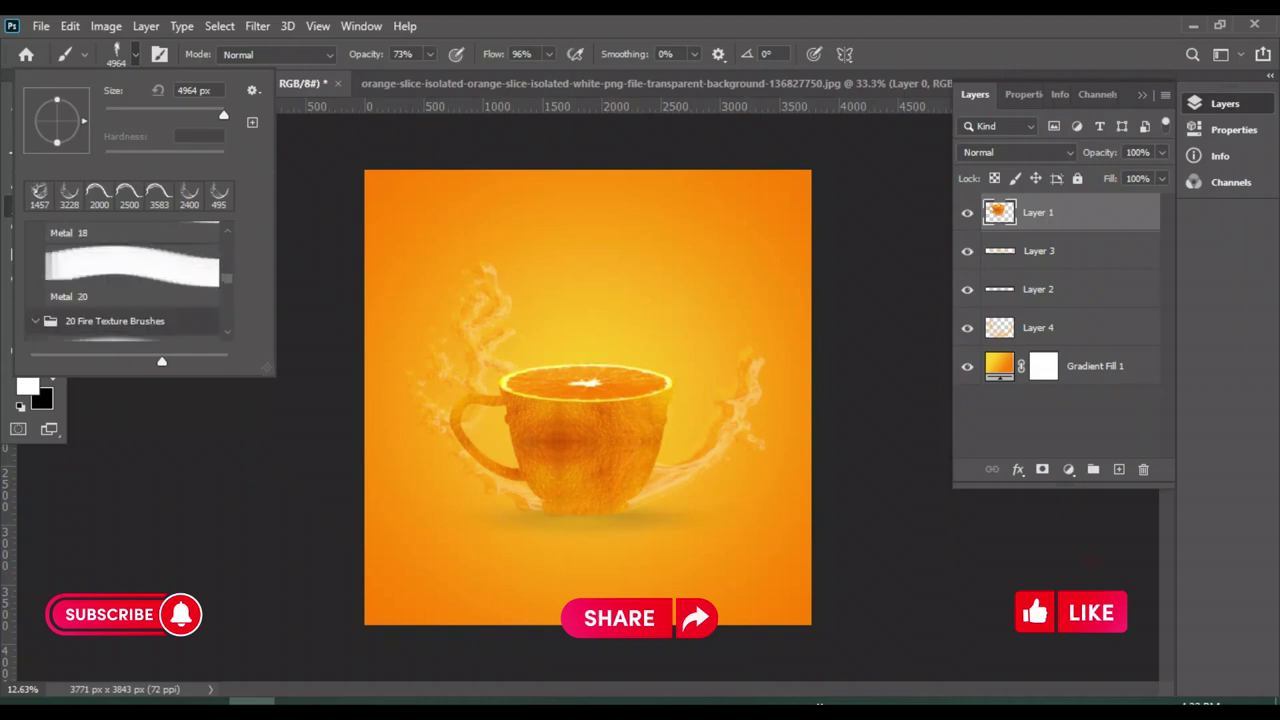
{"action": "scroll", "coordinate": [135, 280], "scroll_direction": "down", "scroll_amount": 2}
{"action": "scroll", "coordinate": [135, 280], "scroll_direction": "down", "scroll_amount": 2}
{"action": "scroll", "coordinate": [135, 280], "scroll_direction": "down", "scroll_amount": 2}
{"action": "scroll", "coordinate": [135, 280], "scroll_direction": "down", "scroll_amount": 2}
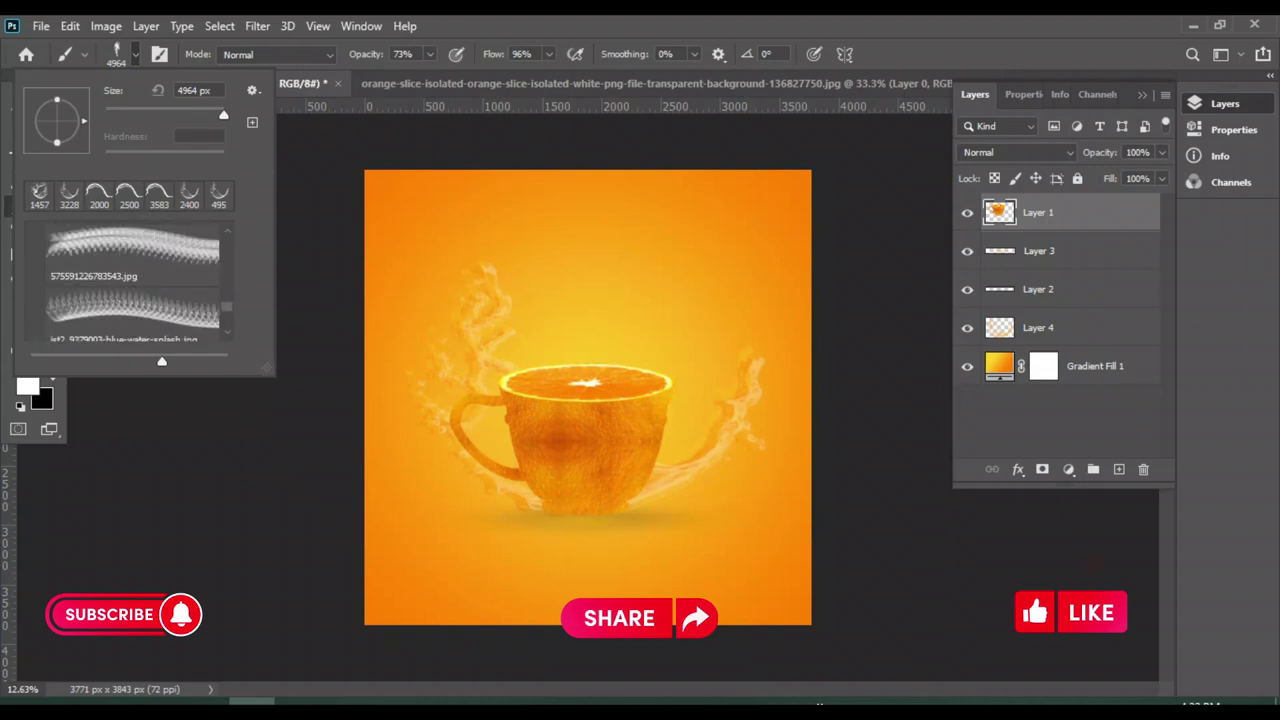
{"action": "scroll", "coordinate": [135, 280], "scroll_direction": "down", "scroll_amount": 2}
{"action": "scroll", "coordinate": [135, 280], "scroll_direction": "down", "scroll_amount": 2}
{"action": "scroll", "coordinate": [135, 280], "scroll_direction": "down", "scroll_amount": 2}
{"action": "scroll", "coordinate": [135, 280], "scroll_direction": "down", "scroll_amount": 2}
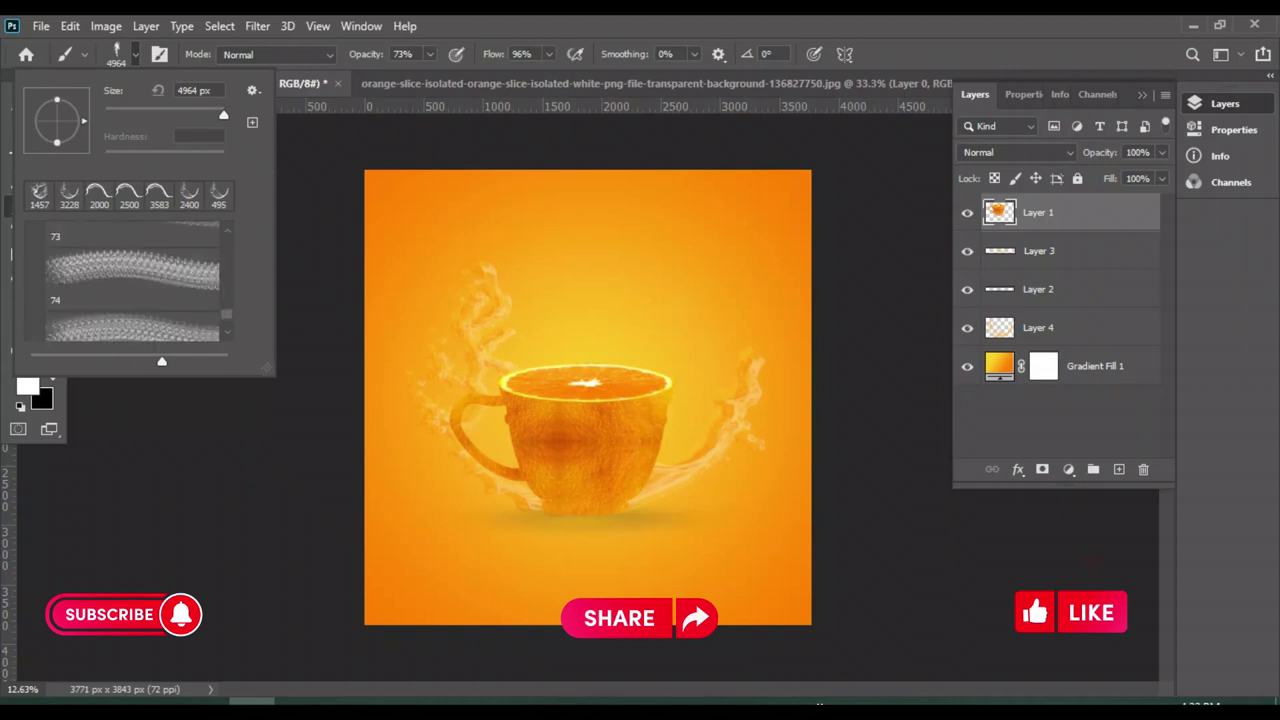
{"action": "scroll", "coordinate": [135, 280], "scroll_direction": "down", "scroll_amount": 2}
{"action": "scroll", "coordinate": [135, 280], "scroll_direction": "down", "scroll_amount": 2}
{"action": "scroll", "coordinate": [135, 280], "scroll_direction": "down", "scroll_amount": 2}
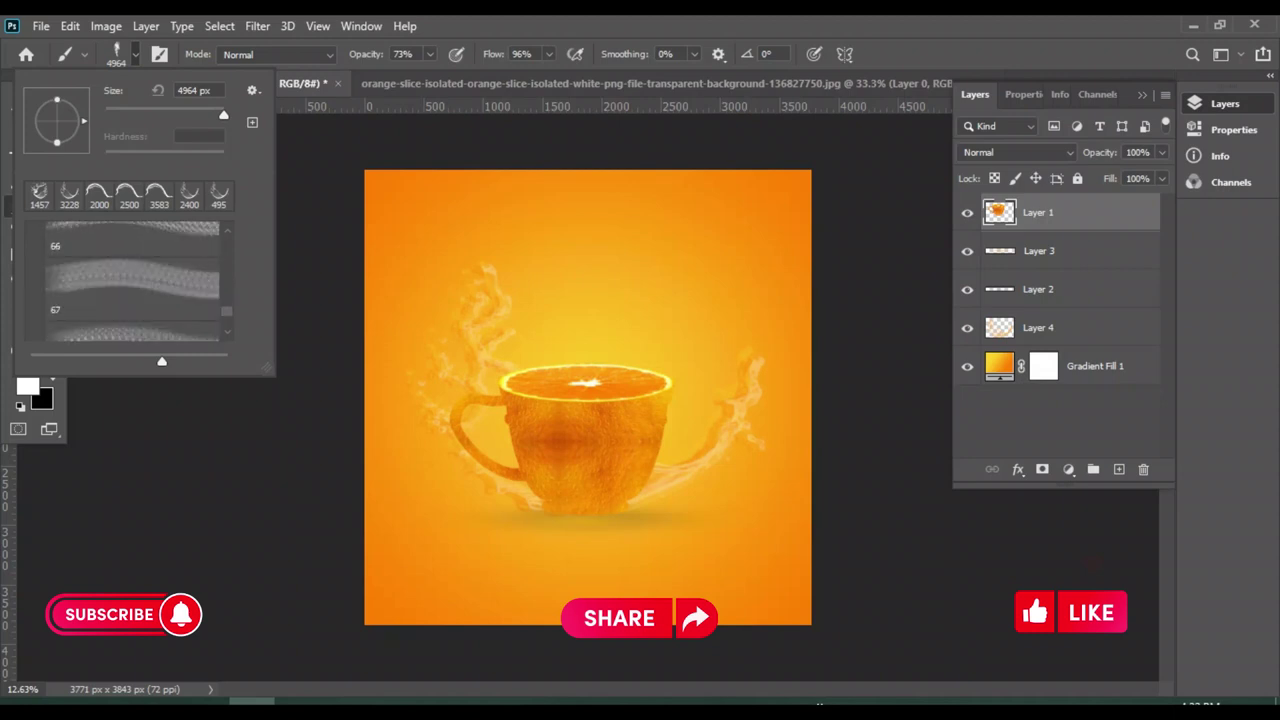
{"action": "scroll", "coordinate": [135, 280], "scroll_direction": "down", "scroll_amount": 2}
{"action": "scroll", "coordinate": [135, 280], "scroll_direction": "down", "scroll_amount": 2}
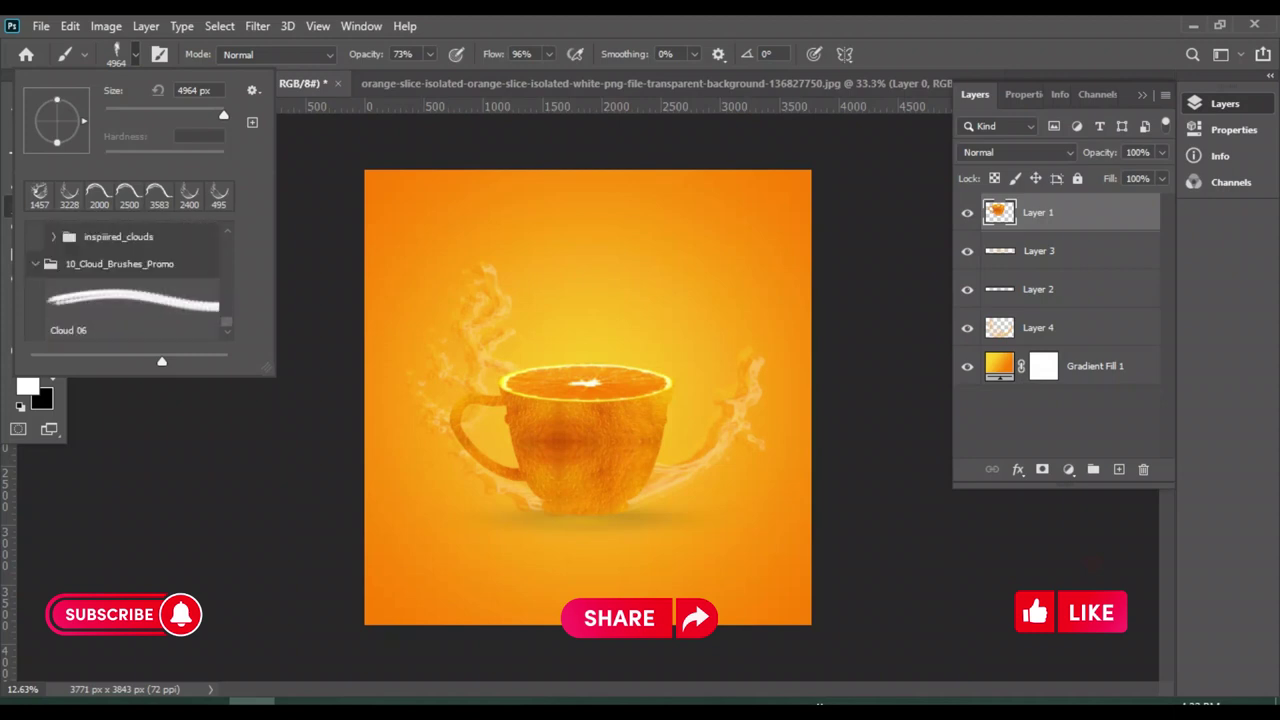
Pick the Cloud 06 brush, add a new layer, and set opacity 55% with size 1000
{"action": "left_click", "coordinate": [133, 300]}
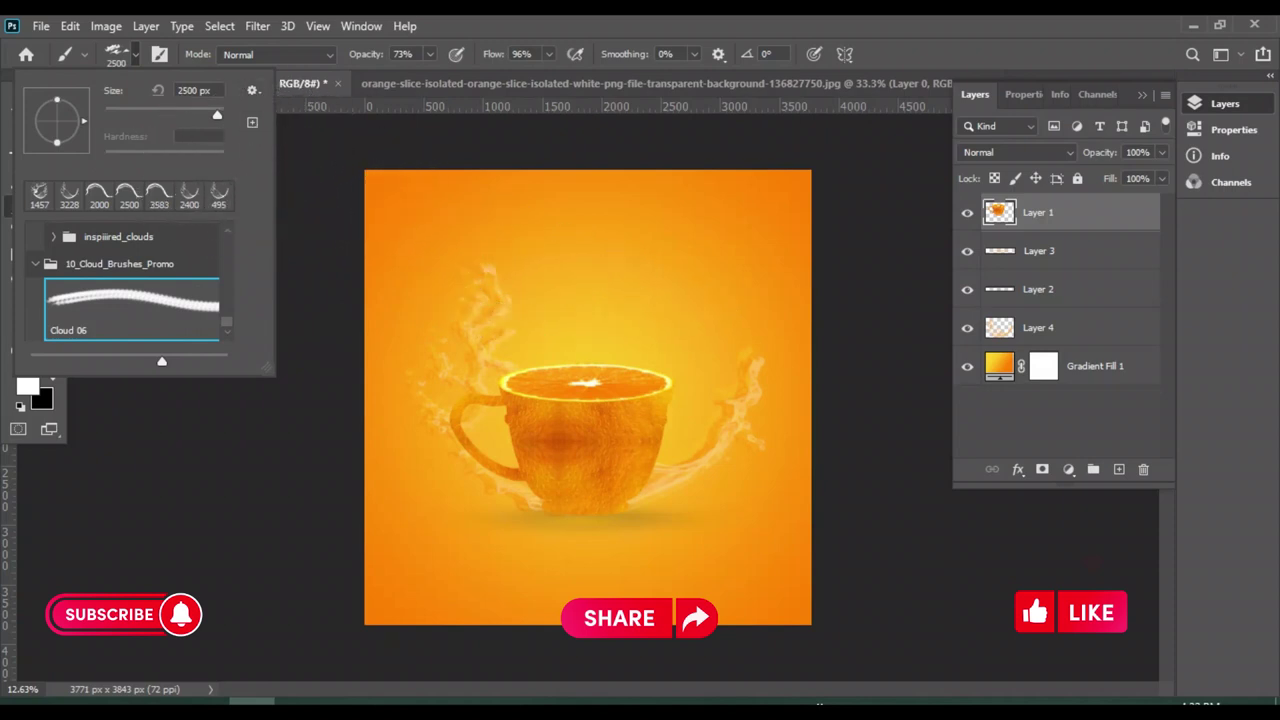
{"action": "type", "text": "385"}
{"action": "key", "text": "Return"}
{"action": "key", "text": "ctrl+shift+alt+n"}
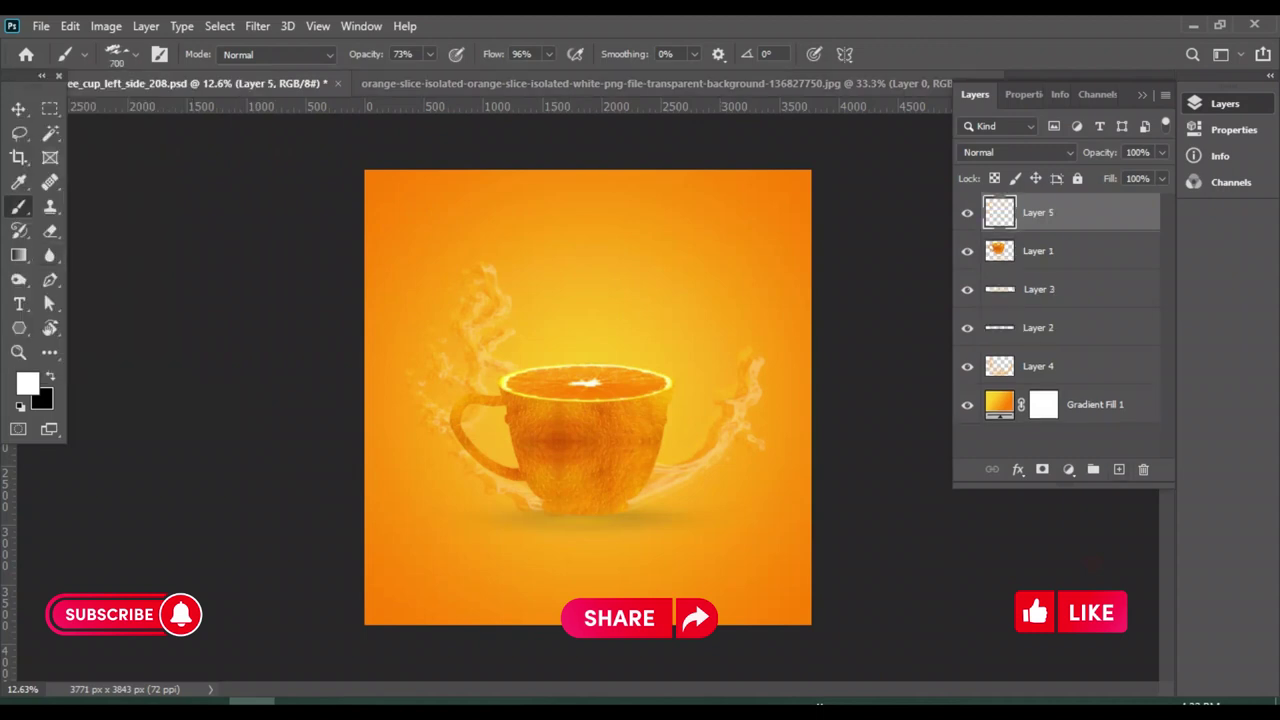
{"action": "left_click", "coordinate": [429, 54]}
{"action": "left_click_drag", "start_coordinate": [431, 76], "coordinate": [415, 76]}
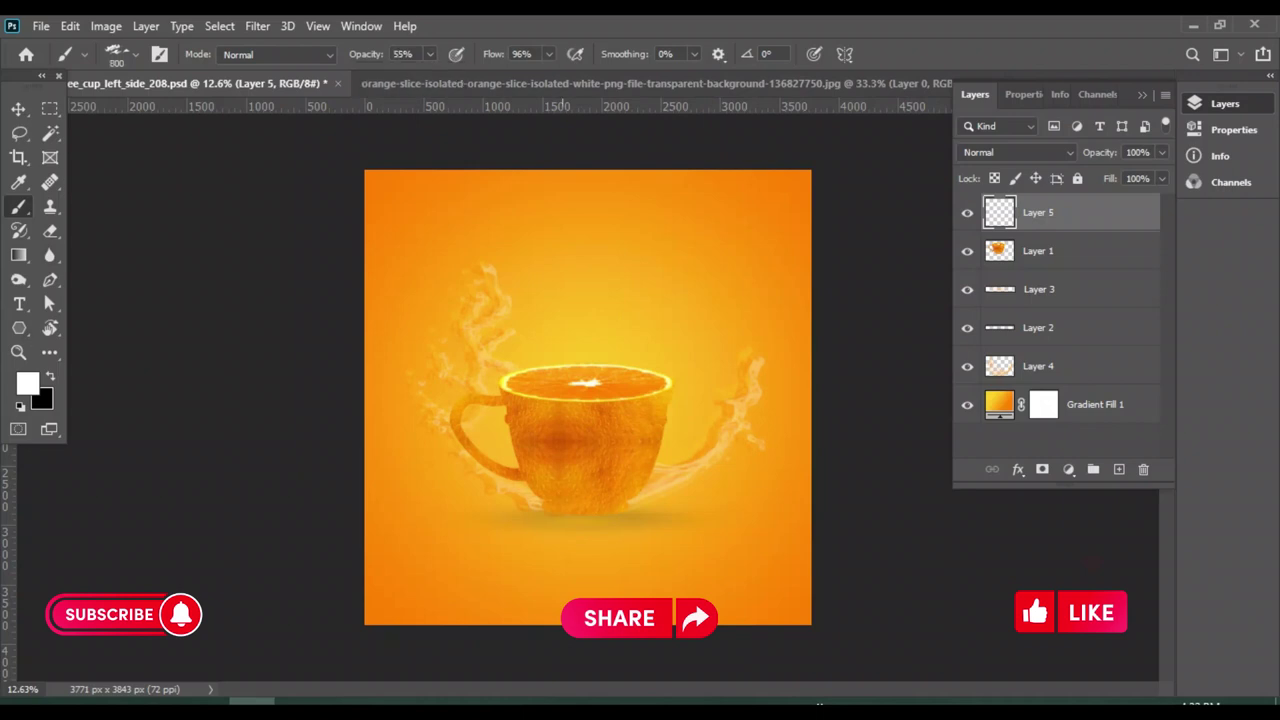
{"action": "key", "text": "bracketright"}
{"action": "key", "text": "bracketright"}
{"action": "key", "text": "bracketright"}
Stamp several white clouds just above the cup, redoing one, then switch to the Move tool and deselect
{"action": "left_click", "coordinate": [560, 332]}
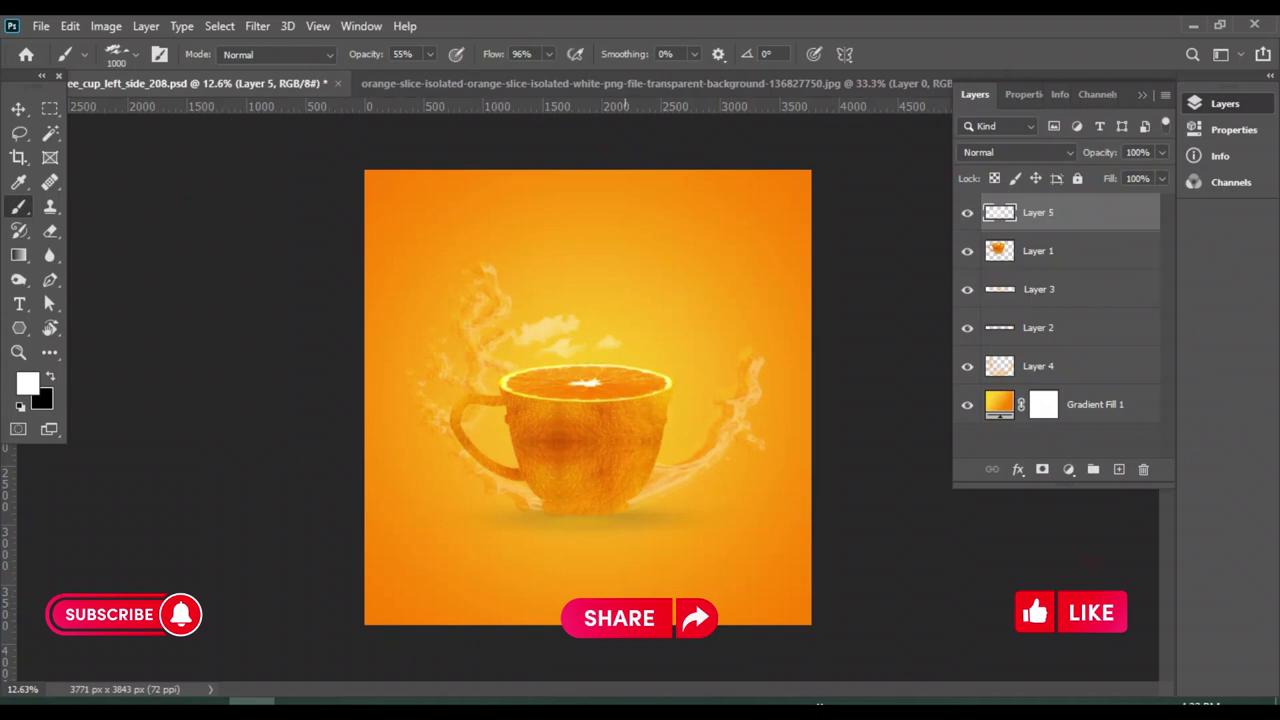
{"action": "left_click", "coordinate": [630, 325]}
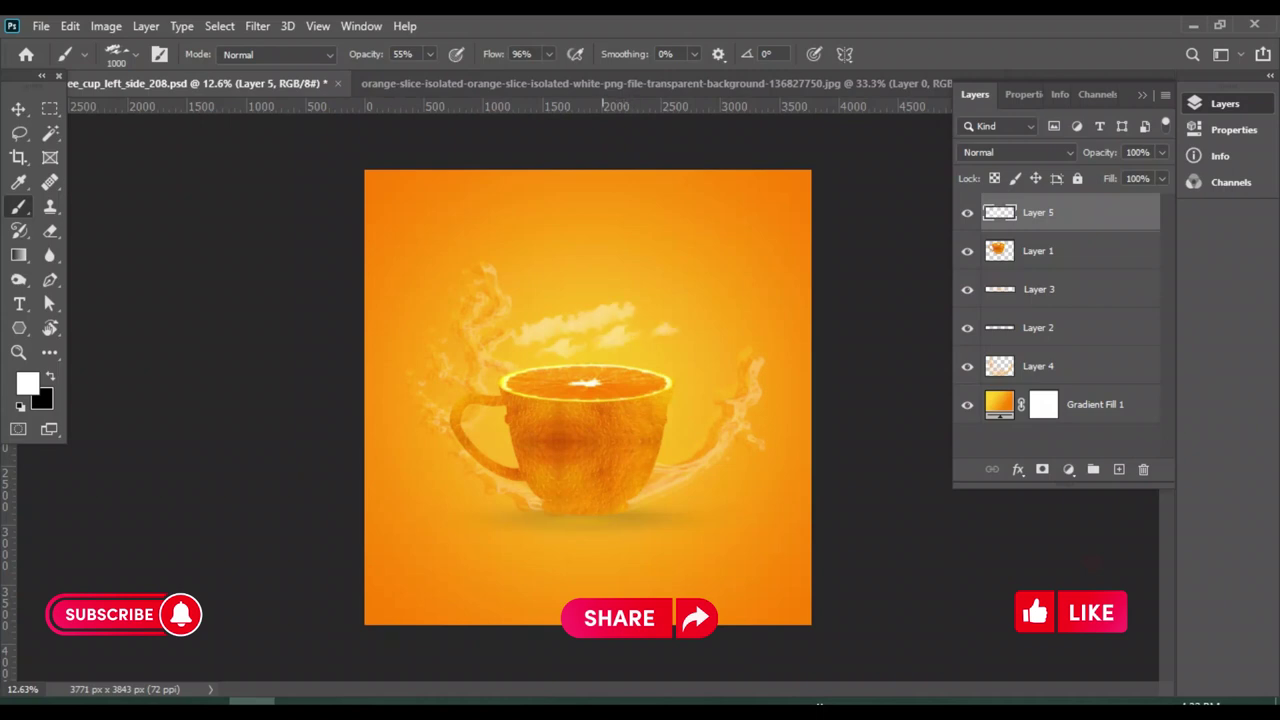
{"action": "key", "text": "ctrl+z"}
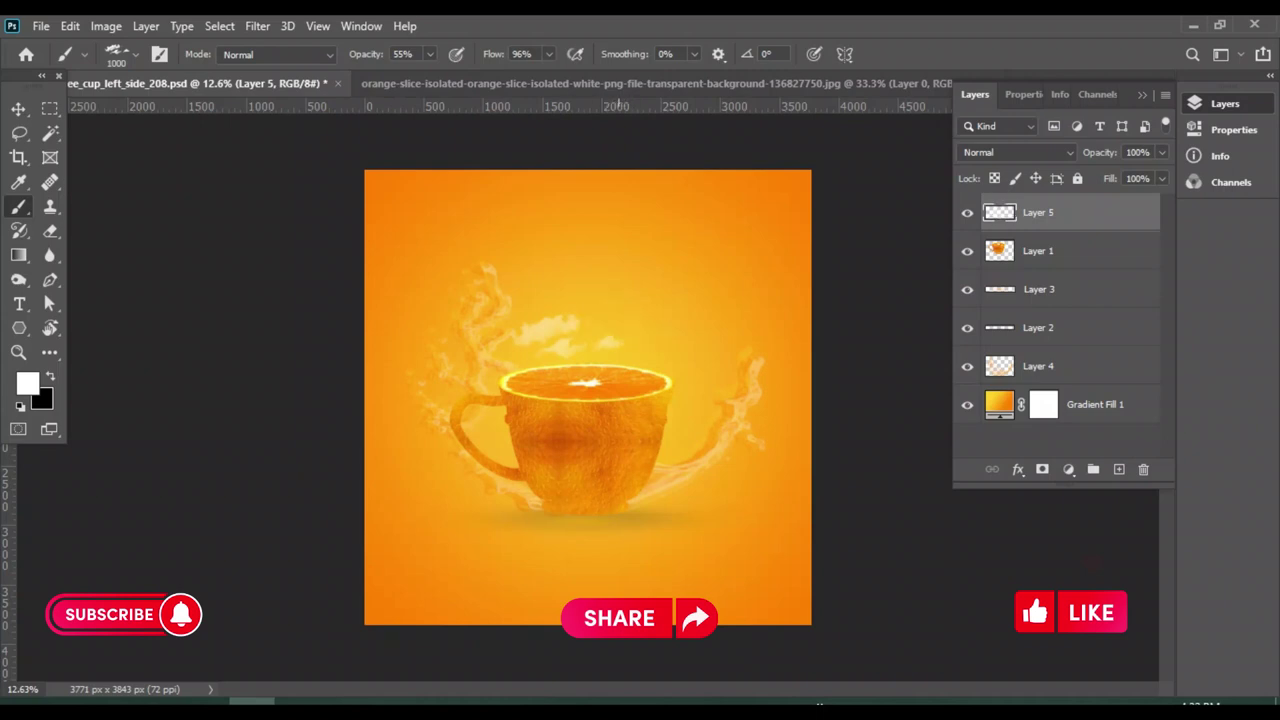
{"action": "left_click", "coordinate": [622, 296]}
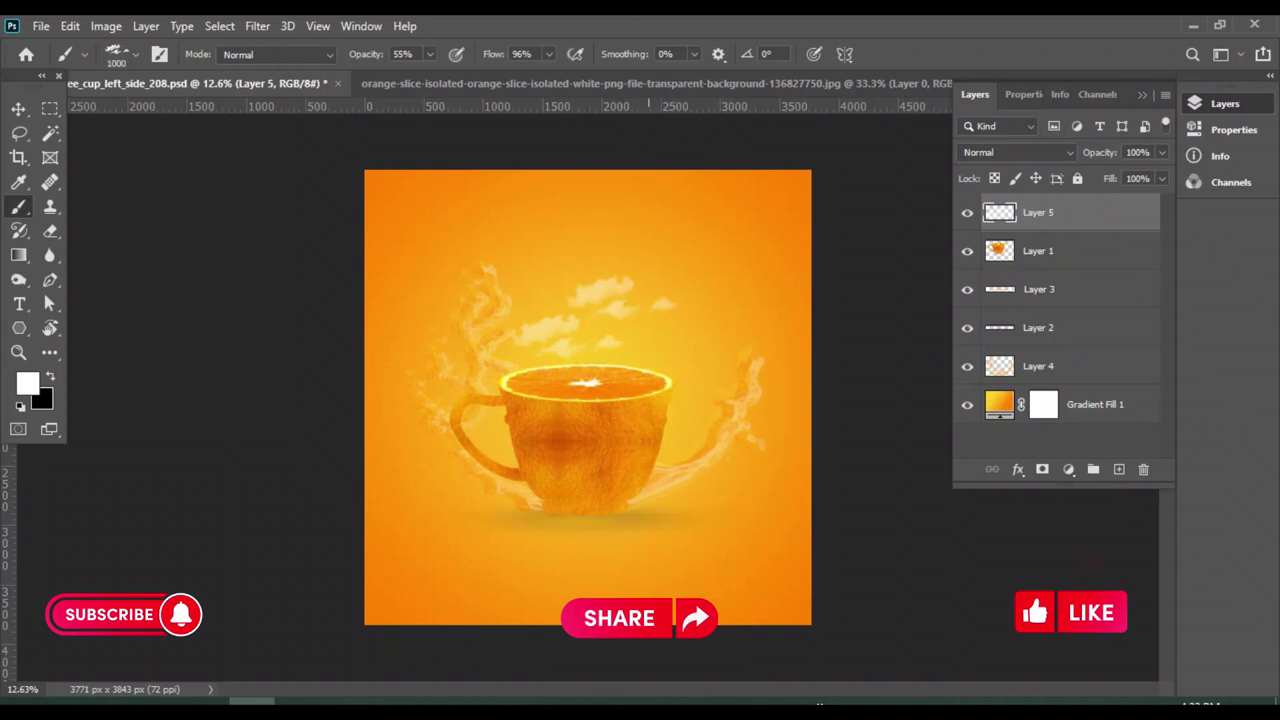
{"action": "left_click", "coordinate": [638, 342]}
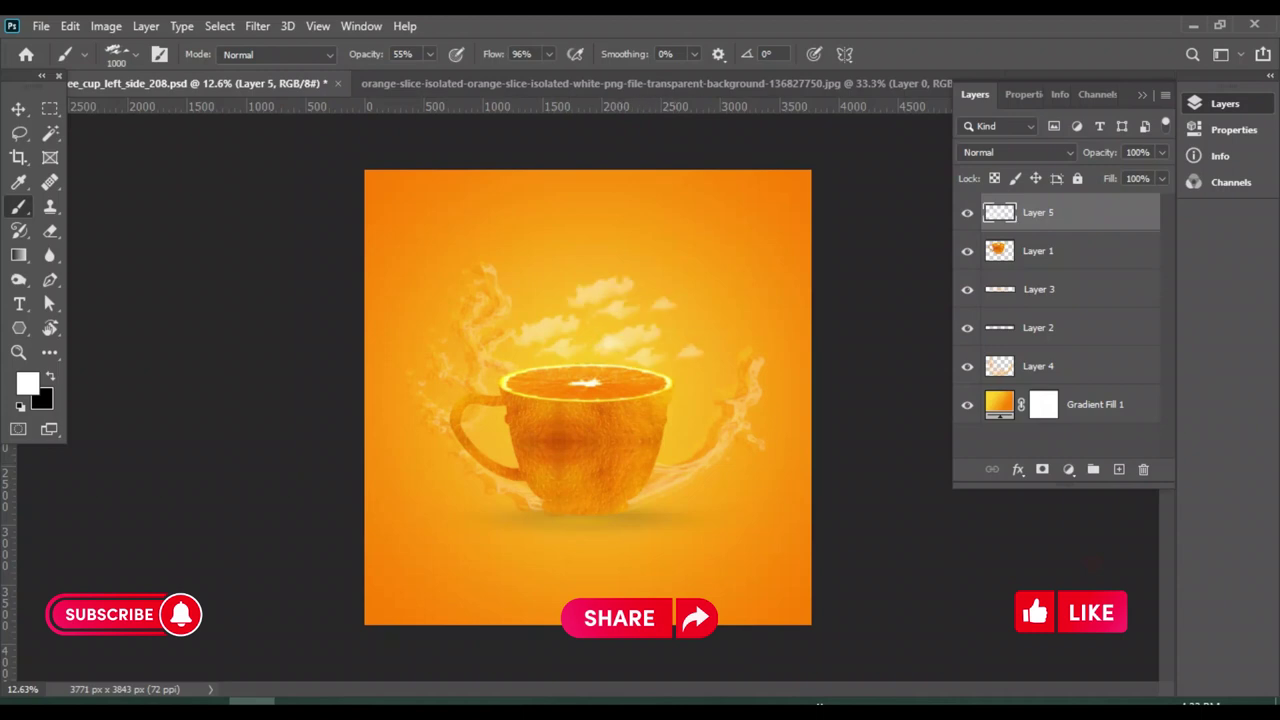
{"action": "key", "text": "v"}
{"action": "left_click", "coordinate": [1060, 440]}
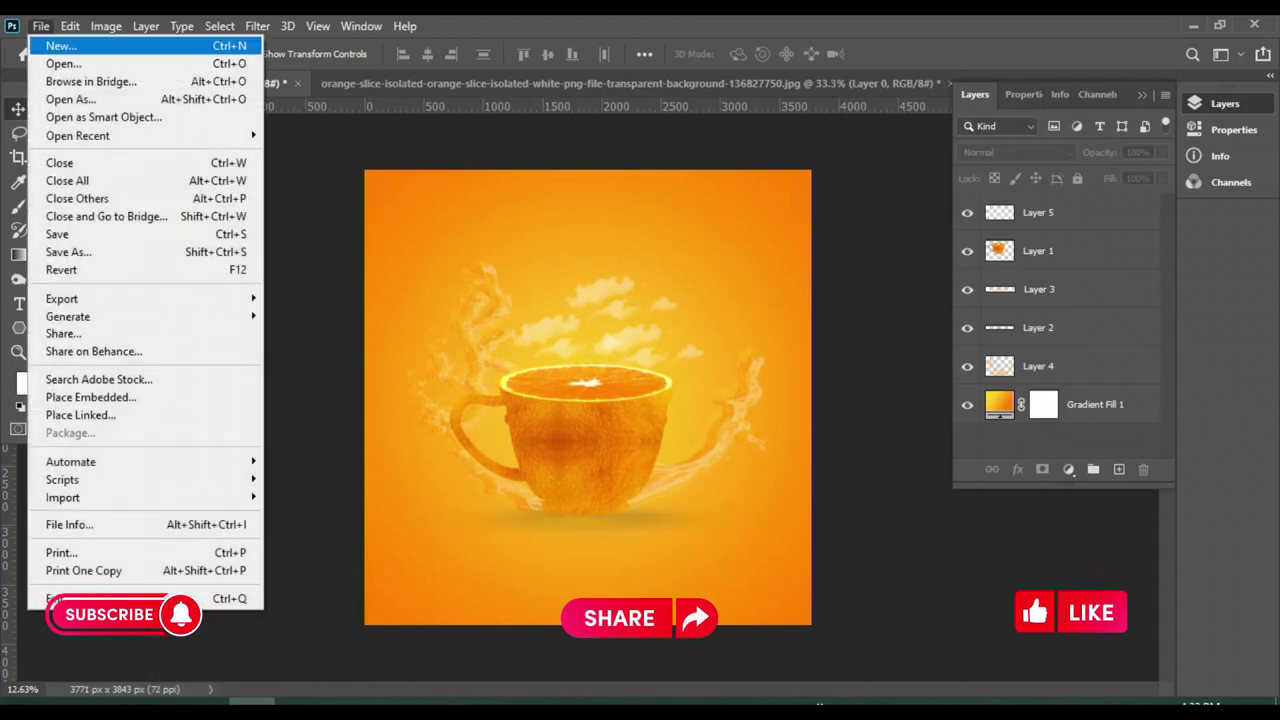
{"action": "left_click", "coordinate": [41, 26]}
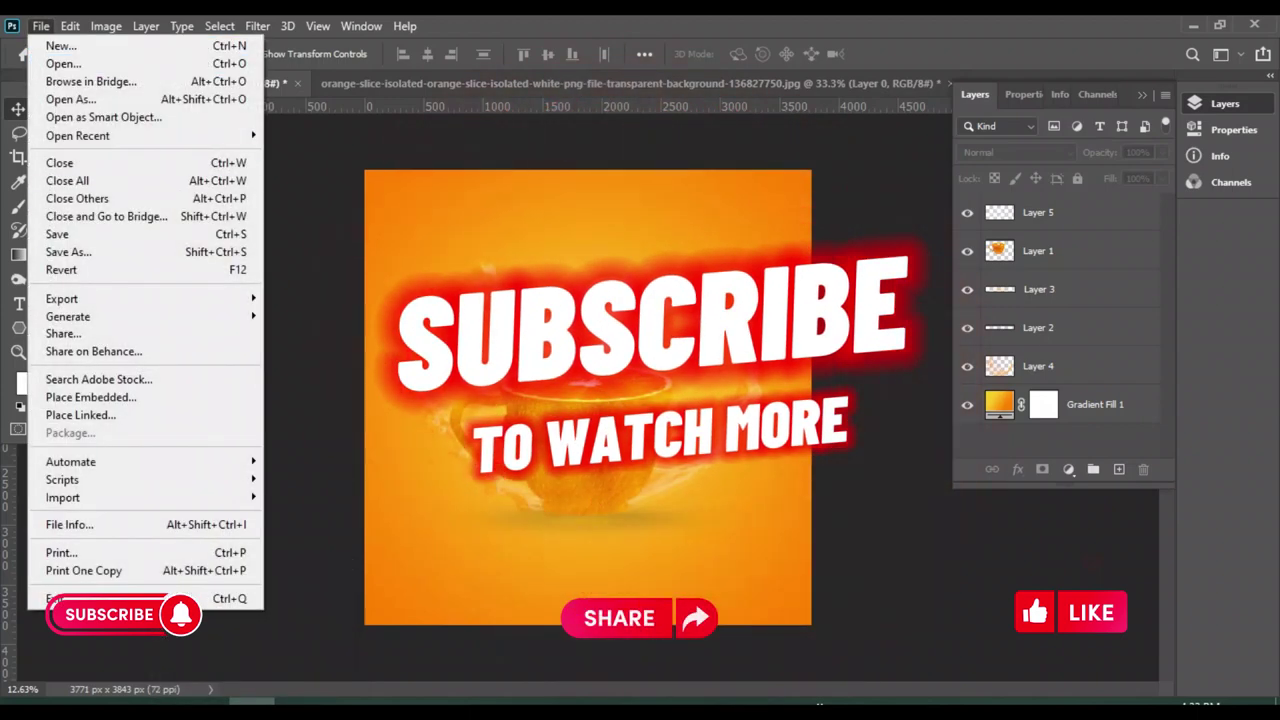
{"action": "left_click", "coordinate": [63, 63]}
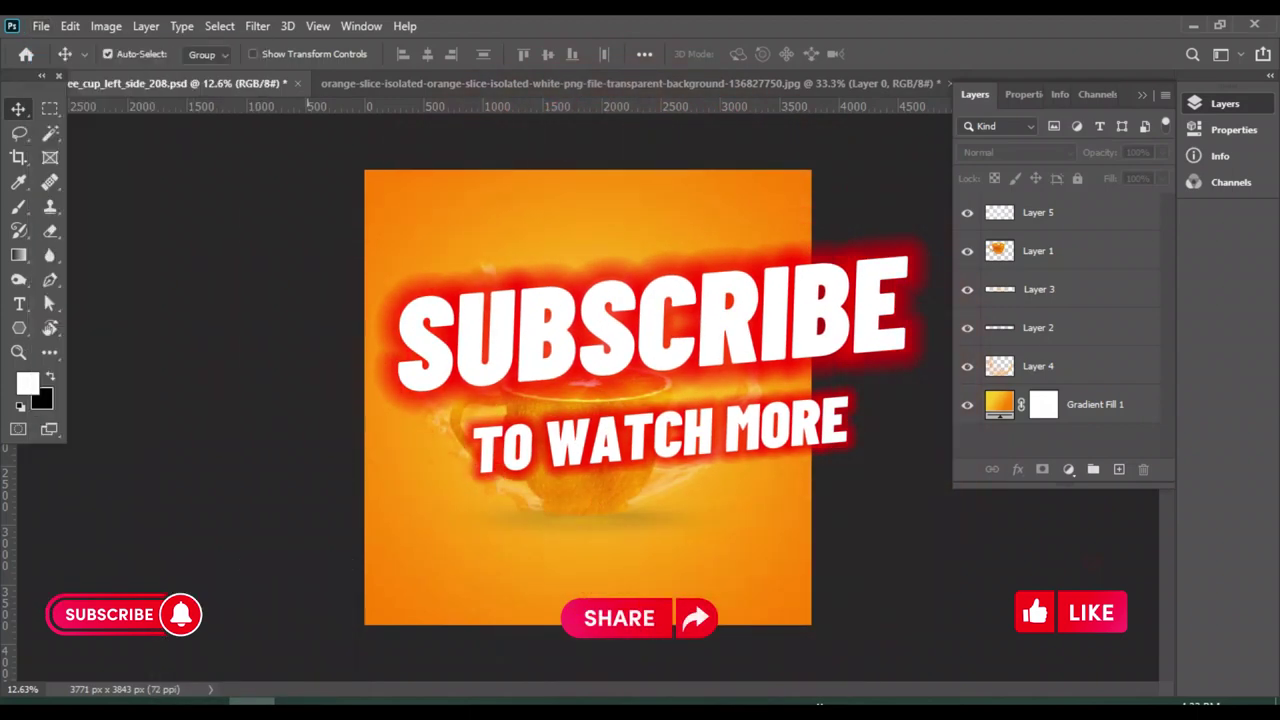